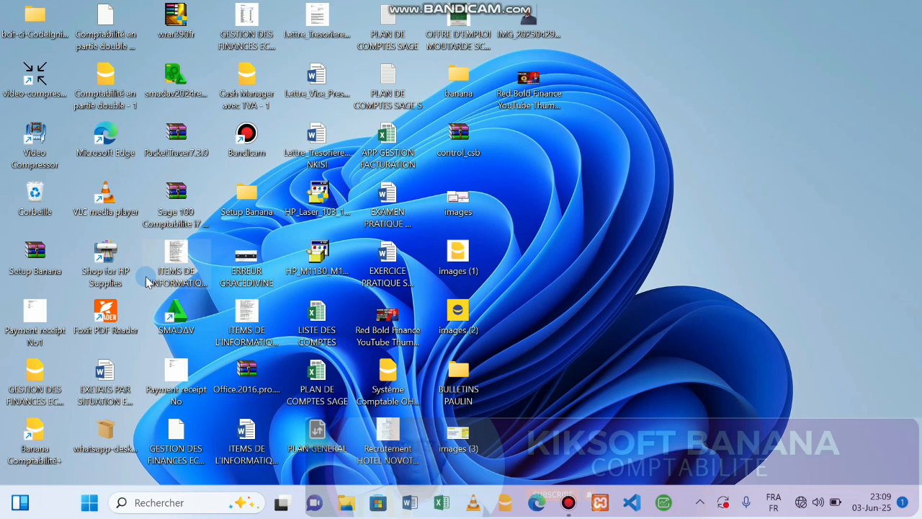
# Step: Launch Banana Comptabilité+ from the desktop and start a new file with Créer nouveau
pyautogui.doubleClick(25, 429)
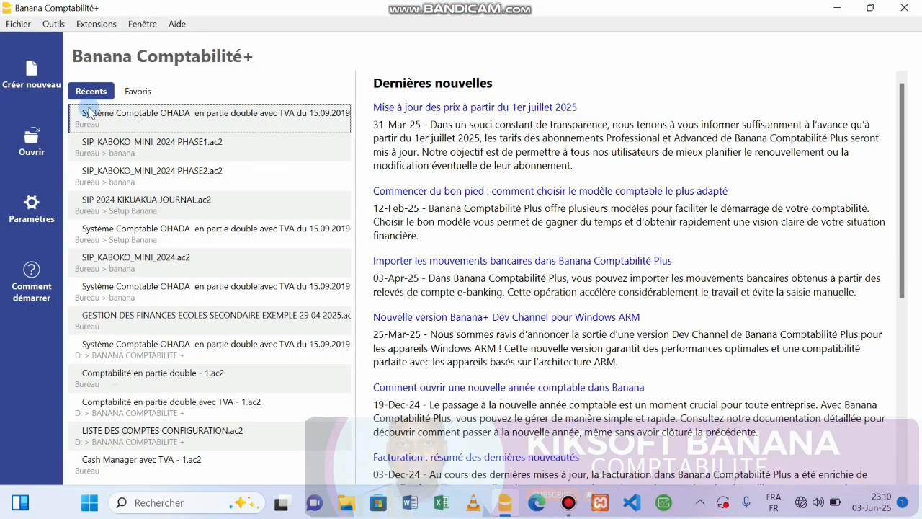
pyautogui.click(30, 95)
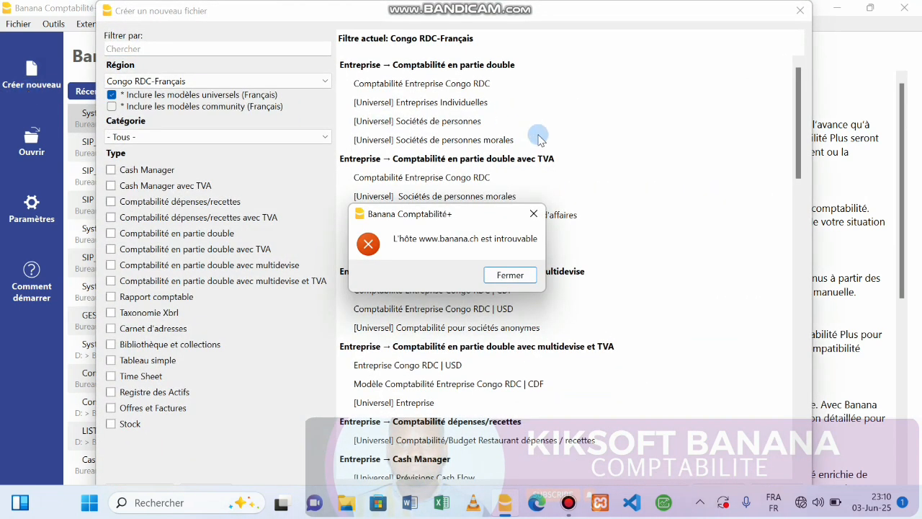
# Step: Dismiss the 'hôte introuvable' error and filter the templates to the Stock type
pyautogui.click(533, 214)
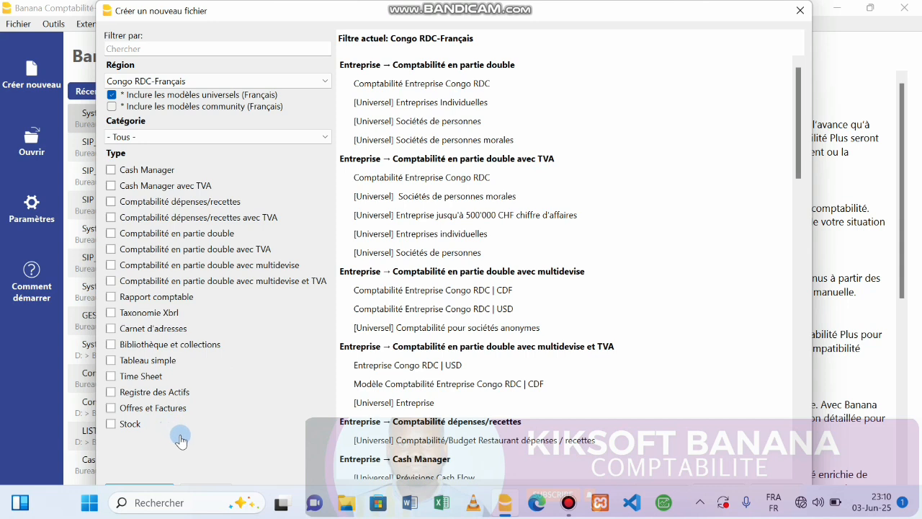
pyautogui.click(111, 426)
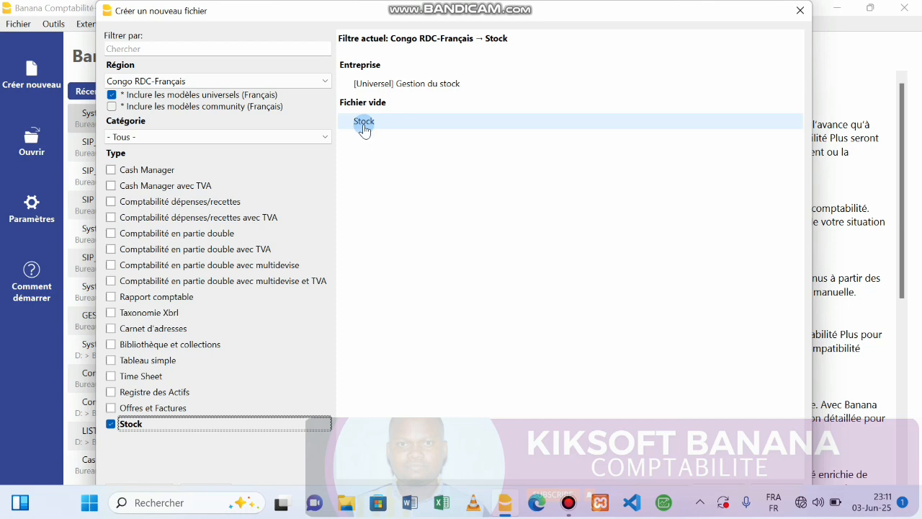
# Step: Create a new file from the Fichier vide Tableau simple template instead of Stock
pyautogui.click(111, 425)
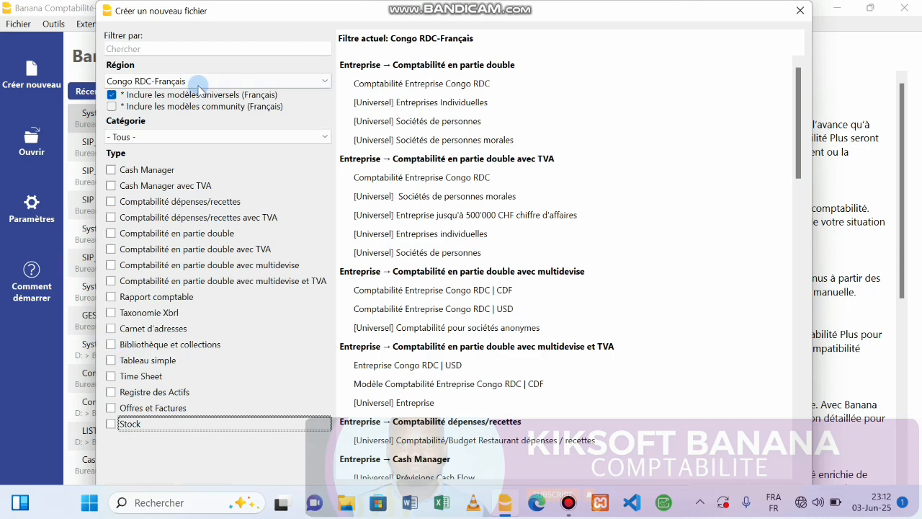
pyautogui.click(799, 9)
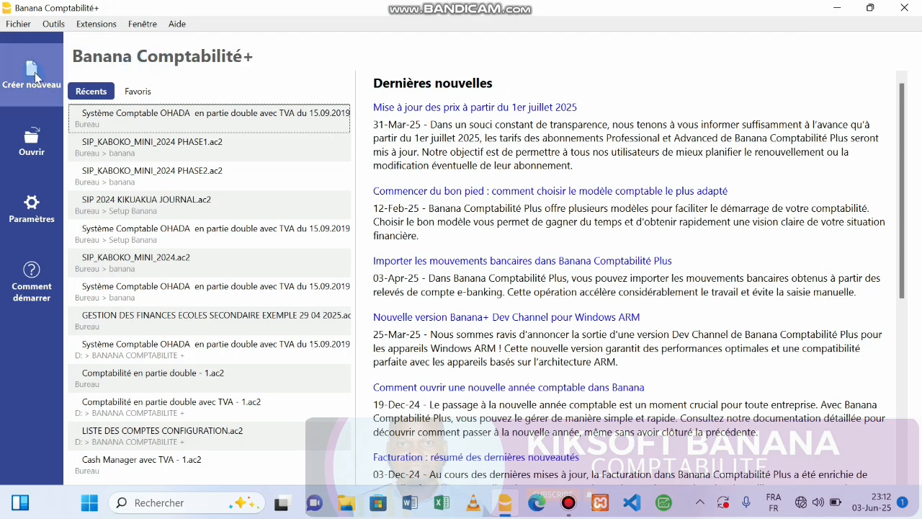
pyautogui.click(31, 75)
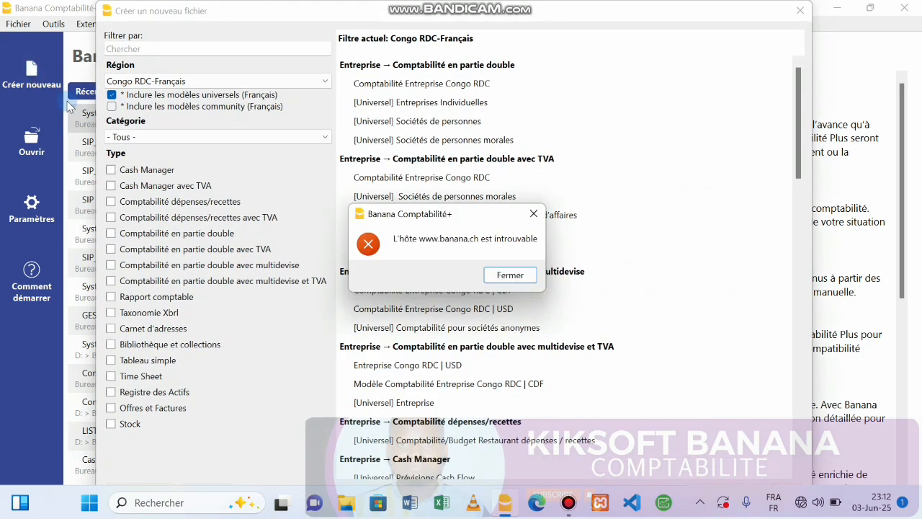
pyautogui.click(510, 276)
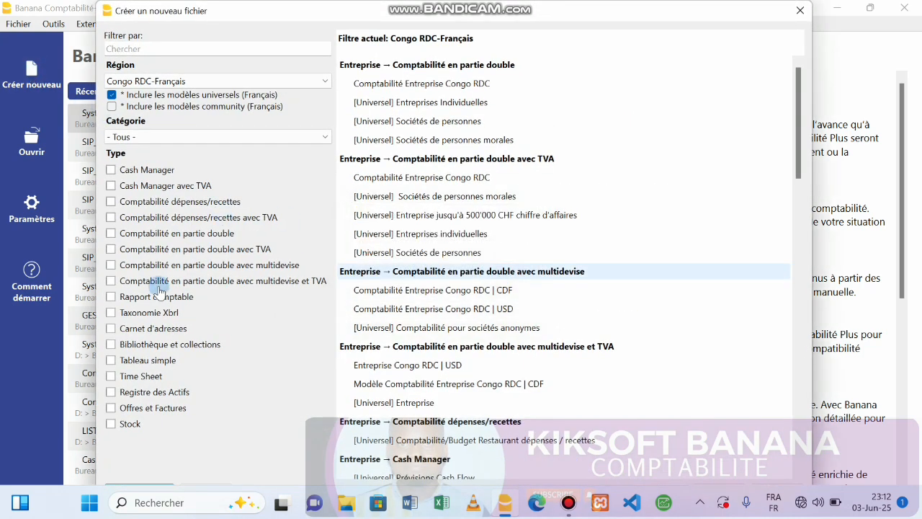
pyautogui.click(112, 363)
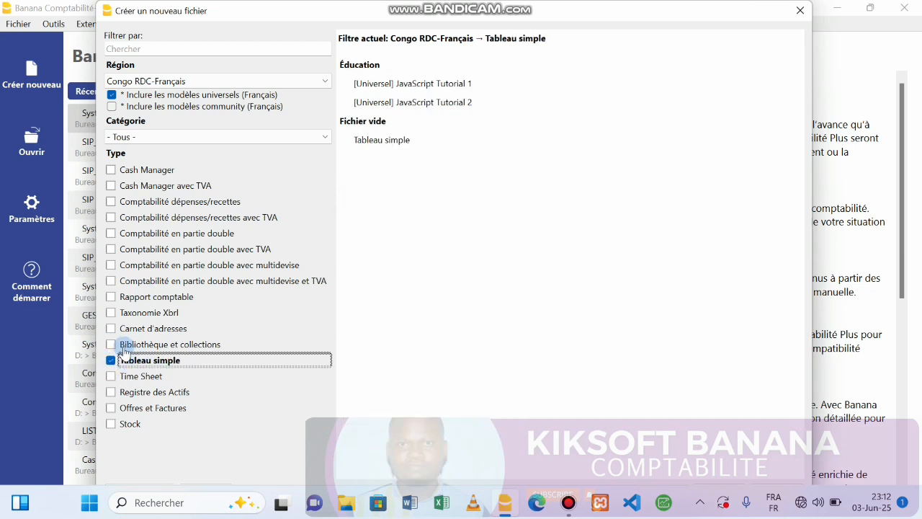
pyautogui.click(396, 149)
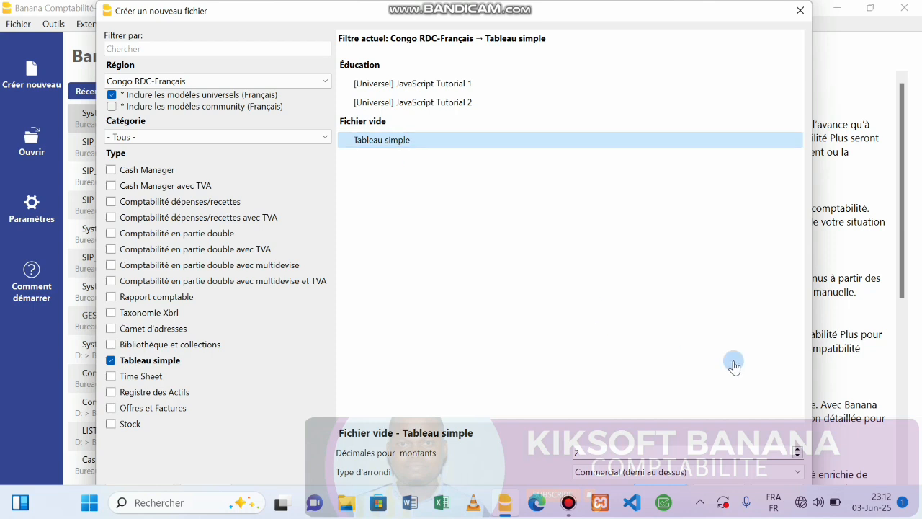
pyautogui.press('Return')
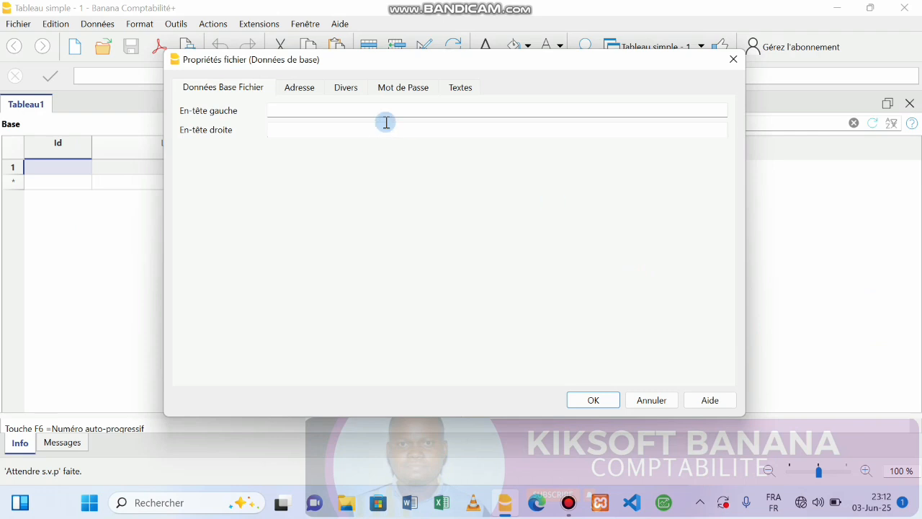
# Step: Enter the owner's full name as left header and SIP 2025 as right header
pyautogui.click(270, 115)
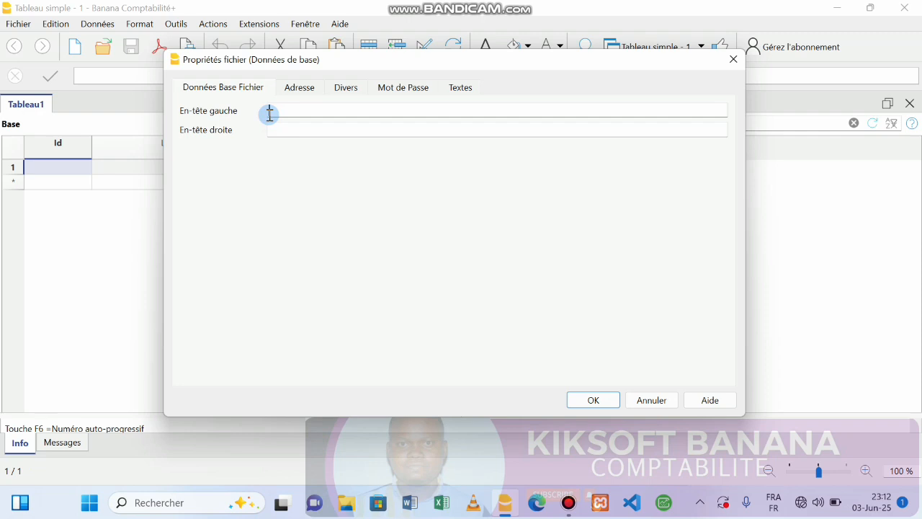
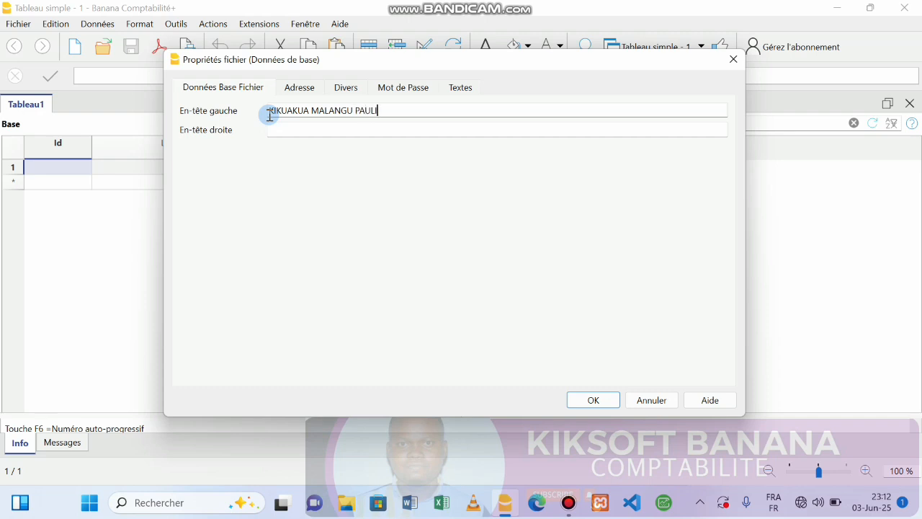
pyautogui.click(271, 133)
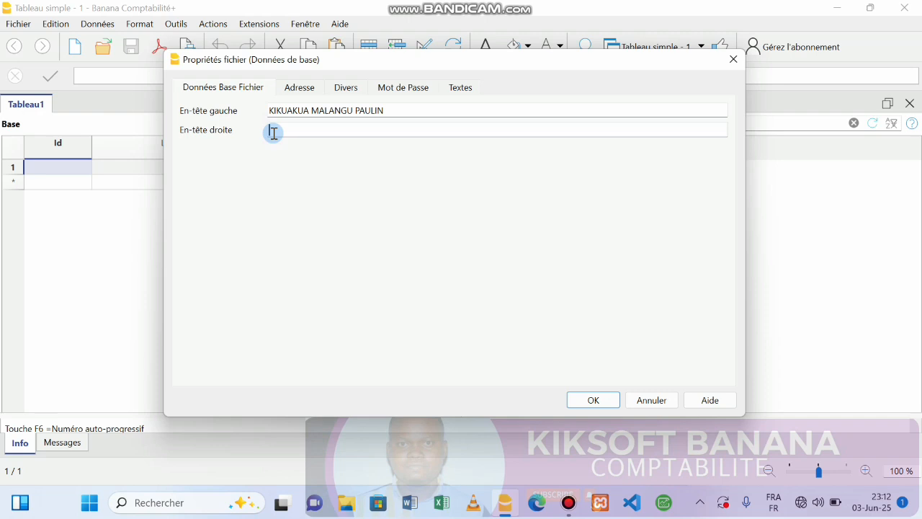
pyautogui.write('SIP 2025')
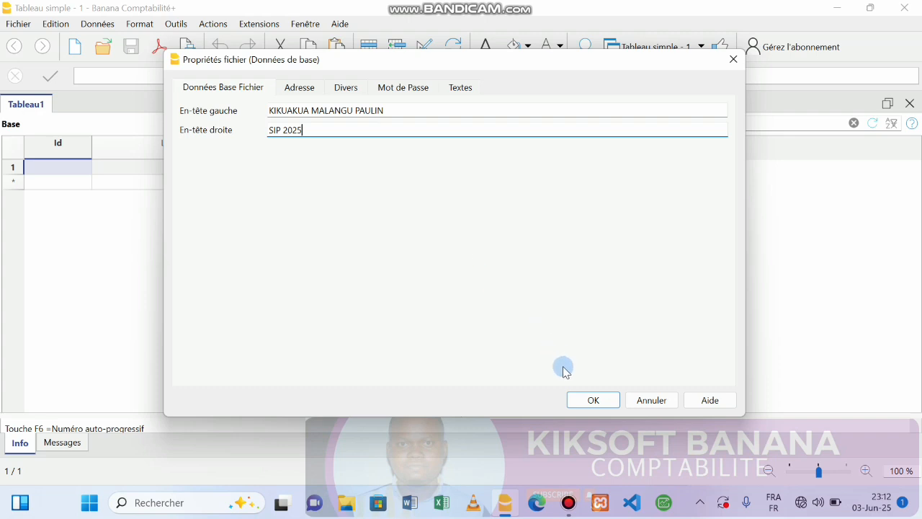
pyautogui.click(579, 401)
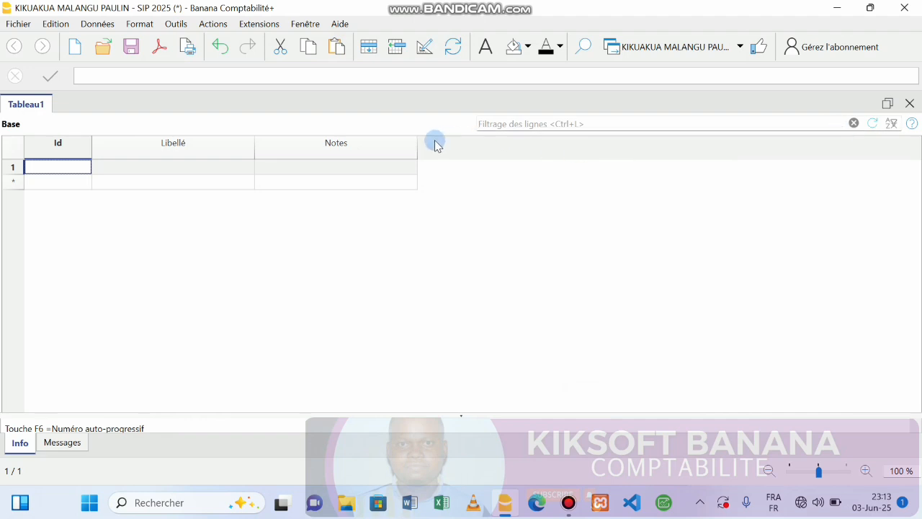
# Step: Hide the IdLigne, Libellé and Notes columns in Organiser colonnes
pyautogui.click(422, 57)
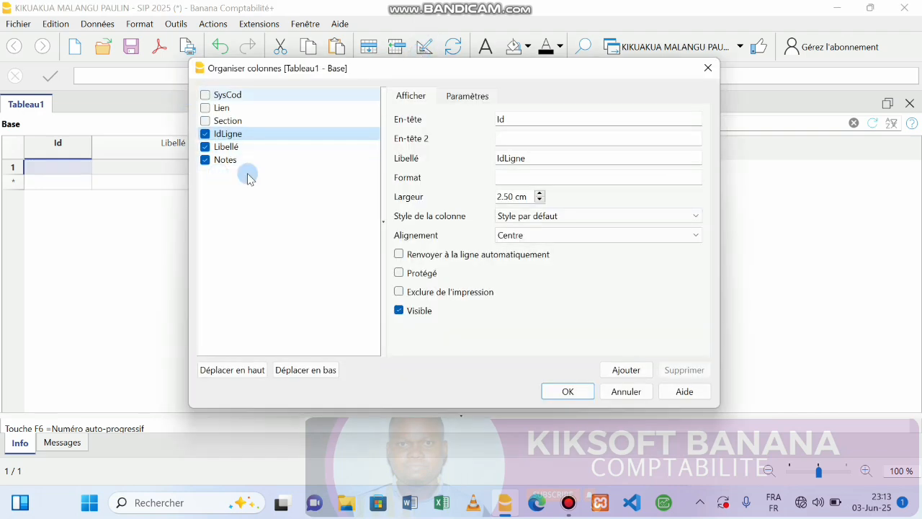
pyautogui.click(206, 137)
pyautogui.click(206, 146)
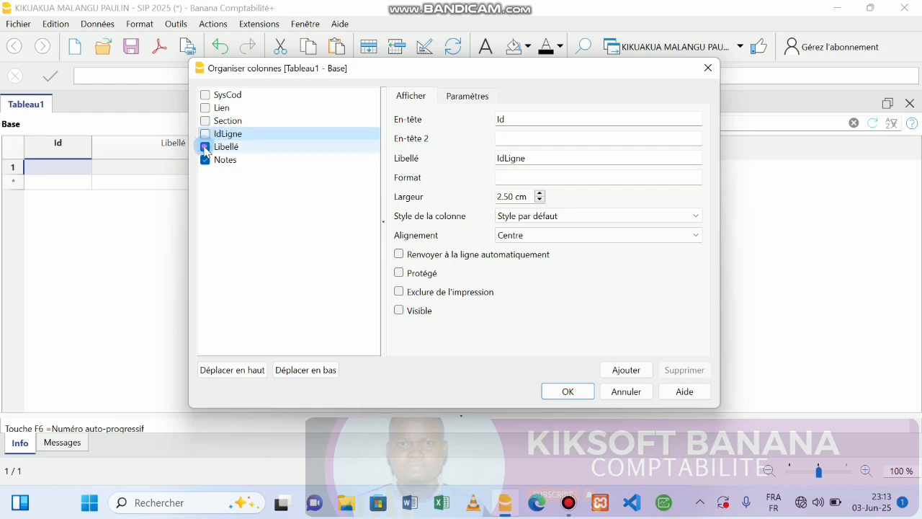
pyautogui.click(206, 160)
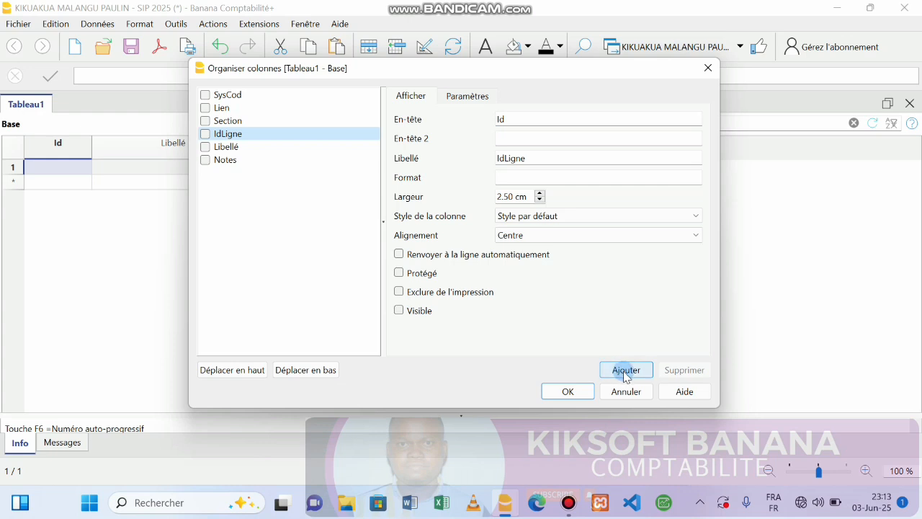
# Step: Add a Date-type column named DatesEntréé and move it below Notes
pyautogui.click(220, 160)
pyautogui.click(583, 318)
pyautogui.click(624, 369)
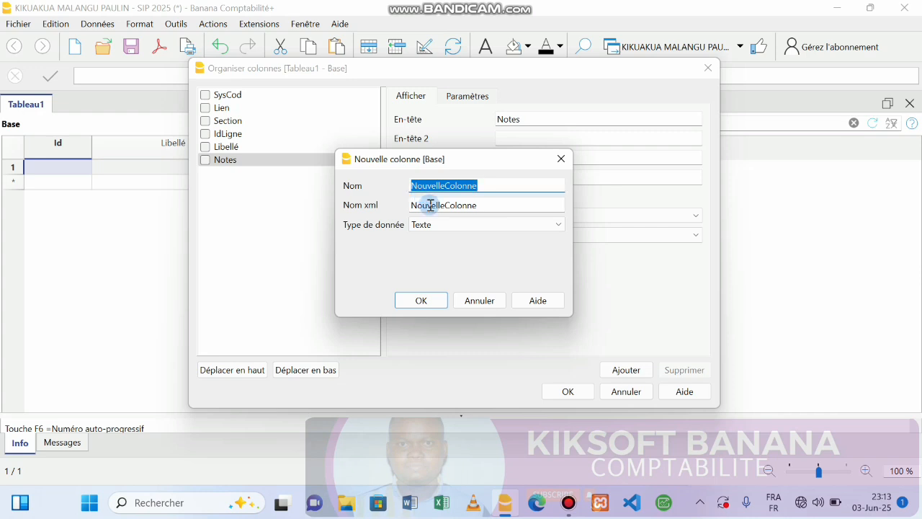
pyautogui.write('DatesEntrée')
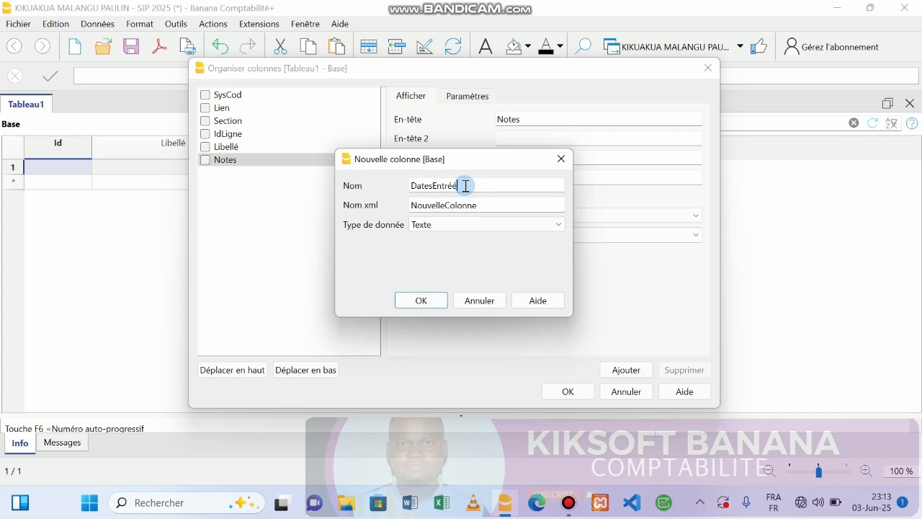
pyautogui.press('Tab')
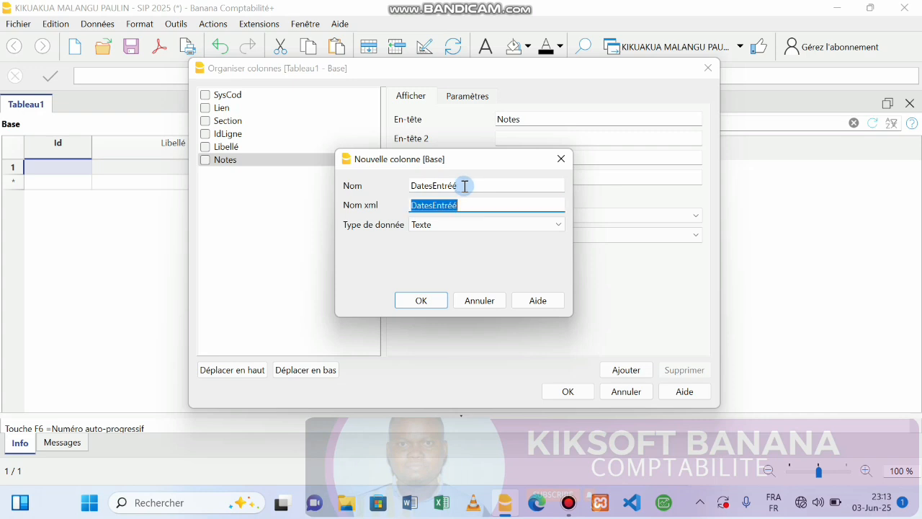
pyautogui.click(540, 223)
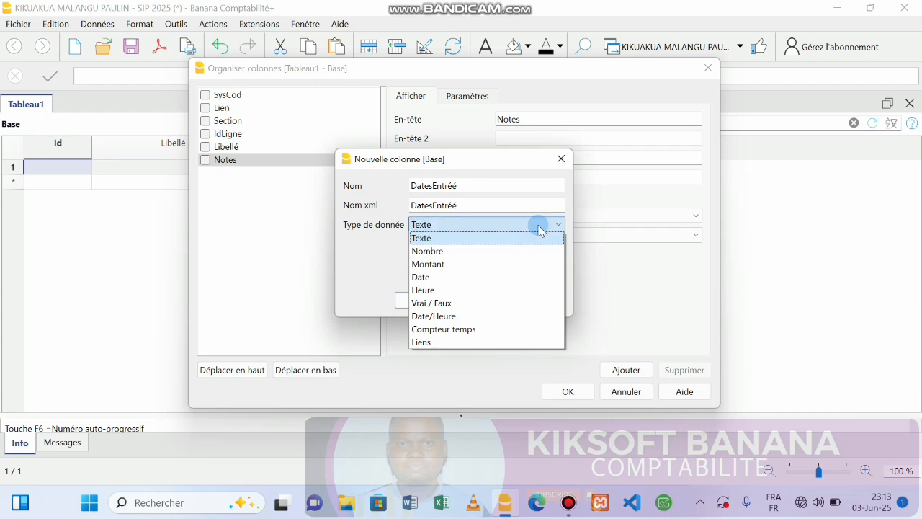
pyautogui.click(446, 283)
pyautogui.click(418, 301)
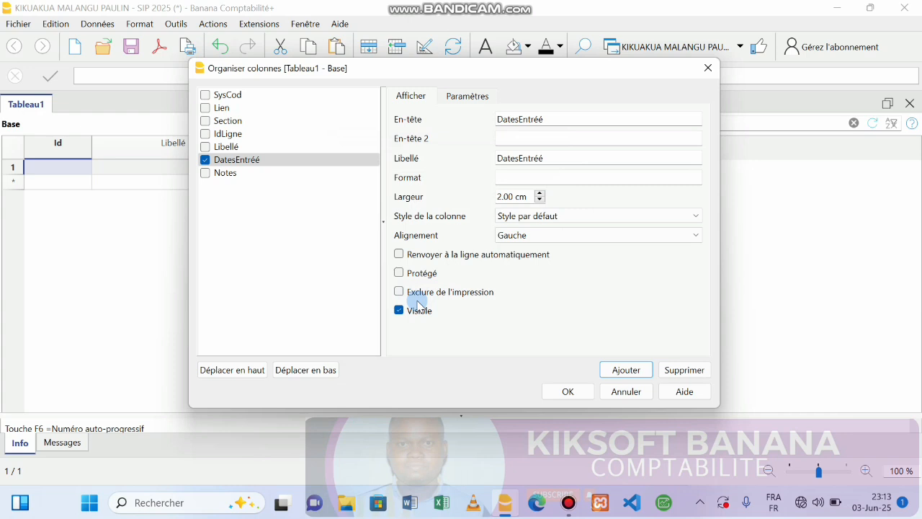
pyautogui.moveTo(241, 159); pyautogui.dragTo(239, 191)
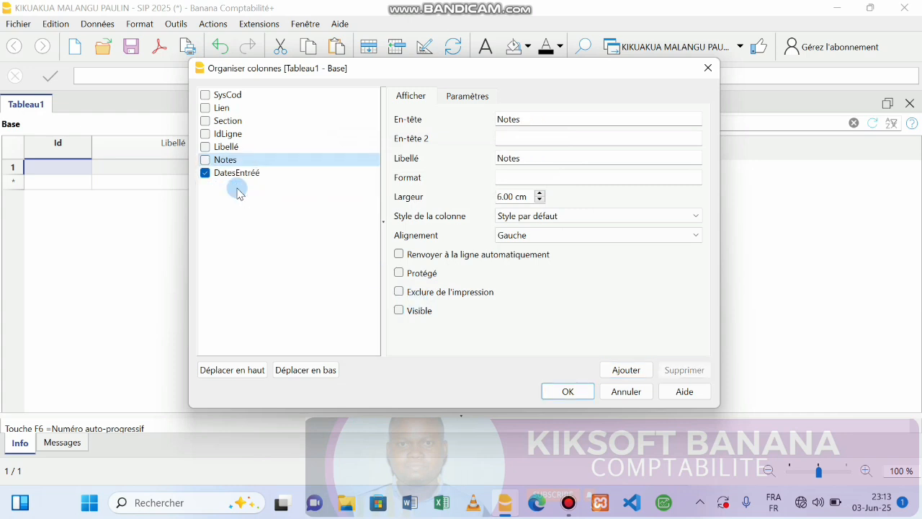
# Step: Change the DatesEntréé column's En-tête and Libellé to Dates and apply
pyautogui.click(233, 173)
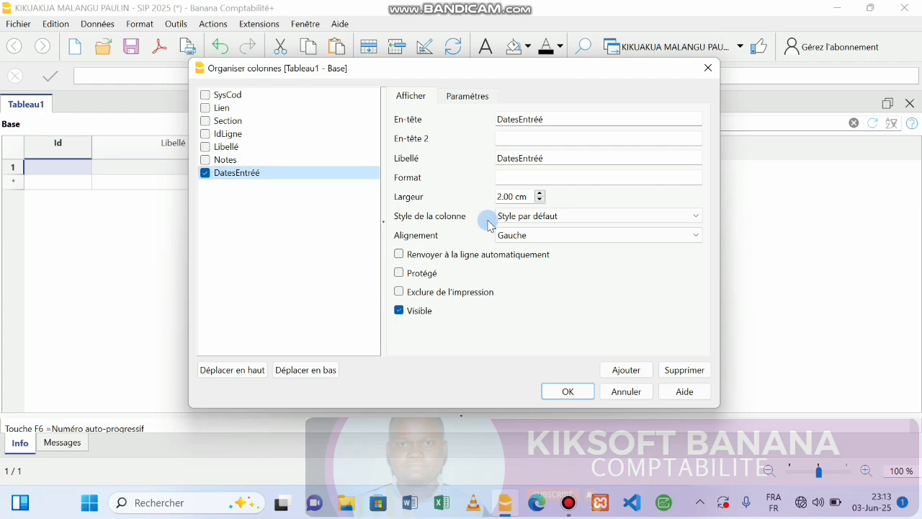
pyautogui.click(619, 369)
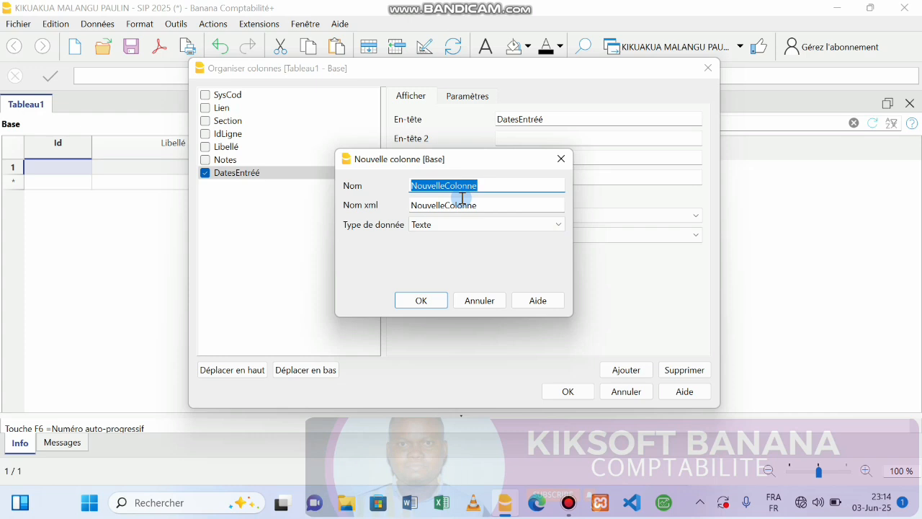
pyautogui.click(559, 159)
pyautogui.click(257, 175)
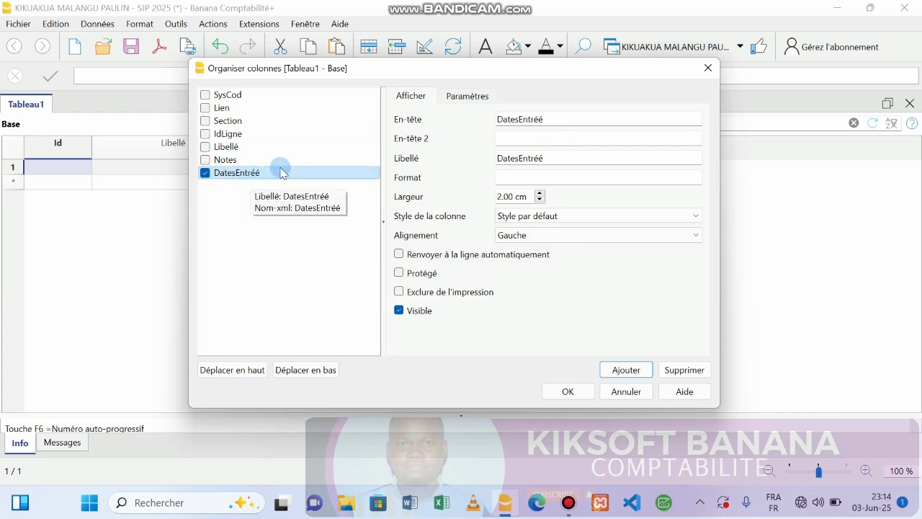
pyautogui.click(549, 119)
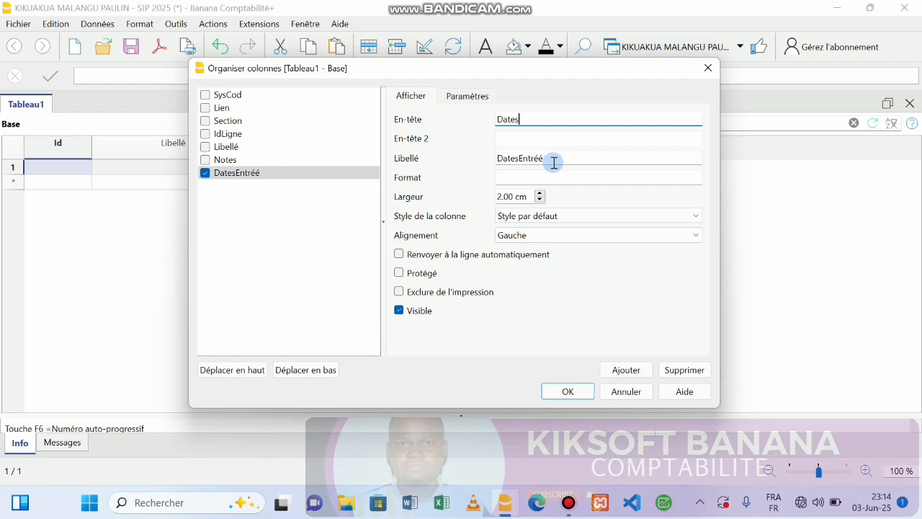
pyautogui.press('Tab')
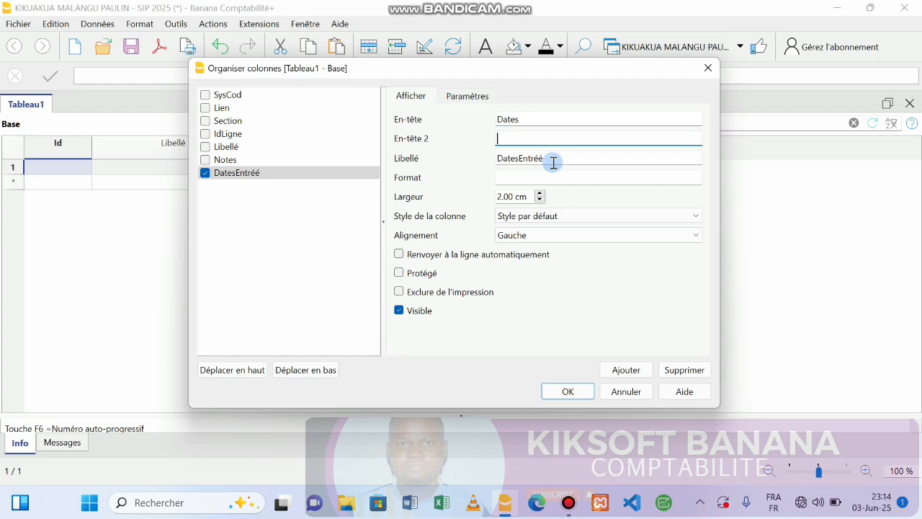
pyautogui.doubleClick(553, 162)
pyautogui.click(551, 157)
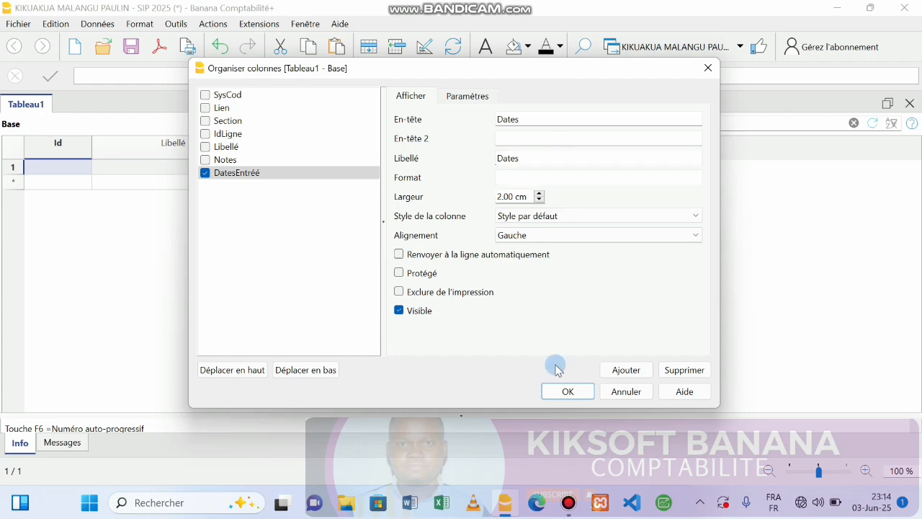
pyautogui.click(566, 391)
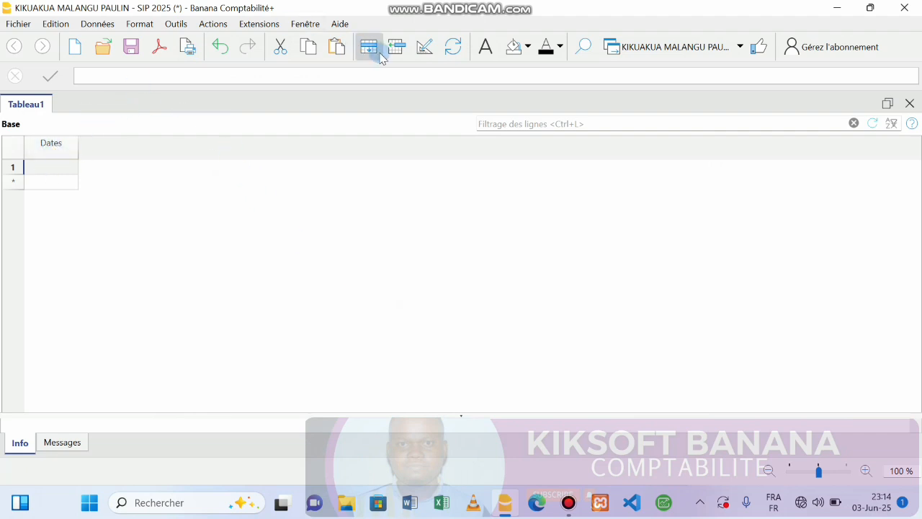
# Step: Change the date column's Nom and Nom xml to Dates under Paramètres
pyautogui.click(423, 47)
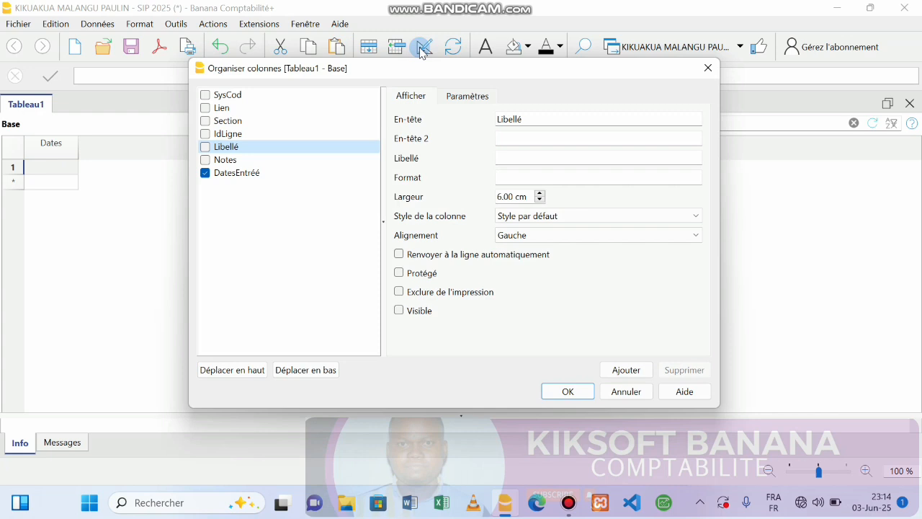
pyautogui.click(230, 180)
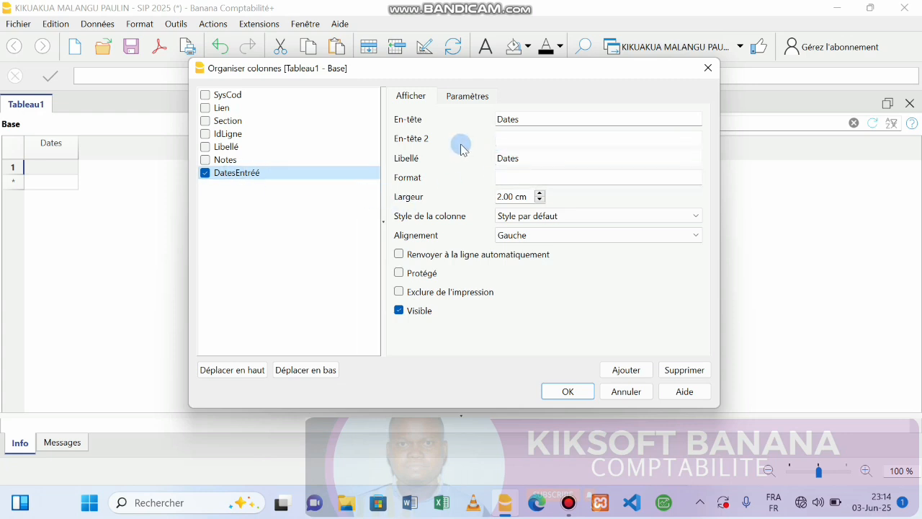
pyautogui.click(469, 99)
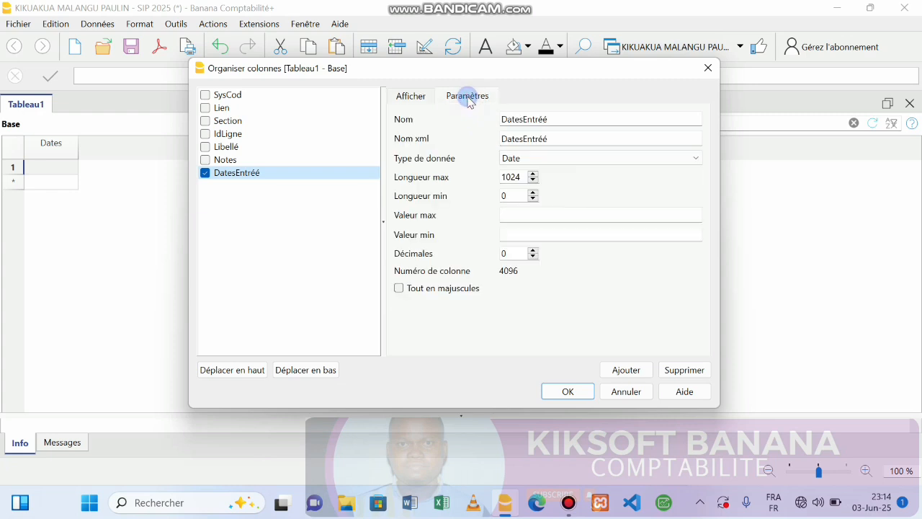
pyautogui.click(569, 116)
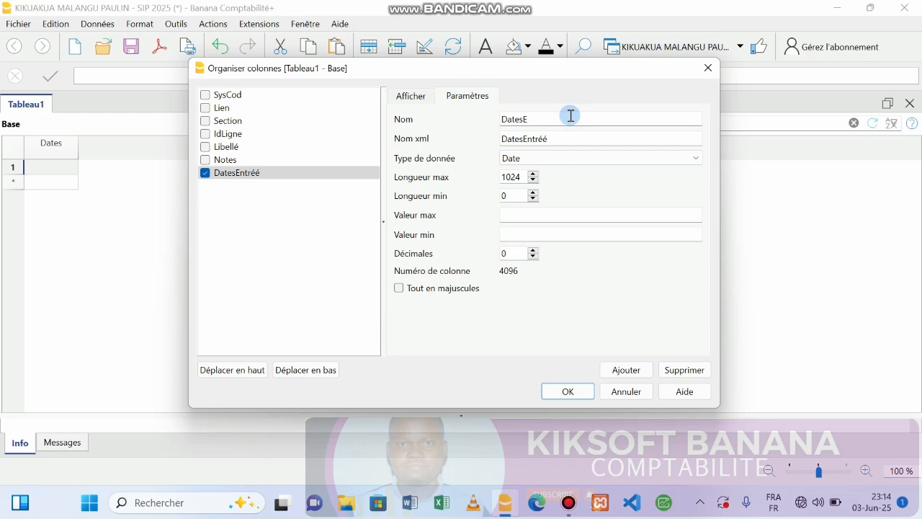
pyautogui.click(559, 141)
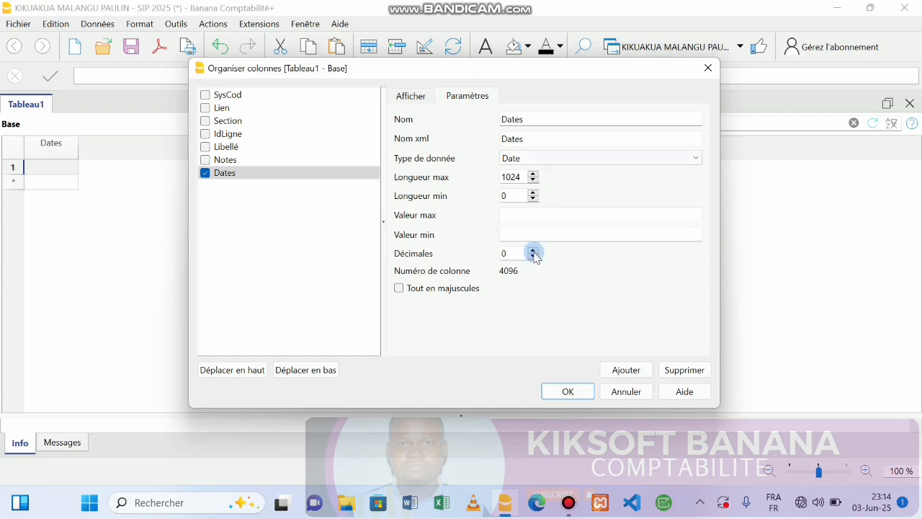
pyautogui.click(556, 390)
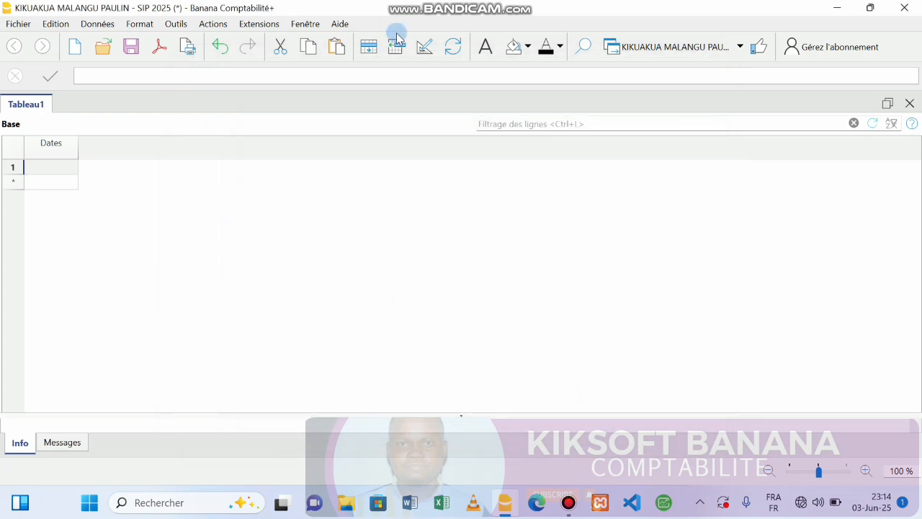
# Step: Try adding a Texte column named Libellé, then cancel after the name-exists warning
pyautogui.click(415, 51)
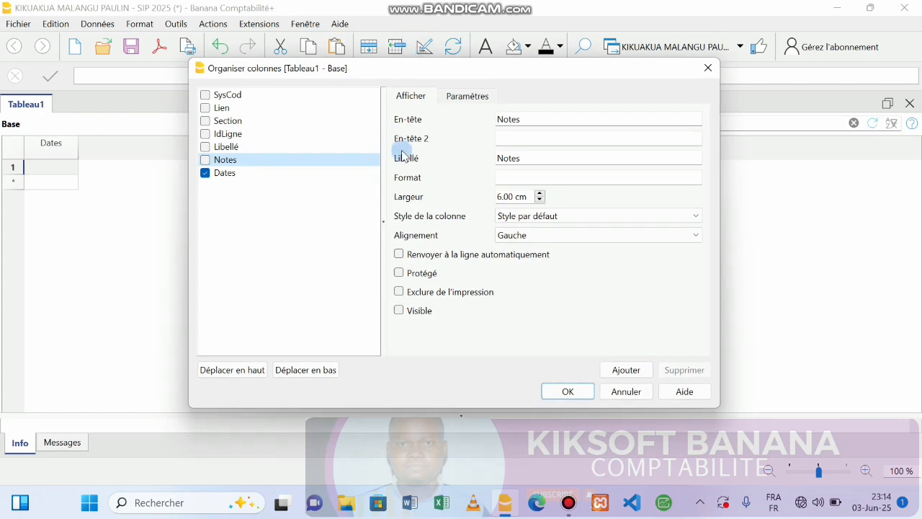
pyautogui.click(256, 173)
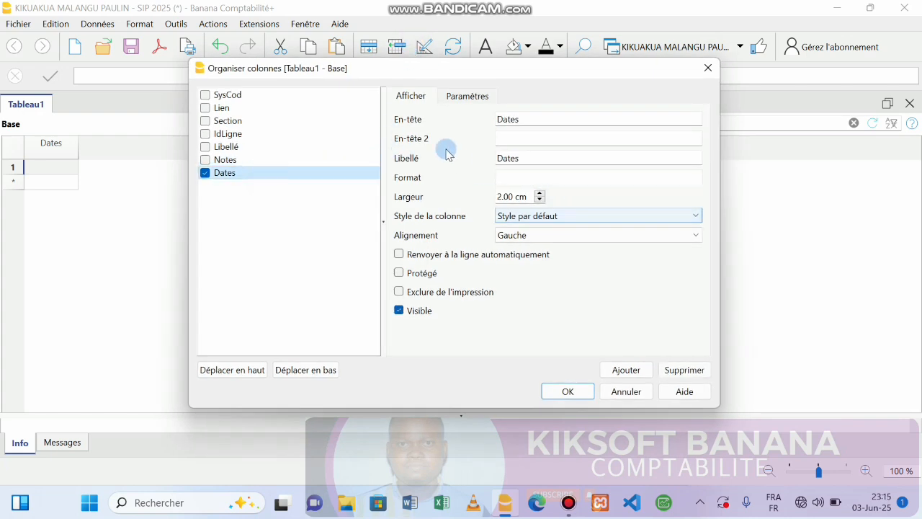
pyautogui.click(617, 372)
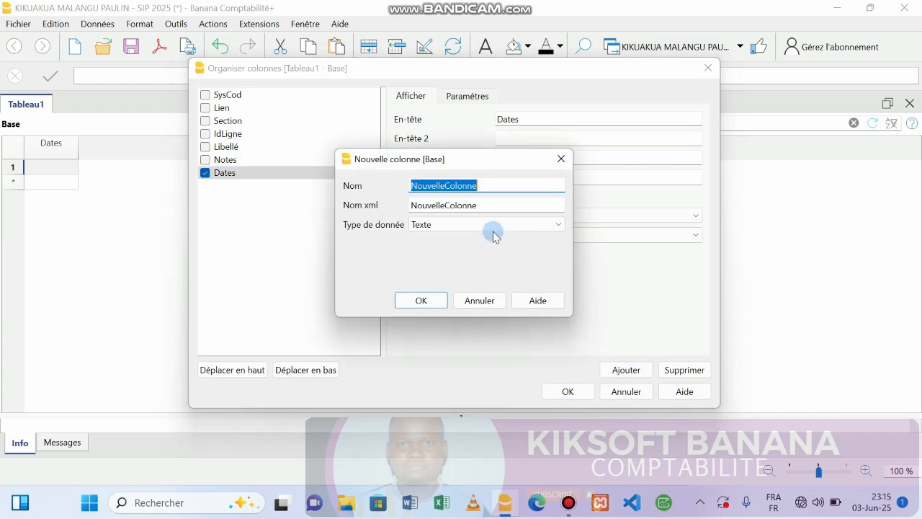
pyautogui.write('Libellé')
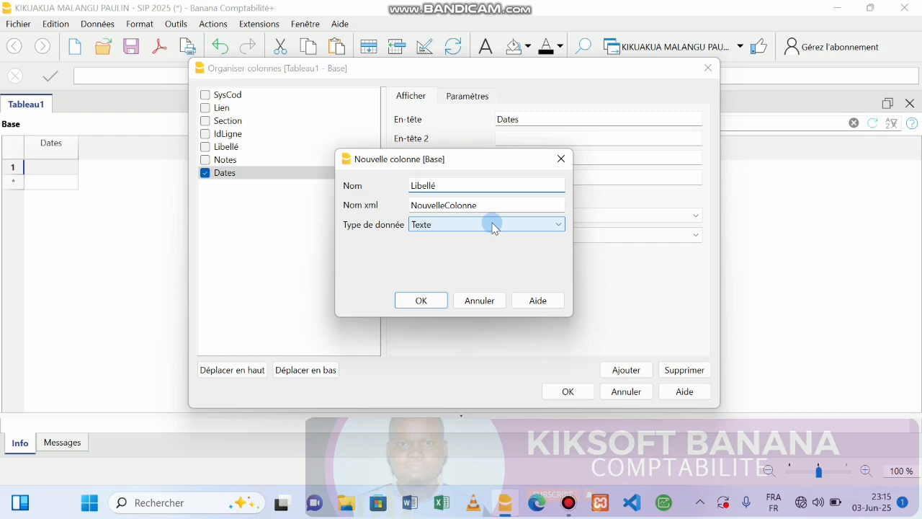
pyautogui.press('Tab')
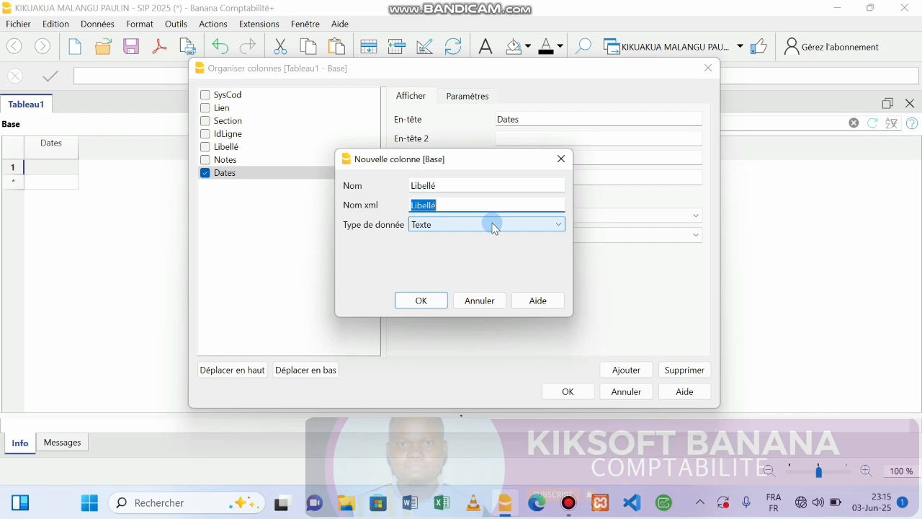
pyautogui.click(443, 224)
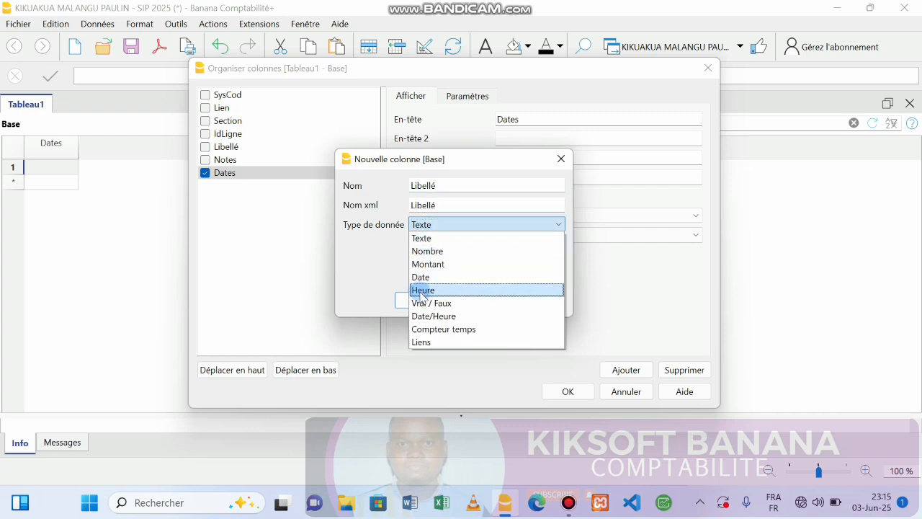
pyautogui.click(424, 238)
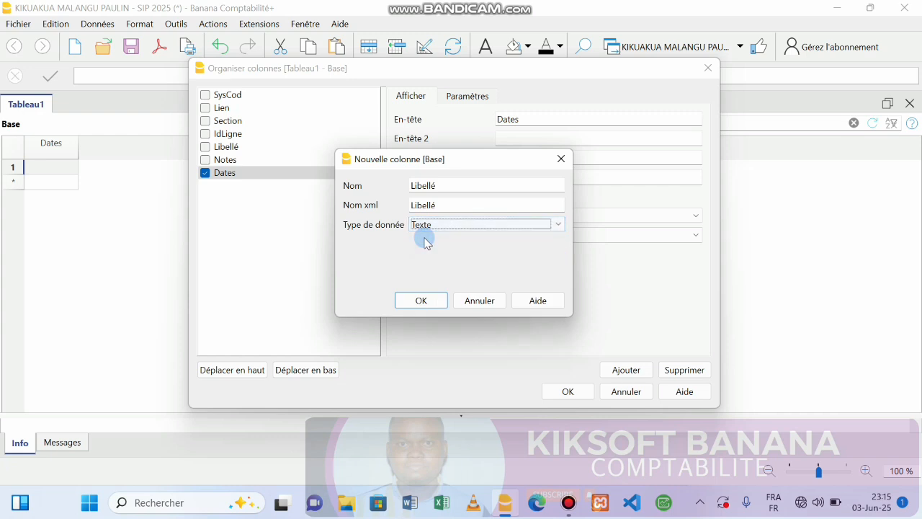
pyautogui.click(425, 301)
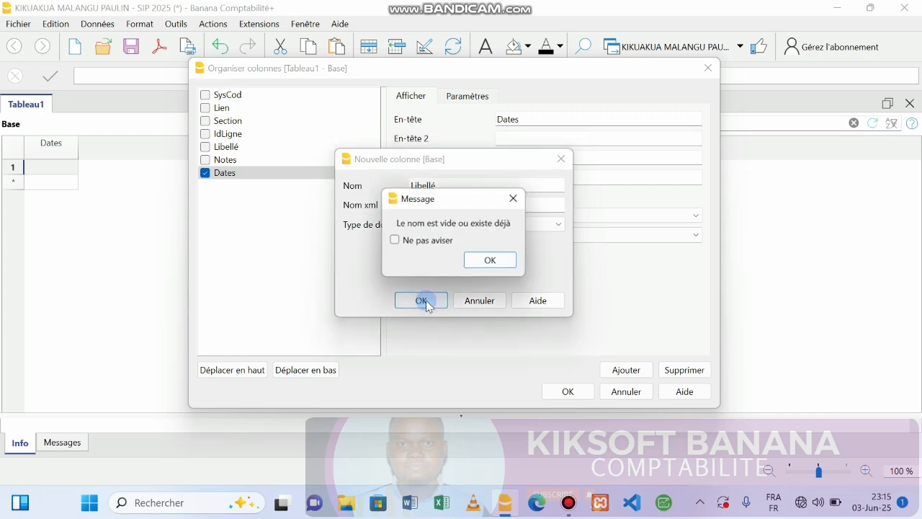
pyautogui.click(515, 199)
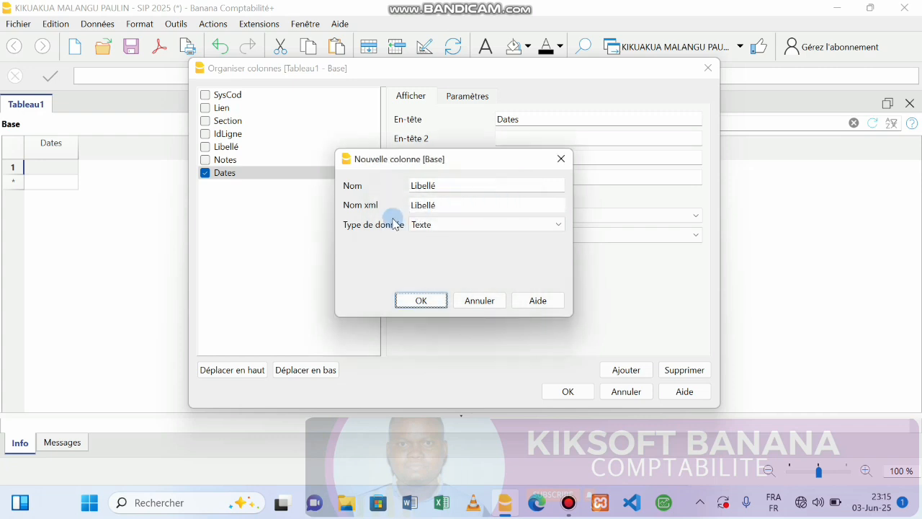
pyautogui.click(555, 161)
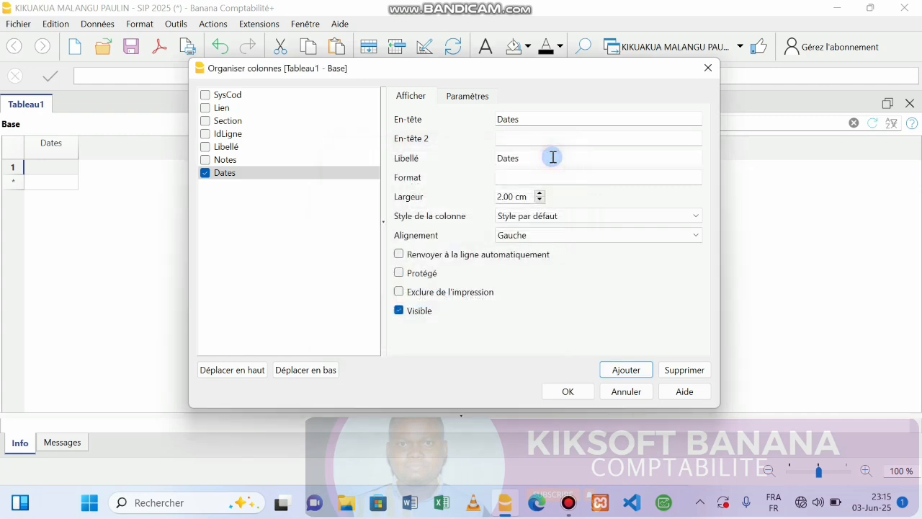
# Step: Move the Libellé column below Dates and make it visible
pyautogui.click(226, 148)
pyautogui.moveTo(227, 149); pyautogui.dragTo(226, 185)
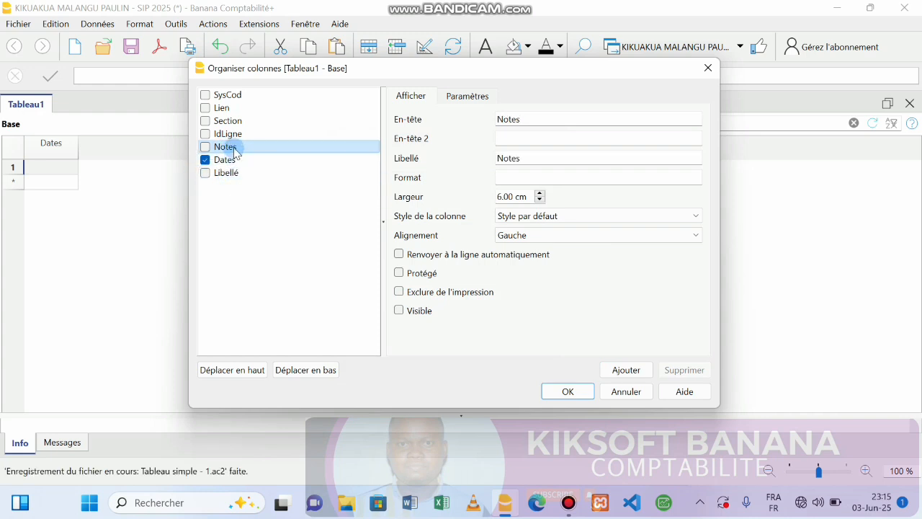
pyautogui.click(205, 172)
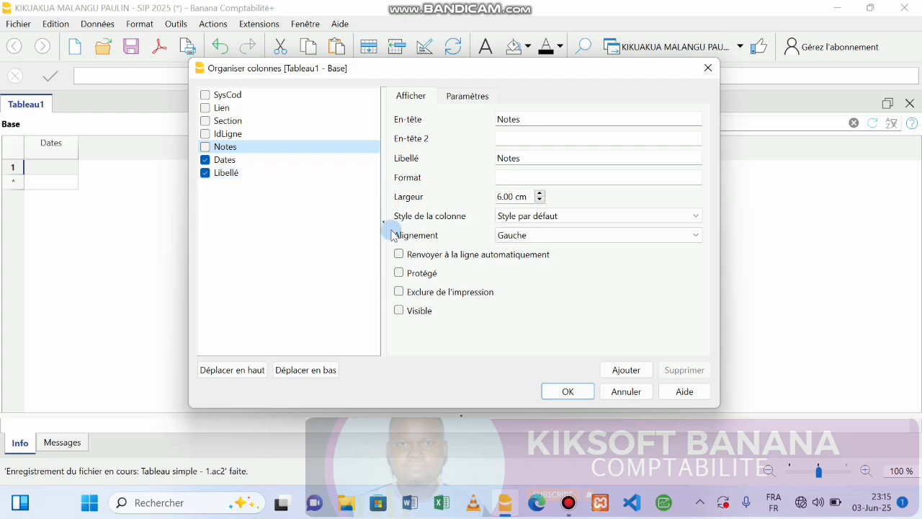
pyautogui.click(252, 172)
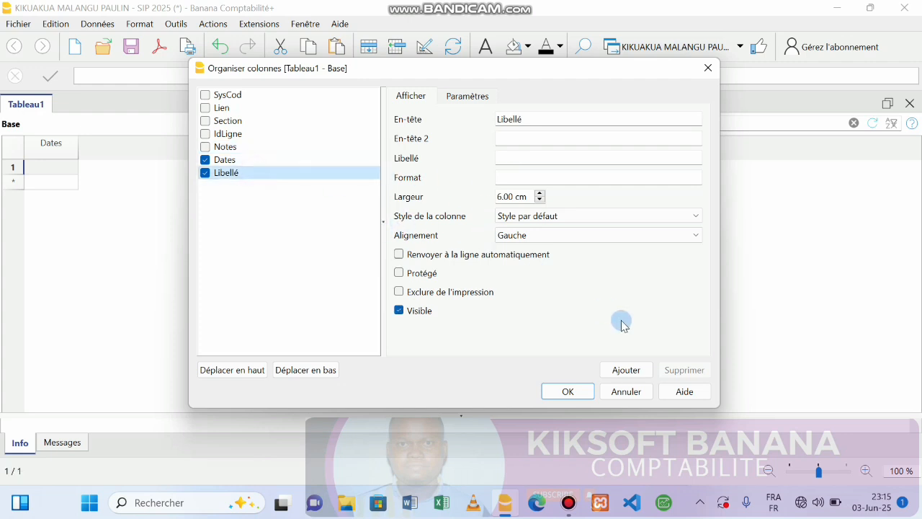
# Step: Add a Nombre-type column named QtéEntréé, keeping Libellé just before it
pyautogui.click(626, 370)
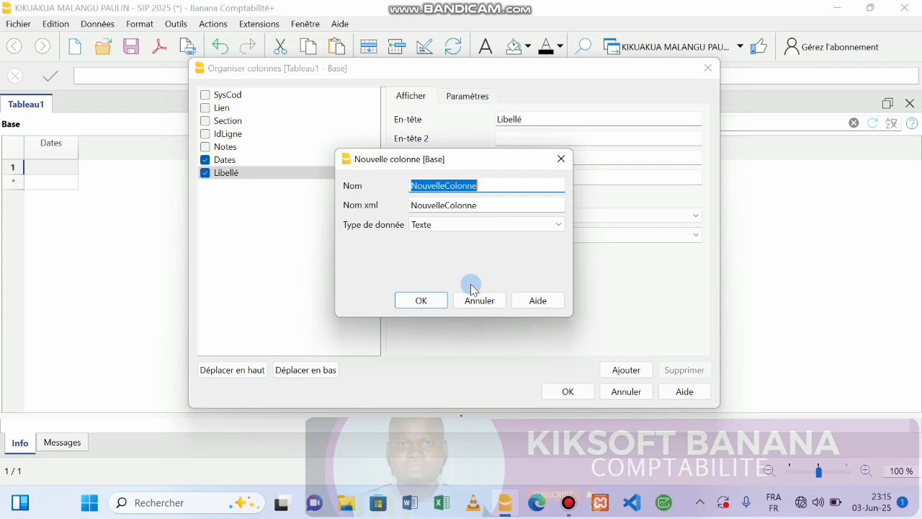
pyautogui.write('A')
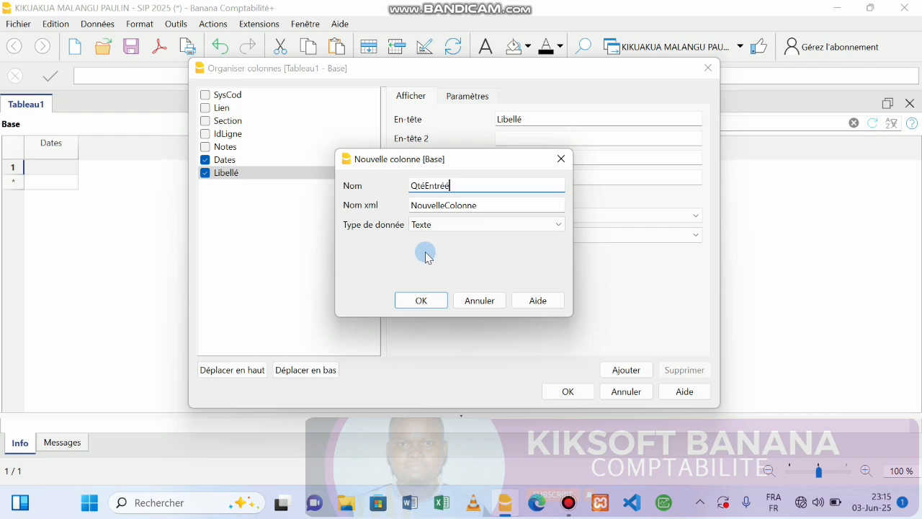
pyautogui.press('Tab')
pyautogui.click(461, 225)
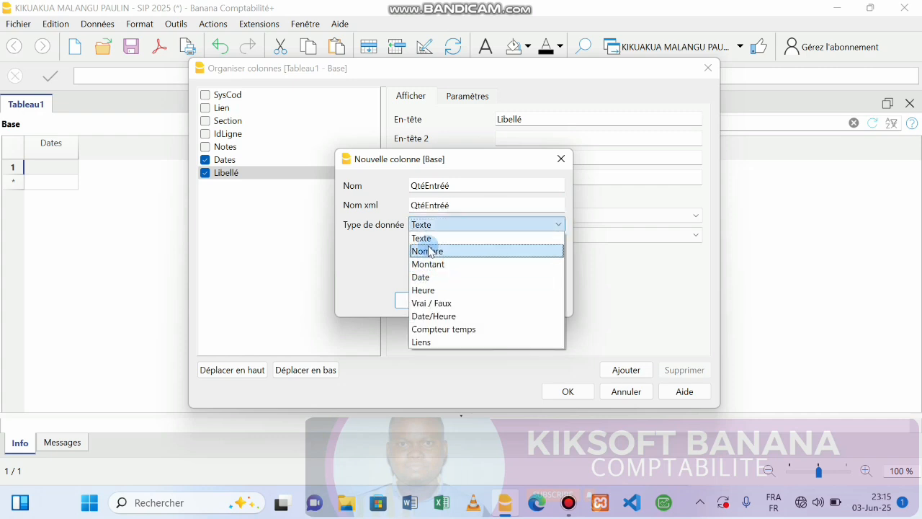
pyautogui.click(429, 250)
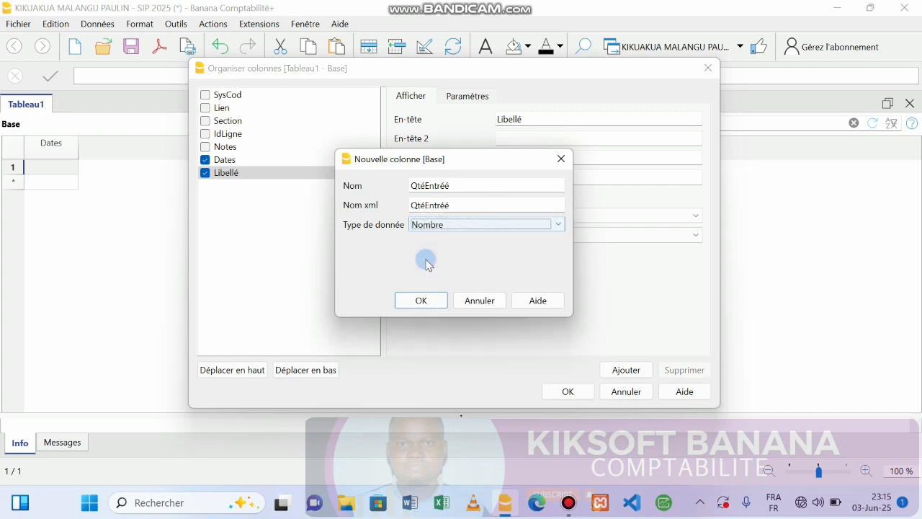
pyautogui.click(415, 301)
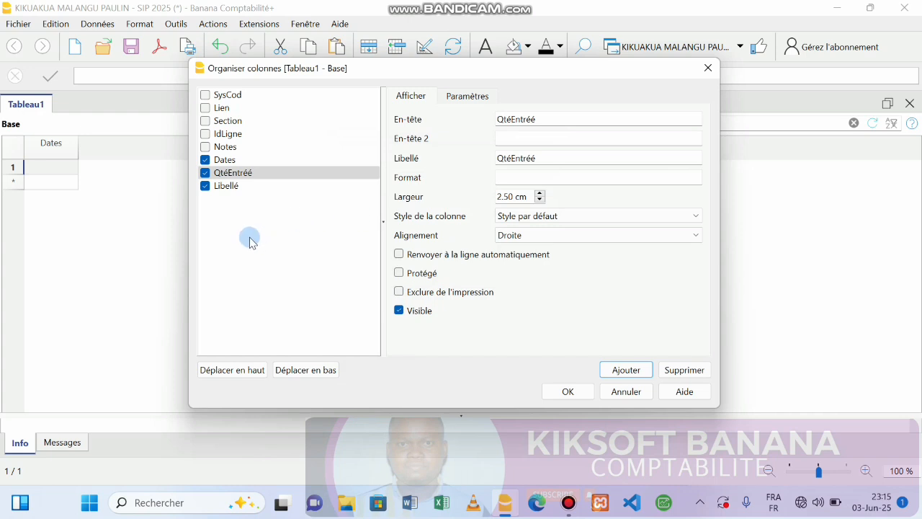
pyautogui.moveTo(236, 189); pyautogui.dragTo(234, 174)
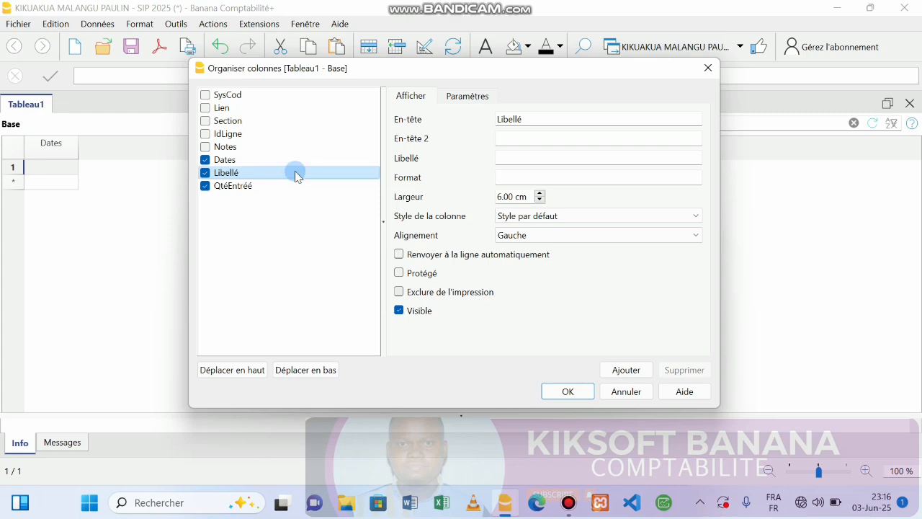
# Step: Add a Montant-type column named PUEntréé and move it below QtéEntréé
pyautogui.click(264, 187)
pyautogui.click(624, 369)
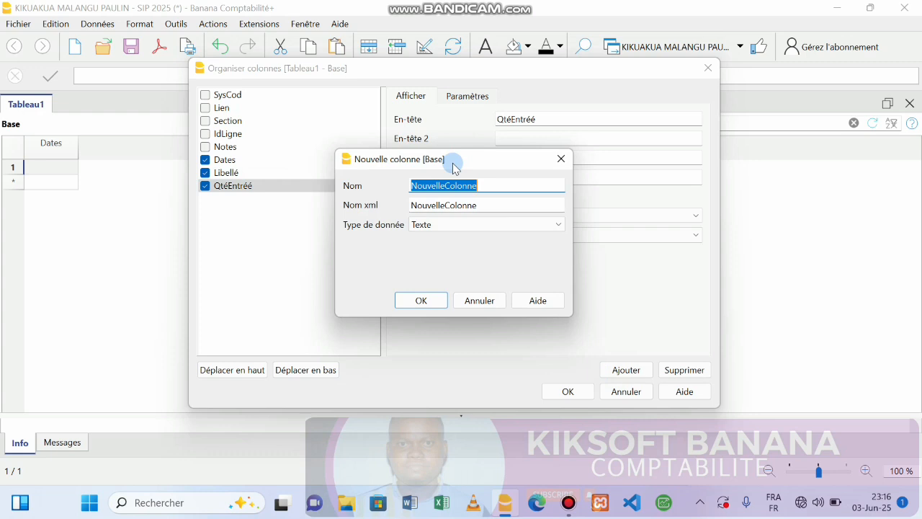
pyautogui.write('PUEntréé')
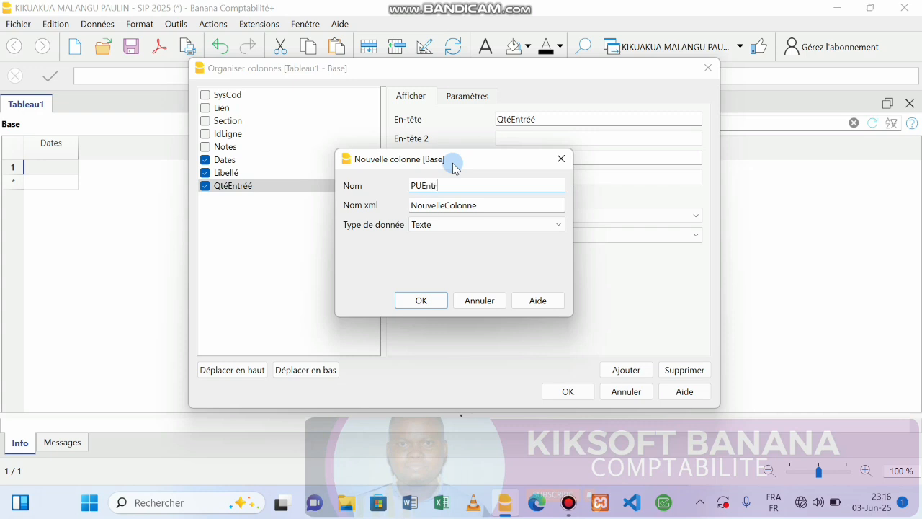
pyautogui.click(452, 205)
pyautogui.click(457, 224)
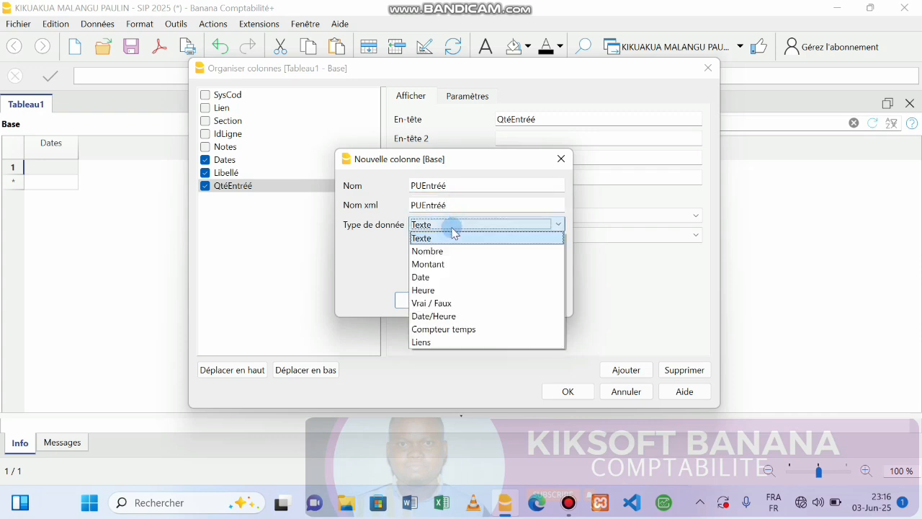
pyautogui.click(422, 265)
pyautogui.click(421, 302)
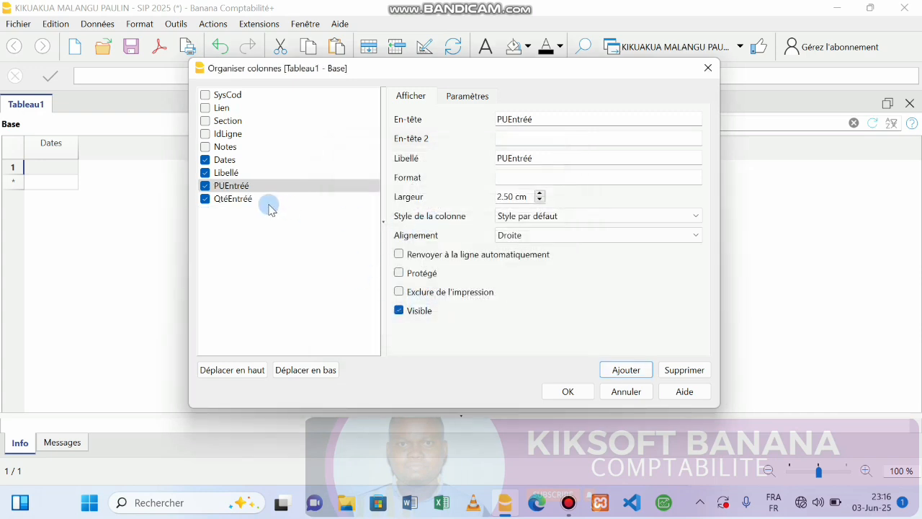
pyautogui.moveTo(243, 189); pyautogui.dragTo(244, 199)
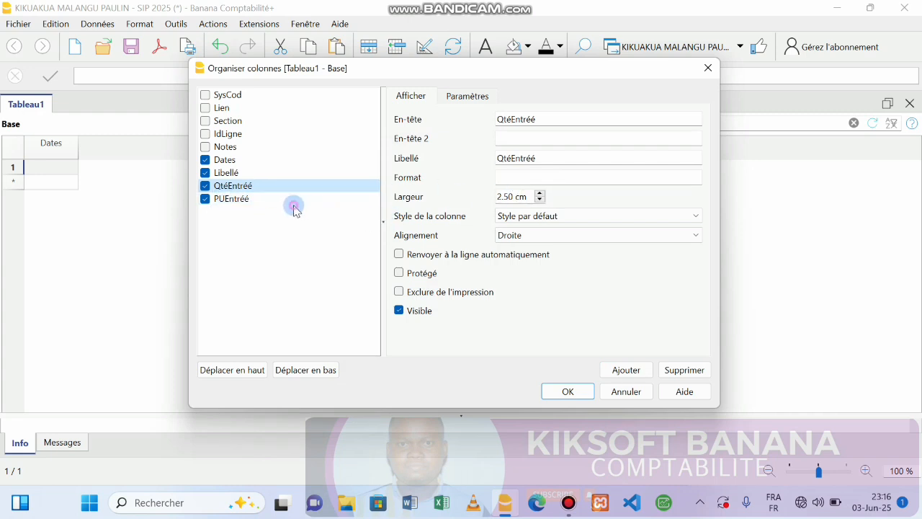
pyautogui.click(268, 197)
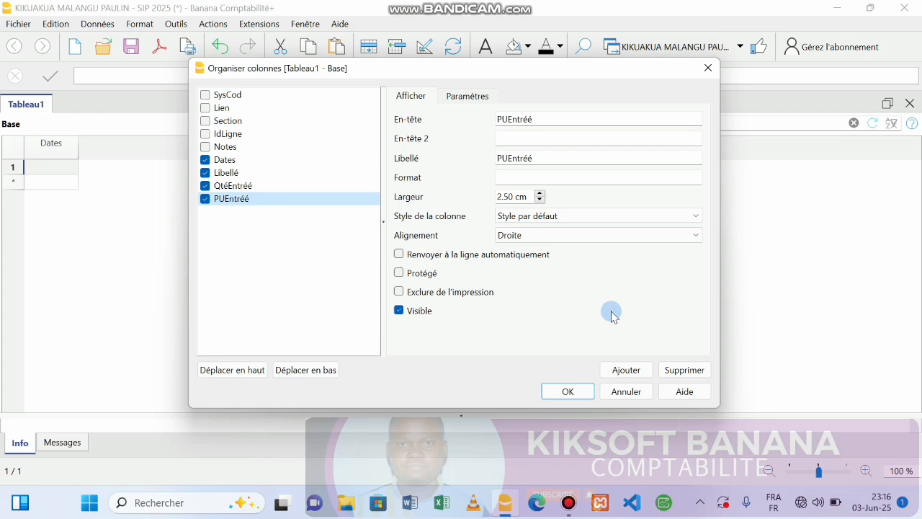
# Step: Create a Montant-type PTEntrée column and move it right below PUEntrée in the column order
pyautogui.click(623, 369)
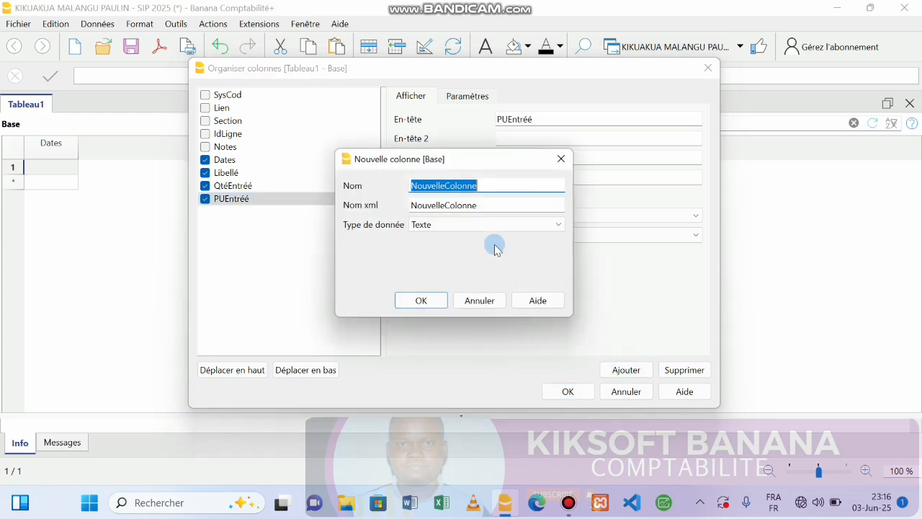
pyautogui.write('PT')
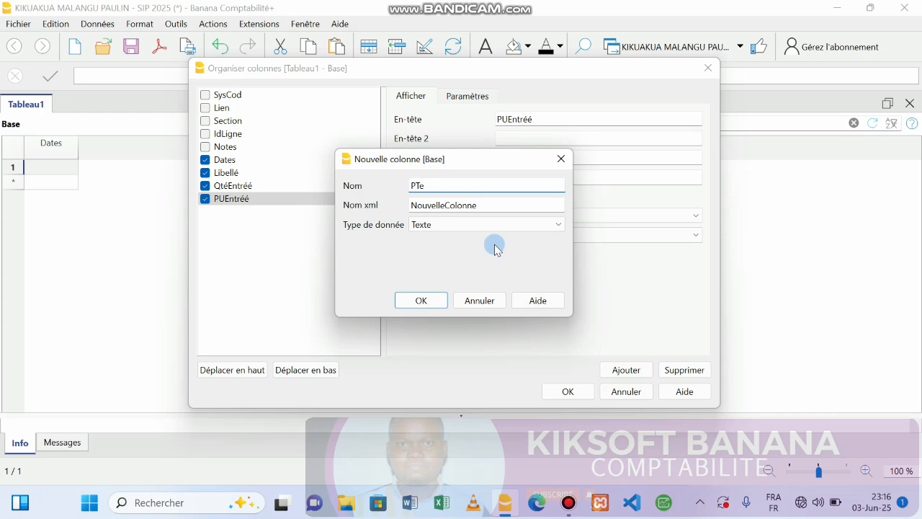
pyautogui.write('Entrée')
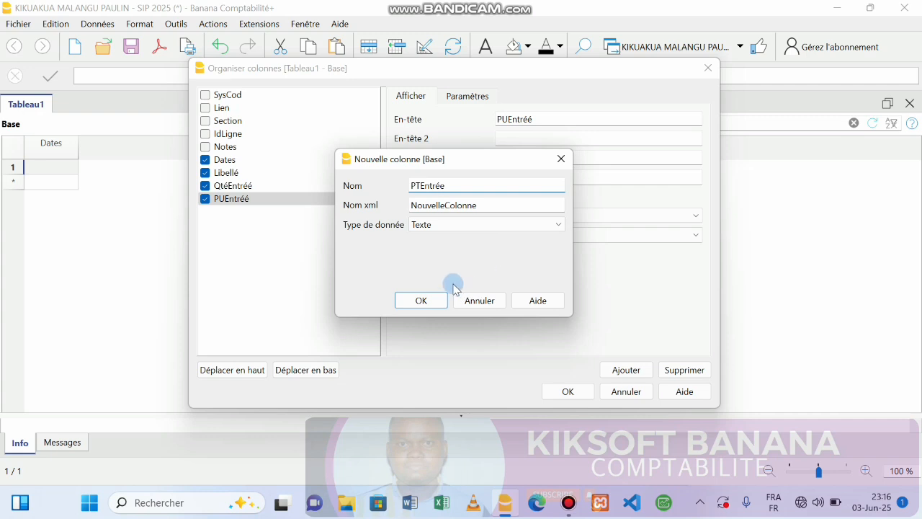
pyautogui.click(466, 211)
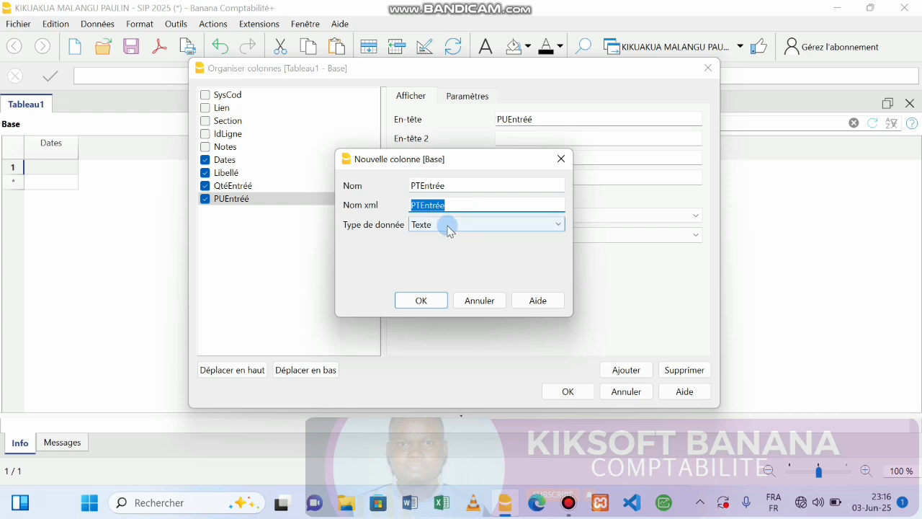
pyautogui.click(448, 225)
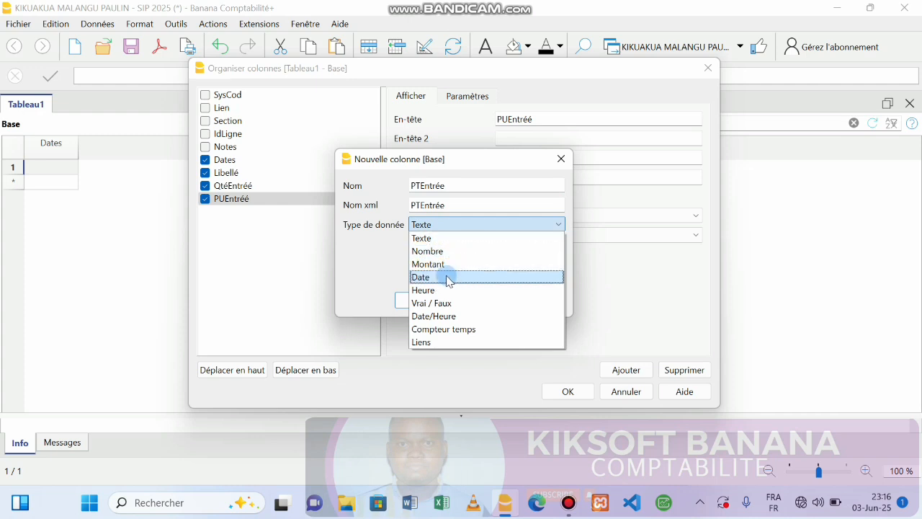
pyautogui.click(436, 264)
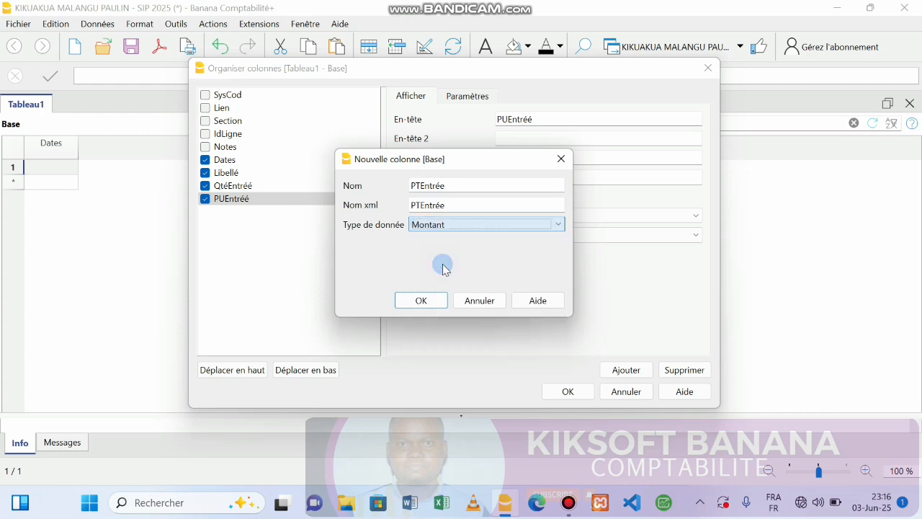
pyautogui.click(422, 301)
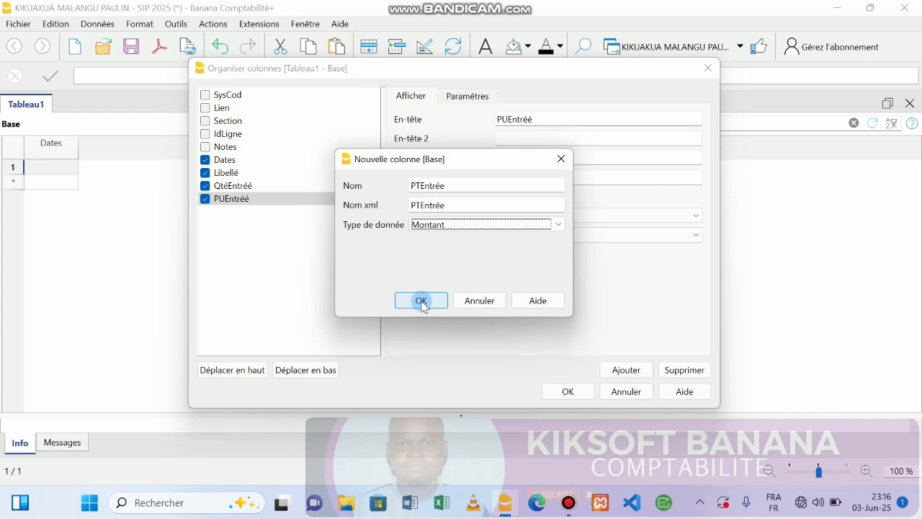
pyautogui.click(422, 300)
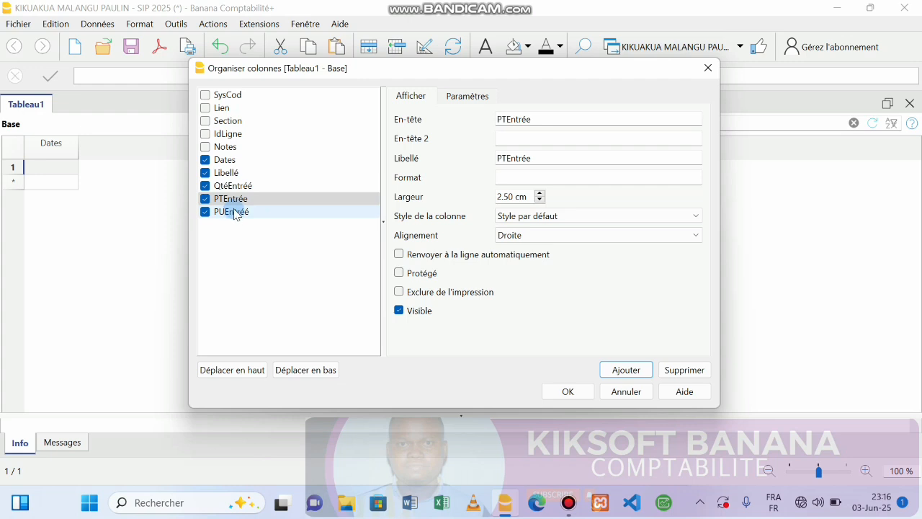
pyautogui.moveTo(233, 198); pyautogui.dragTo(230, 226)
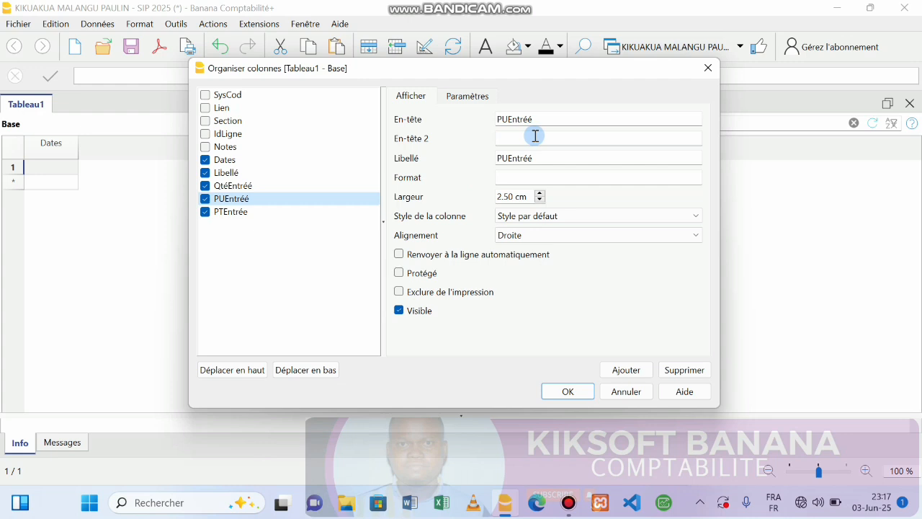
# Step: Create a new column named QtéSortie with data type Nombre
pyautogui.click(266, 211)
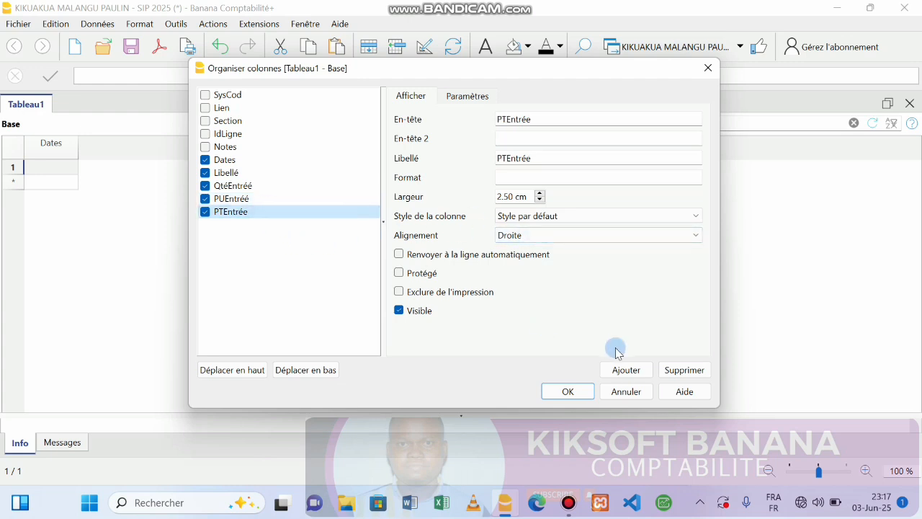
pyautogui.click(624, 370)
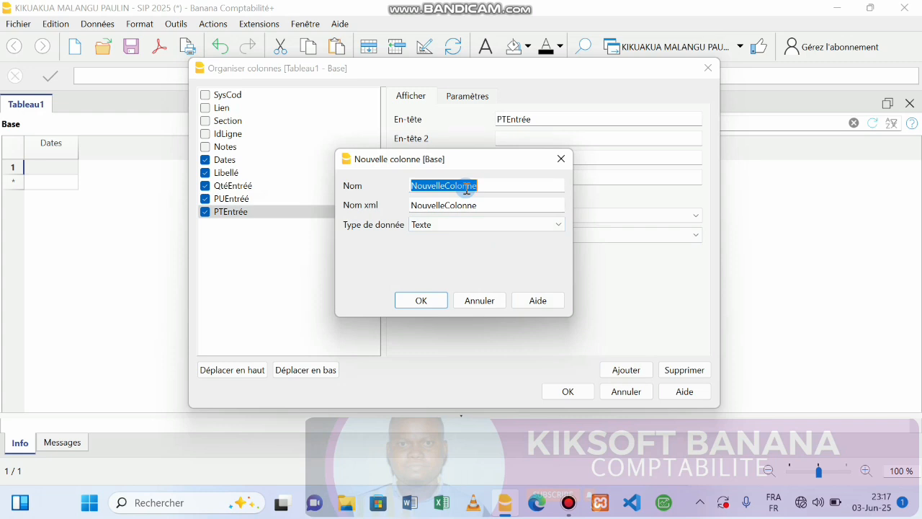
pyautogui.write('Qte')
pyautogui.write('Sortie')
pyautogui.press('Tab')
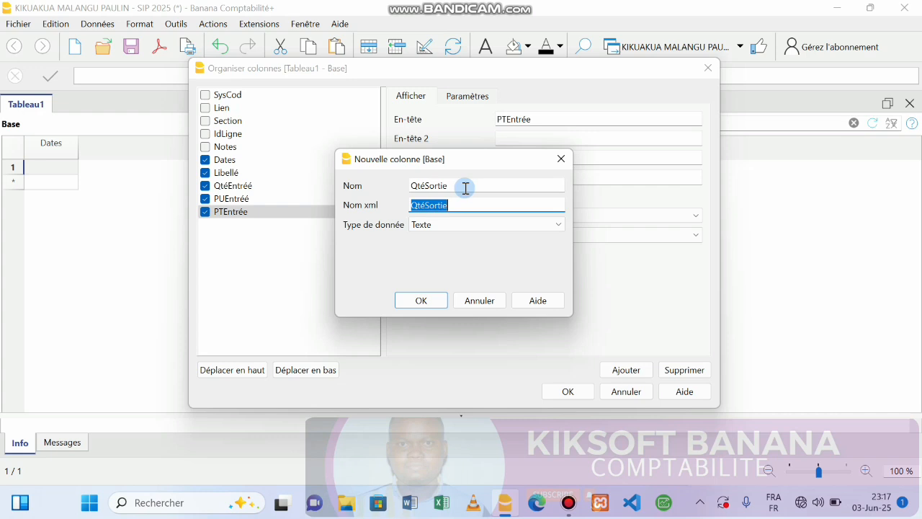
pyautogui.click(442, 225)
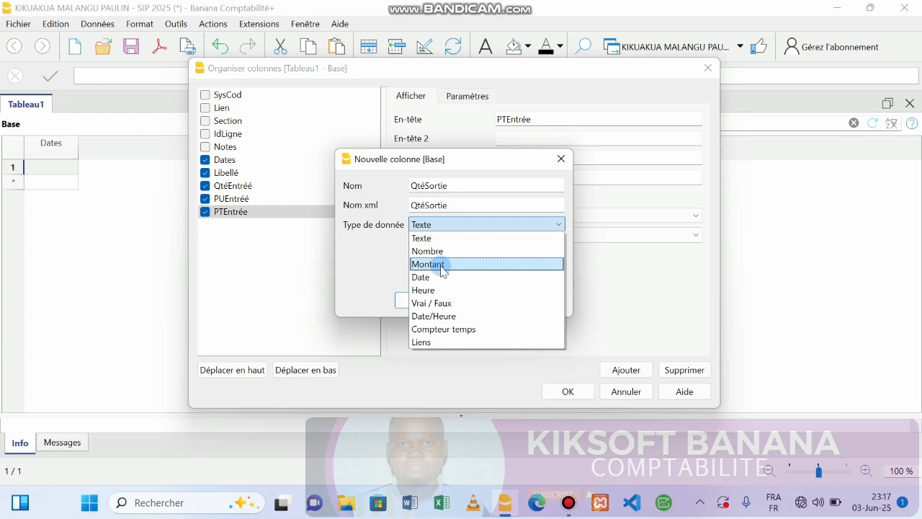
pyautogui.click(442, 252)
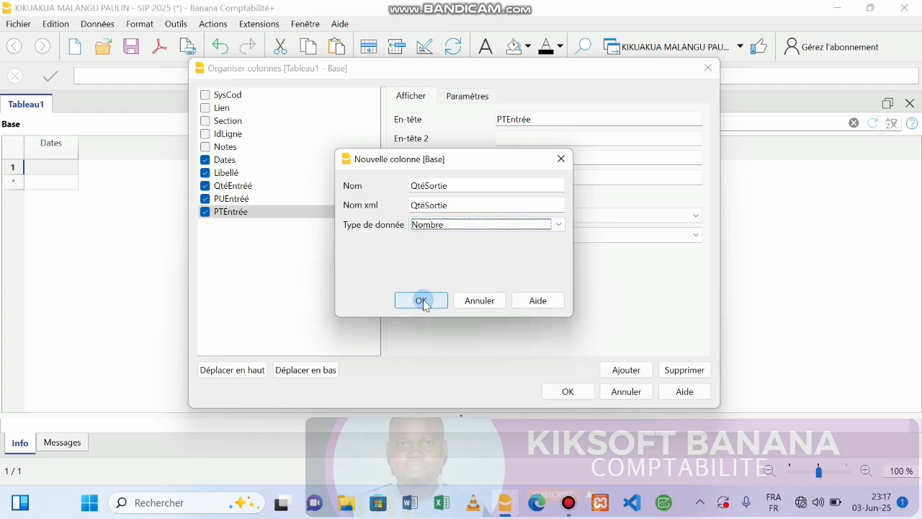
pyautogui.click(421, 300)
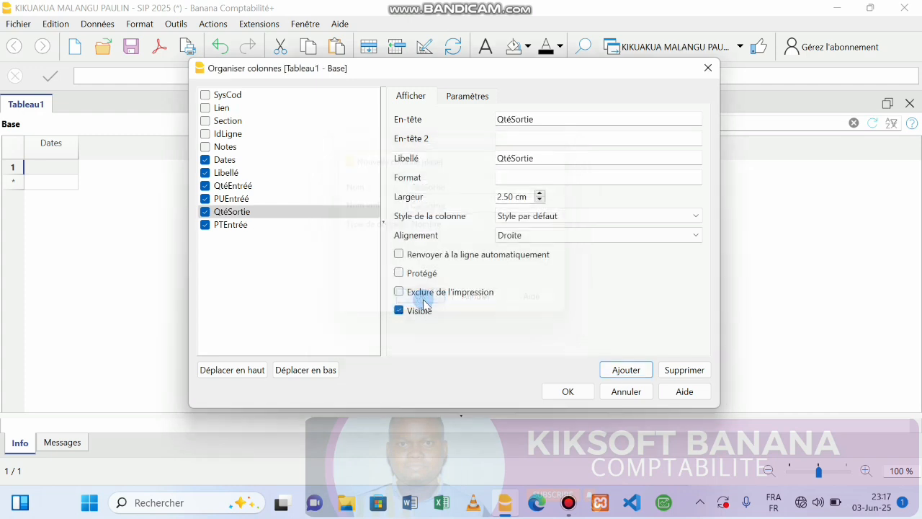
# Step: Move QtéSortie so it follows PTEntrée in the column order
pyautogui.click(238, 211)
pyautogui.moveTo(238, 210); pyautogui.dragTo(237, 238)
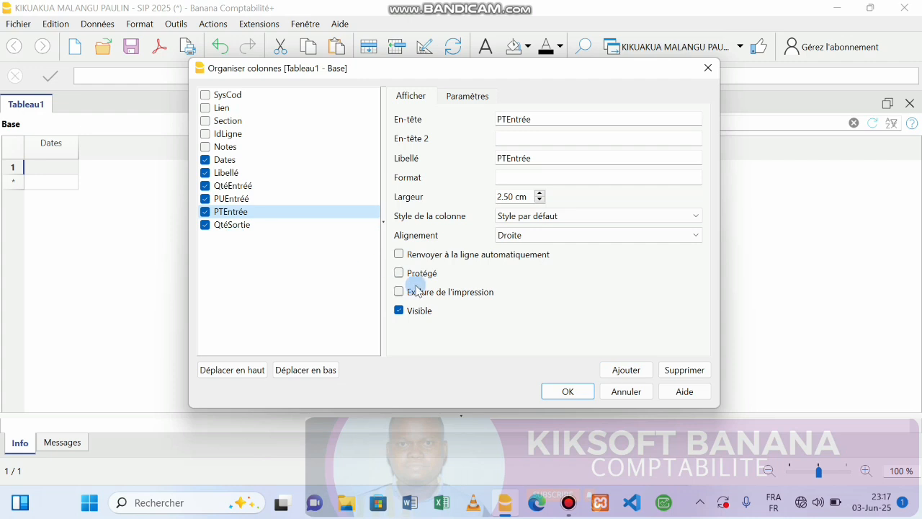
pyautogui.moveTo(574, 492)
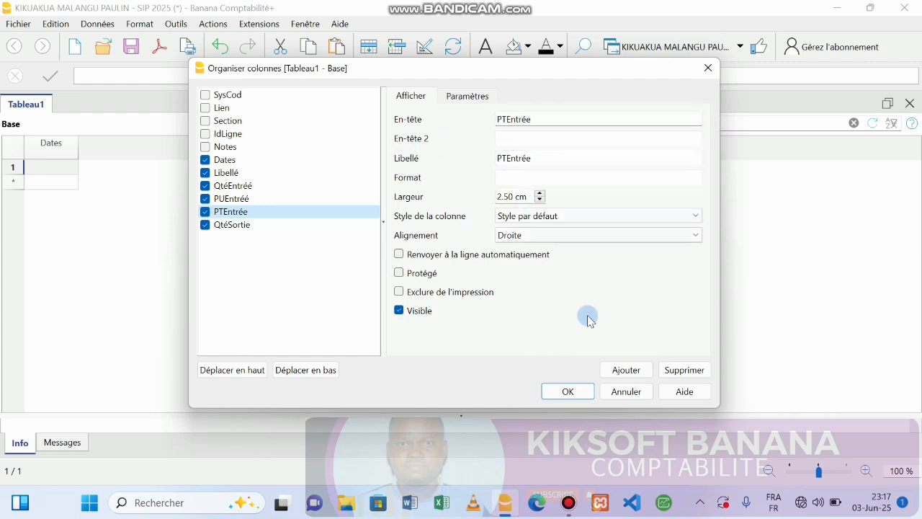
pyautogui.click(271, 224)
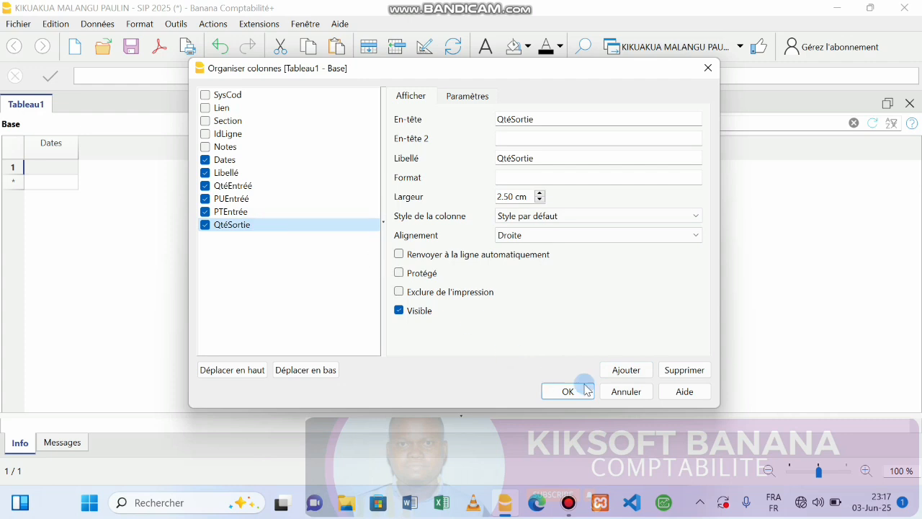
# Step: Create a new column named PUSortie with data type Montant
pyautogui.click(625, 371)
pyautogui.doubleClick(480, 186)
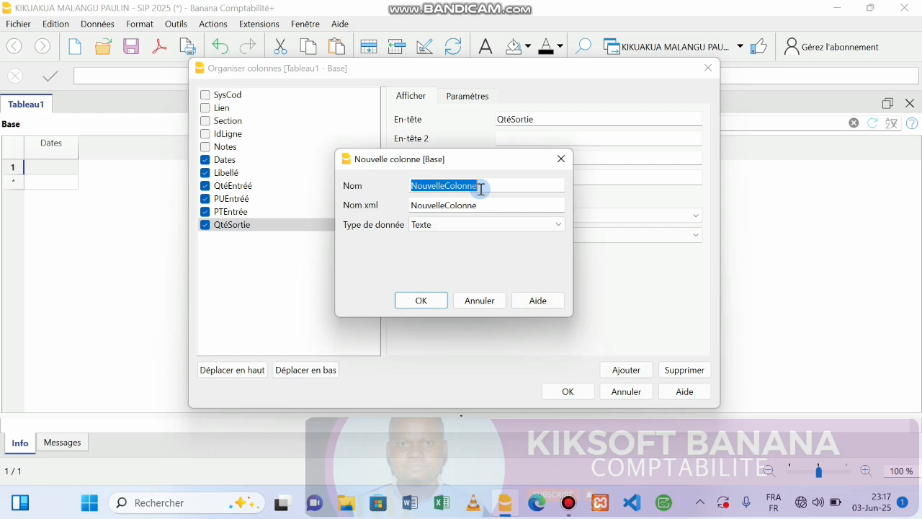
pyautogui.write('PUsORTIE')
pyautogui.press('BackSpace')
pyautogui.press('BackSpace')
pyautogui.press('BackSpace')
pyautogui.press('BackSpace')
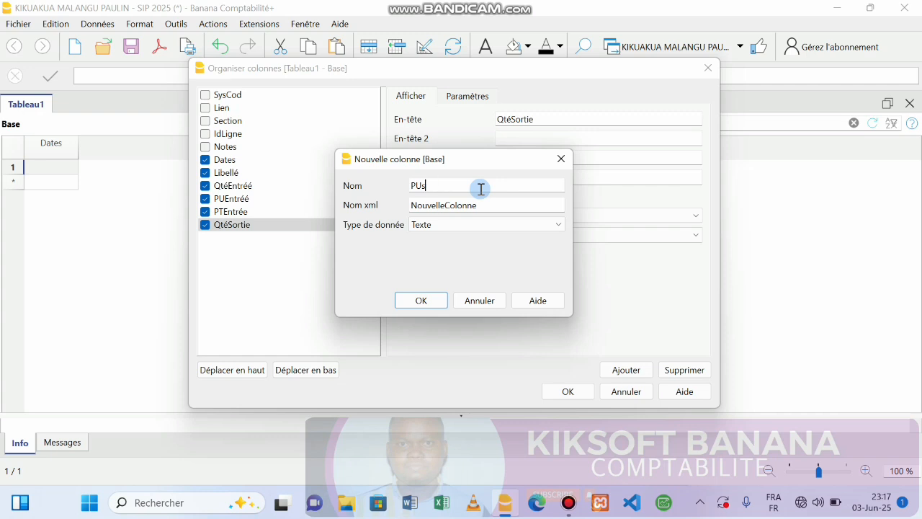
pyautogui.write('Sortie')
pyautogui.press('Tab')
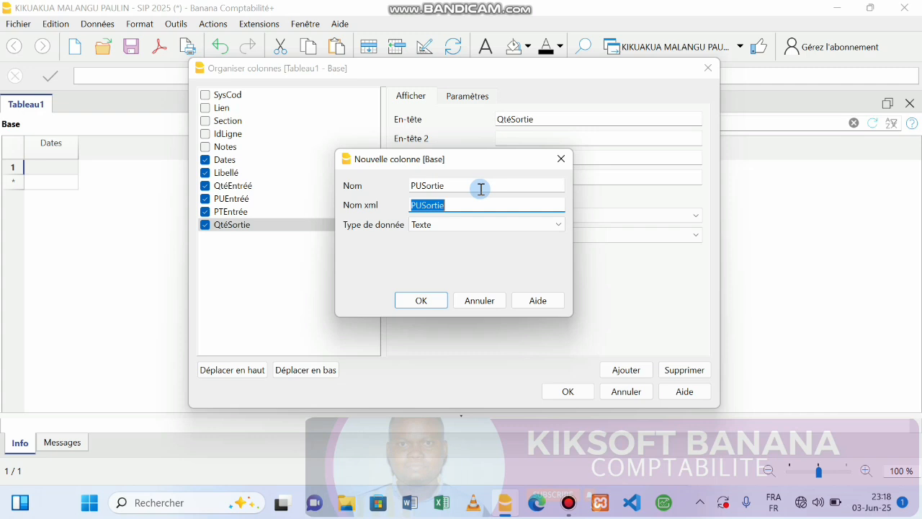
pyautogui.click(495, 226)
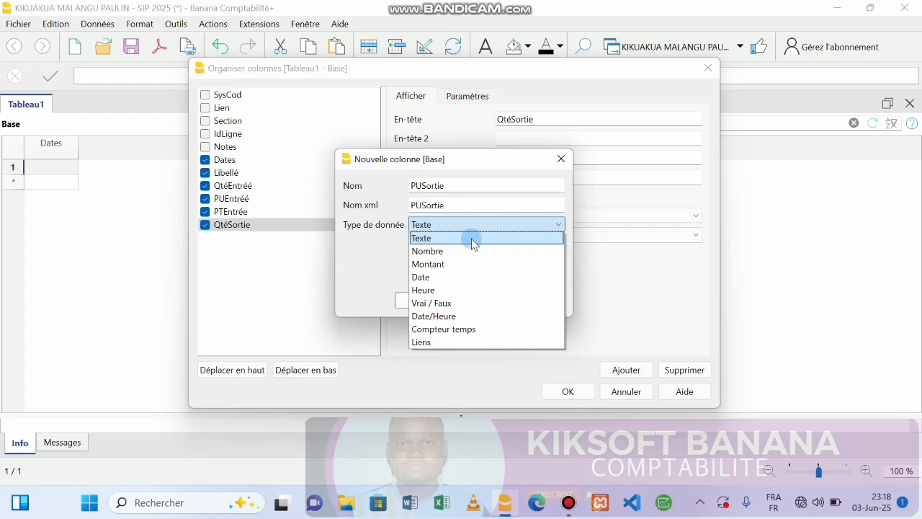
pyautogui.click(444, 267)
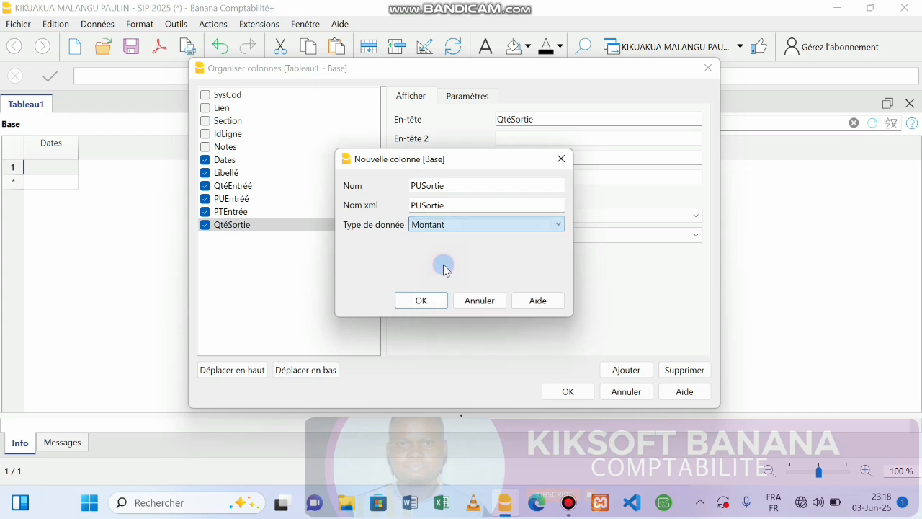
pyautogui.click(422, 301)
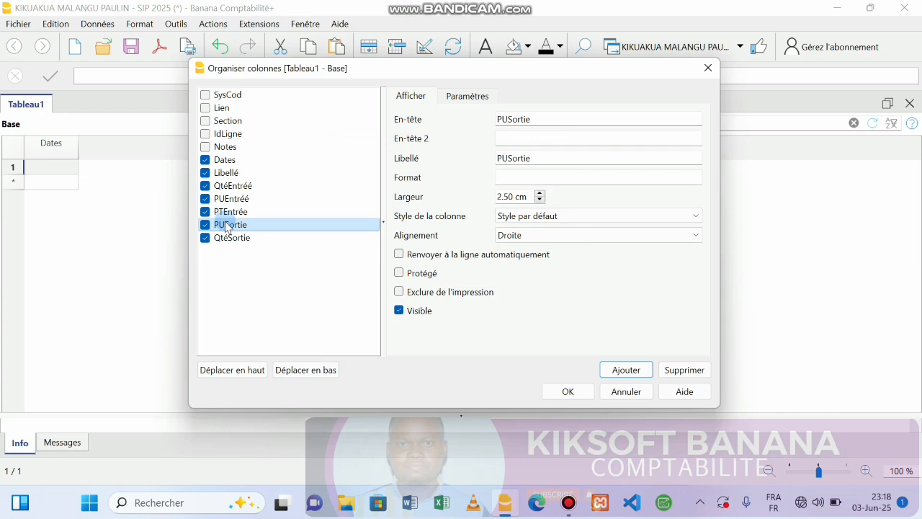
# Step: Move PUSortie so it follows QtéSortie in the column order
pyautogui.moveTo(226, 230); pyautogui.dragTo(235, 253)
pyautogui.click(553, 119)
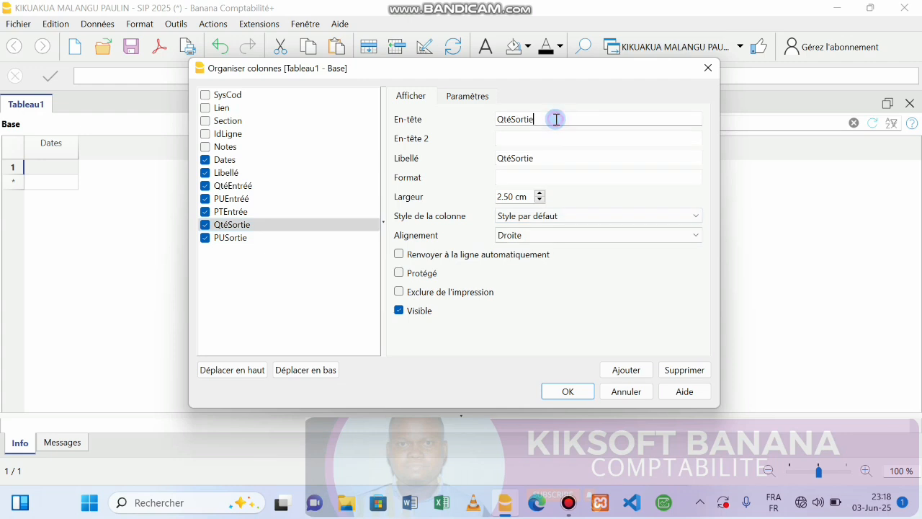
pyautogui.click(623, 369)
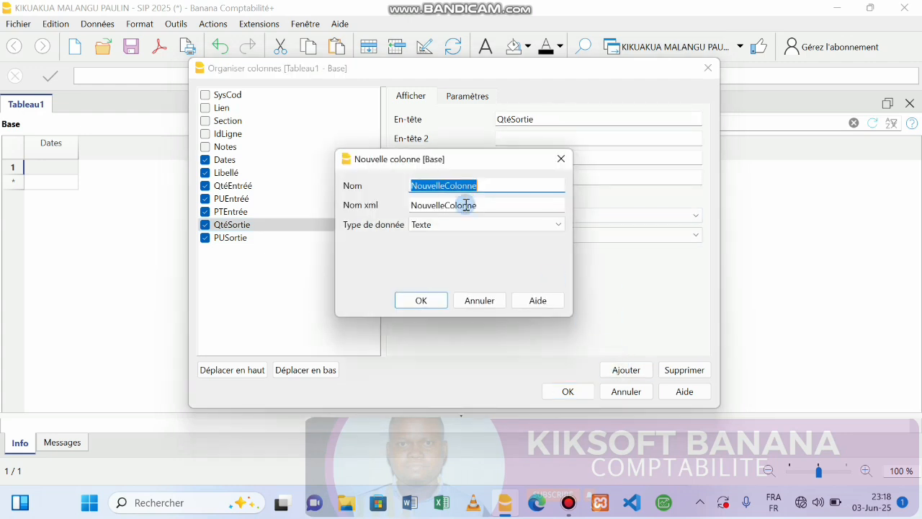
# Step: Name the new column PTSortie and create it as a Montant column
pyautogui.write('p')
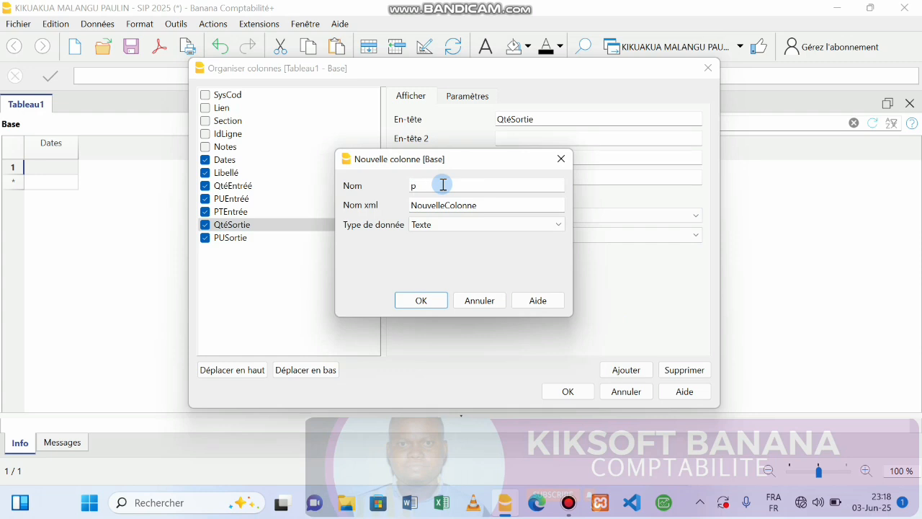
pyautogui.write('TSortie')
pyautogui.press('Tab')
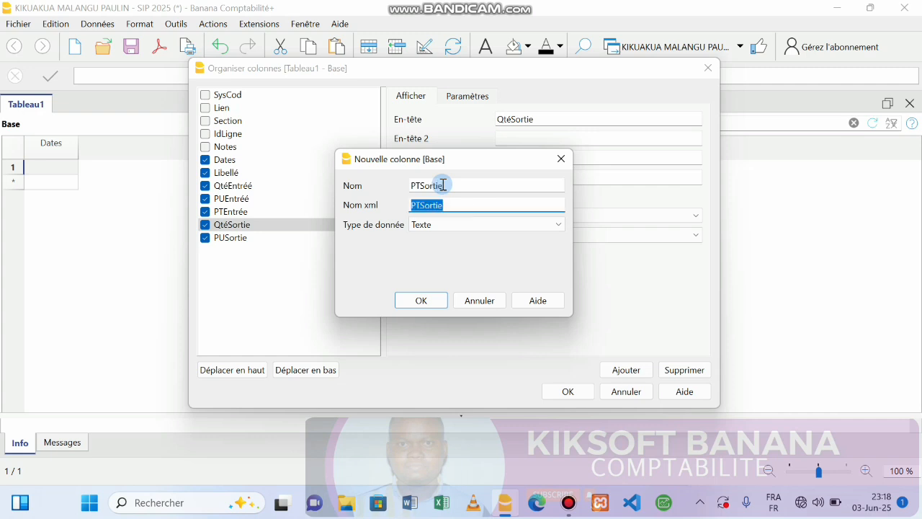
pyautogui.click(421, 224)
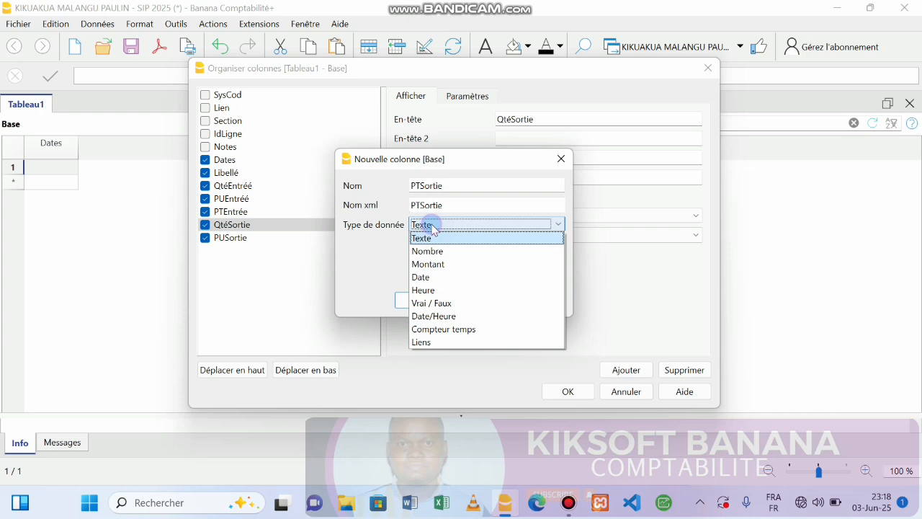
pyautogui.click(426, 264)
pyautogui.click(419, 300)
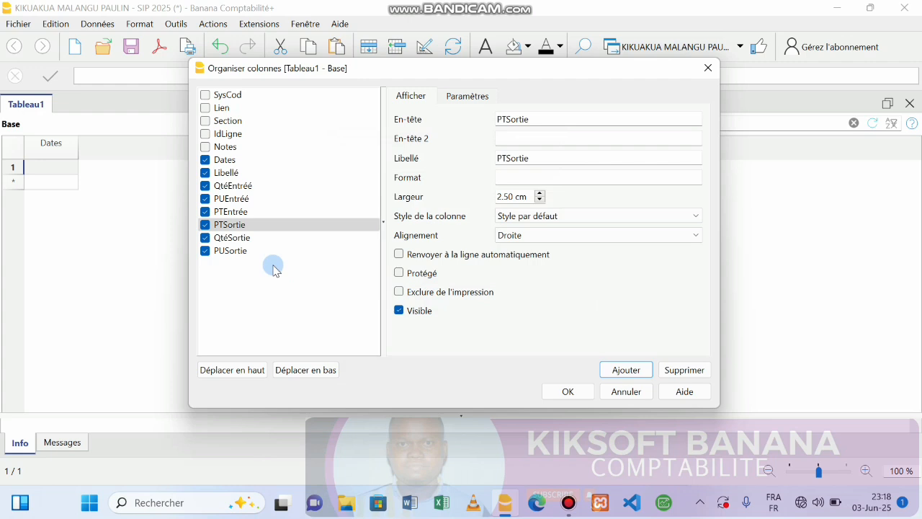
pyautogui.click(228, 252)
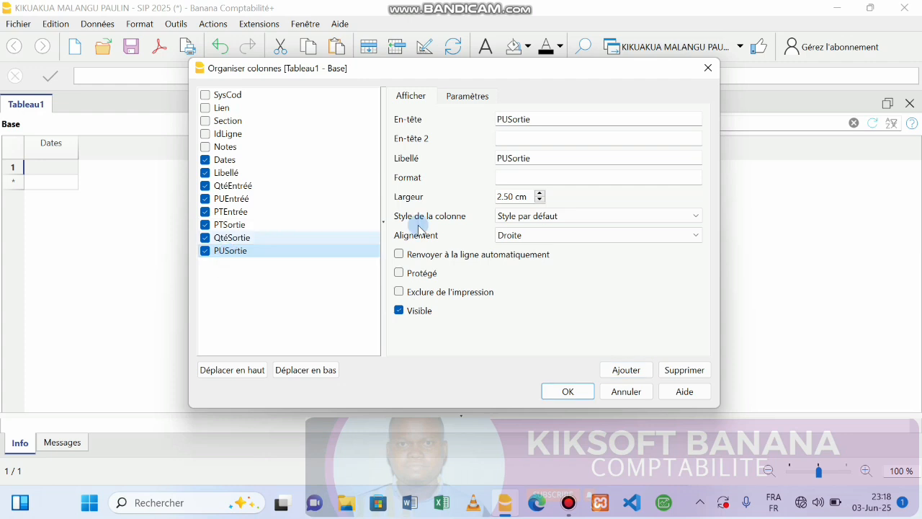
# Step: Add a Nombre-type QtéStock column, pasting QtéStock as its xml name
pyautogui.click(623, 370)
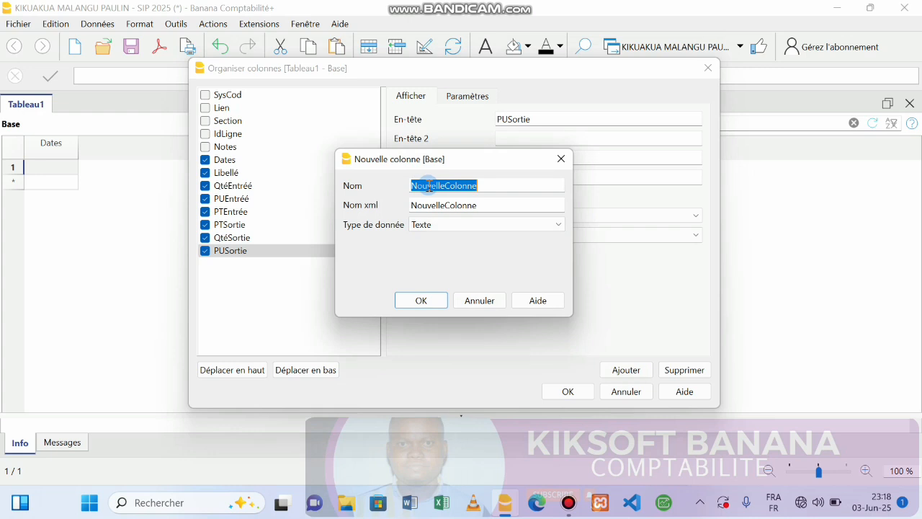
pyautogui.write('Qt')
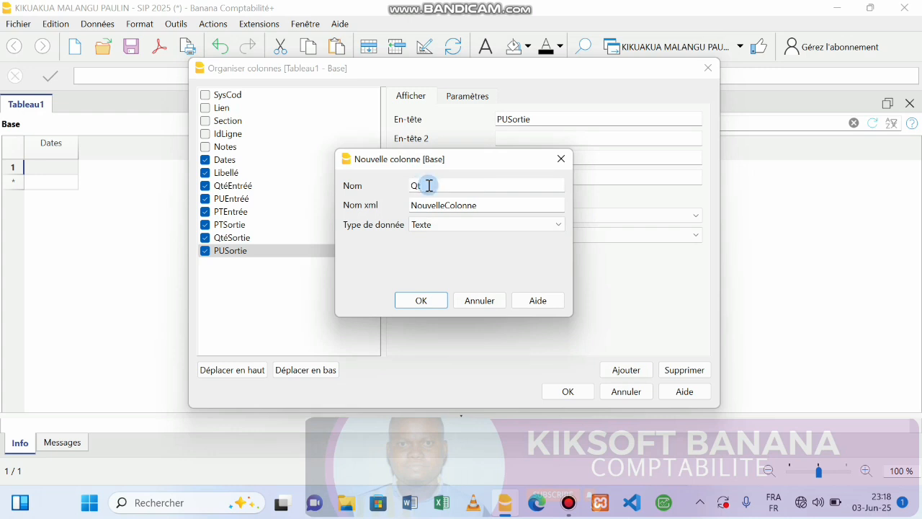
pyautogui.write('éStock')
pyautogui.doubleClick(492, 206)
pyautogui.write('QtéStock')
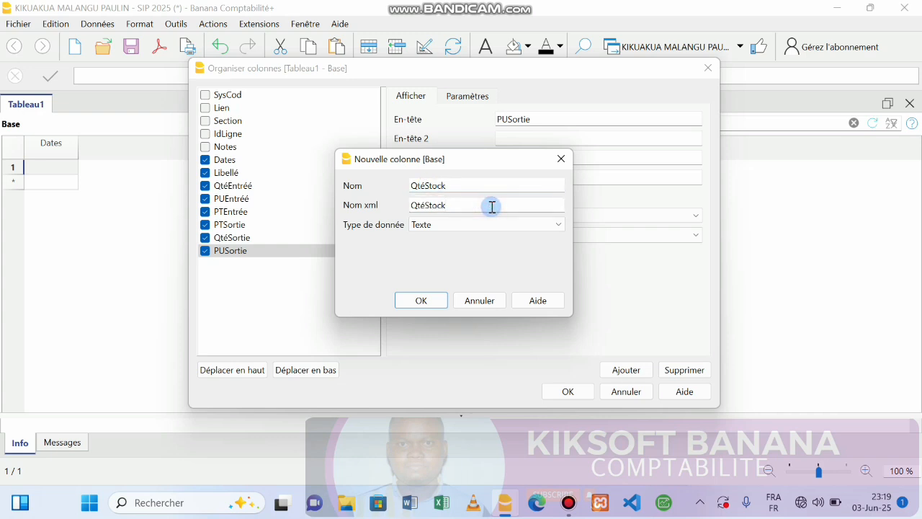
pyautogui.click(450, 225)
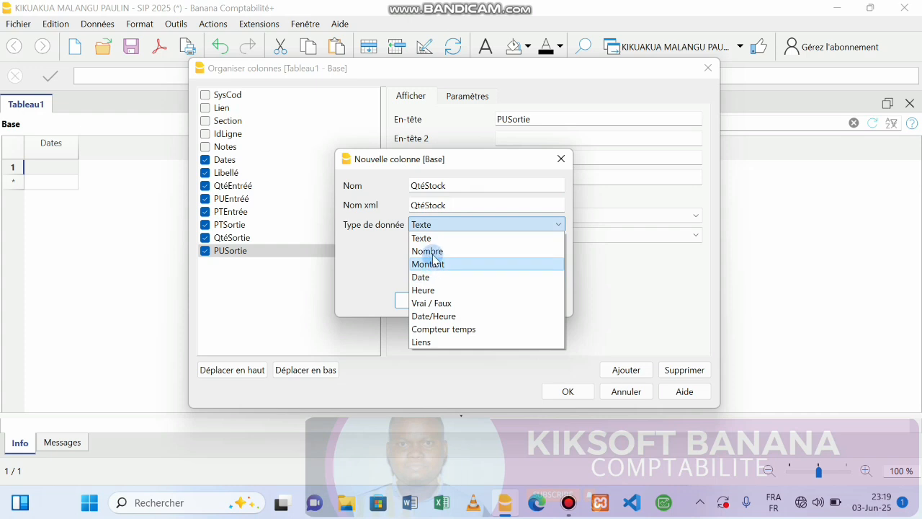
pyautogui.click(432, 251)
pyautogui.click(419, 300)
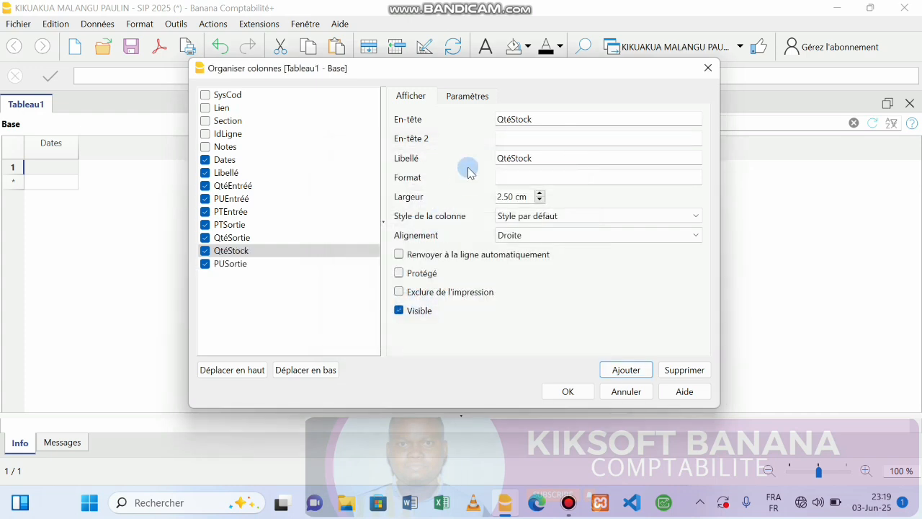
pyautogui.click(621, 368)
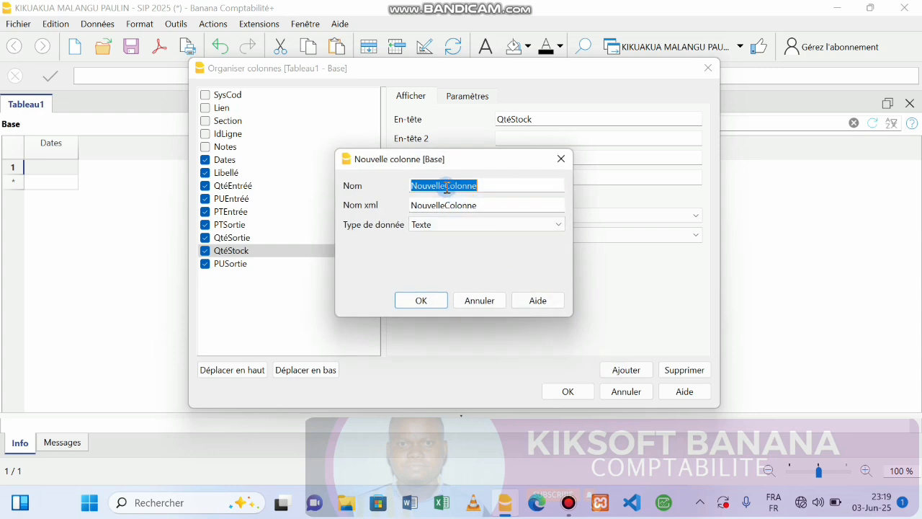
# Step: Name the new column PUStock and create it as a Montant column
pyautogui.write('PUstock')
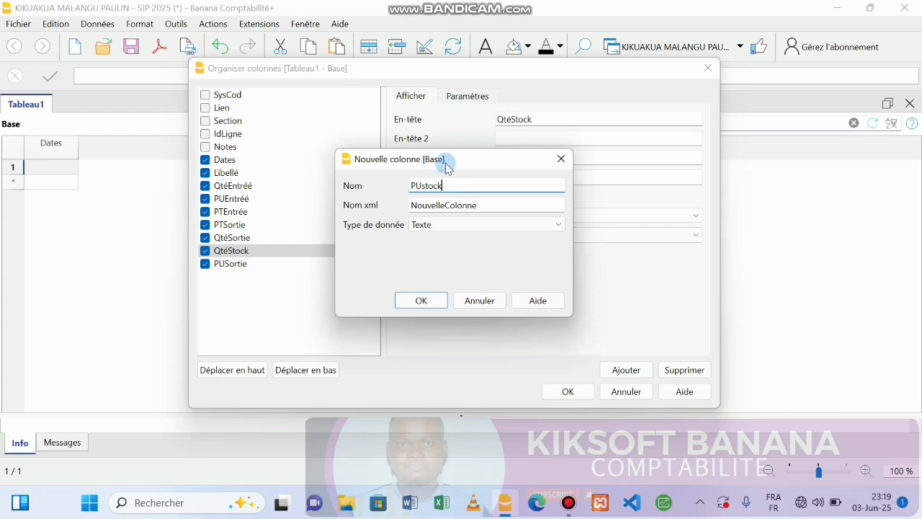
pyautogui.press('BackSpace')
pyautogui.write('S')
pyautogui.press('Tab')
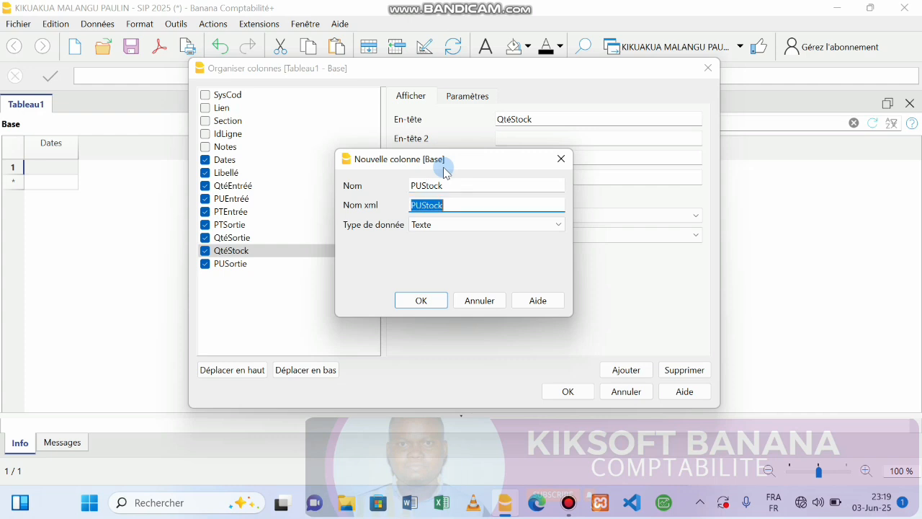
pyautogui.click(422, 224)
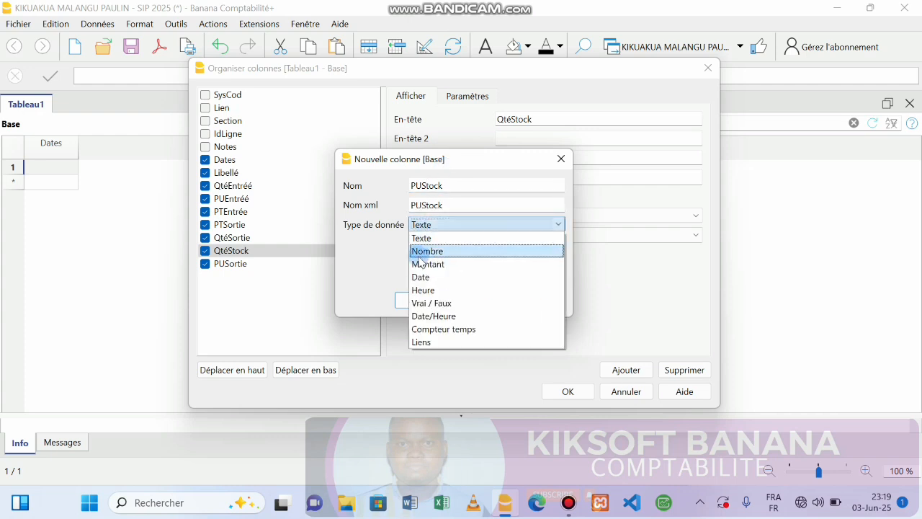
pyautogui.click(421, 265)
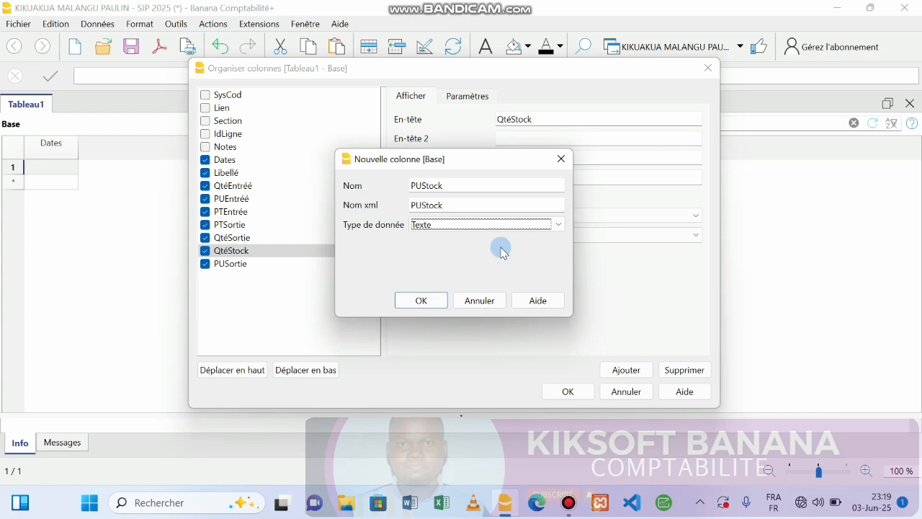
pyautogui.click(493, 227)
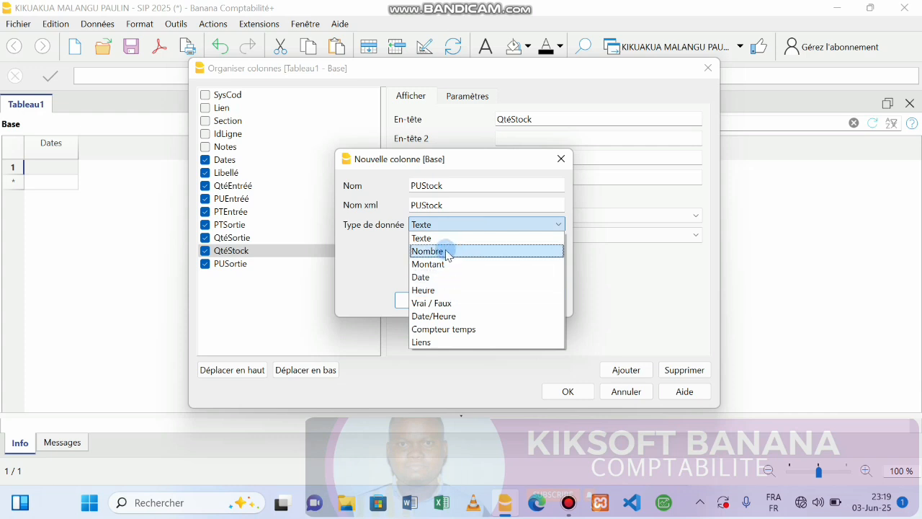
pyautogui.click(439, 263)
pyautogui.click(437, 299)
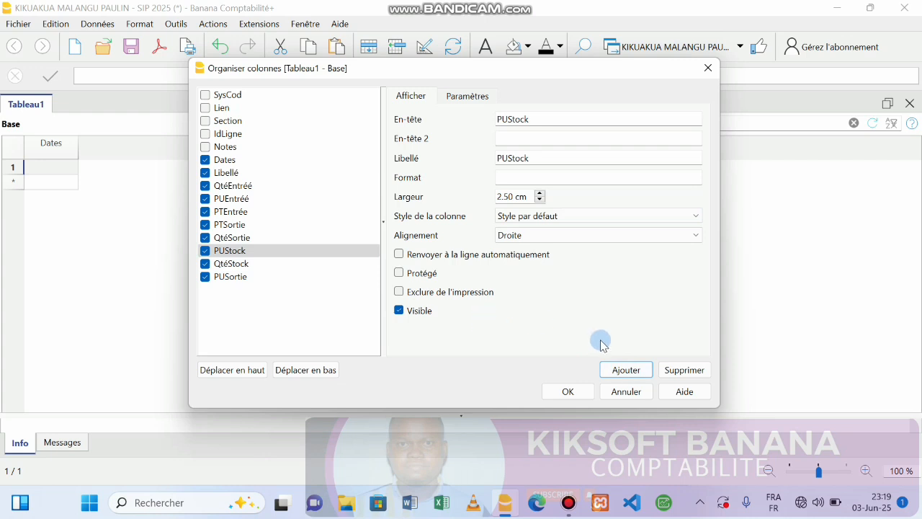
# Step: Reorder the columns: QtéStock below PUSortie, PUStock at the end
pyautogui.click(252, 264)
pyautogui.moveTo(249, 263); pyautogui.dragTo(250, 283)
pyautogui.click(244, 263)
pyautogui.moveTo(243, 251); pyautogui.dragTo(242, 287)
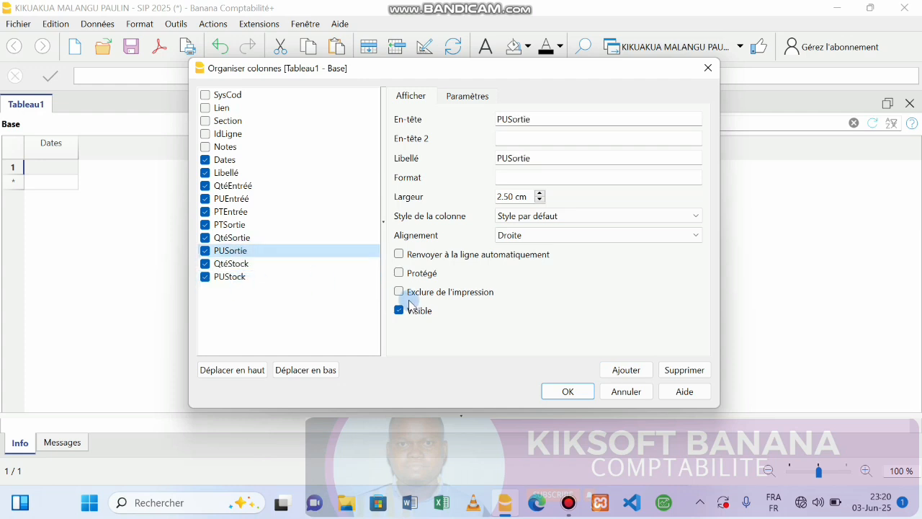
pyautogui.click(241, 276)
# Step: Add a Montant-type PTStock column and apply the new column layout
pyautogui.click(625, 369)
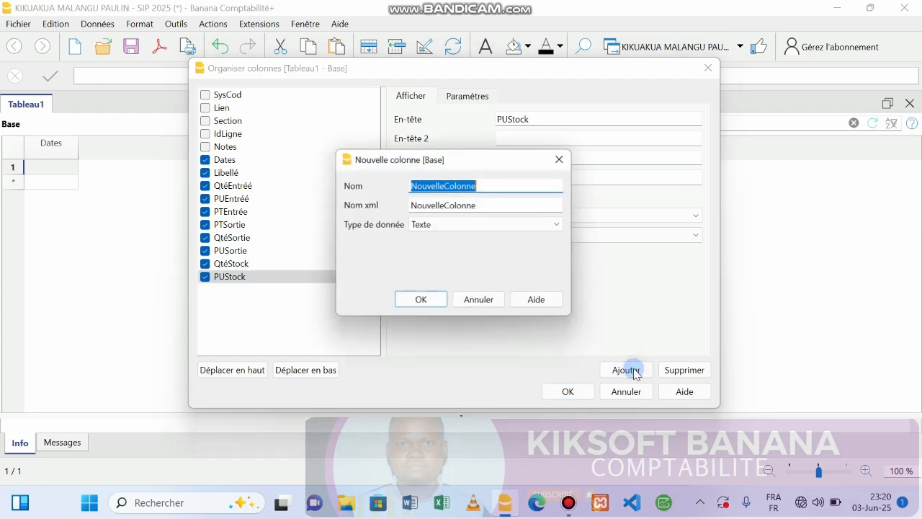
pyautogui.write('PTStock')
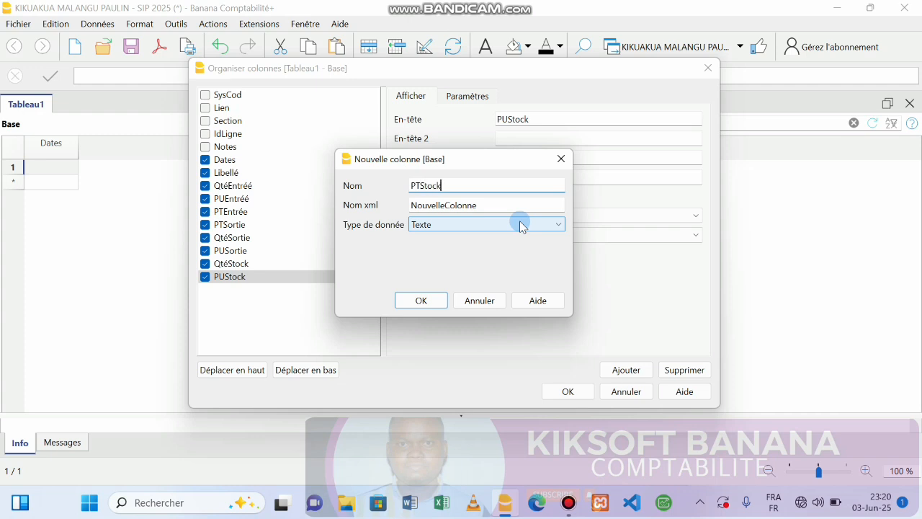
pyautogui.press('Tab')
pyautogui.press('Tab')
pyautogui.click(448, 225)
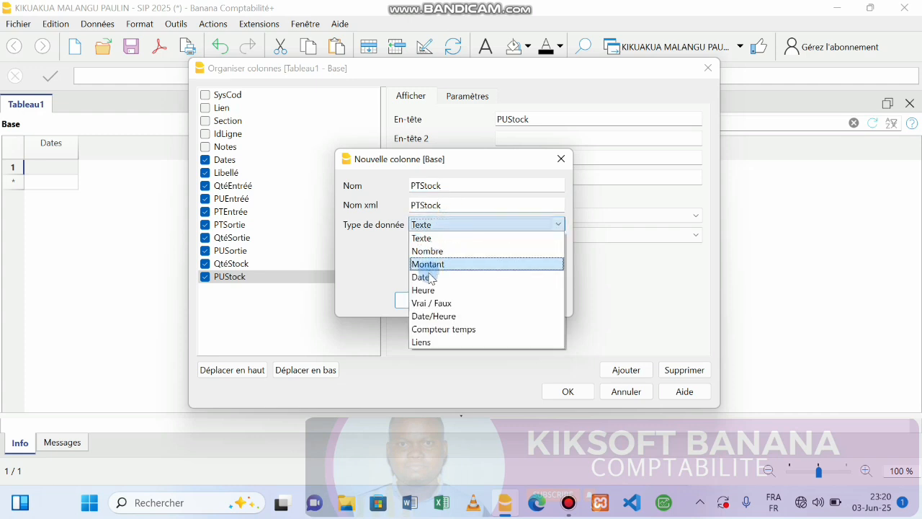
pyautogui.click(426, 263)
pyautogui.click(420, 300)
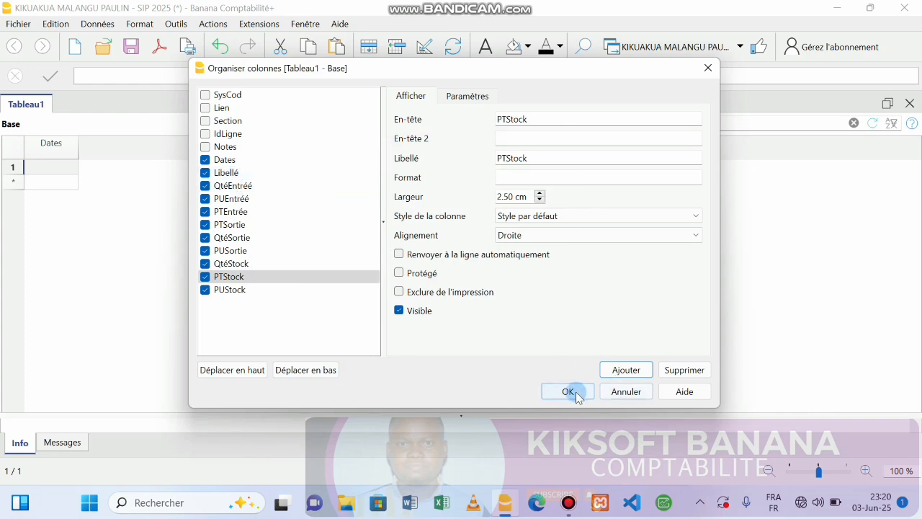
pyautogui.click(568, 391)
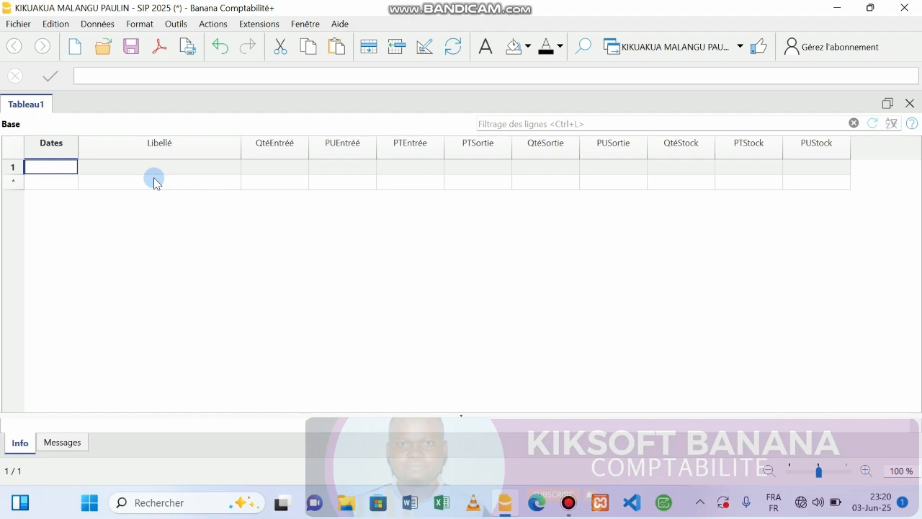
# Step: Fill row 1 with date 01-08, label Stock Initial and QtéStock 100
pyautogui.write('01')
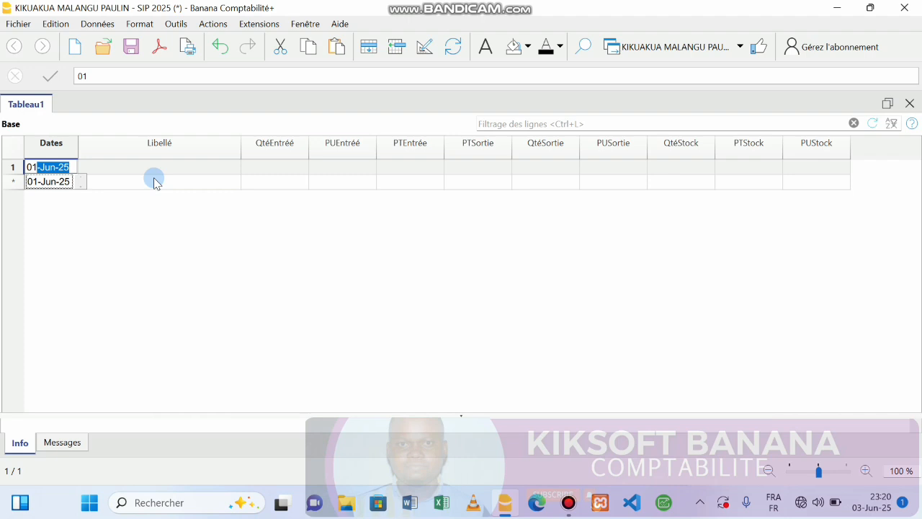
pyautogui.write('-08')
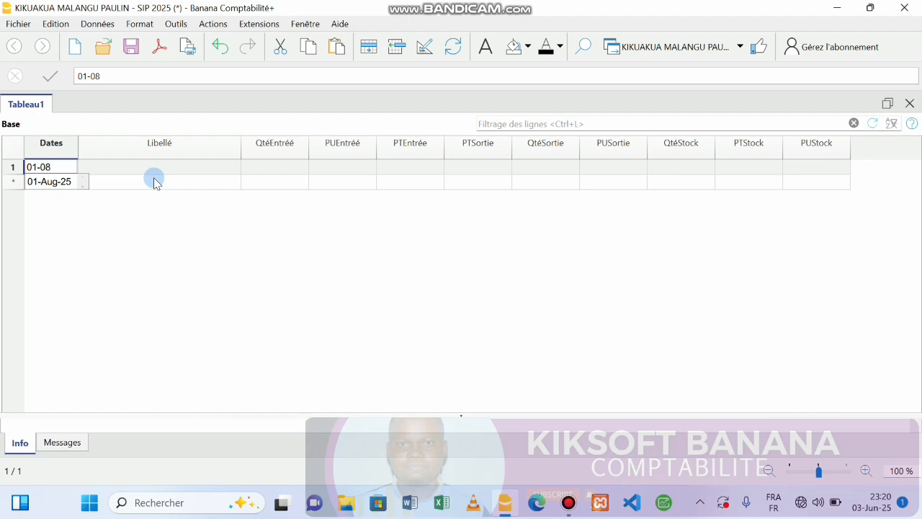
pyautogui.press('Return')
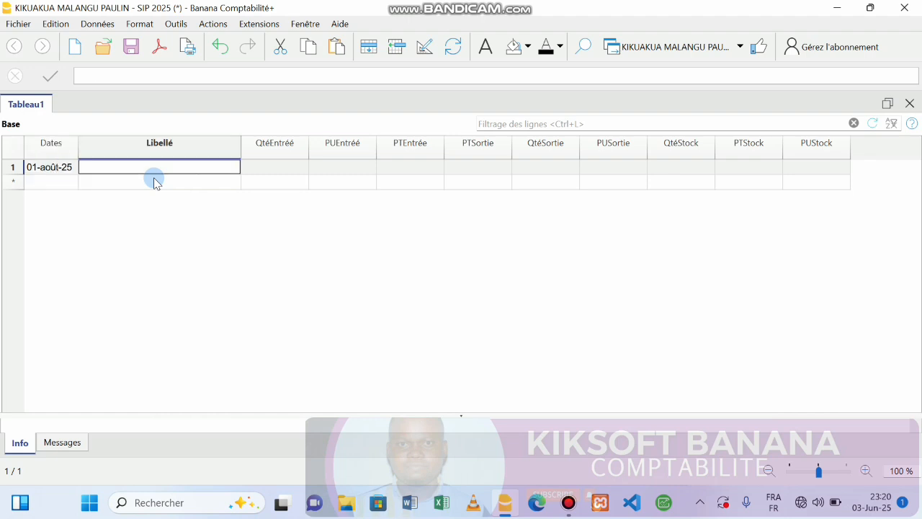
pyautogui.write('Stock Initial')
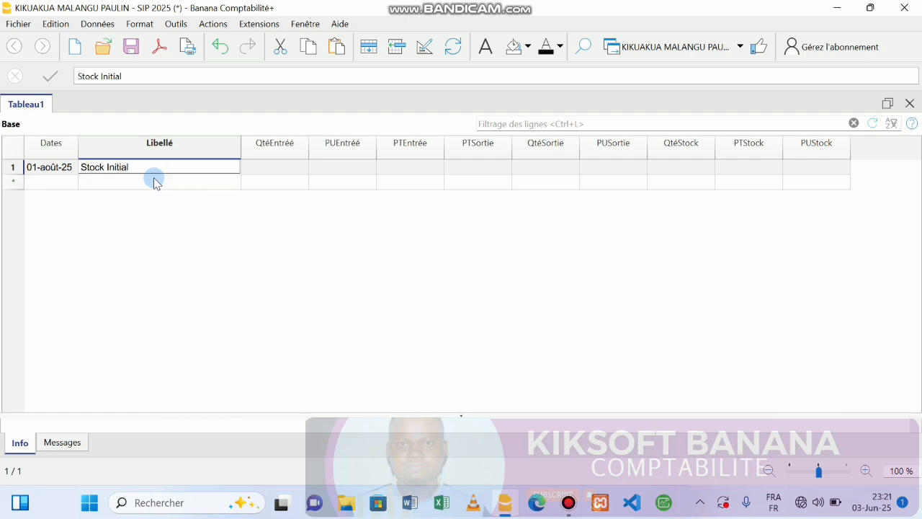
pyautogui.press('Return')
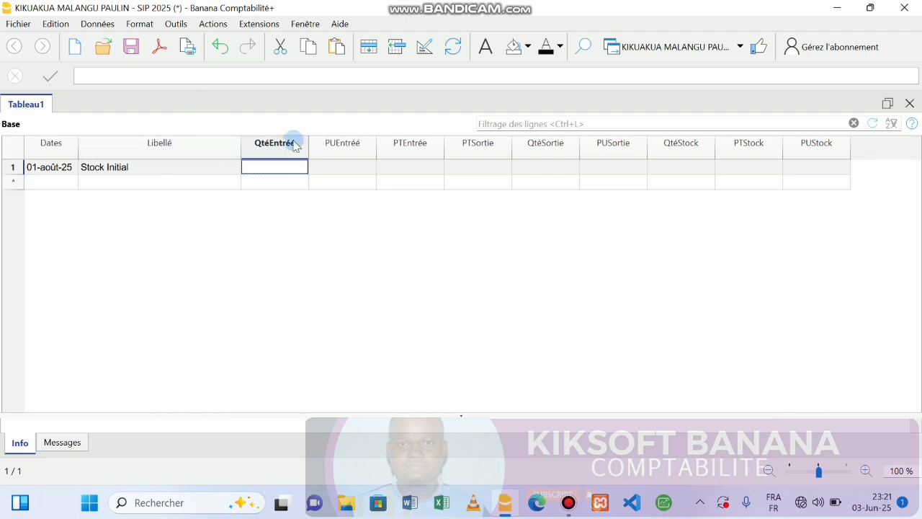
pyautogui.click(664, 166)
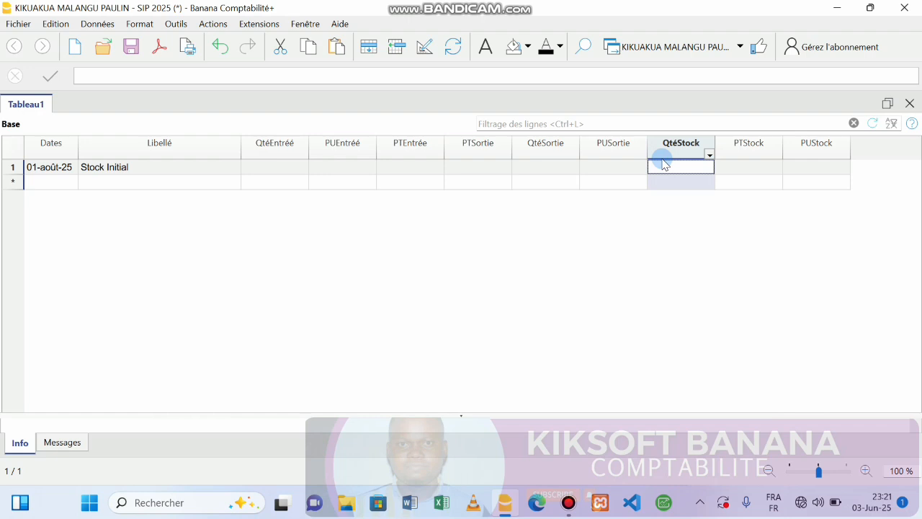
pyautogui.write('100')
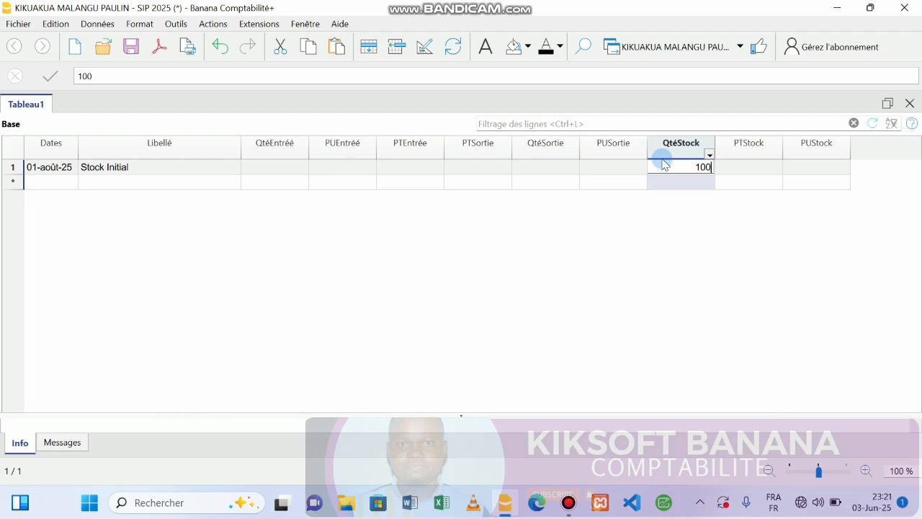
pyautogui.press('Tab')
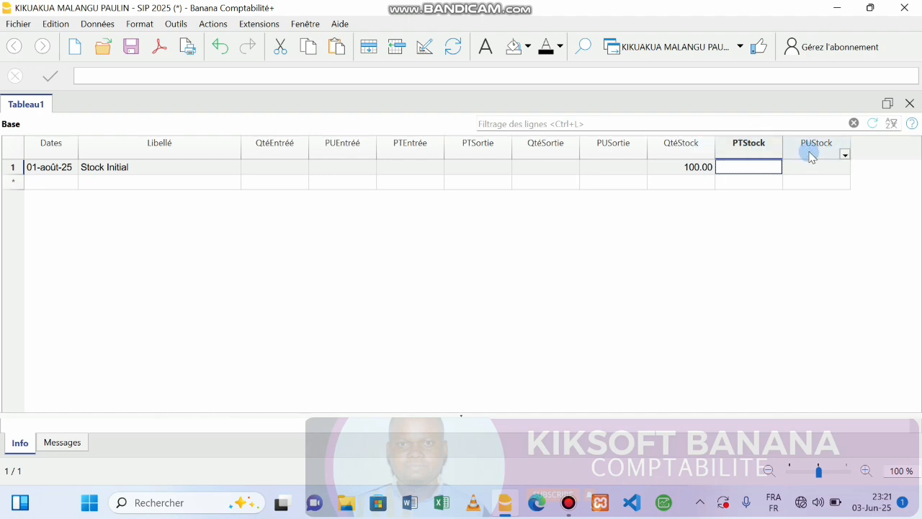
# Step: Move PTStock below PUStock in the column order and apply it
pyautogui.click(425, 46)
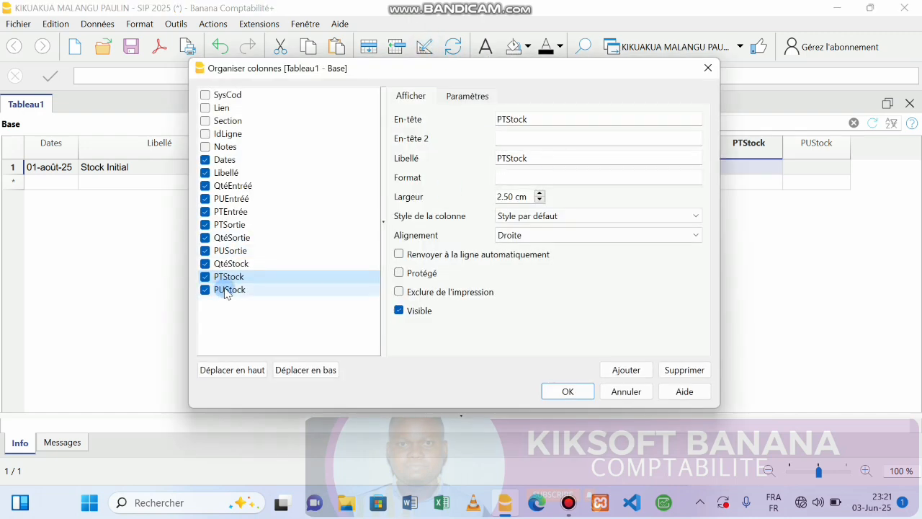
pyautogui.moveTo(229, 281); pyautogui.dragTo(229, 302)
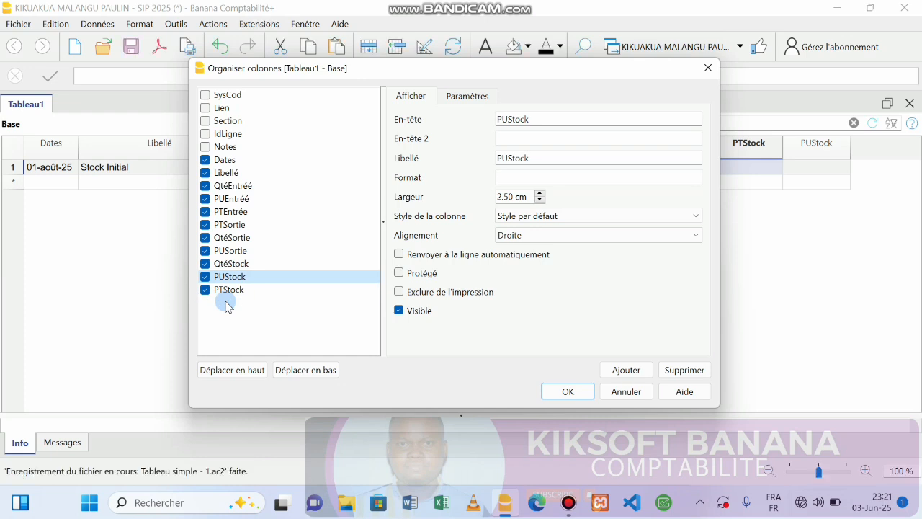
pyautogui.click(565, 391)
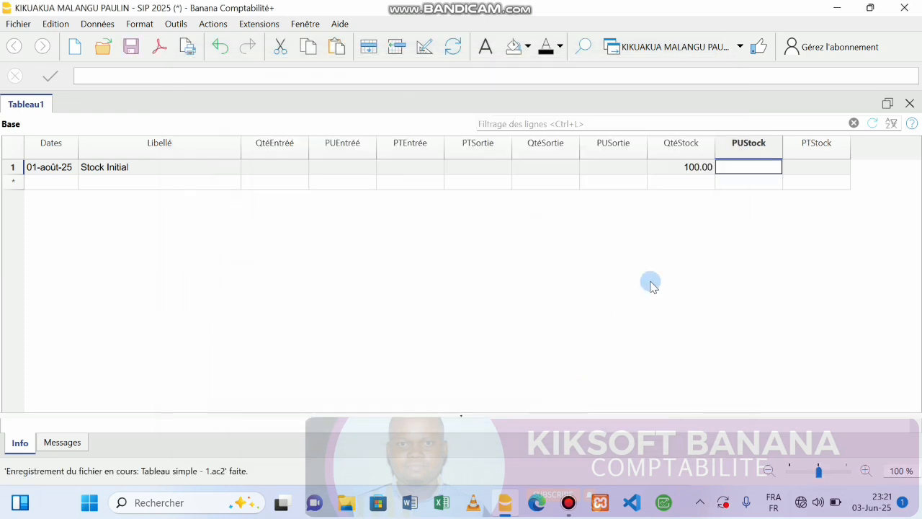
pyautogui.click(746, 165)
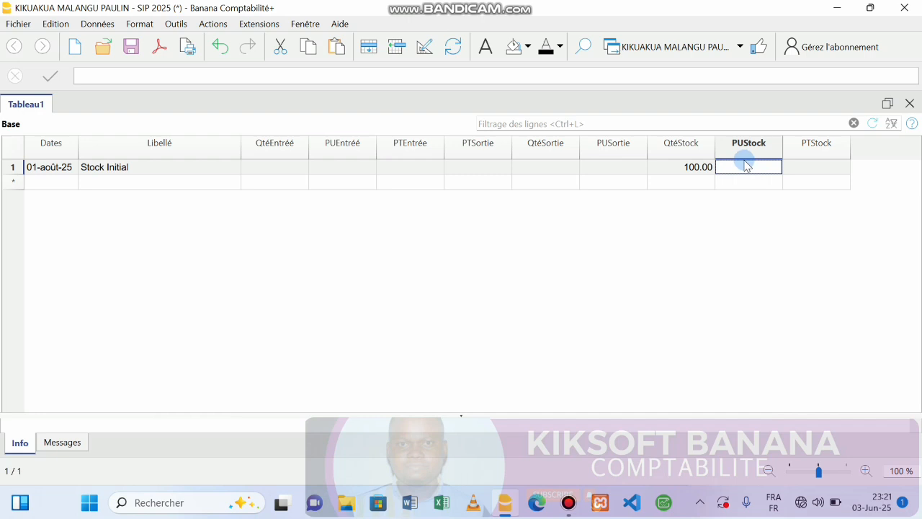
pyautogui.click(677, 150)
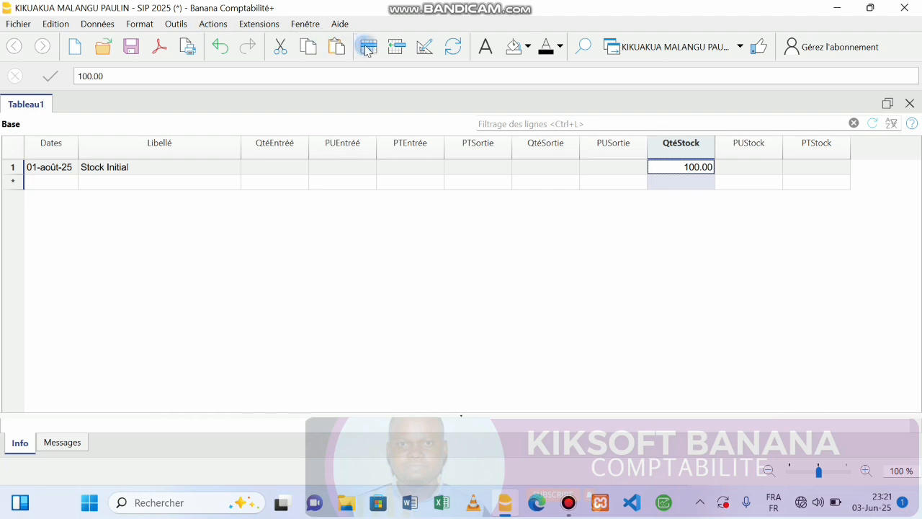
# Step: Set QtéEntrée's decimal places to 0 in the column parameters and confirm
pyautogui.click(424, 46)
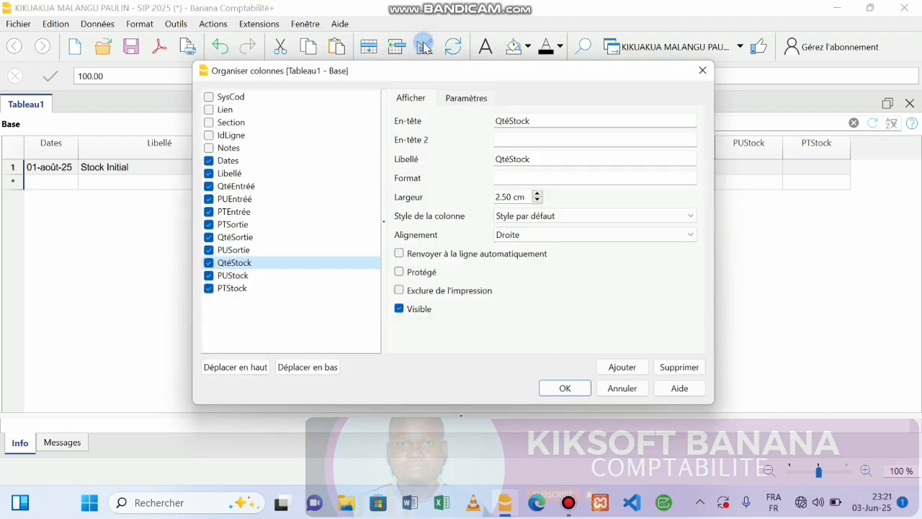
pyautogui.click(236, 189)
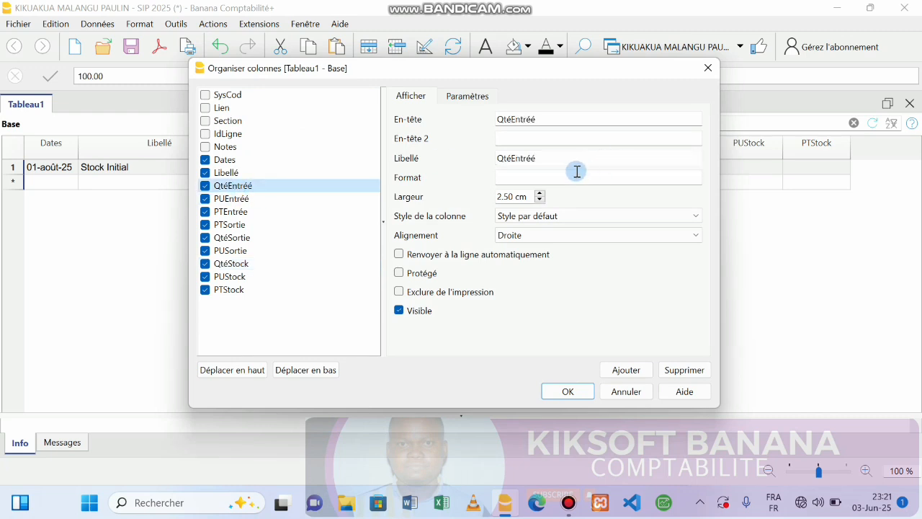
pyautogui.click(470, 96)
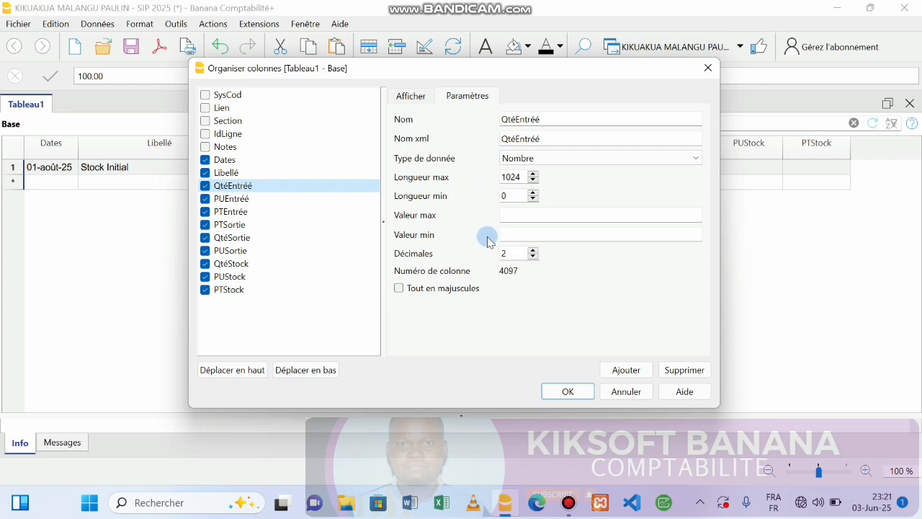
pyautogui.click(533, 249)
pyautogui.click(533, 257)
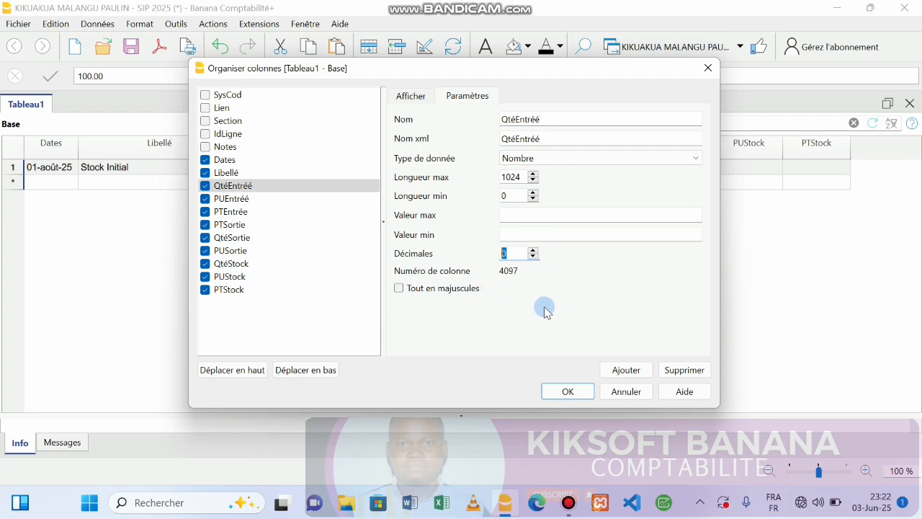
pyautogui.click(562, 391)
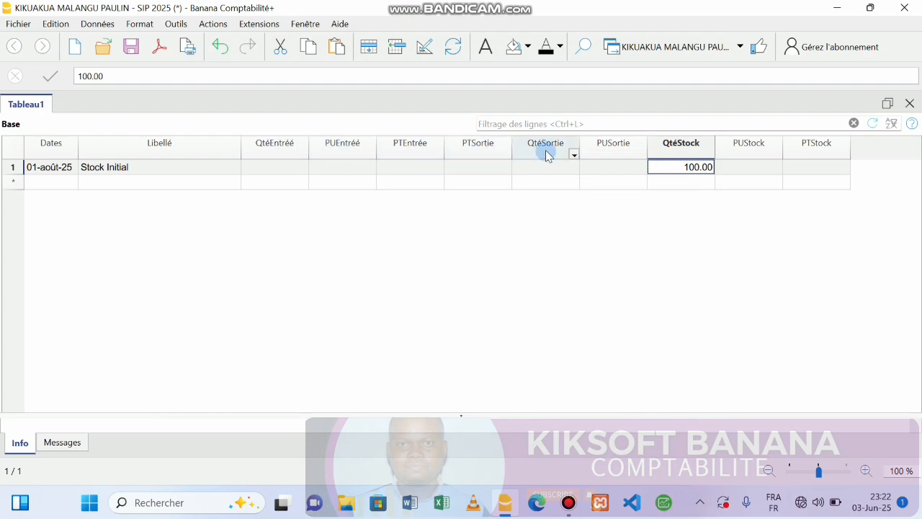
# Step: Set Décimales to 0 for both QtéSortie and QtéStock and apply
pyautogui.click(424, 50)
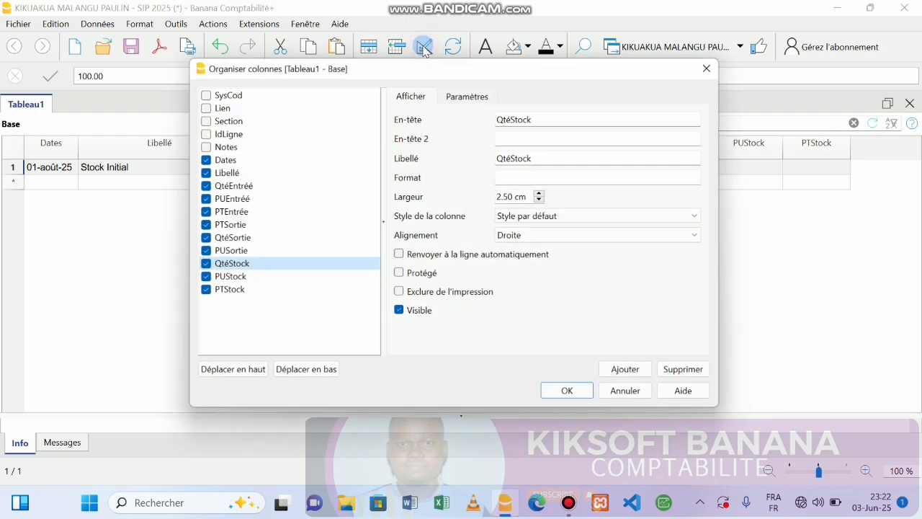
pyautogui.click(231, 238)
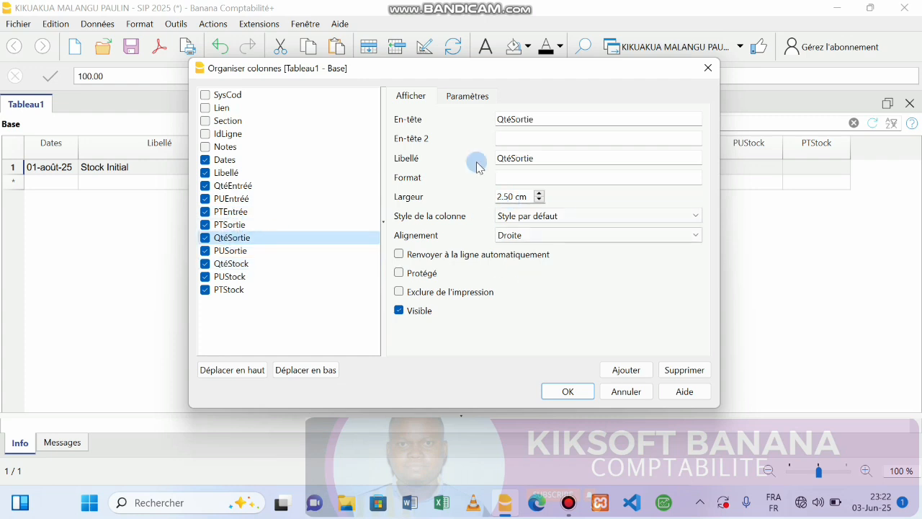
pyautogui.click(465, 95)
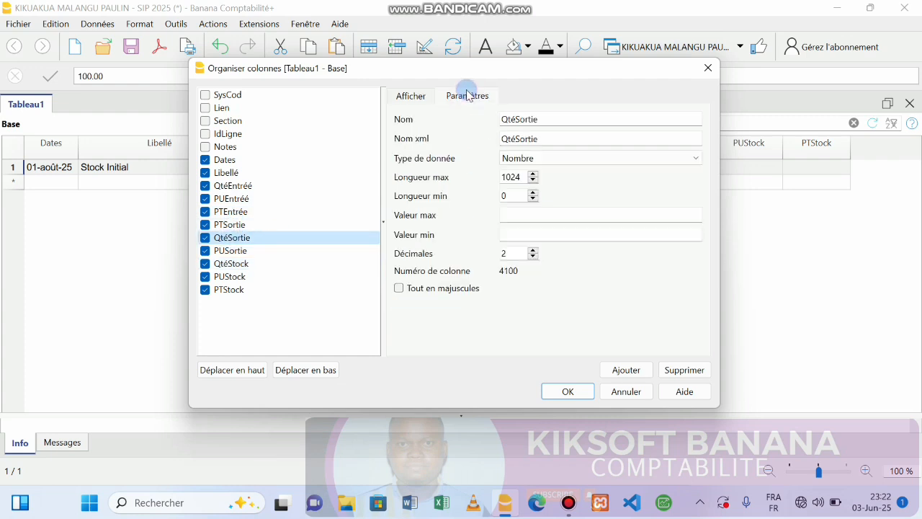
pyautogui.click(534, 257)
pyautogui.click(533, 258)
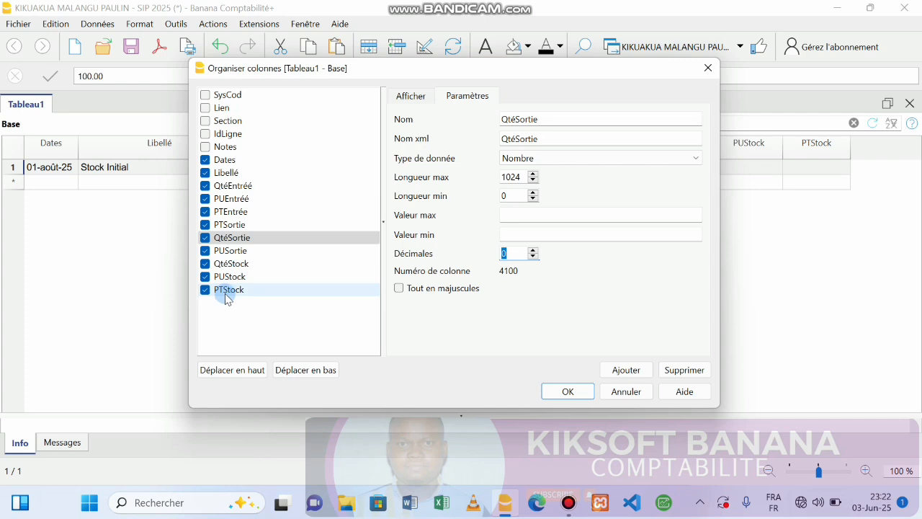
pyautogui.click(224, 264)
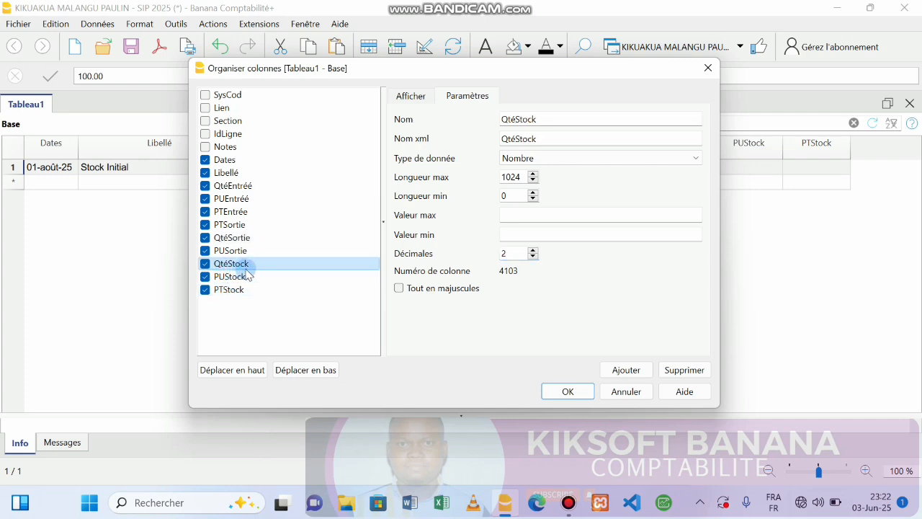
pyautogui.click(532, 257)
pyautogui.click(533, 257)
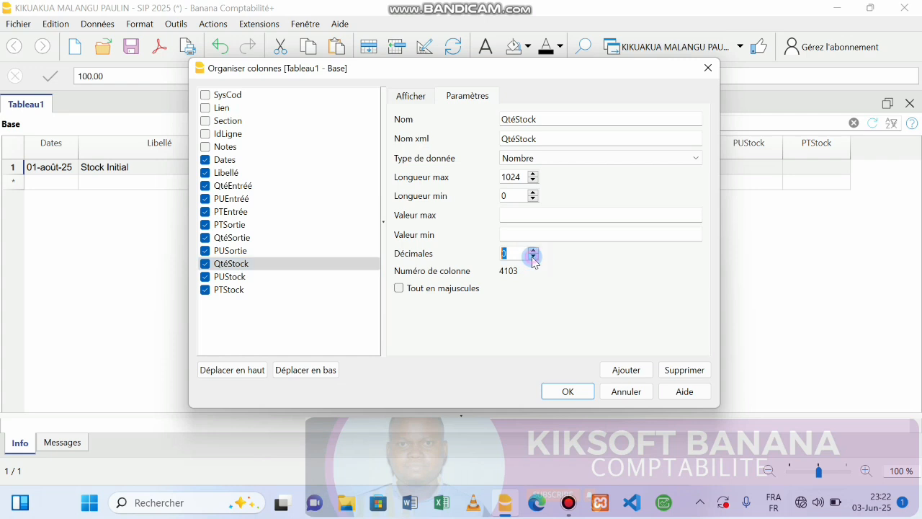
pyautogui.click(274, 243)
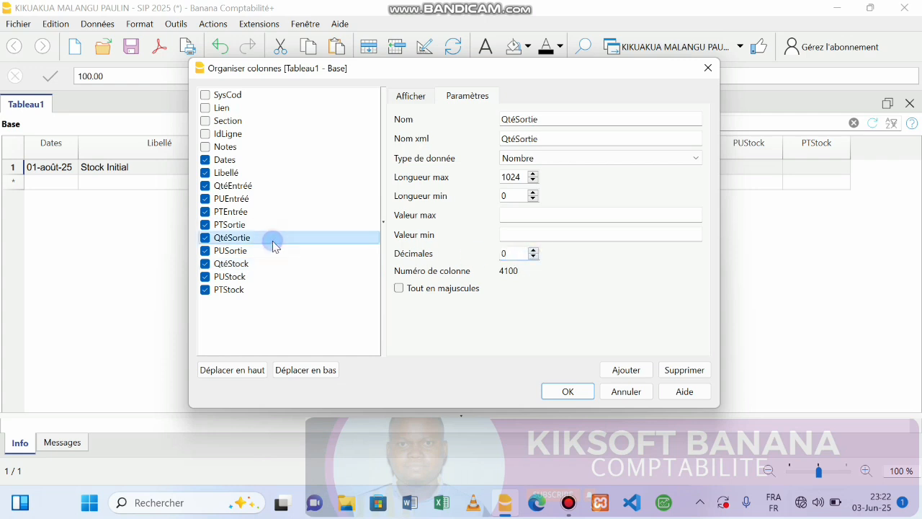
pyautogui.click(569, 391)
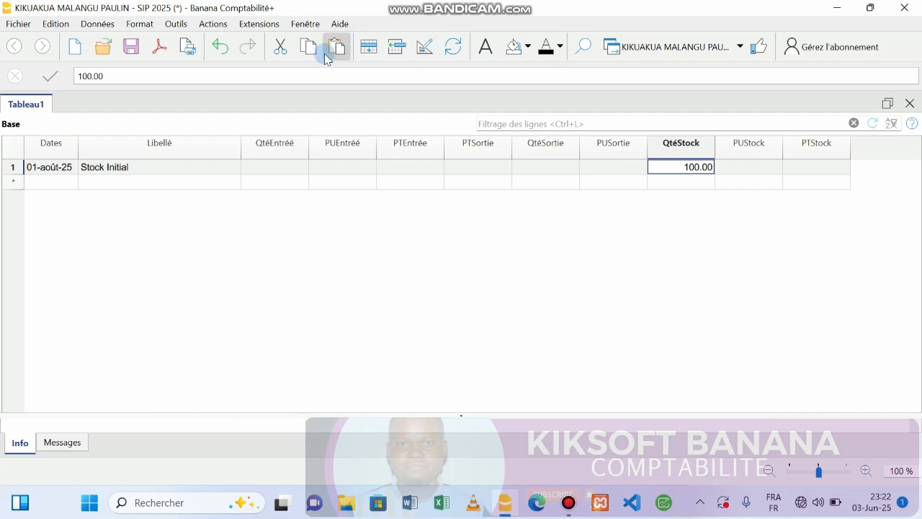
# Step: Check that QtéStock's decimal places now read 0, then close the column organiser
pyautogui.click(422, 51)
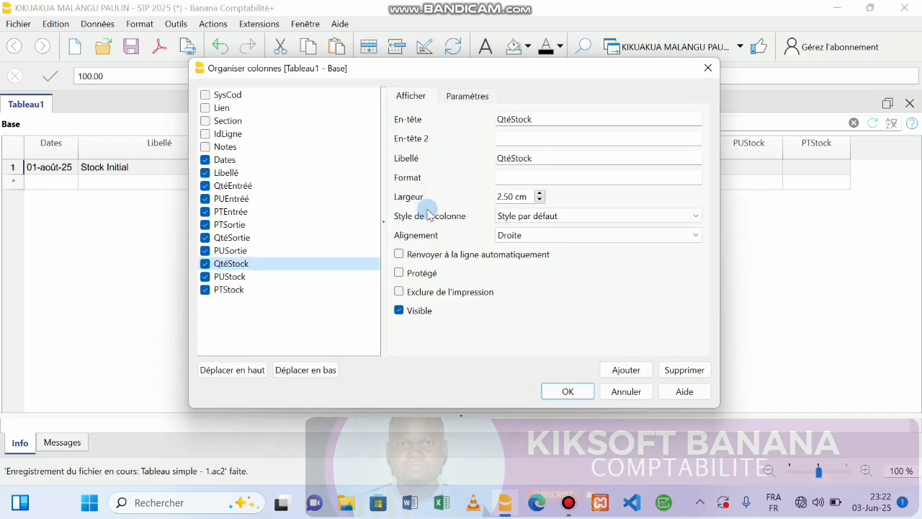
pyautogui.click(474, 96)
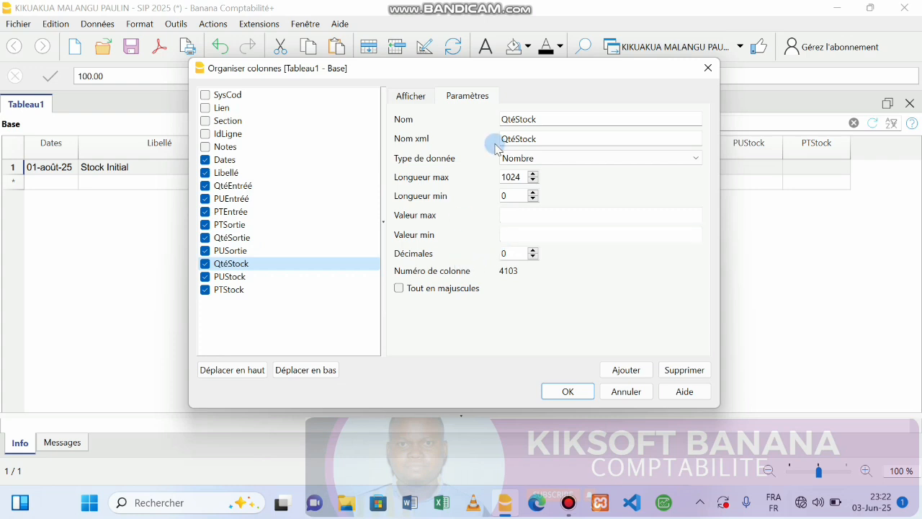
pyautogui.click(400, 101)
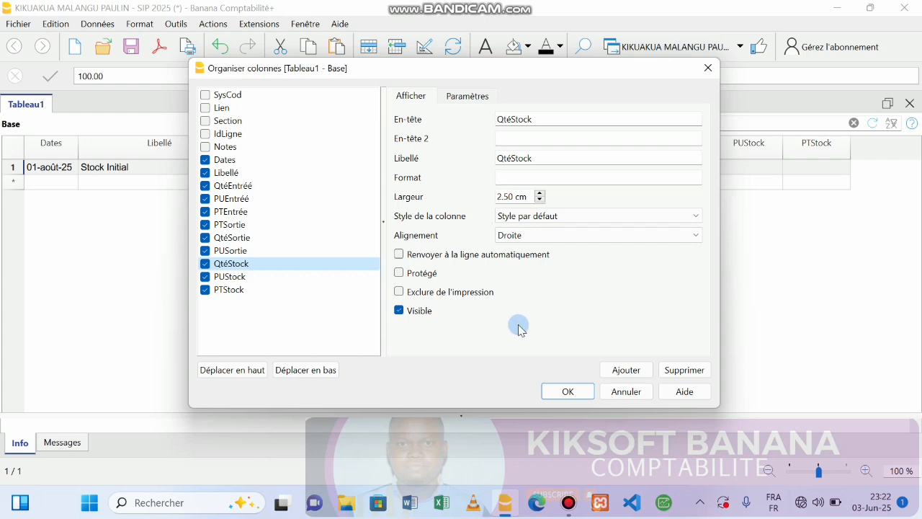
pyautogui.click(570, 393)
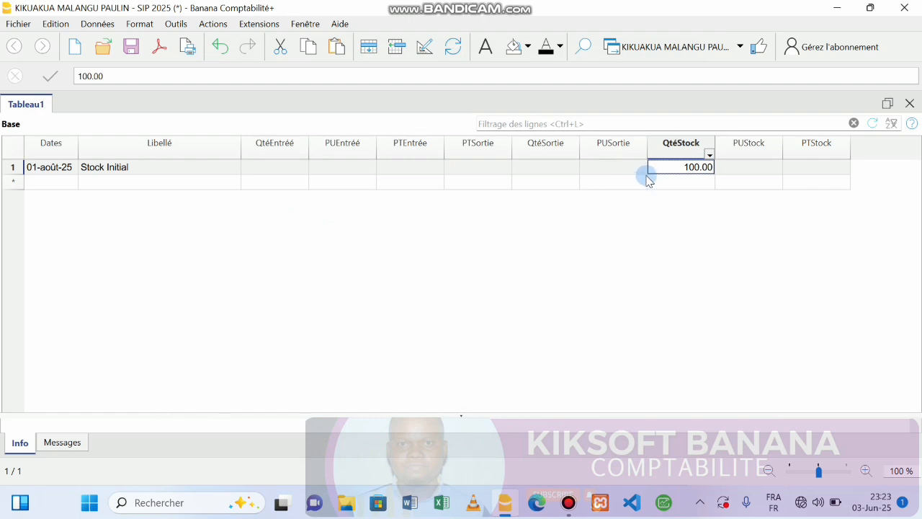
# Step: Enter PUStock 25000 and PTStock formula +100*25000 on the Stock Initial row
pyautogui.click(745, 168)
pyautogui.write('25000')
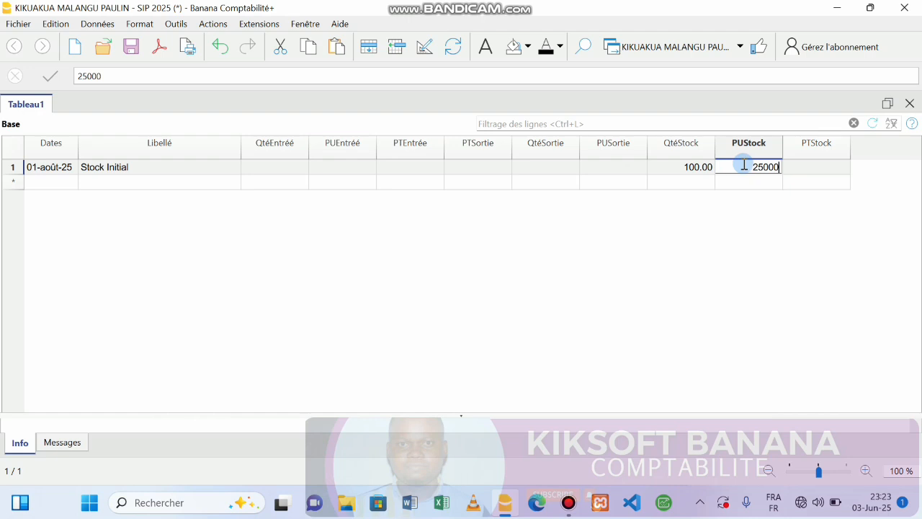
pyautogui.press('Return')
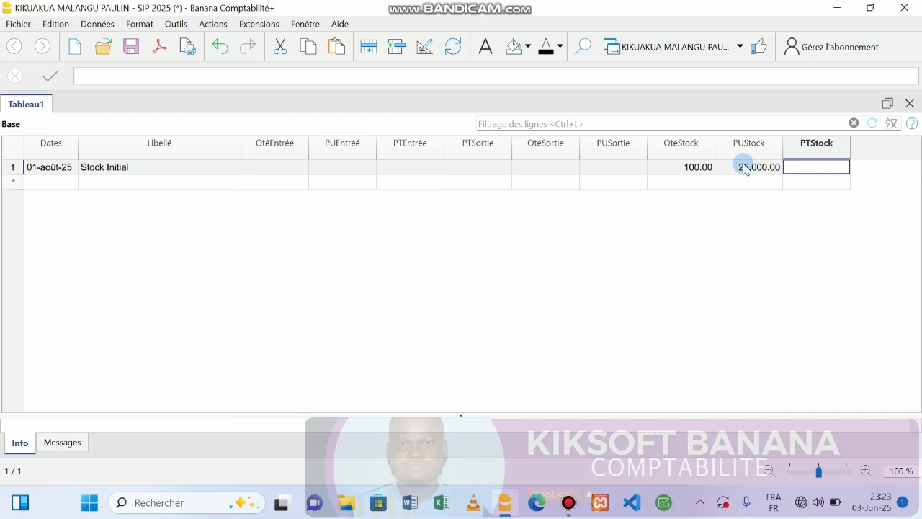
pyautogui.write('+')
pyautogui.write('+')
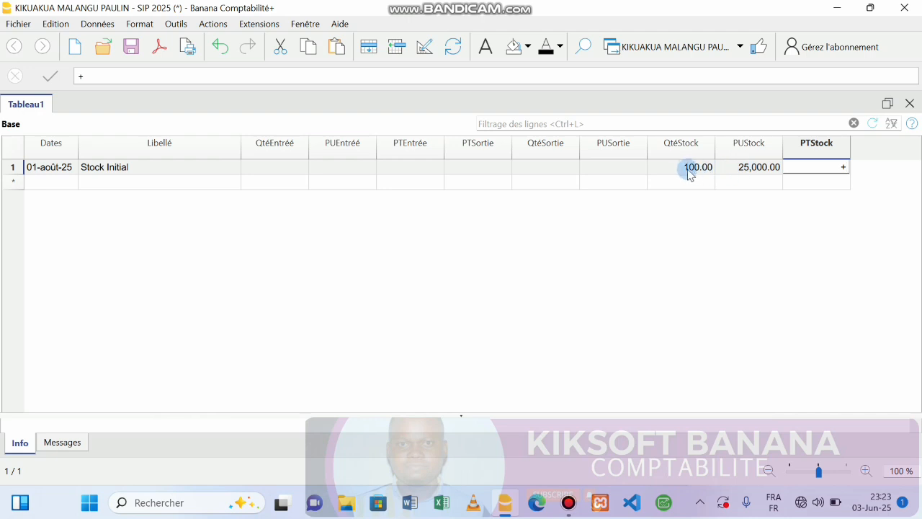
pyautogui.write('100*25')
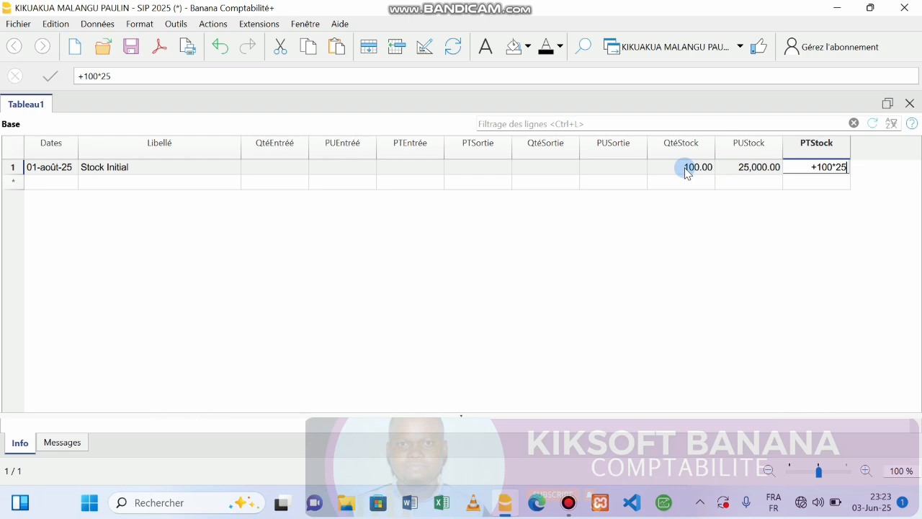
pyautogui.write('000')
pyautogui.press('Return')
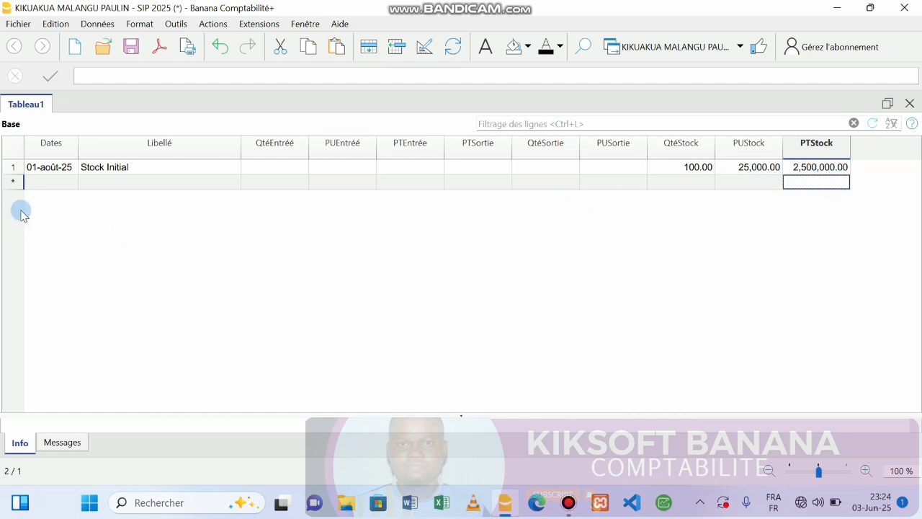
# Step: Start row 2 with date 07-août-25 and label ACHAT
pyautogui.click(50, 183)
pyautogui.click(50, 182)
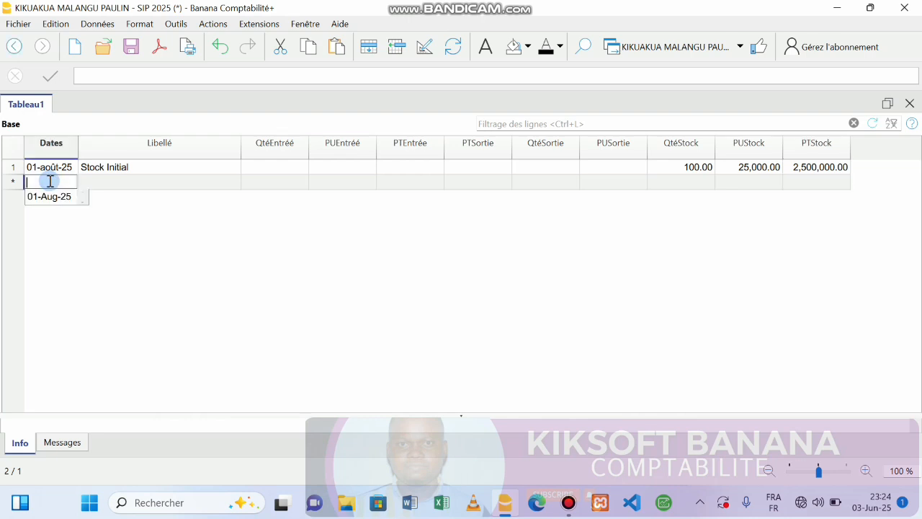
pyautogui.write('07')
pyautogui.press('Return')
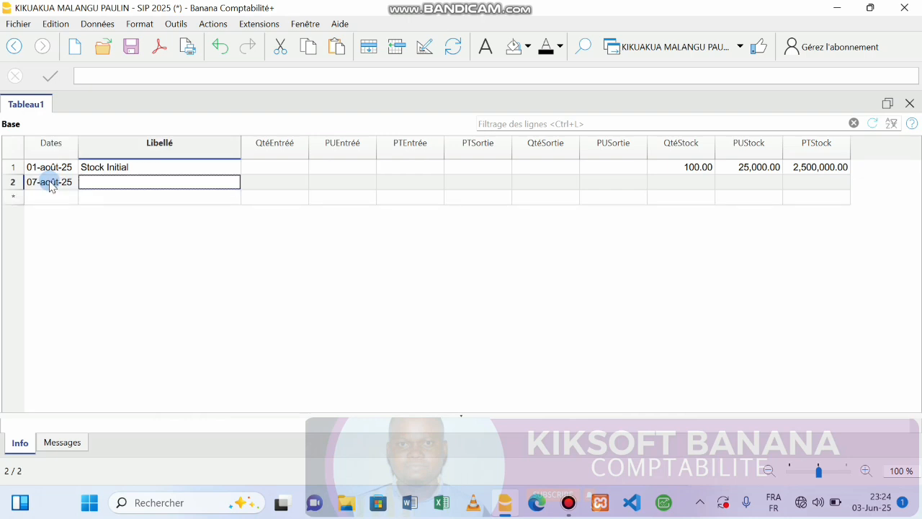
pyautogui.write('A')
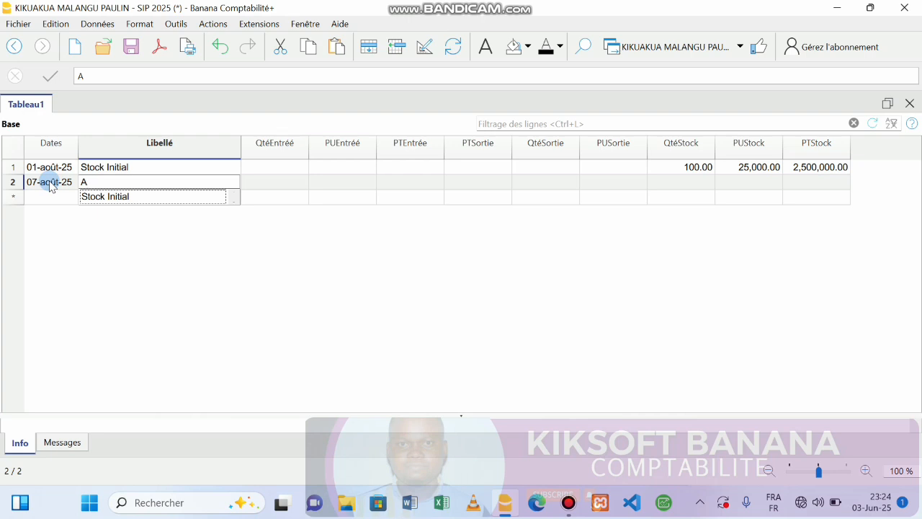
pyautogui.write('CHAT')
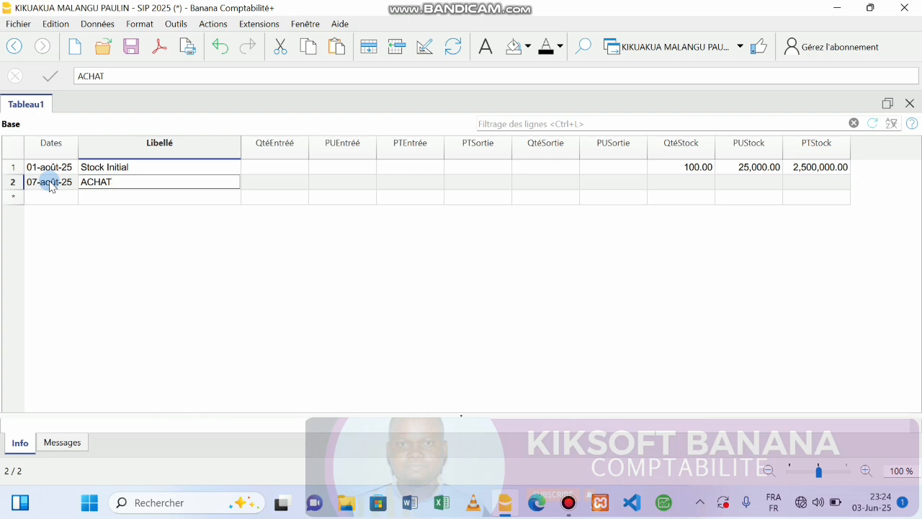
pyautogui.press('Return')
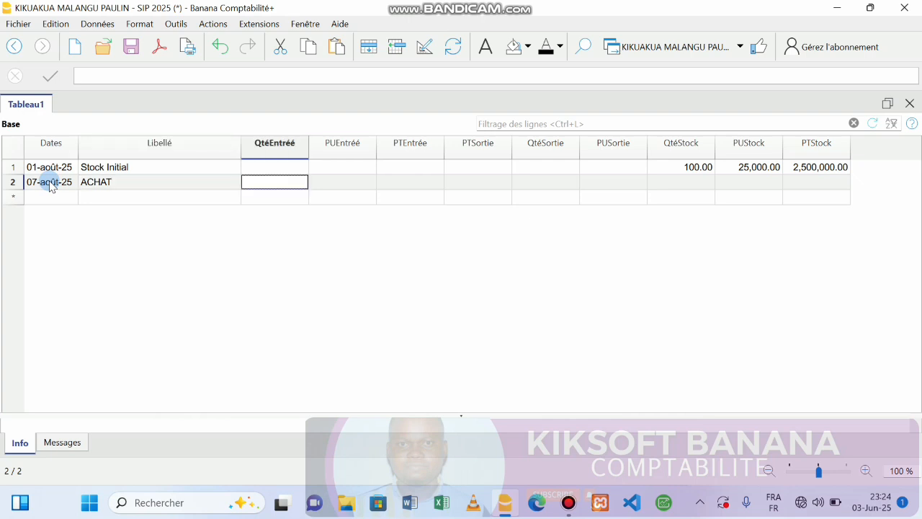
# Step: Enter a purchase quantity of 1000 at a unit price of 28000
pyautogui.write('1000')
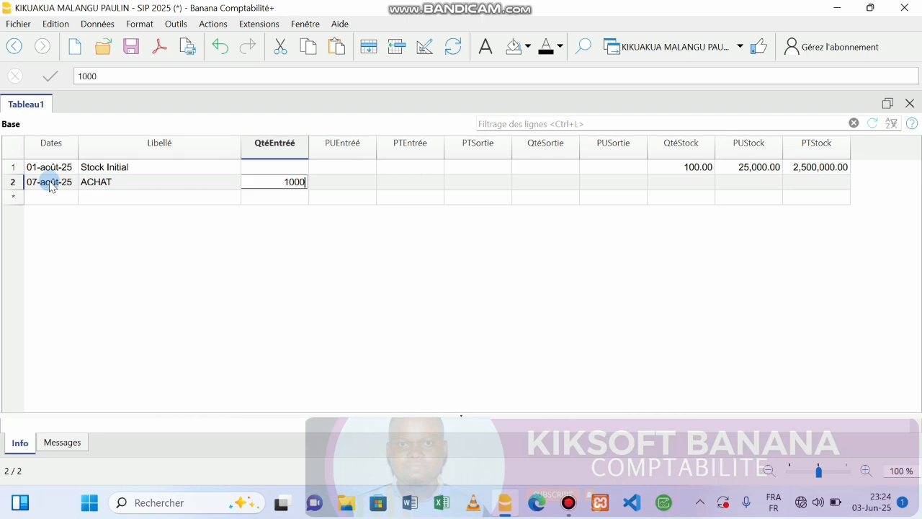
pyautogui.press('BackSpace')
pyautogui.press('BackSpace')
pyautogui.press('BackSpace')
pyautogui.press('BackSpace')
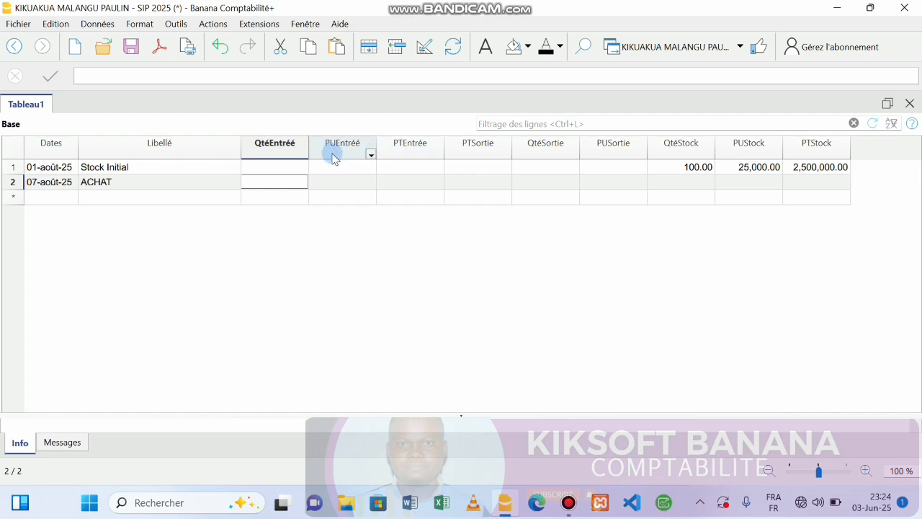
pyautogui.write('1000')
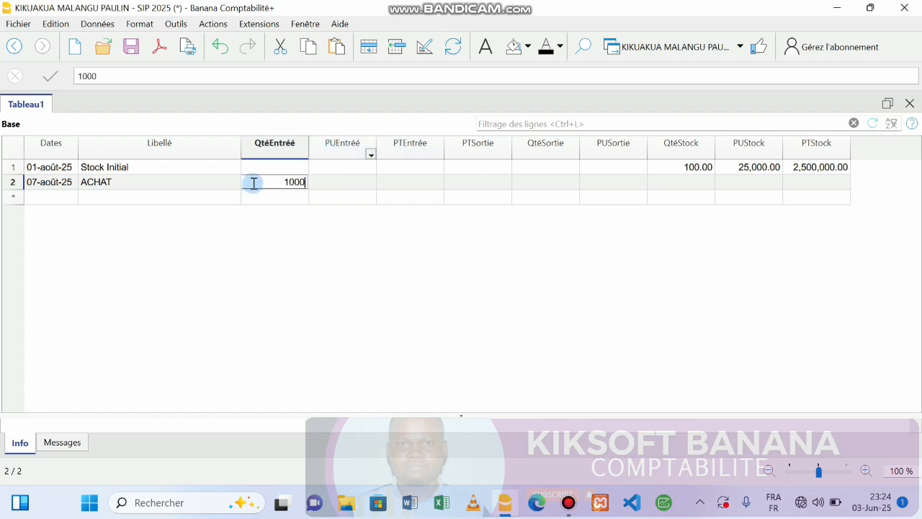
pyautogui.press('Return')
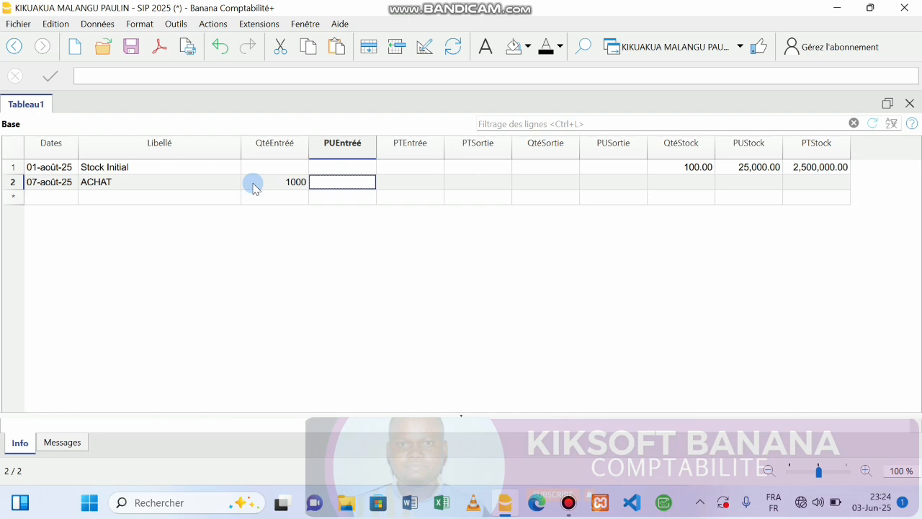
pyautogui.write('28000')
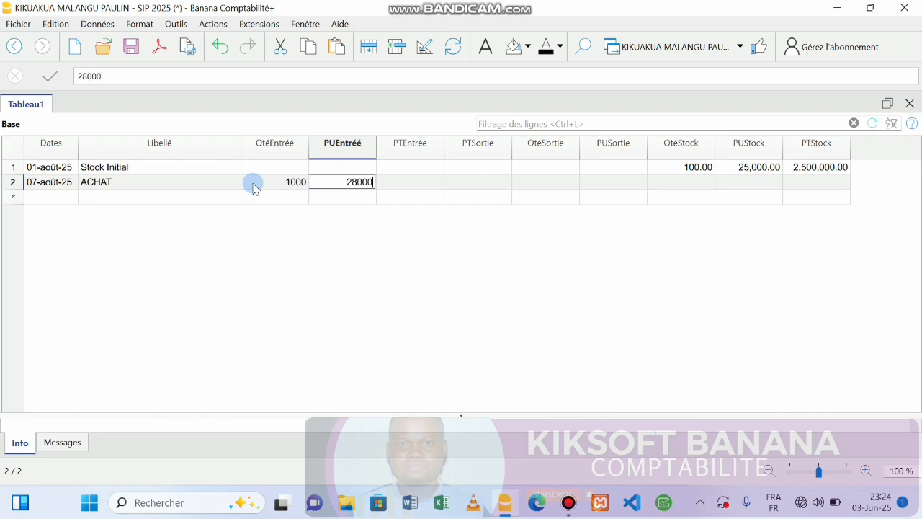
pyautogui.press('Return')
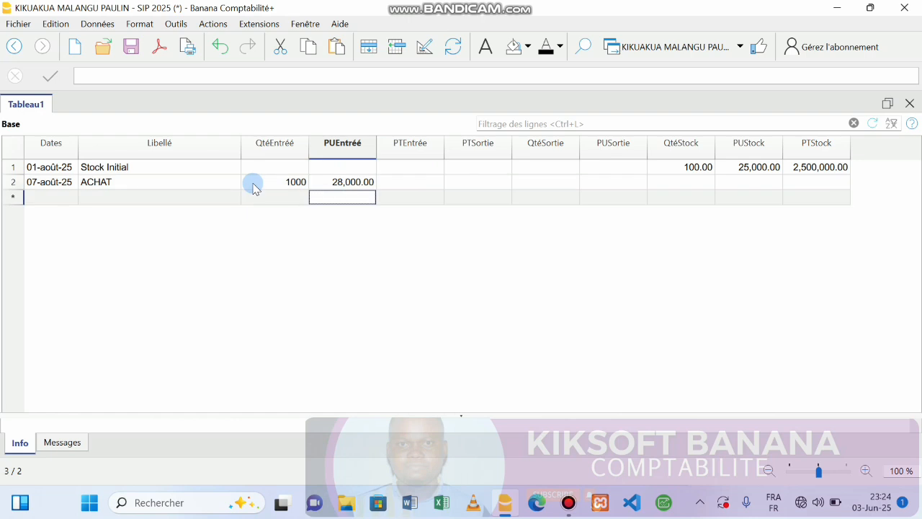
# Step: Put the formula +1000*28000 in row 2's PTEntrée cell
pyautogui.click(402, 183)
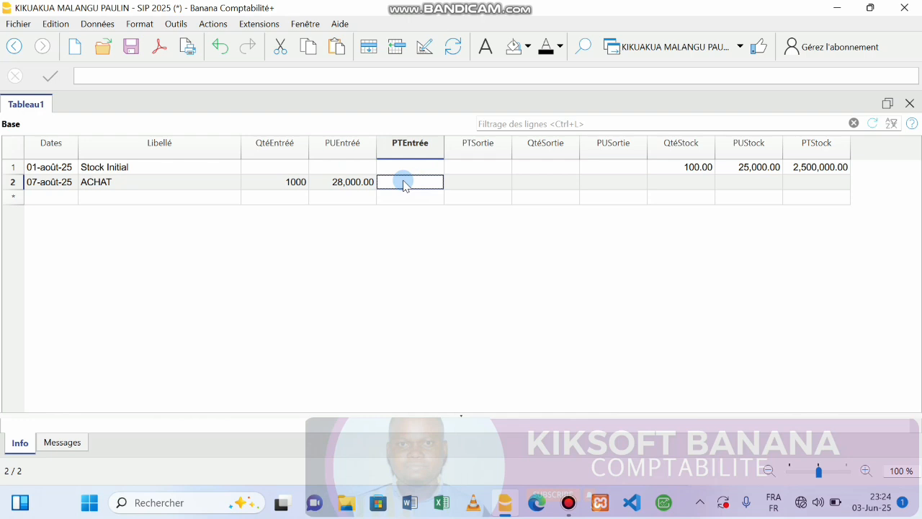
pyautogui.doubleClick(404, 182)
pyautogui.write('+1000')
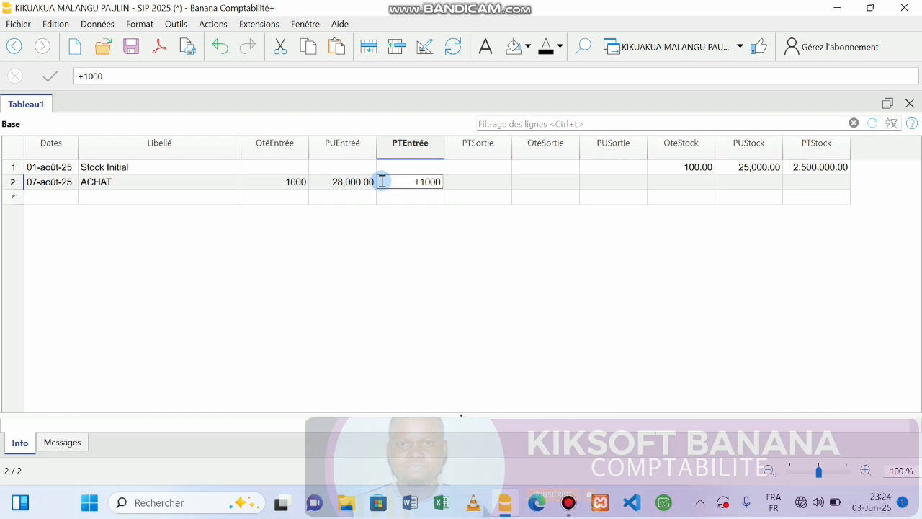
pyautogui.write('*')
pyautogui.write('28')
pyautogui.write('000')
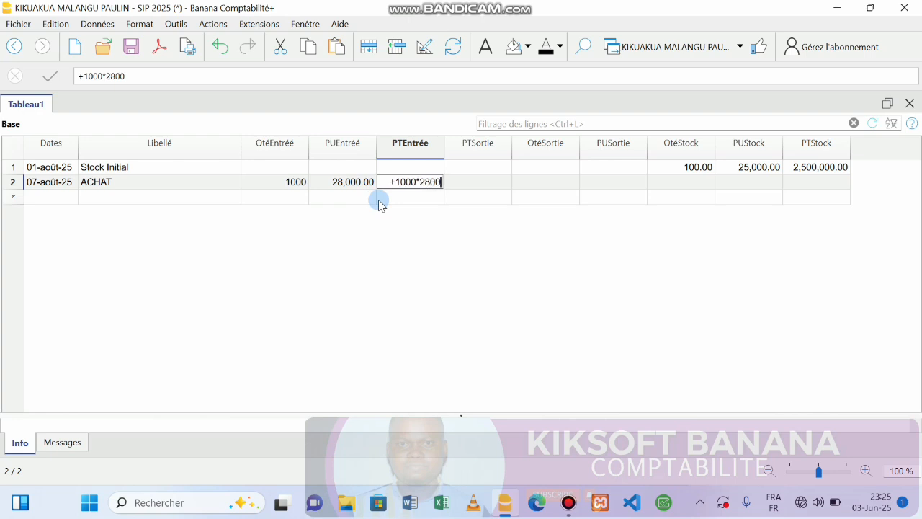
pyautogui.press('Return')
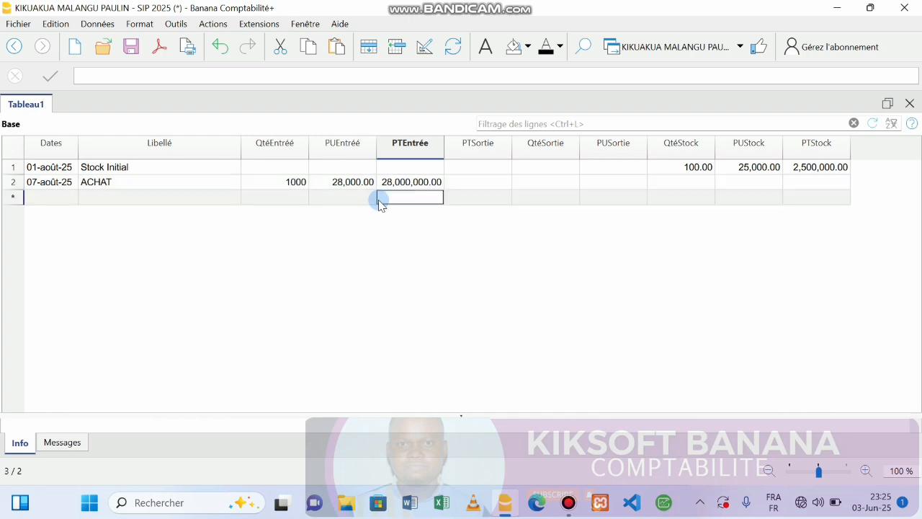
# Step: Enter row 2's stock as 100 units at 25,000.00, with PTStock formula +100*25000 giving 2,500,000.00
pyautogui.click(666, 184)
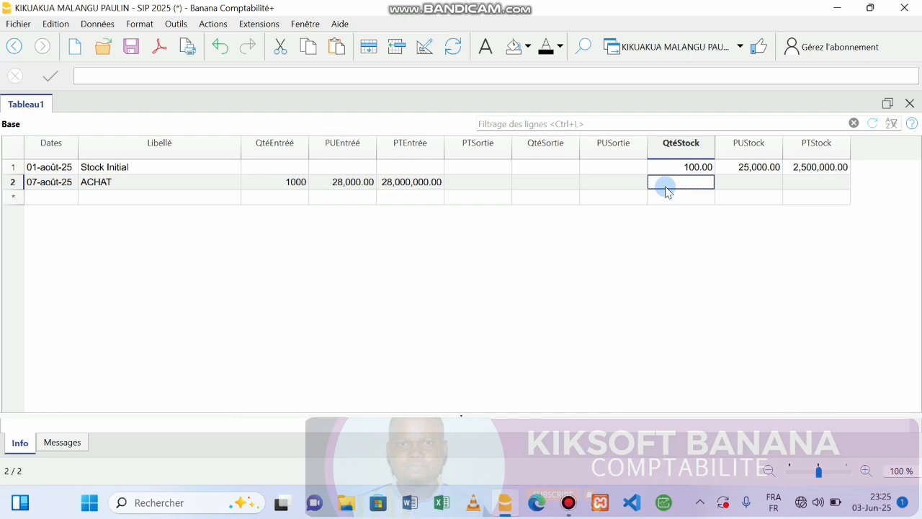
pyautogui.write('100')
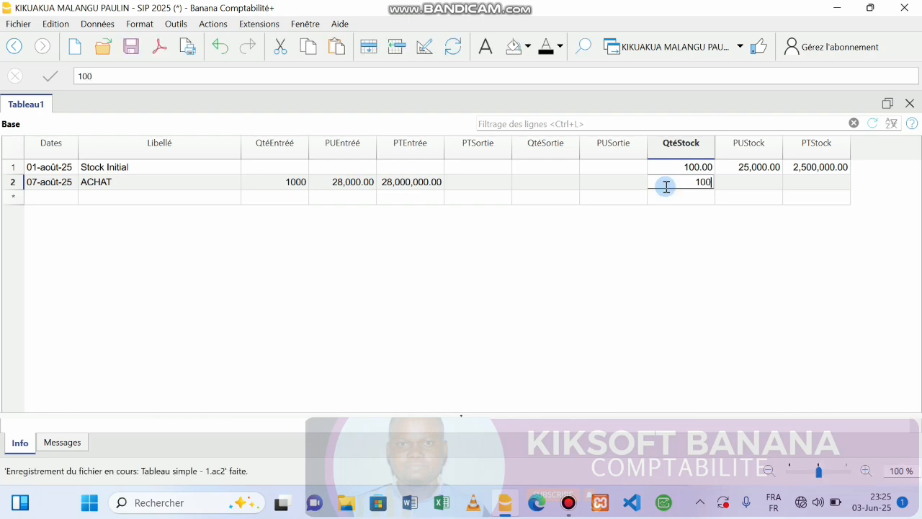
pyautogui.press('Tab')
pyautogui.write('25000')
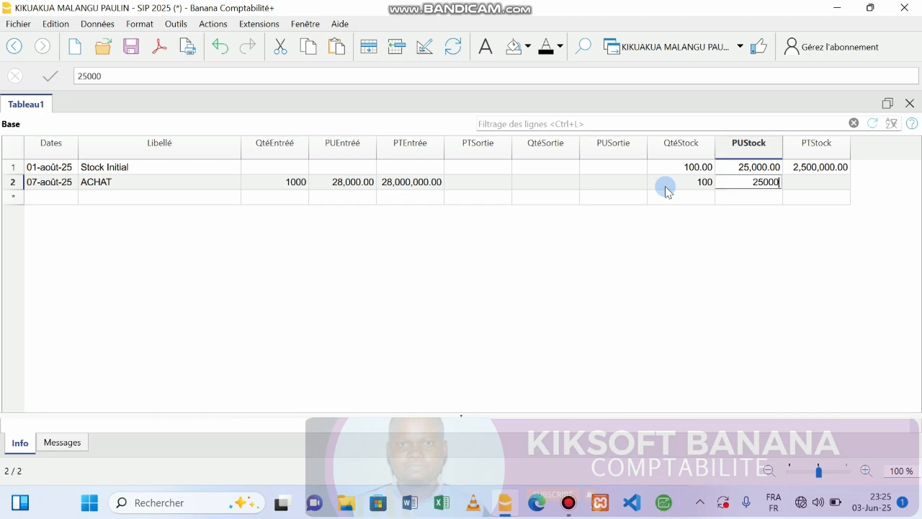
pyautogui.press('Tab')
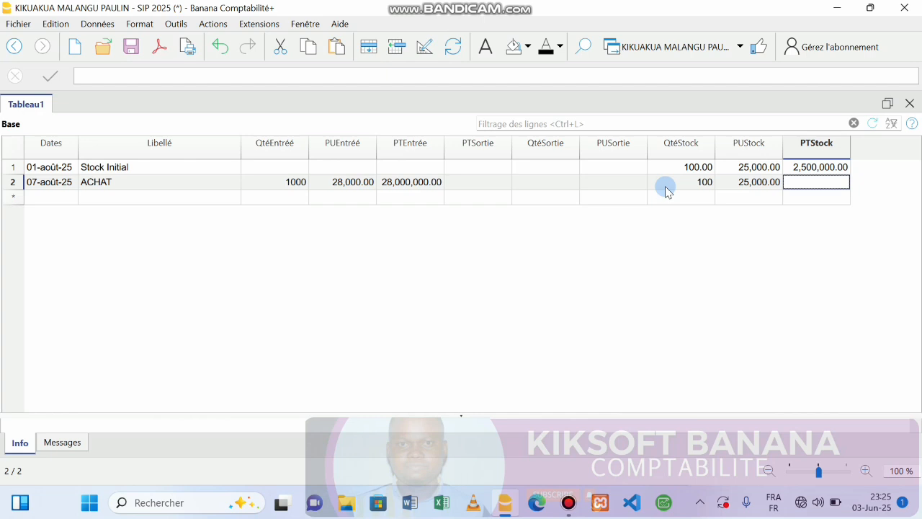
pyautogui.press('F2')
pyautogui.write('+')
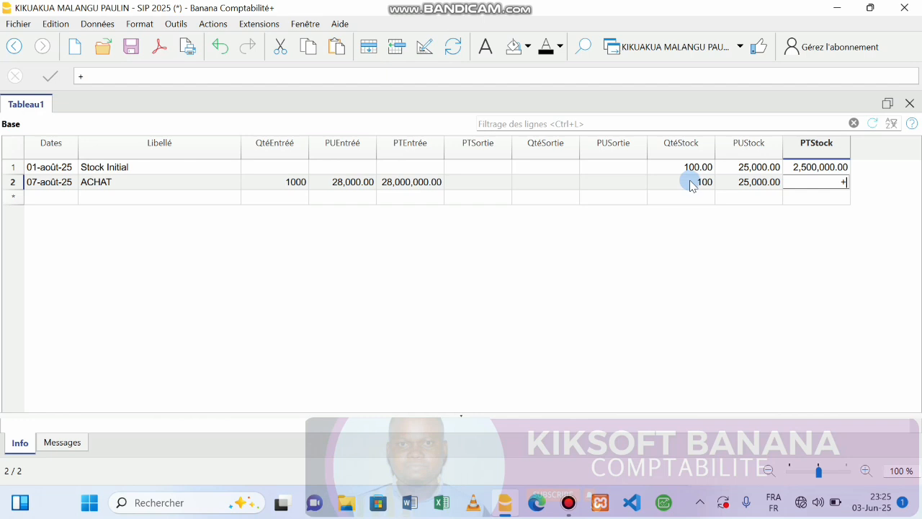
pyautogui.write('100*25000')
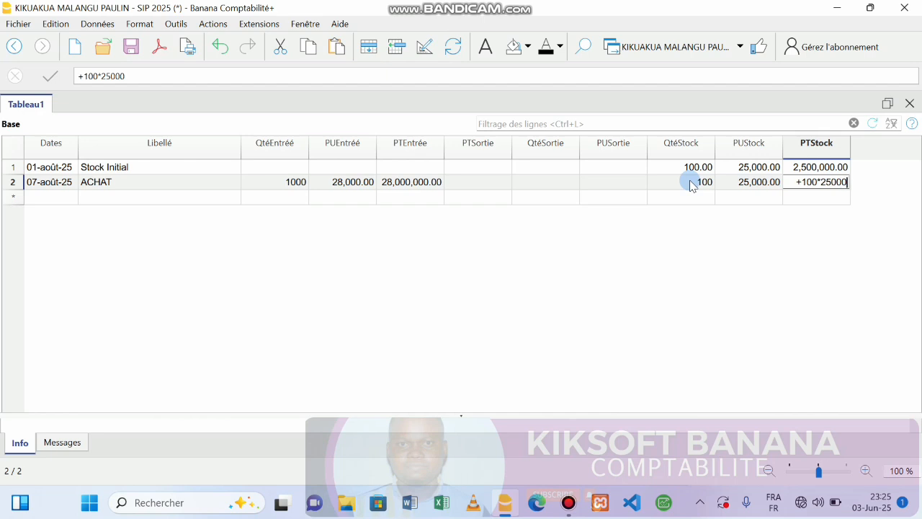
pyautogui.press('Return')
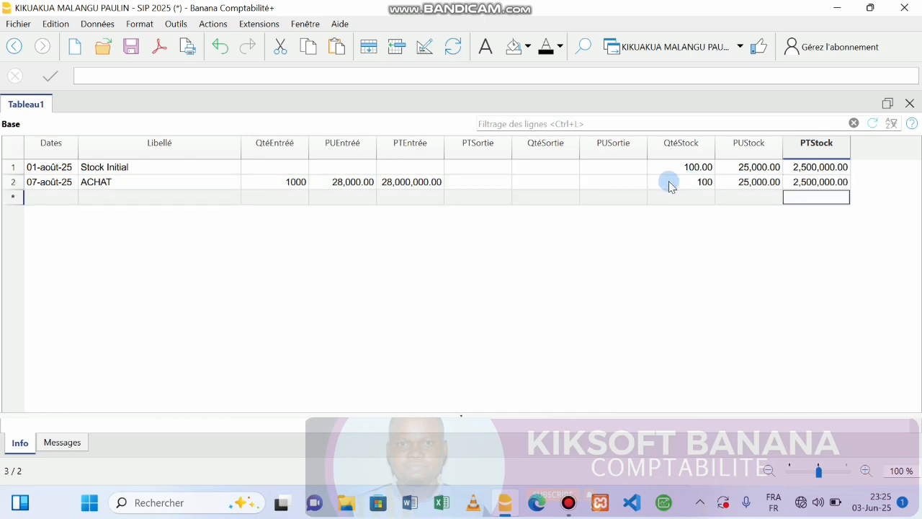
# Step: Add row 3 dated 07-août-25 with the label ACHAT
pyautogui.click(30, 198)
pyautogui.write('07')
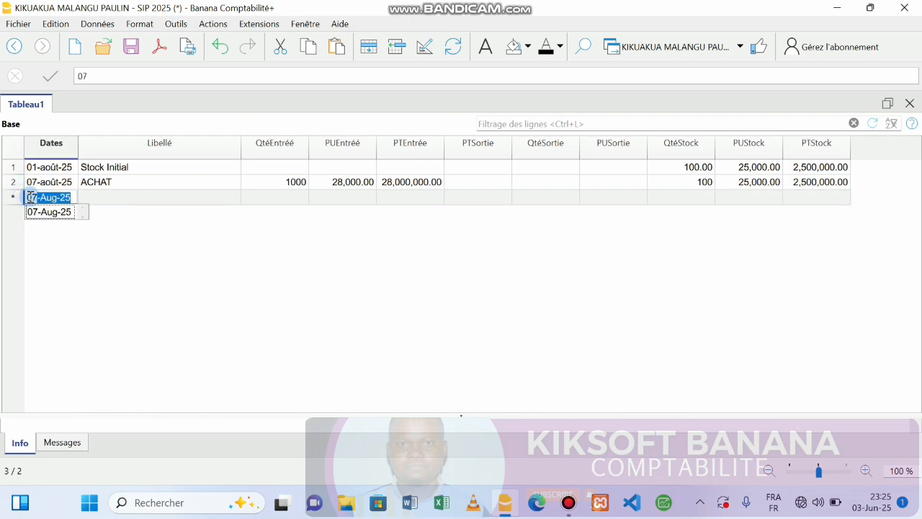
pyautogui.press('Return')
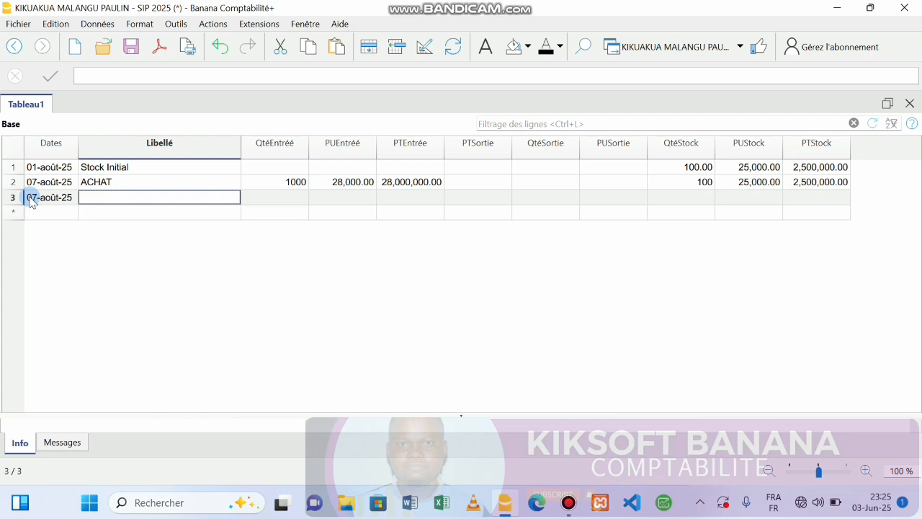
pyautogui.write('ACH')
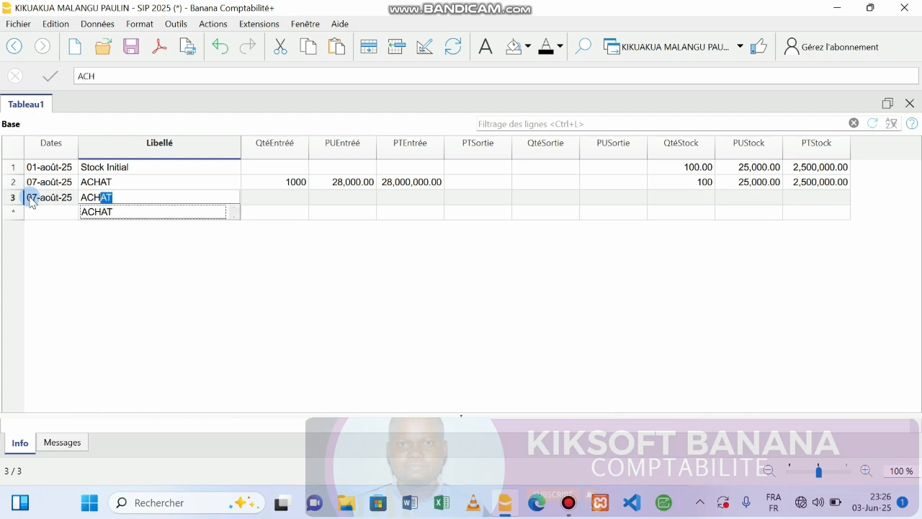
pyautogui.press('Return')
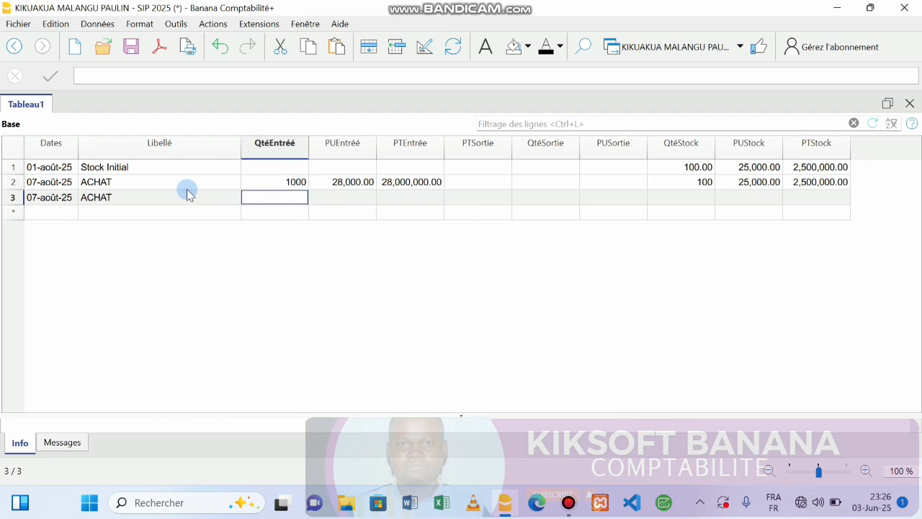
# Step: Clear row 2's entry quantity, entry unit price and entry total
pyautogui.doubleClick(297, 184)
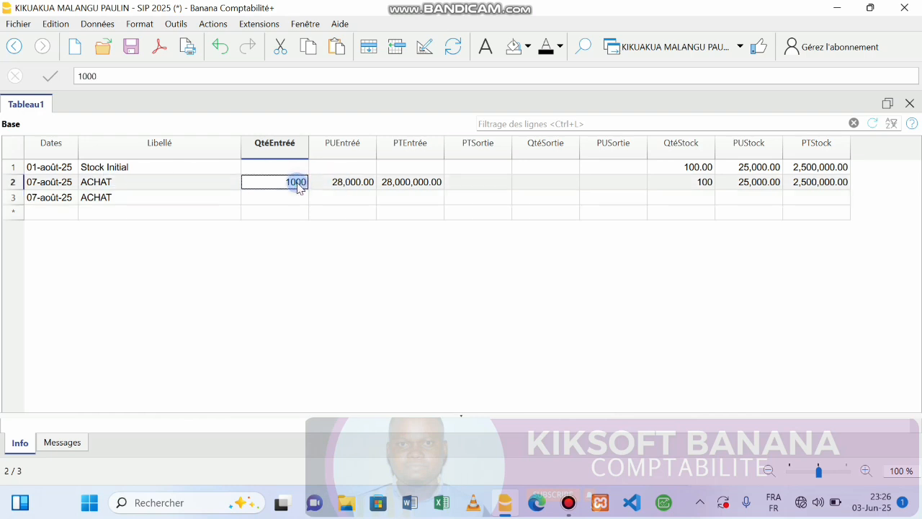
pyautogui.press('BackSpace')
pyautogui.doubleClick(341, 182)
pyautogui.press('BackSpace')
pyautogui.doubleClick(401, 188)
pyautogui.press('BackSpace')
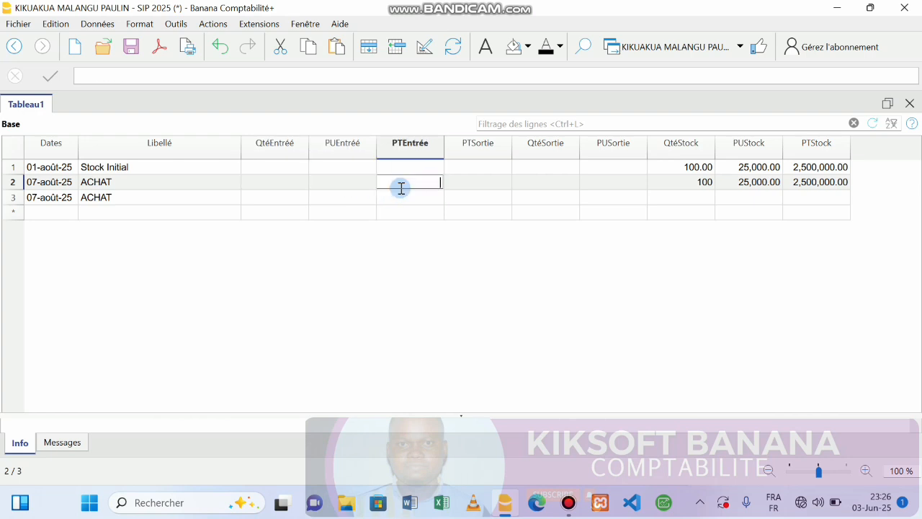
# Step: Fill row 3's entry columns: 1000 units at 28,000 with total formula +1000*28000
pyautogui.click(404, 199)
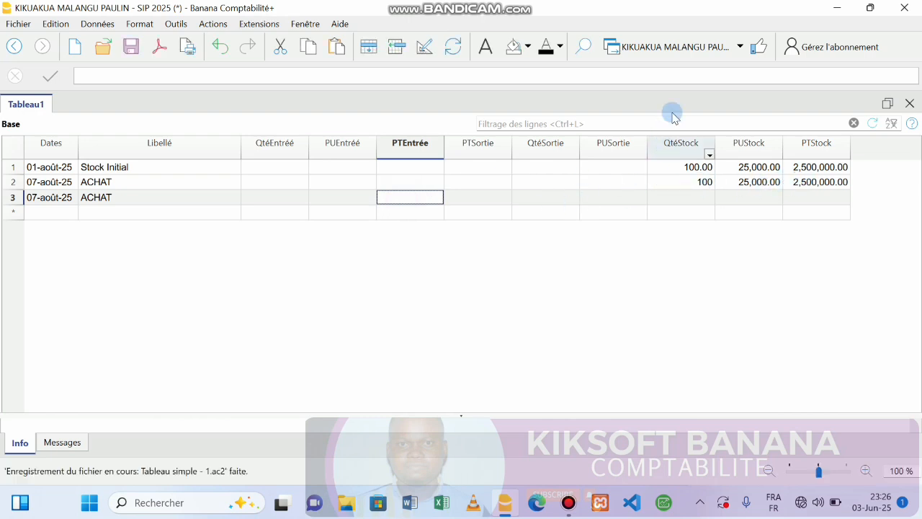
pyautogui.click(266, 201)
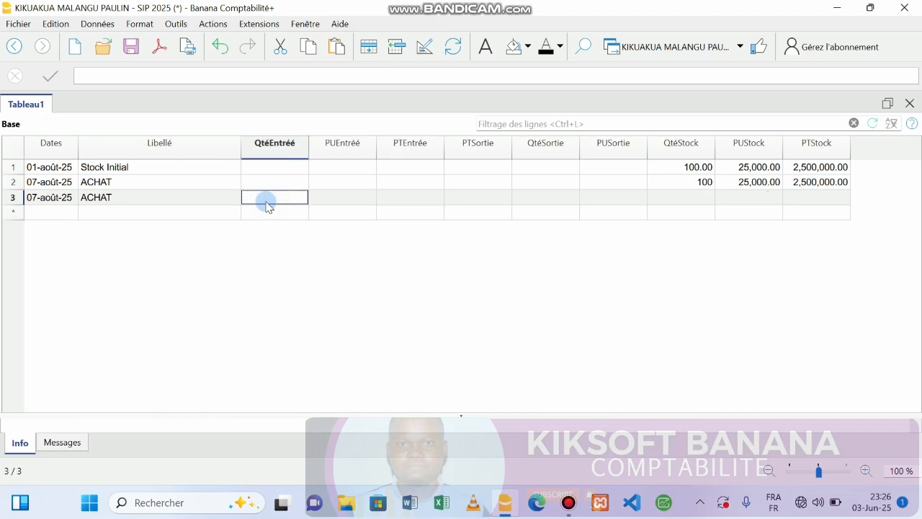
pyautogui.write('1000')
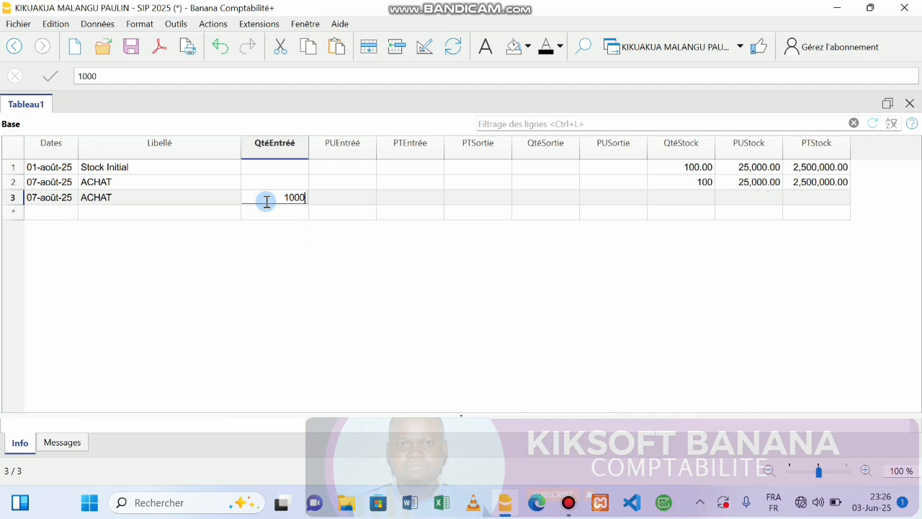
pyautogui.press('Return')
pyautogui.write('28000')
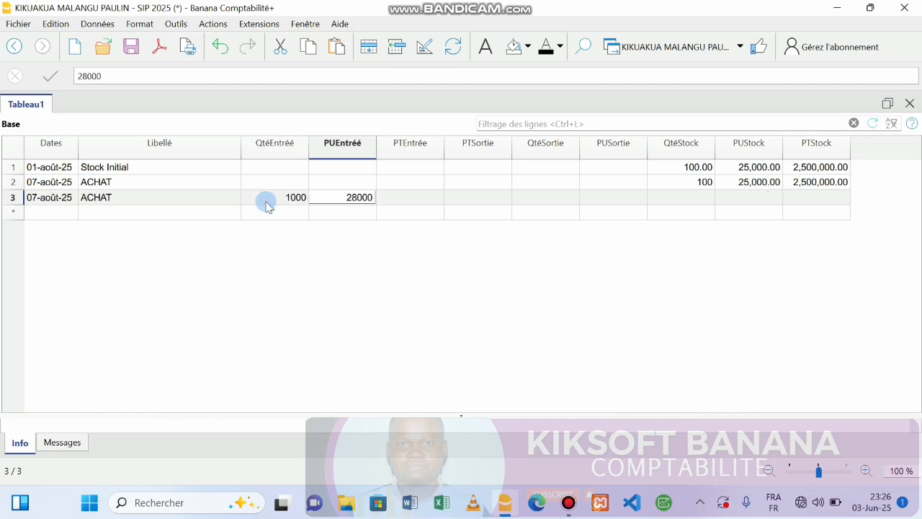
pyautogui.press('Return')
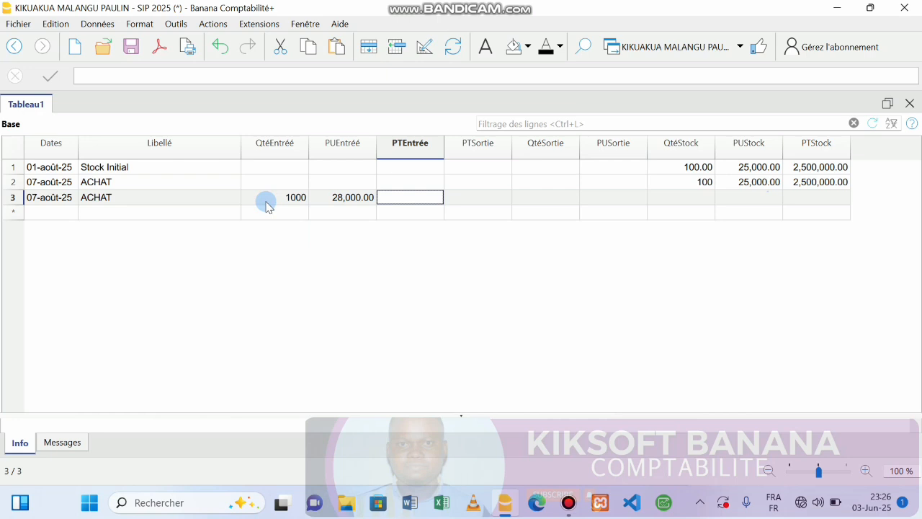
pyautogui.write('+1000*')
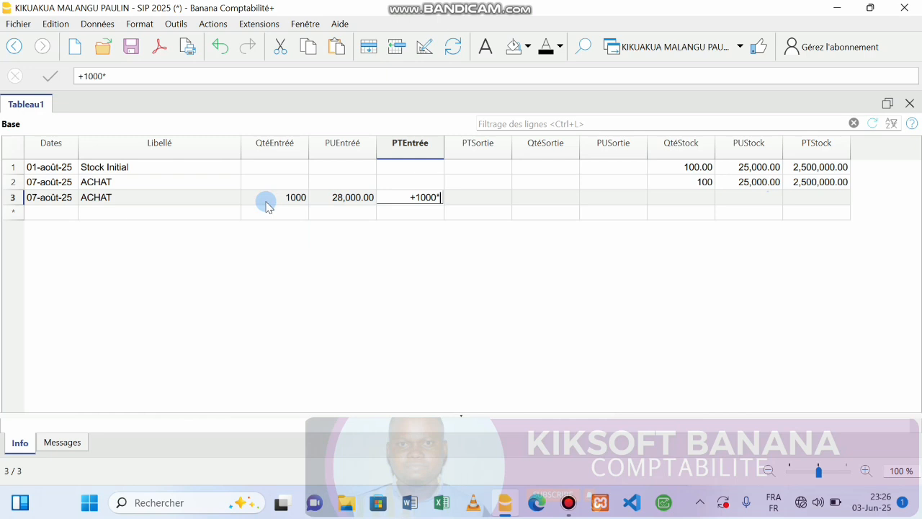
pyautogui.write('28')
pyautogui.write('000')
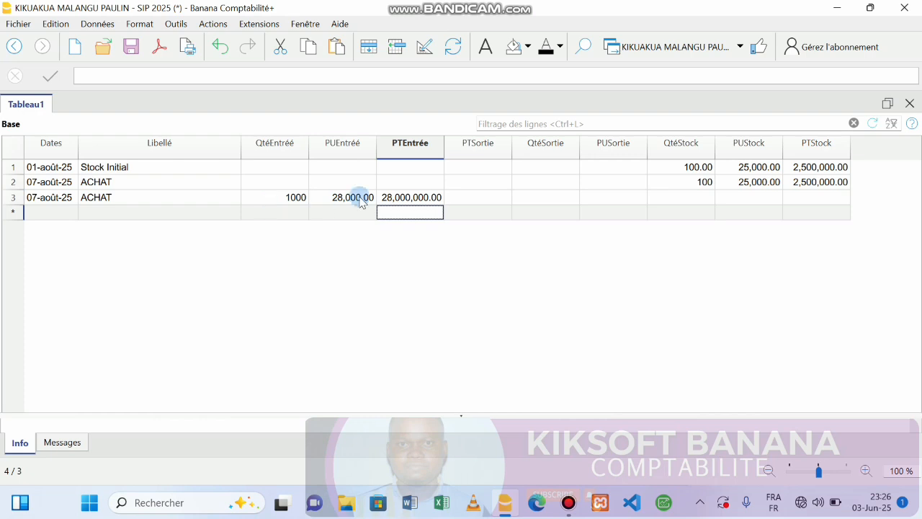
# Step: Fill row 3's stock: 1000 units at 28,000, PTStock formula +1000*28000 giving 28,000,000.00
pyautogui.click(677, 202)
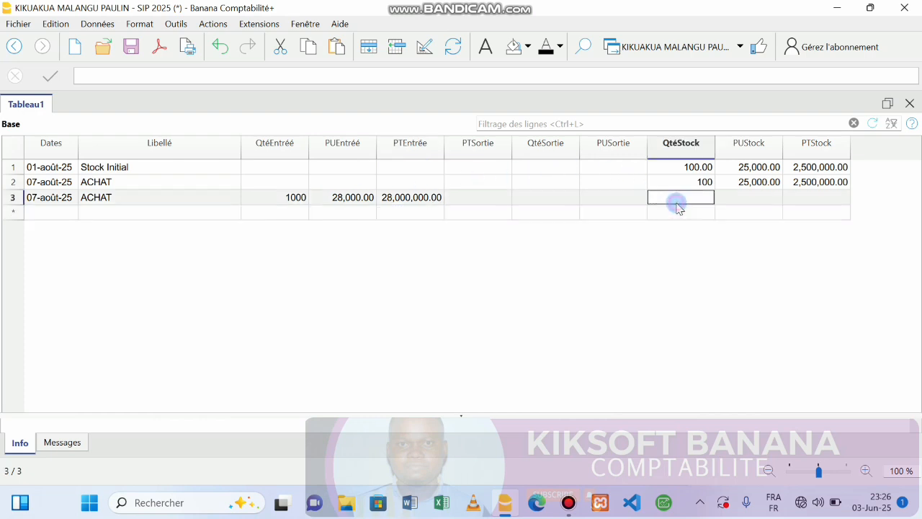
pyautogui.write('1000')
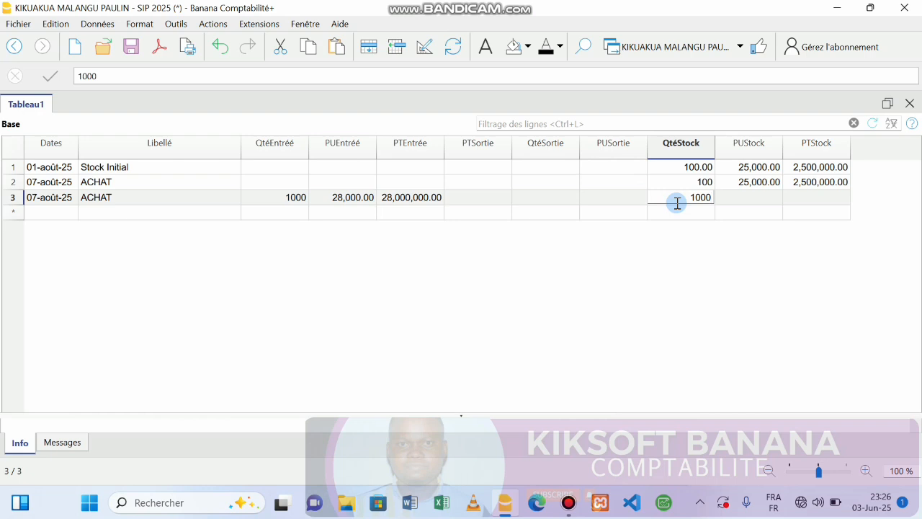
pyautogui.press('Tab')
pyautogui.write('28000')
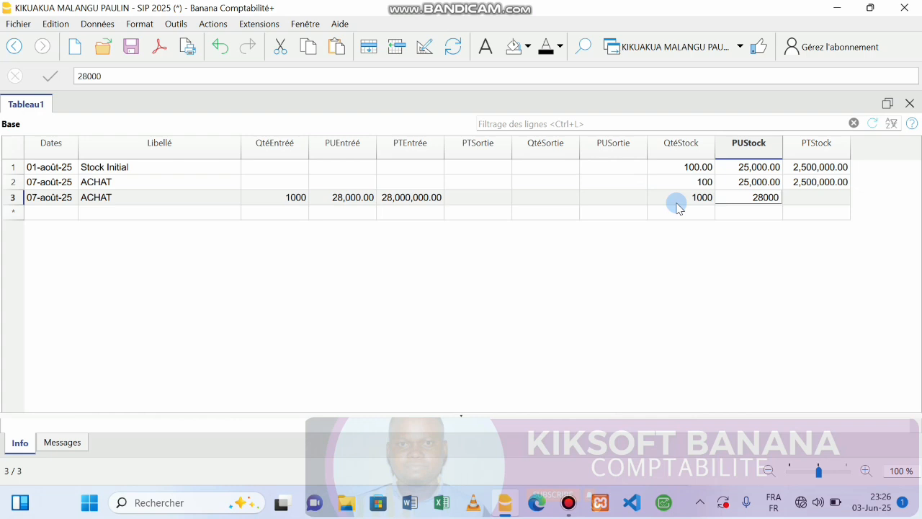
pyautogui.press('Tab')
pyautogui.press('F2')
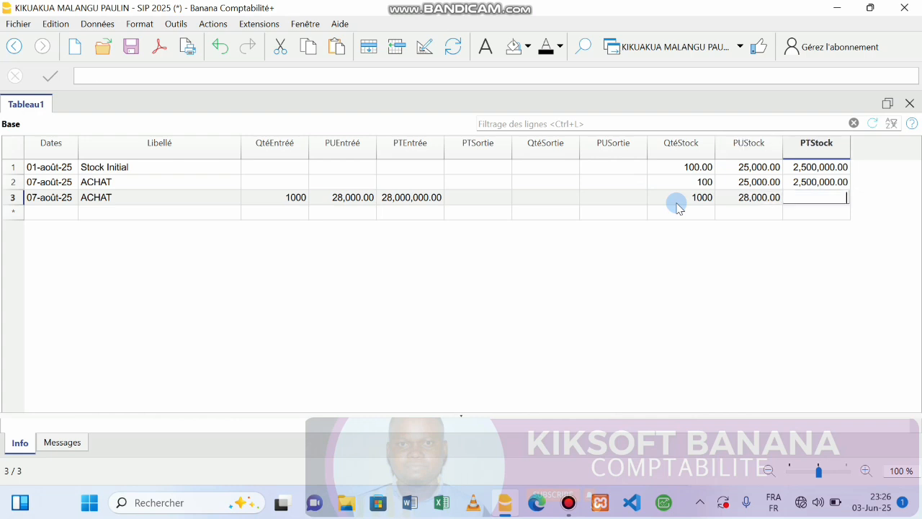
pyautogui.write('+1000*28000')
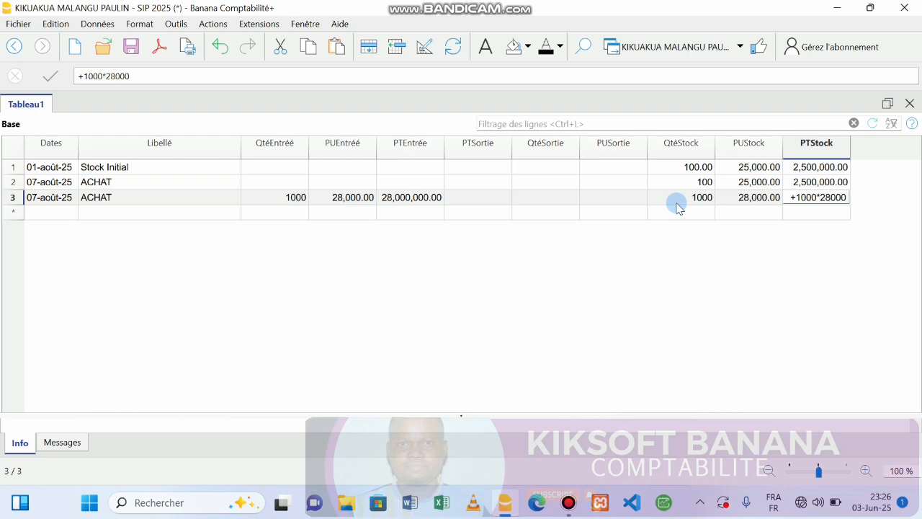
pyautogui.press('Return')
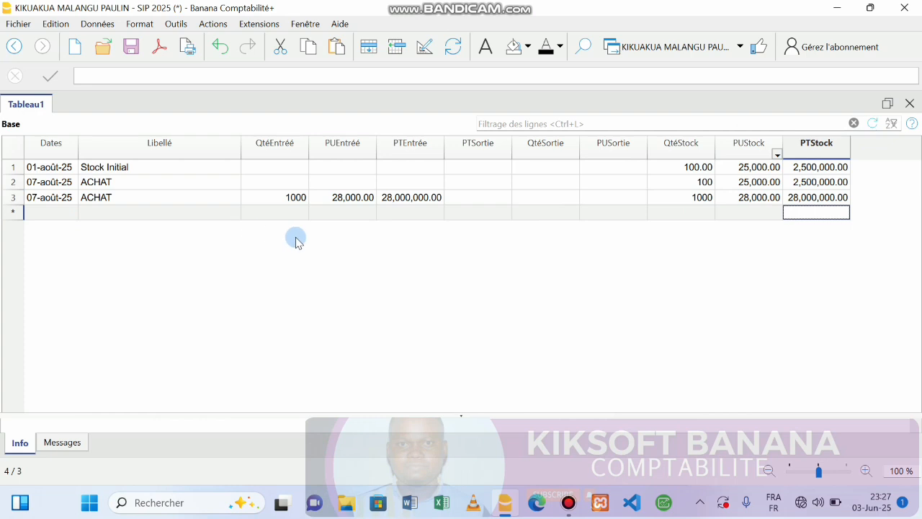
# Step: Add row 4 dated 11-août-25 labelled VENTE, leaving its quantity and price cells empty
pyautogui.click(46, 215)
pyautogui.write('11')
pyautogui.press('Return')
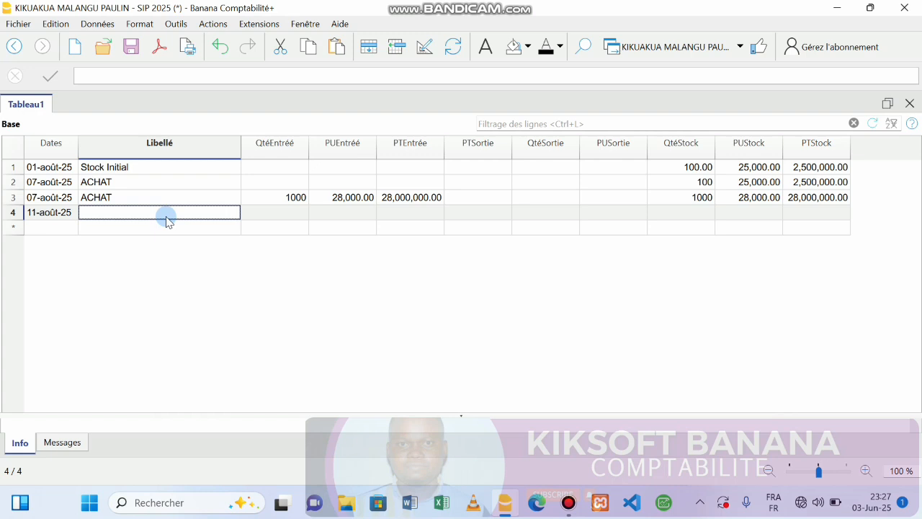
pyautogui.write('VE')
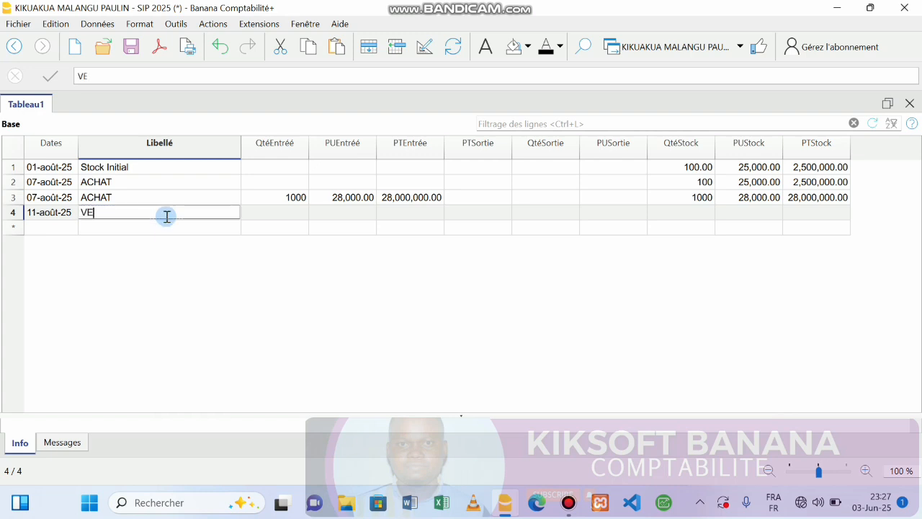
pyautogui.write('NTI')
pyautogui.press('BackSpace')
pyautogui.write('E')
pyautogui.press('Tab')
pyautogui.press('Tab')
pyautogui.press('Tab')
pyautogui.press('Tab')
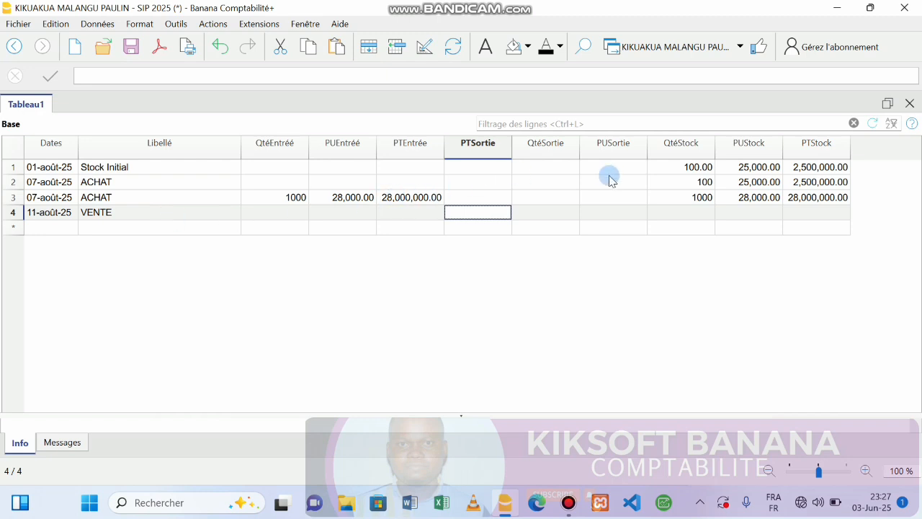
pyautogui.click(702, 183)
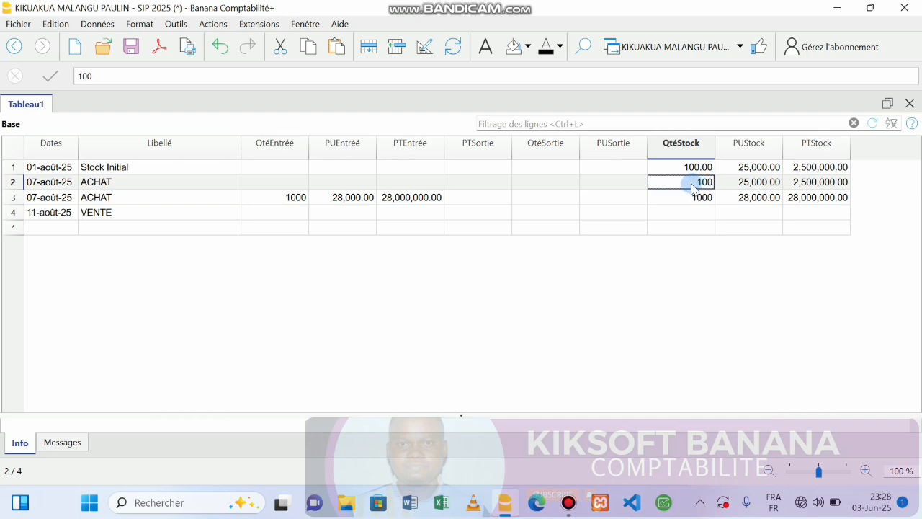
# Step: In the VENTE row enter PTSortie 100, QtéSortie 25000, and a PUSortie formula giving 2,500,000.00
pyautogui.click(476, 211)
pyautogui.write('100')
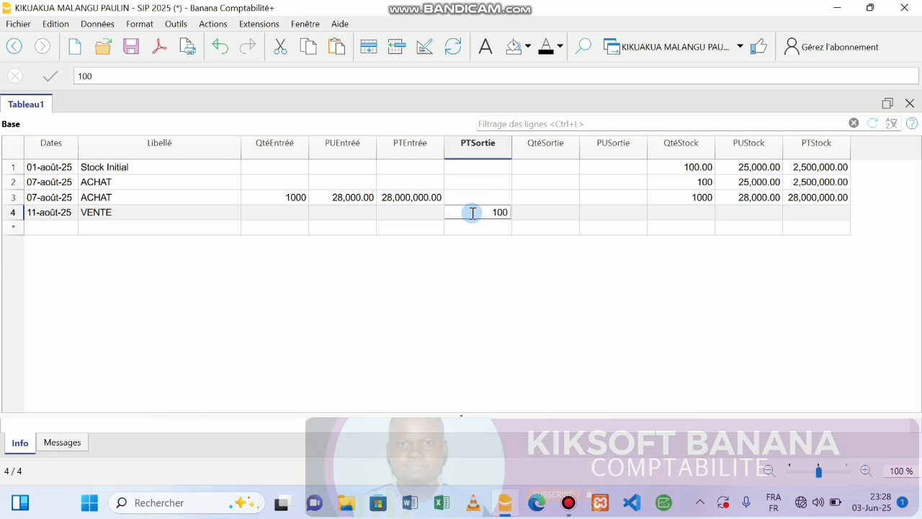
pyautogui.press('Return')
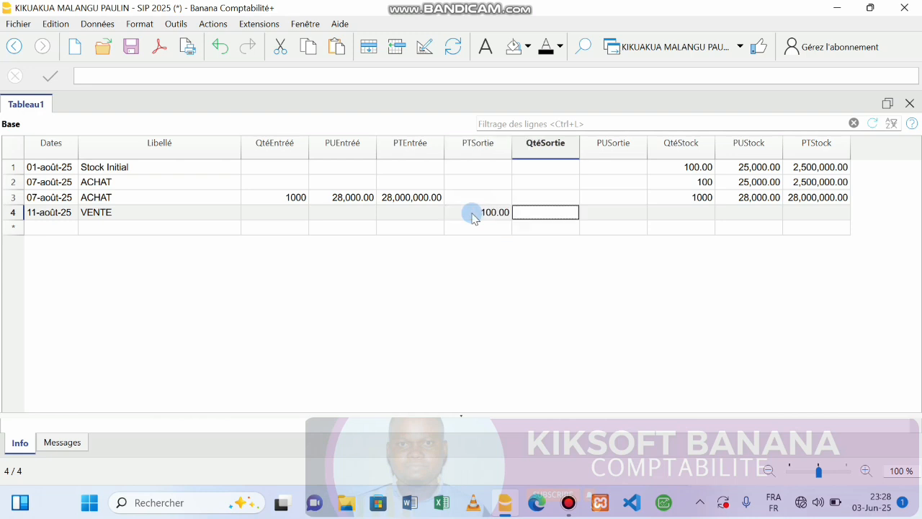
pyautogui.write('25000')
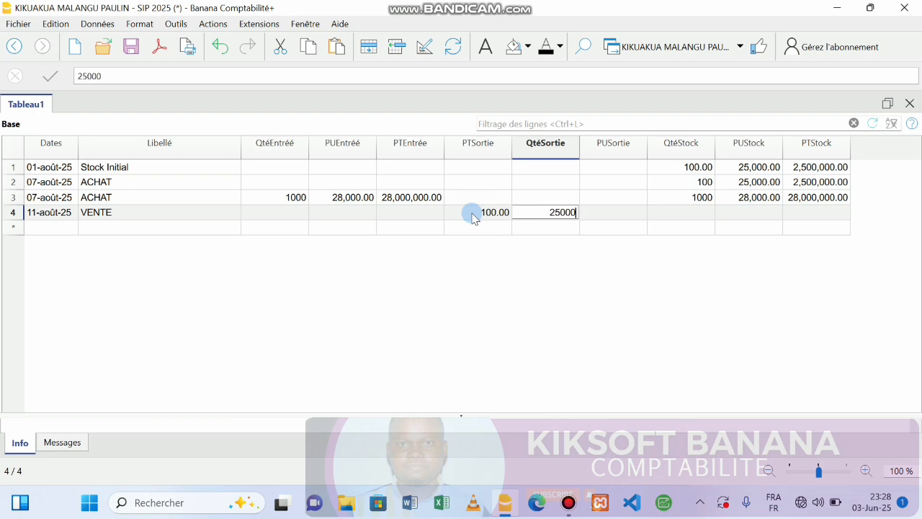
pyautogui.press('Return')
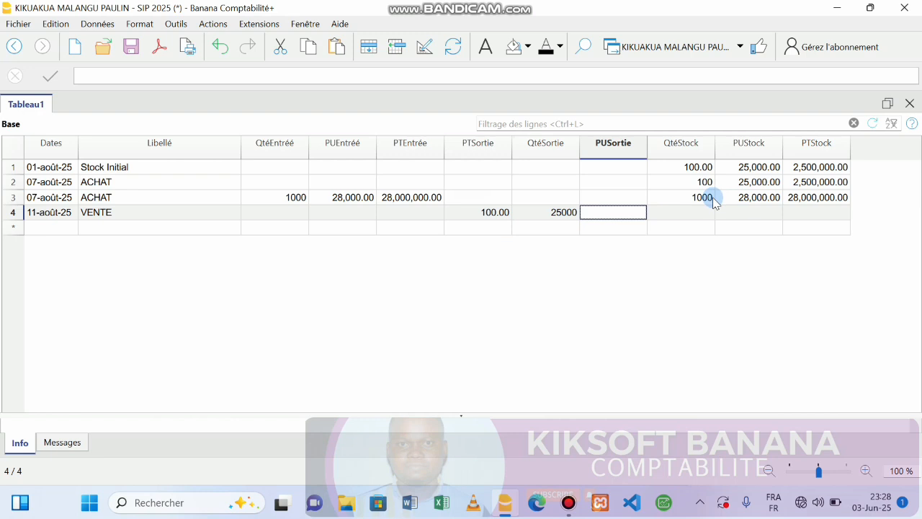
pyautogui.write('+1000')
pyautogui.press('BackSpace')
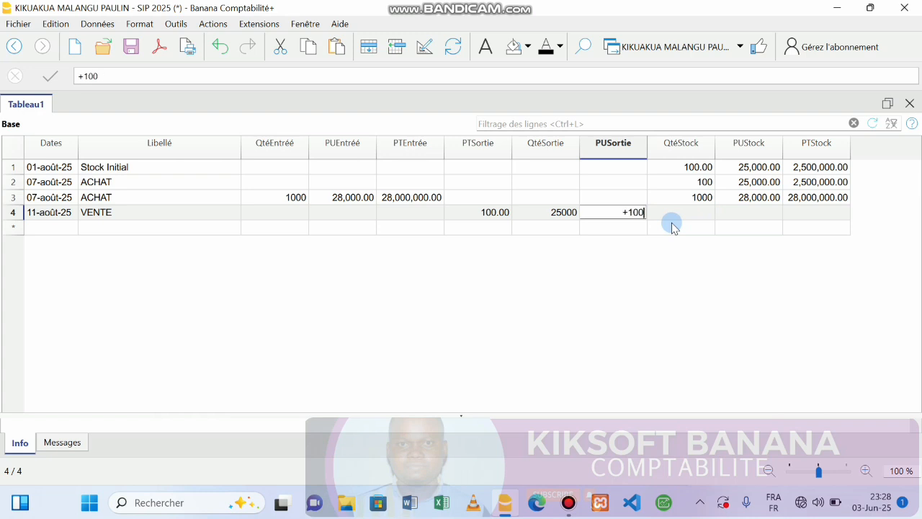
pyautogui.write('*25000')
pyautogui.press('Return')
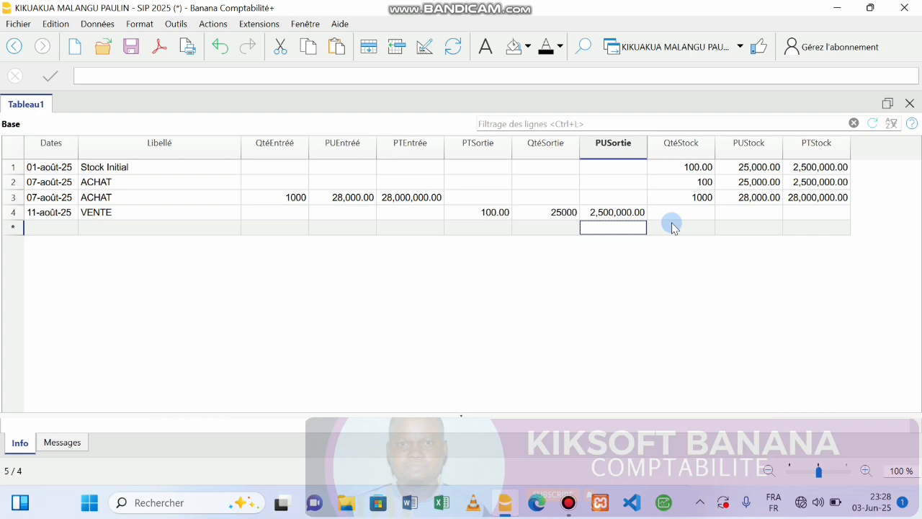
# Step: Turn the text of row 2's three stock values red
pyautogui.click(703, 215)
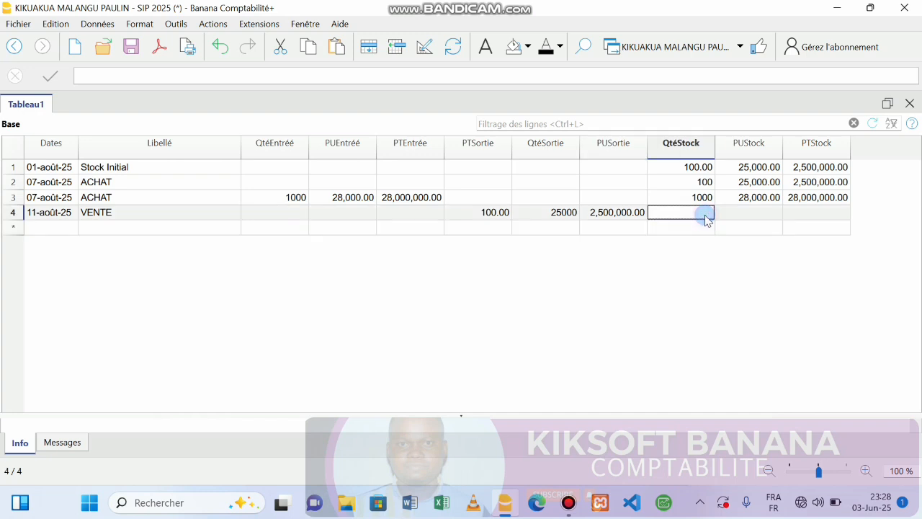
pyautogui.click(729, 211)
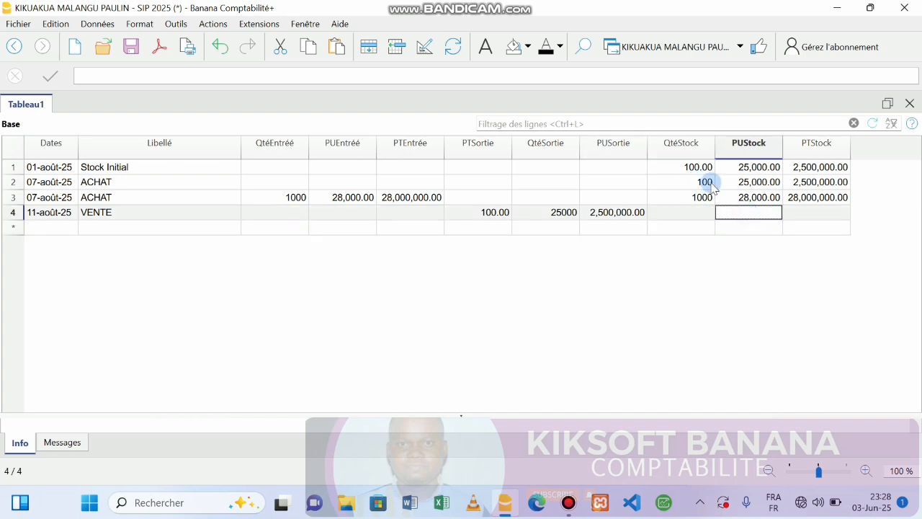
pyautogui.click(712, 185)
pyautogui.moveTo(703, 183); pyautogui.dragTo(822, 184)
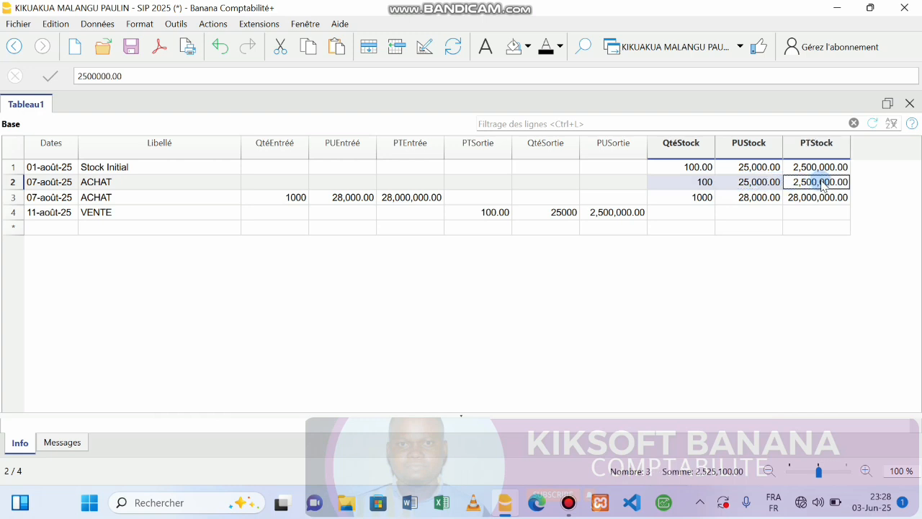
pyautogui.click(560, 47)
pyautogui.click(624, 103)
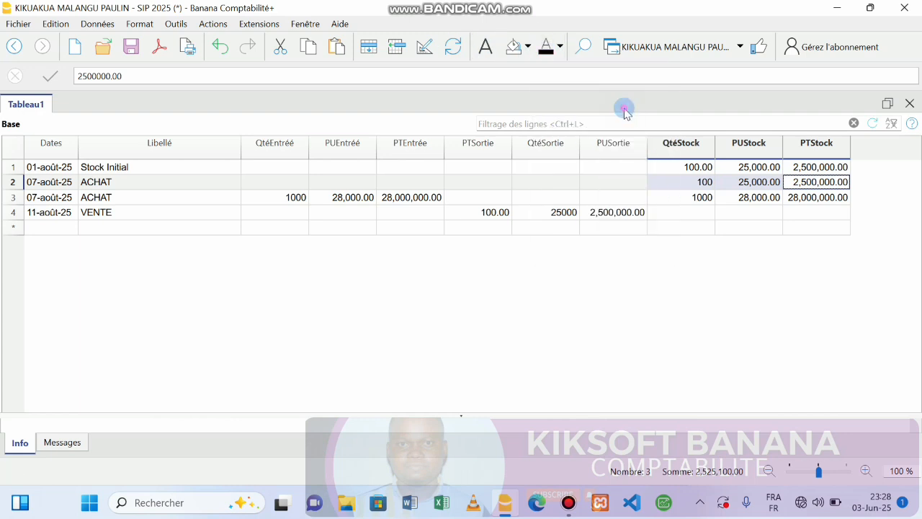
# Step: Try a red fill on the stock cells of rows 3 and 4, then undo it
pyautogui.click(793, 196)
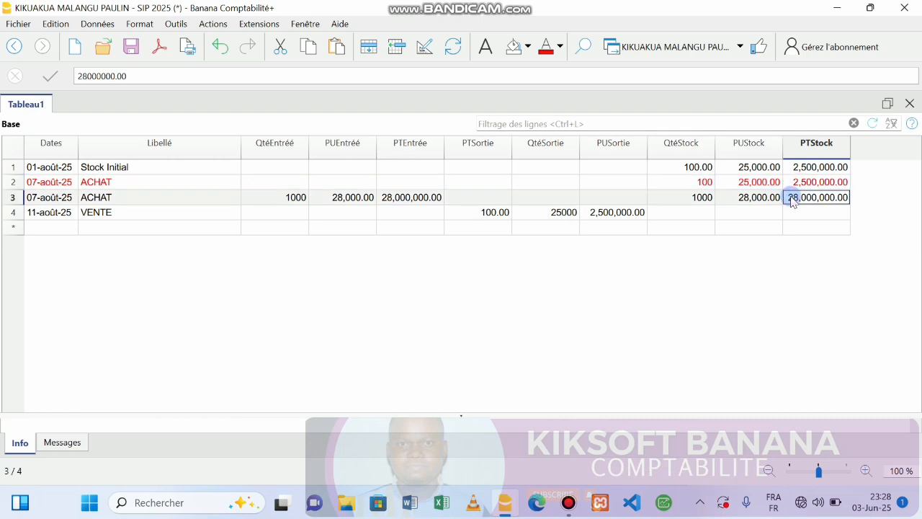
pyautogui.click(687, 213)
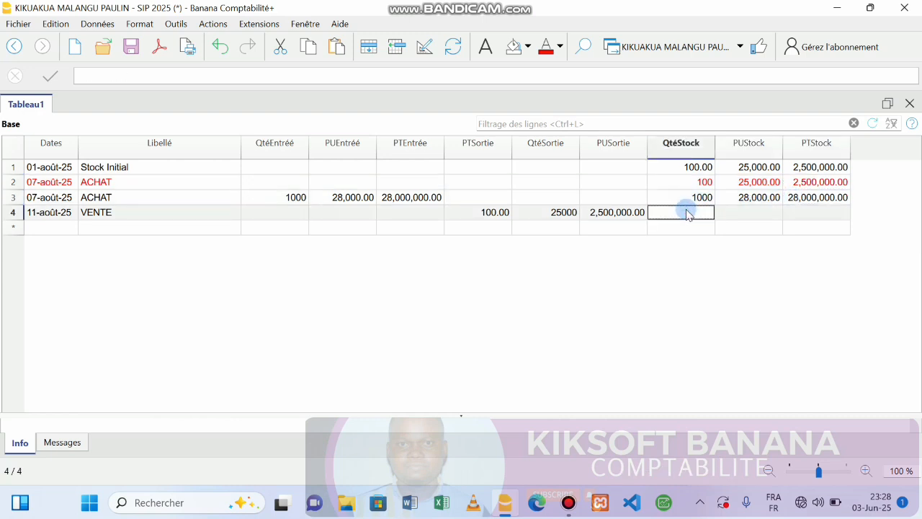
pyautogui.moveTo(684, 216); pyautogui.dragTo(829, 214)
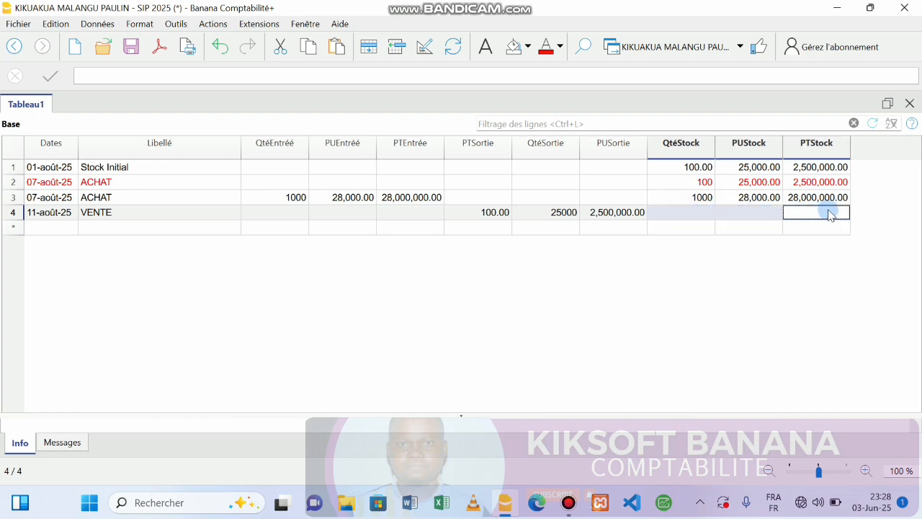
pyautogui.click(527, 47)
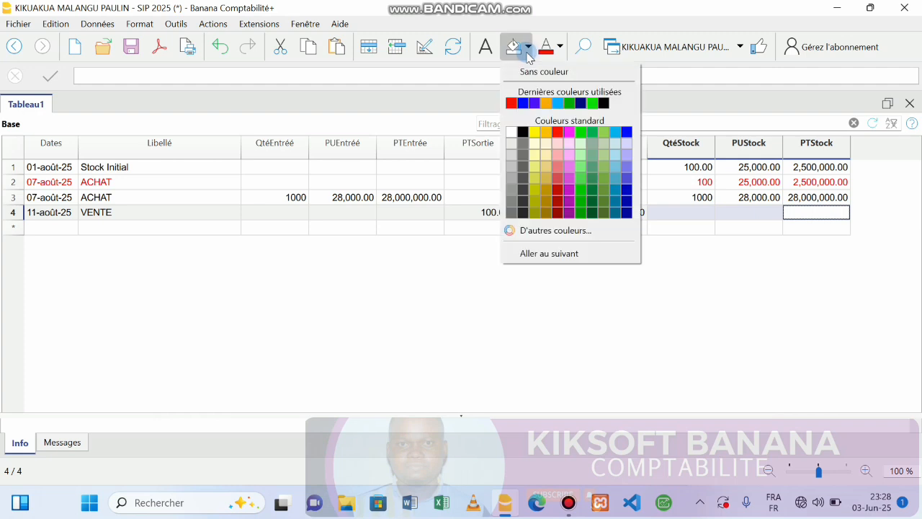
pyautogui.click(511, 104)
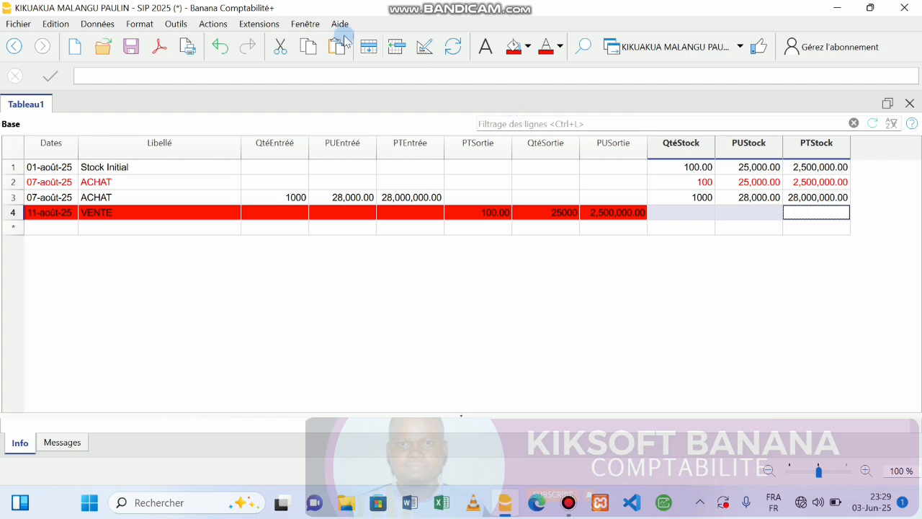
pyautogui.click(219, 47)
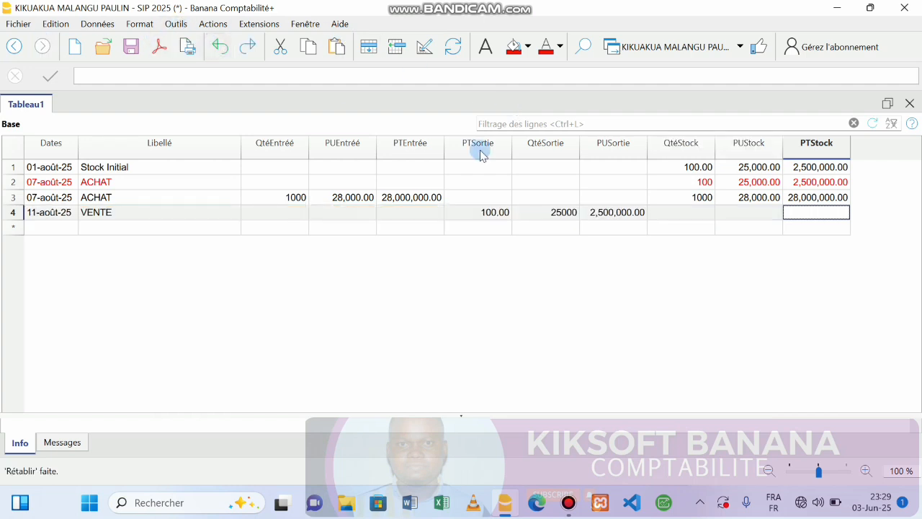
pyautogui.click(679, 197)
pyautogui.moveTo(663, 216); pyautogui.dragTo(821, 202)
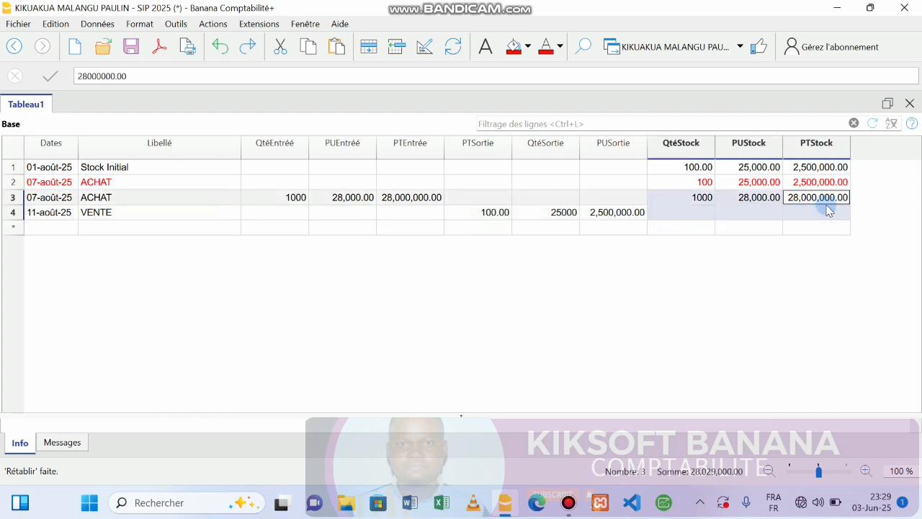
pyautogui.click(518, 53)
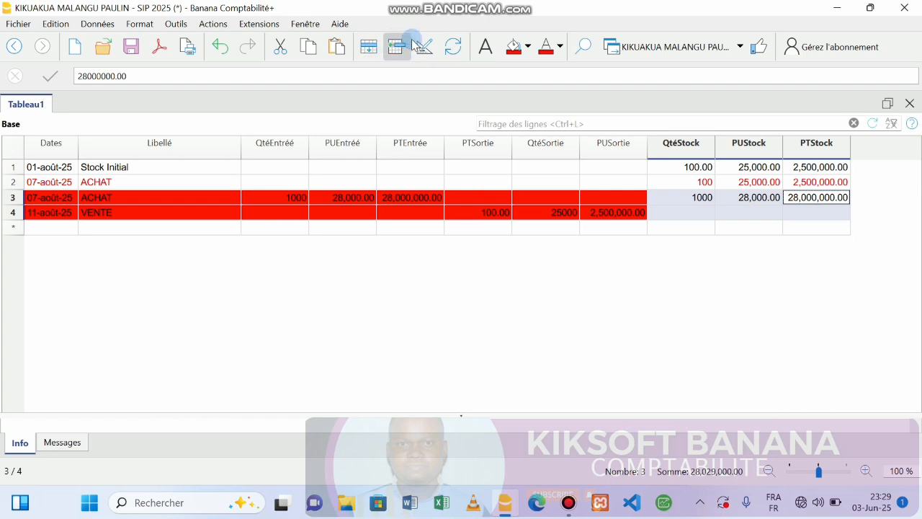
pyautogui.click(223, 48)
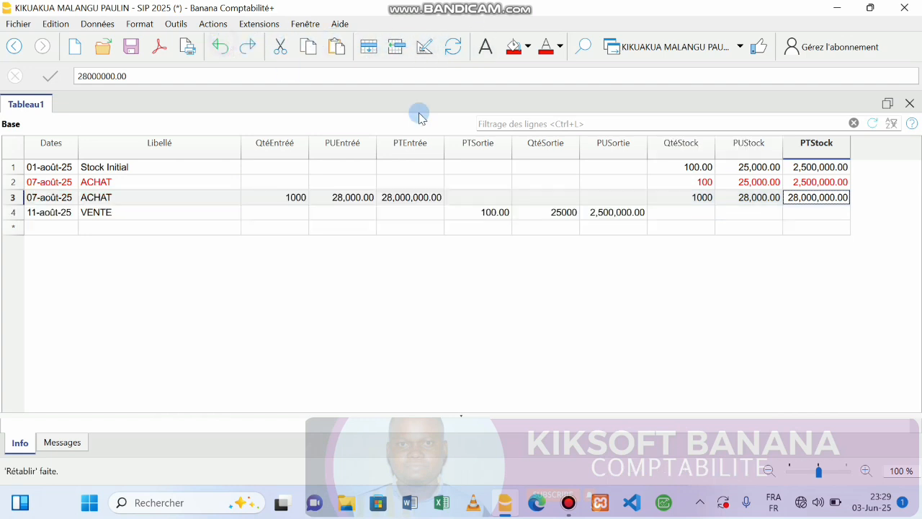
# Step: Select the PUStock values of rows 1–3, then go to the empty new row's Dates cell
pyautogui.click(710, 182)
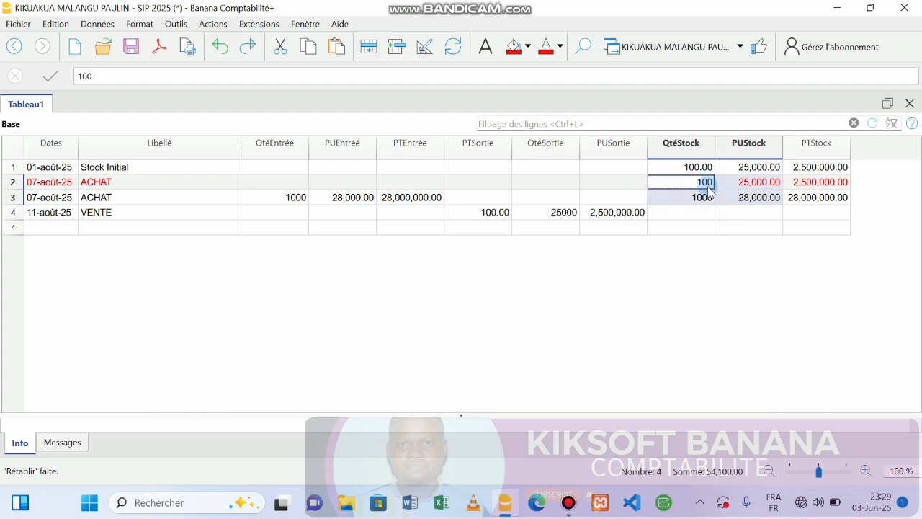
pyautogui.click(812, 184)
pyautogui.moveTo(756, 197); pyautogui.dragTo(758, 175)
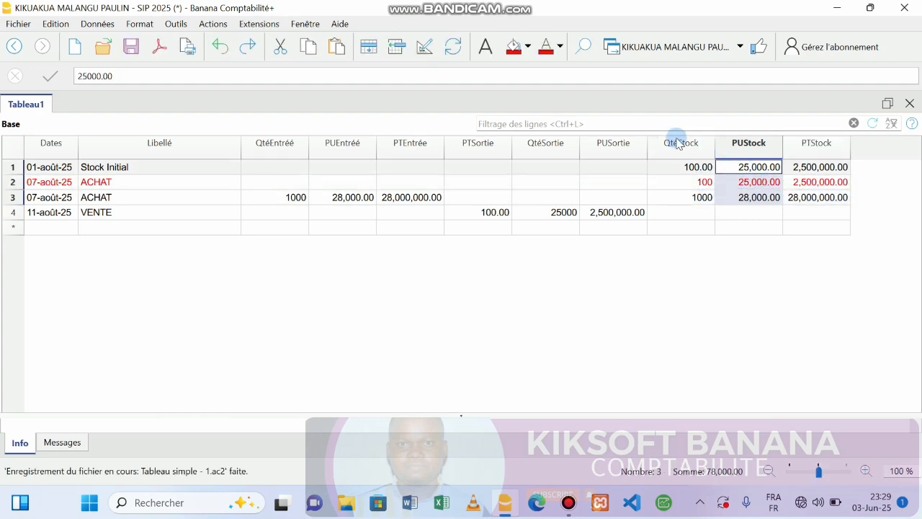
pyautogui.click(698, 198)
pyautogui.click(720, 199)
pyautogui.click(448, 228)
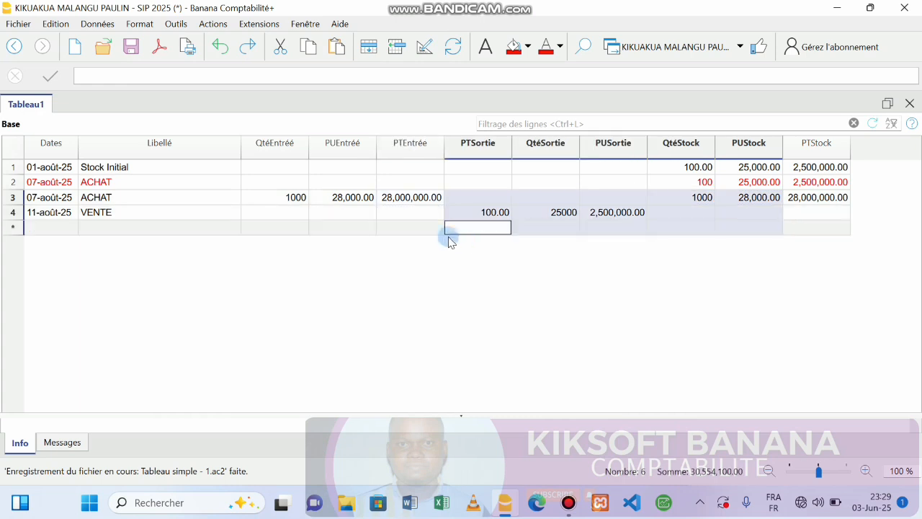
pyautogui.click(248, 212)
pyautogui.click(53, 228)
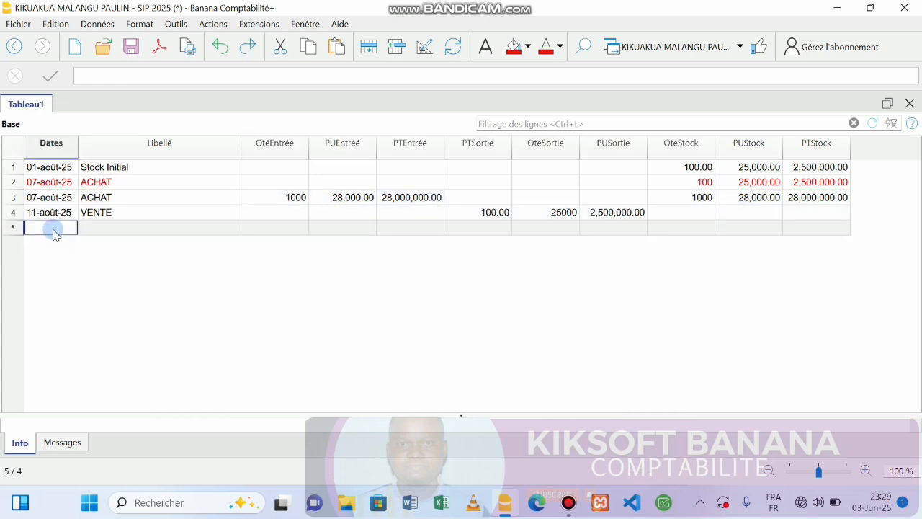
# Step: Fill row 5 with date 11-août-25, label VENTE, PTSortie 100 and QtéSortie 28000
pyautogui.write('11')
pyautogui.press('Return')
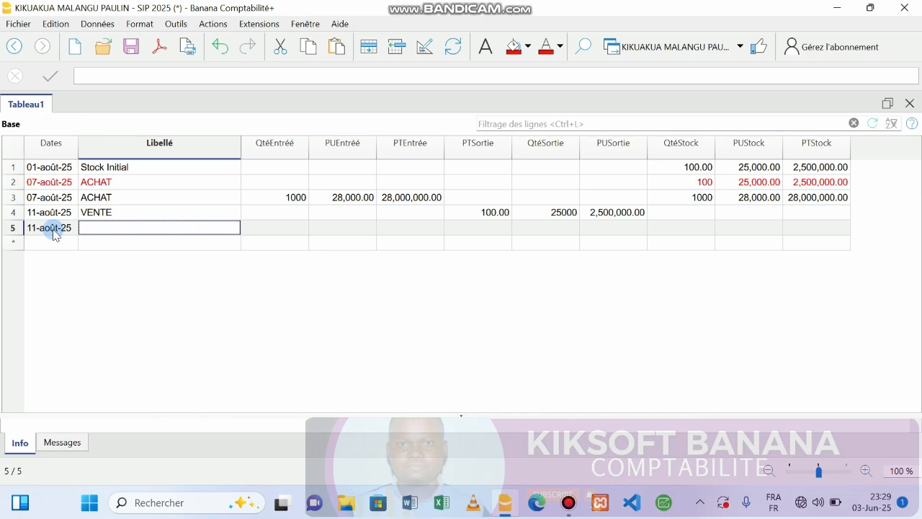
pyautogui.write('VENTE')
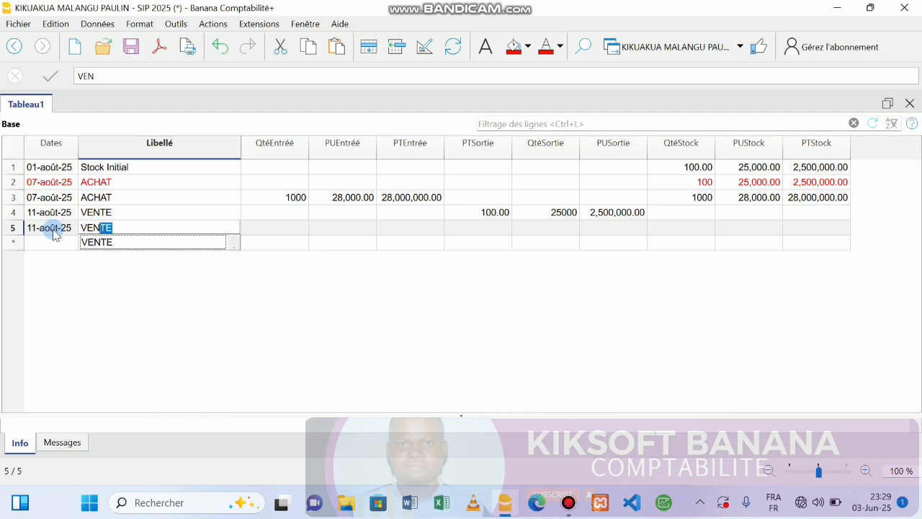
pyautogui.press('Return')
pyautogui.press('Return')
pyautogui.press('Return')
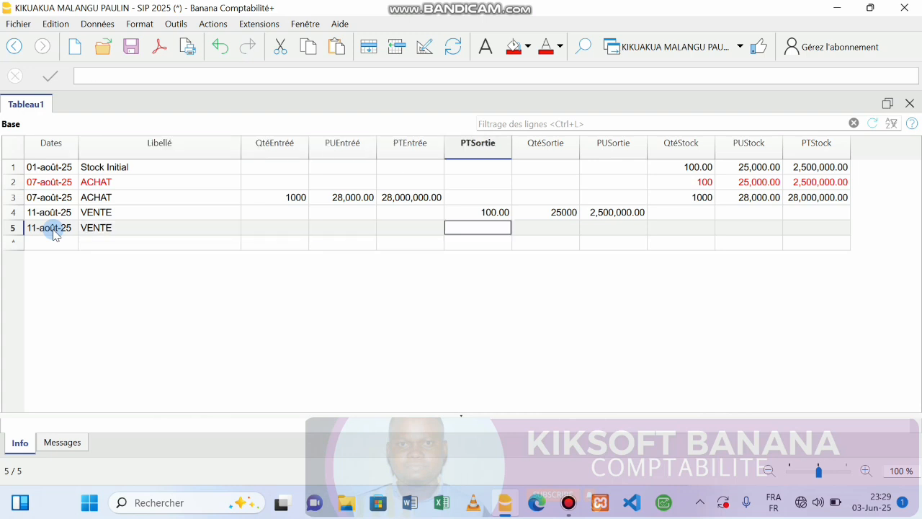
pyautogui.write('100')
pyautogui.press('Return')
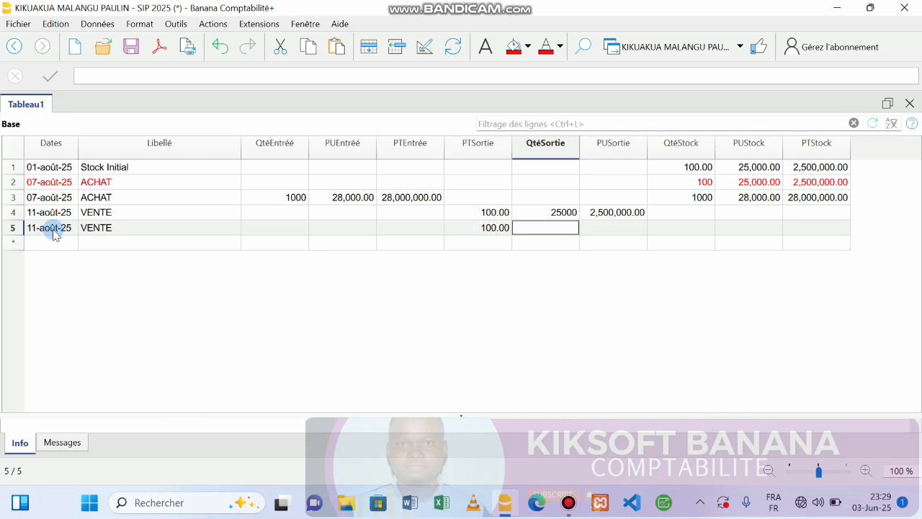
pyautogui.write('28000')
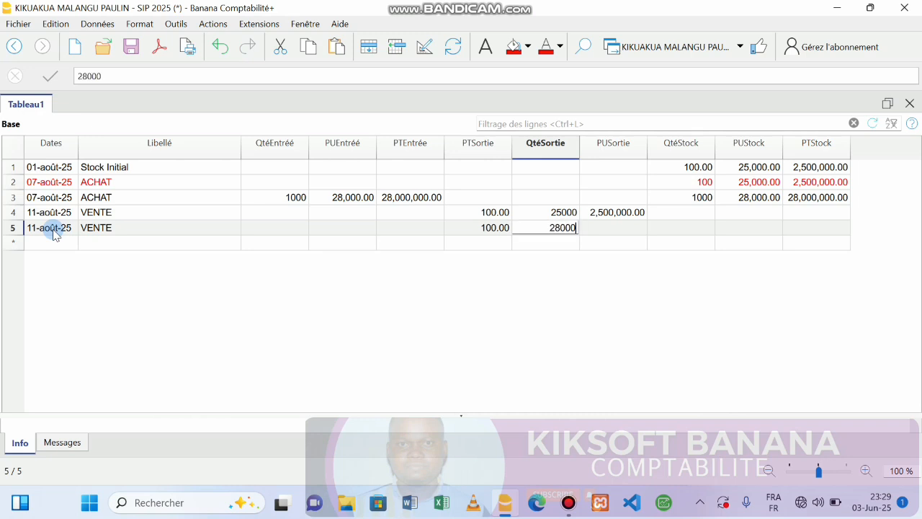
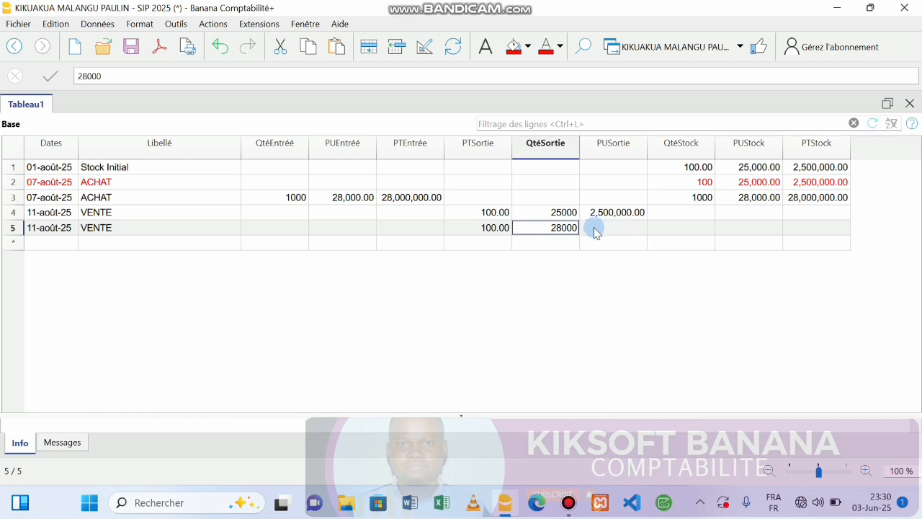
# Step: Enter row 5's sale total as +100*28000, giving 2,800,000.00
pyautogui.click(595, 231)
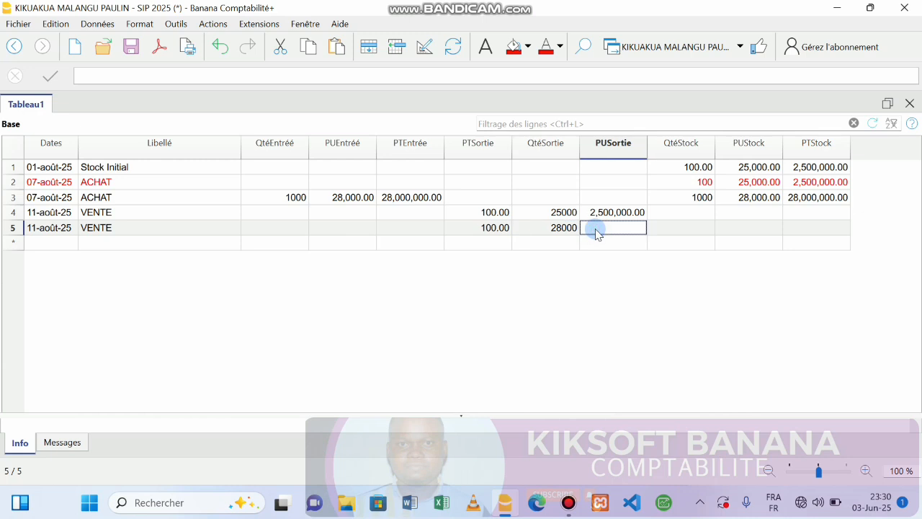
pyautogui.click(596, 229)
pyautogui.write('+100*')
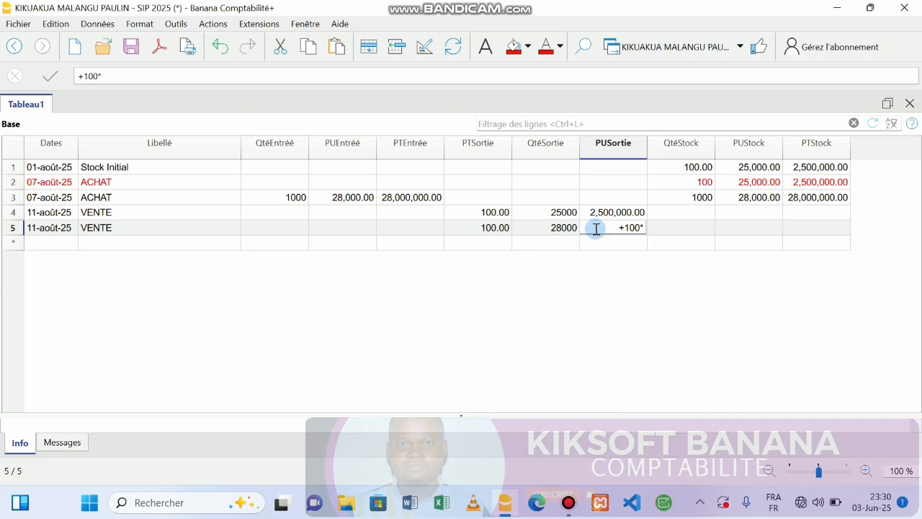
pyautogui.write('28000')
pyautogui.press('Return')
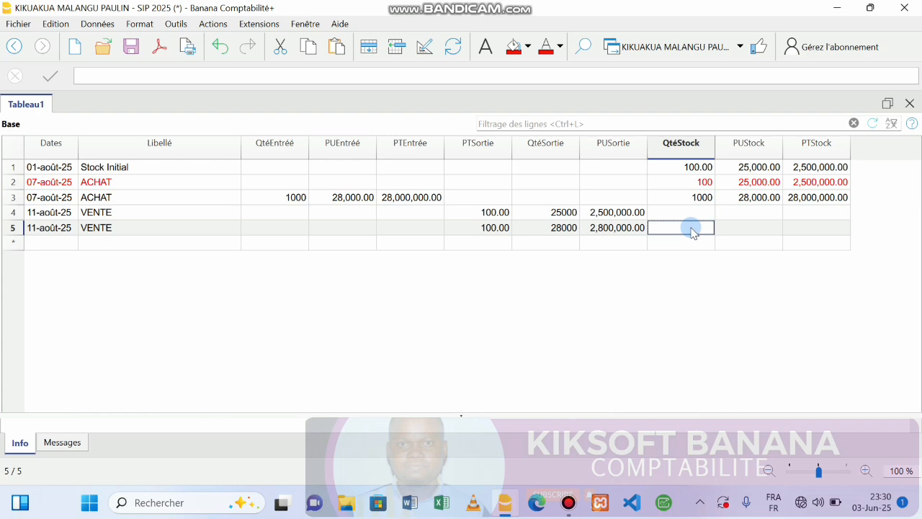
# Step: Set row 5's stock to 900 at 28000, valued 900*28000 = 25,200,000.00
pyautogui.write('900')
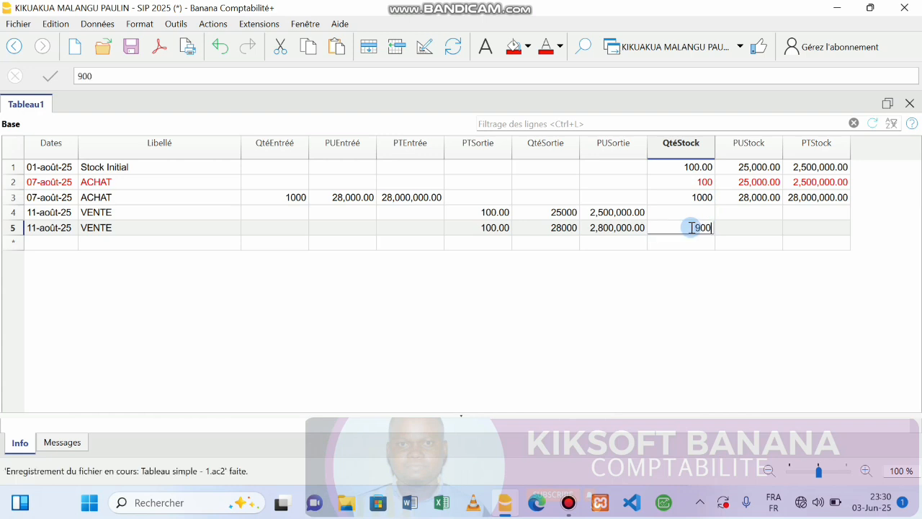
pyautogui.press('Return')
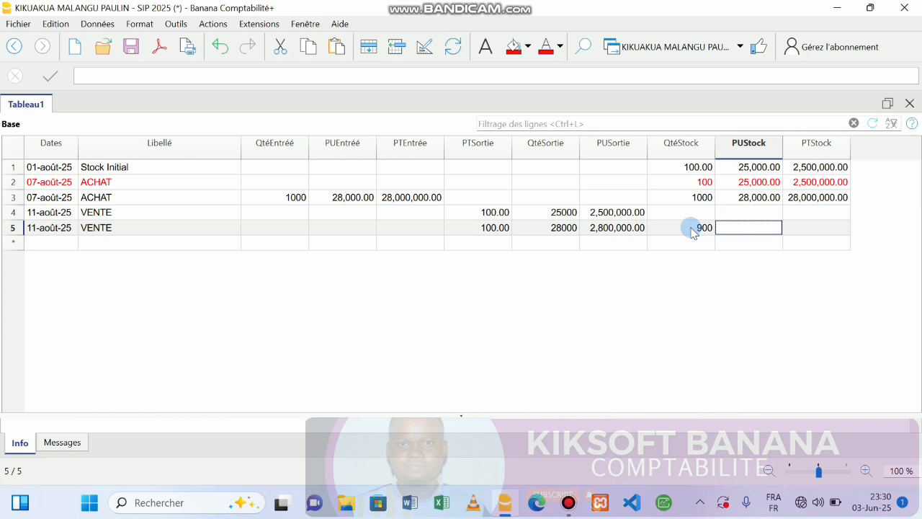
pyautogui.write('28000')
pyautogui.press('Tab')
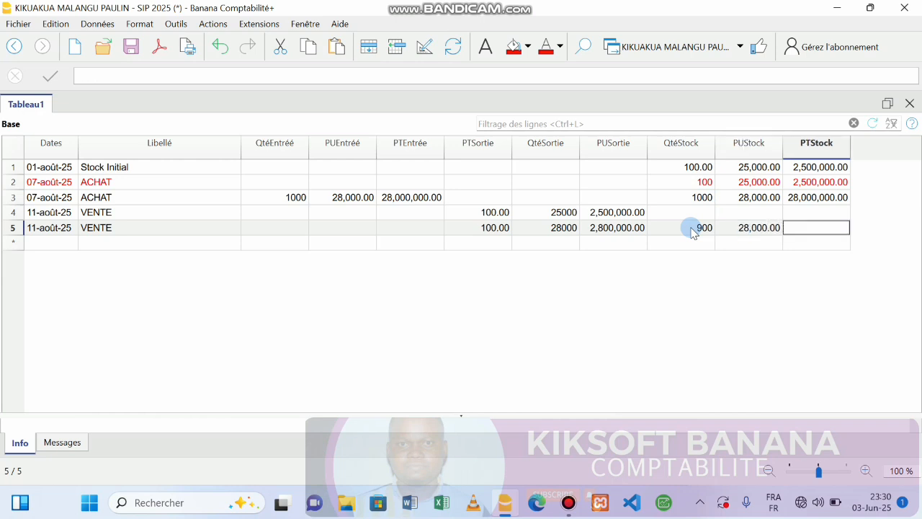
pyautogui.press('F2')
pyautogui.write('900')
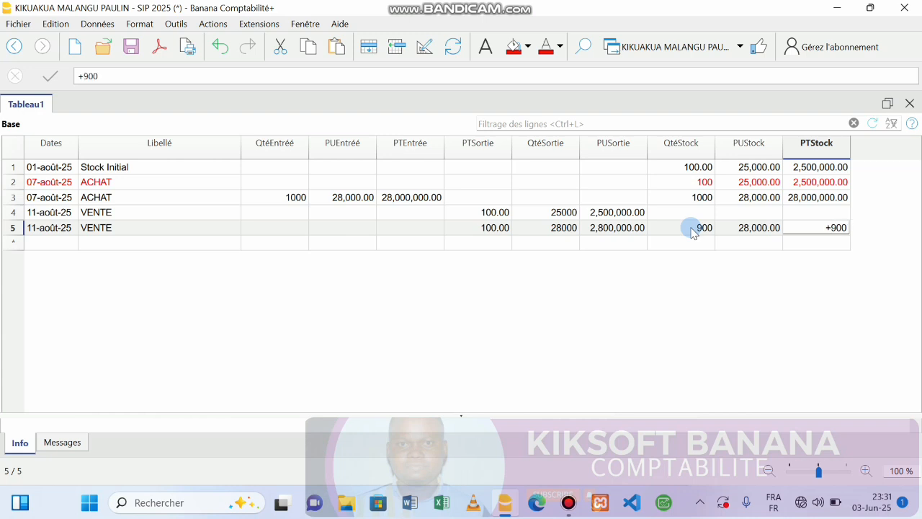
pyautogui.write('*28000')
pyautogui.press('Return')
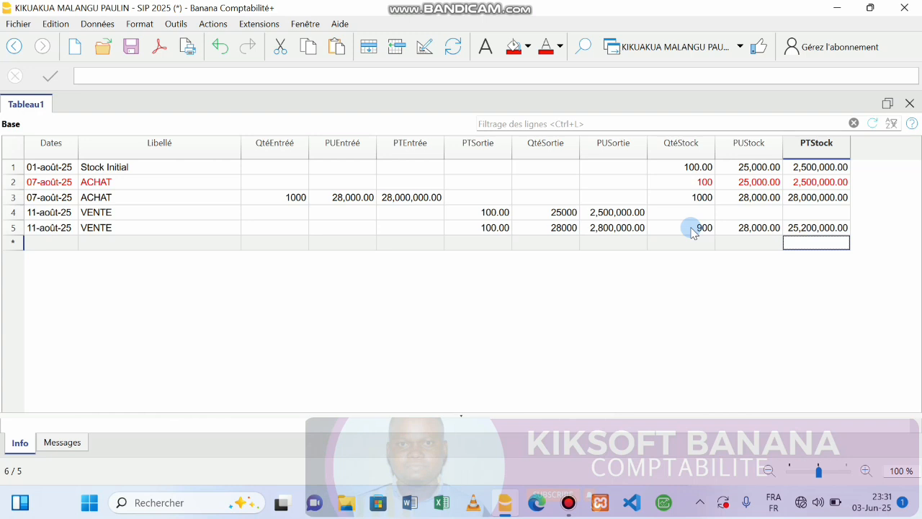
# Step: Start row 6 with date 18-août-25 and label VENTE
pyautogui.click(35, 244)
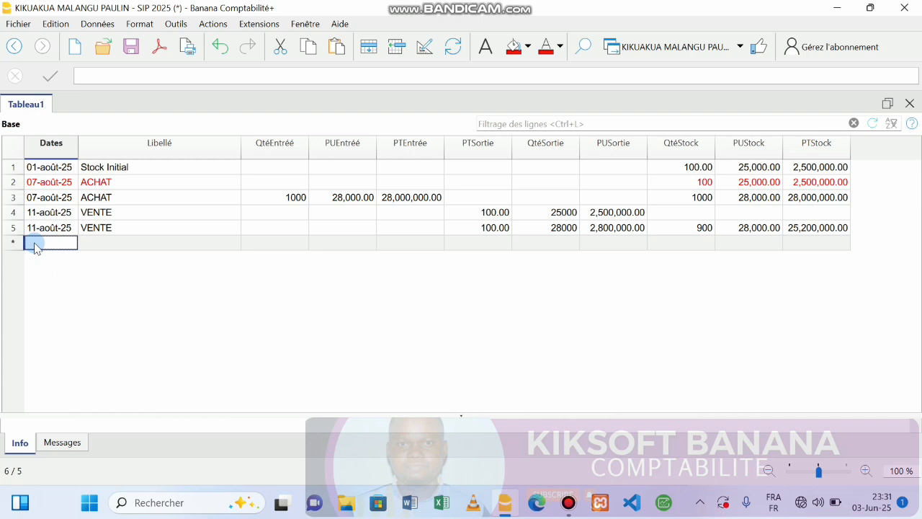
pyautogui.write('18')
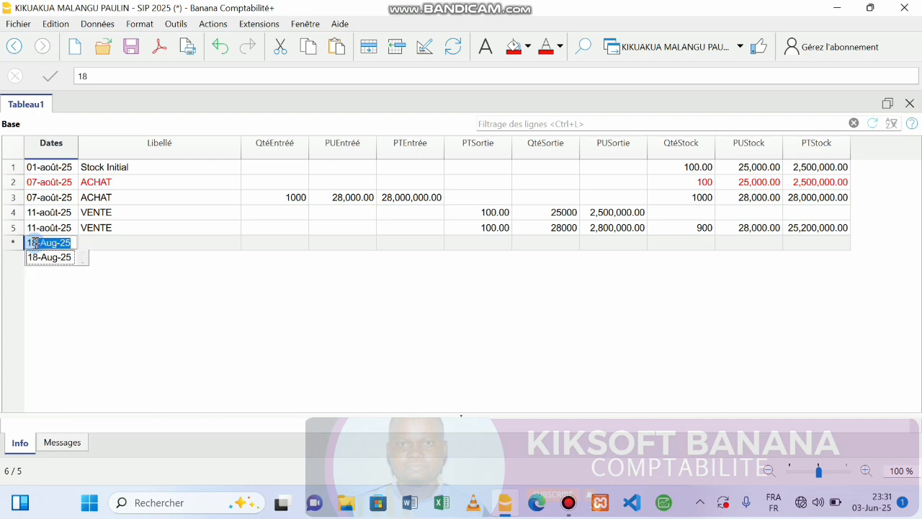
pyautogui.press('Return')
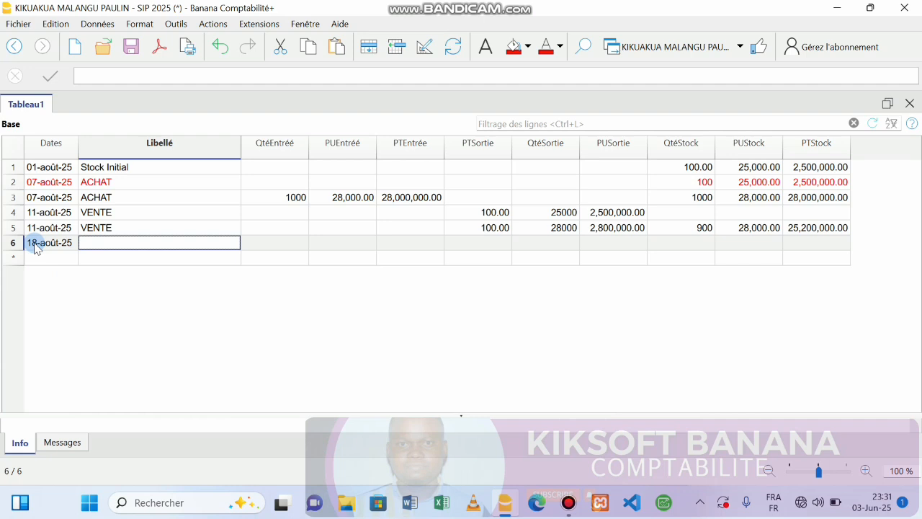
pyautogui.write('VENTE')
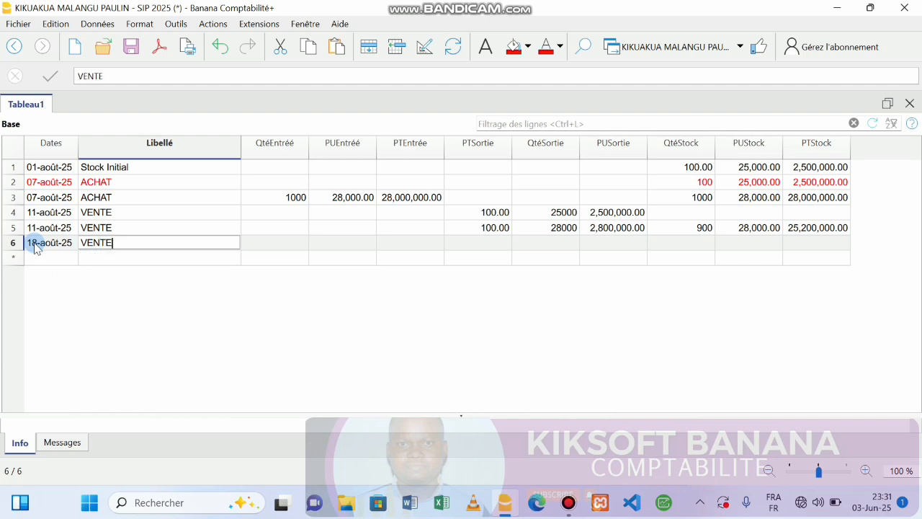
pyautogui.press('Return')
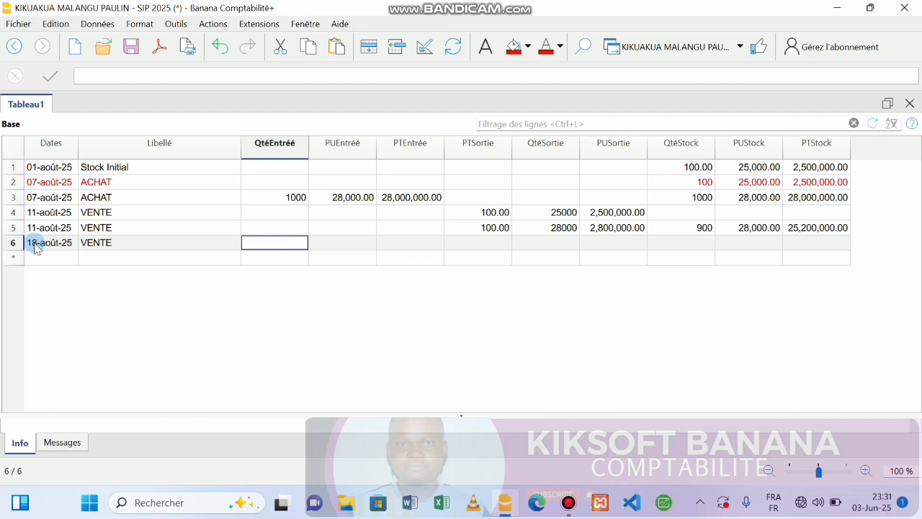
pyautogui.press('Tab')
pyautogui.press('Tab')
pyautogui.press('Tab')
pyautogui.hotkey('ctrl', 's')
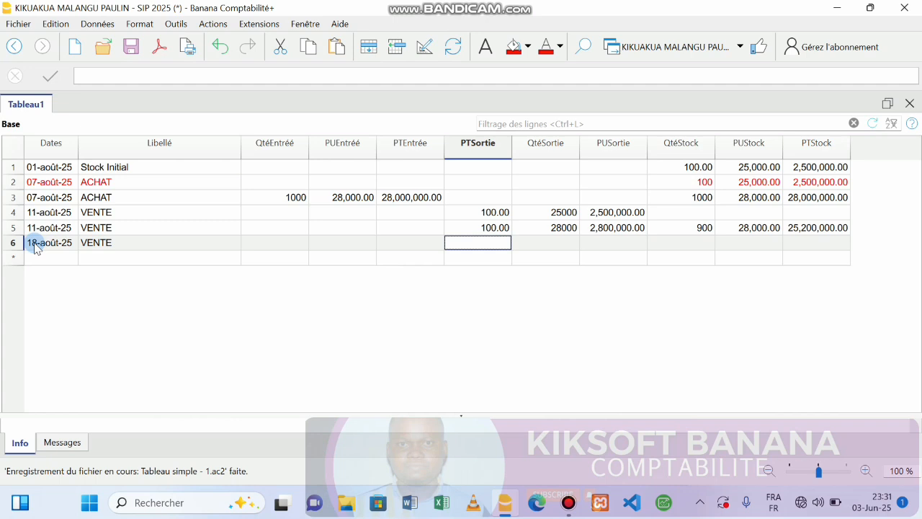
# Step: Enter row 6's sale of 300 at 28000, totalling +300*28000 = 8,400,000.00
pyautogui.write('300')
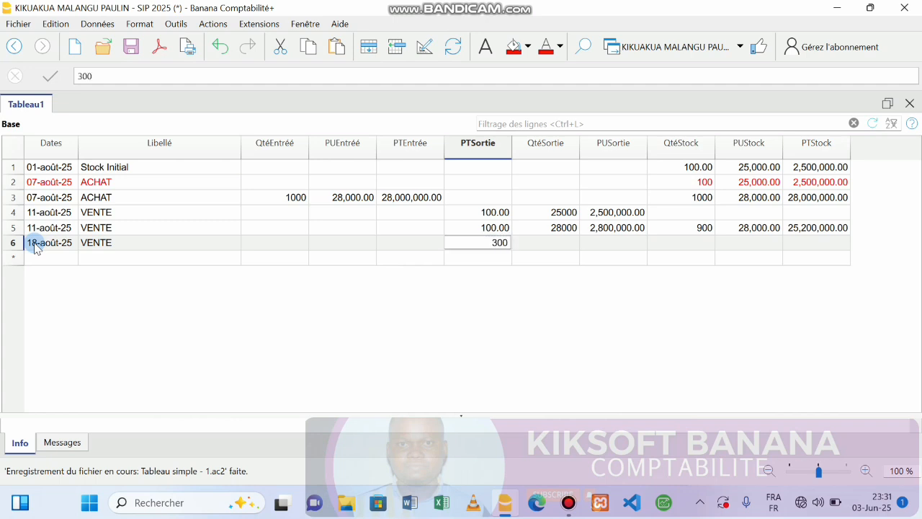
pyautogui.press('Tab')
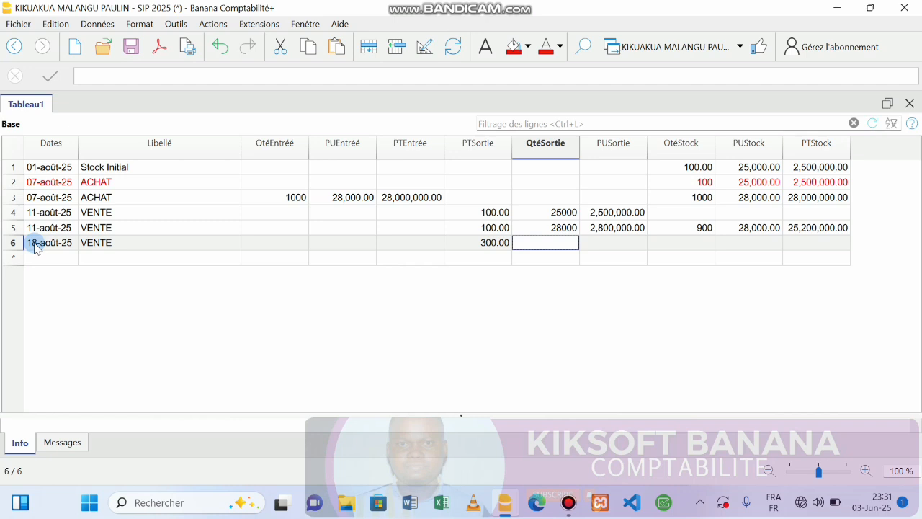
pyautogui.write('28000')
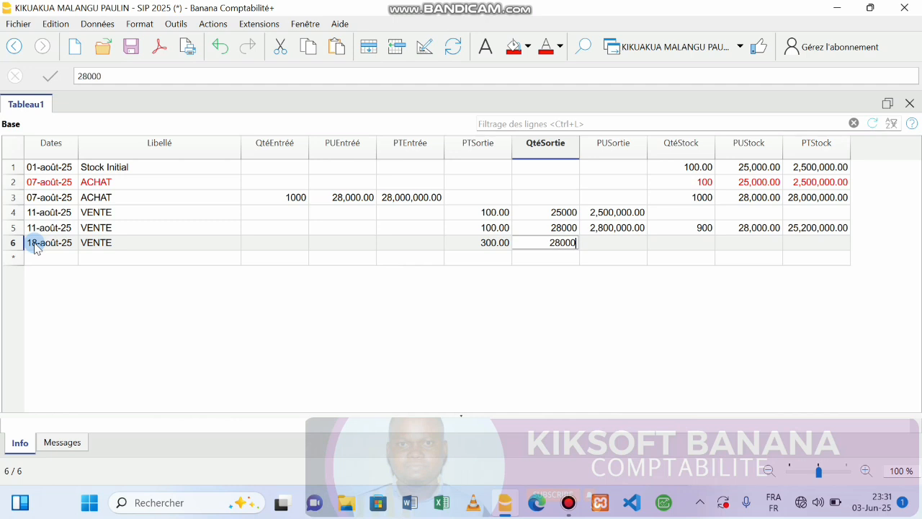
pyautogui.press('Tab')
pyautogui.press('F2')
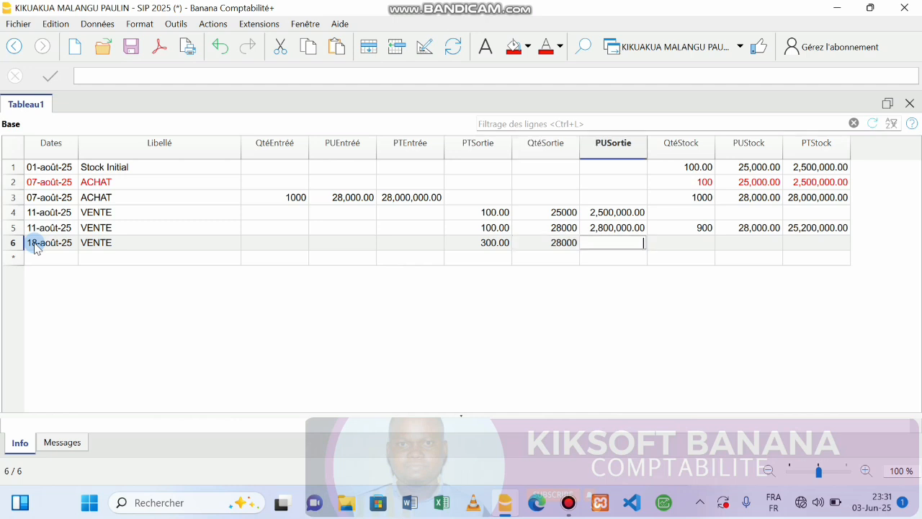
pyautogui.write('+300*28000')
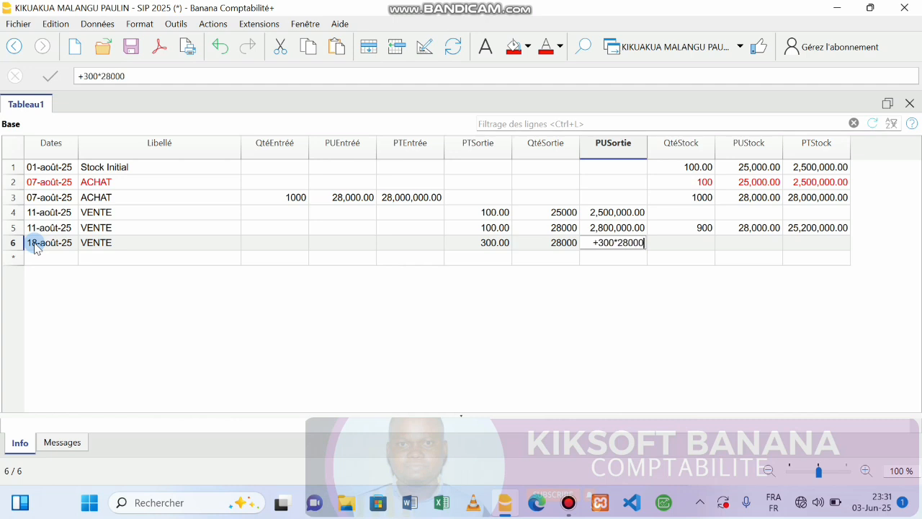
pyautogui.press('Tab')
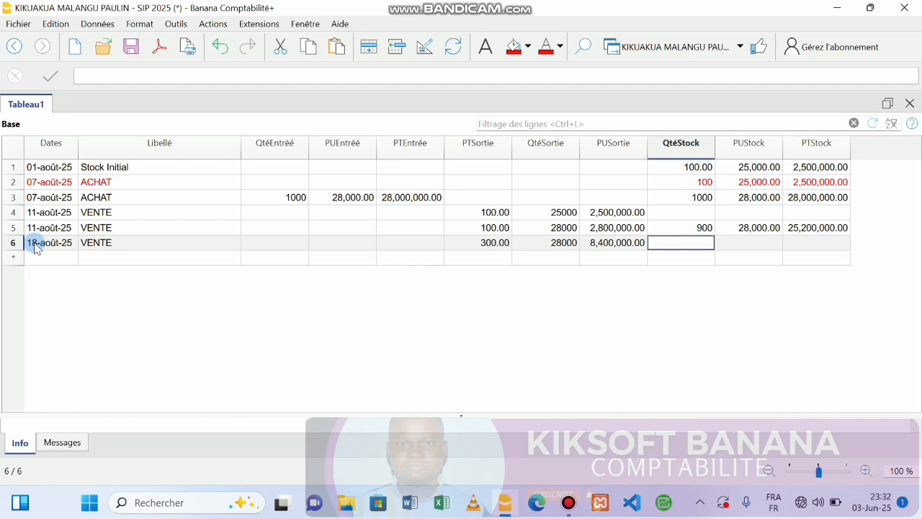
# Step: Set row 6's stock to 600 at 28000, valued 16,800,000.00
pyautogui.write('6')
pyautogui.click(689, 229)
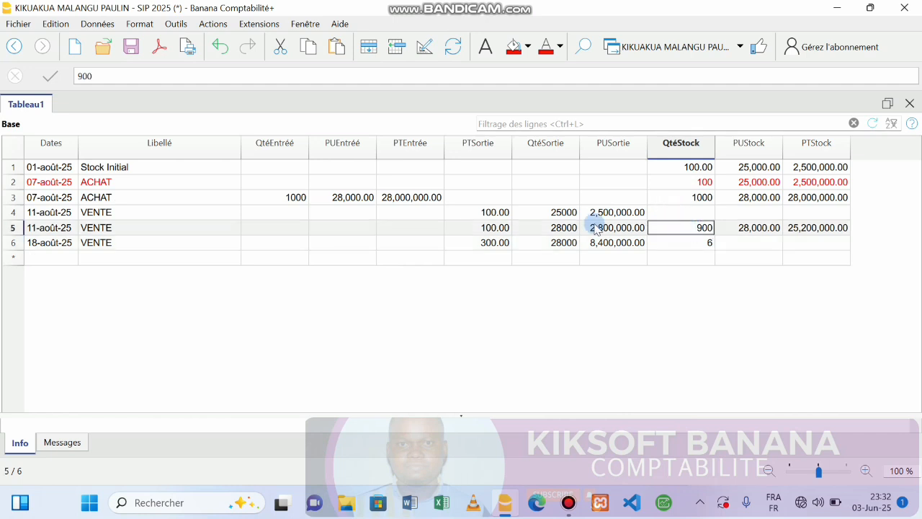
pyautogui.click(490, 243)
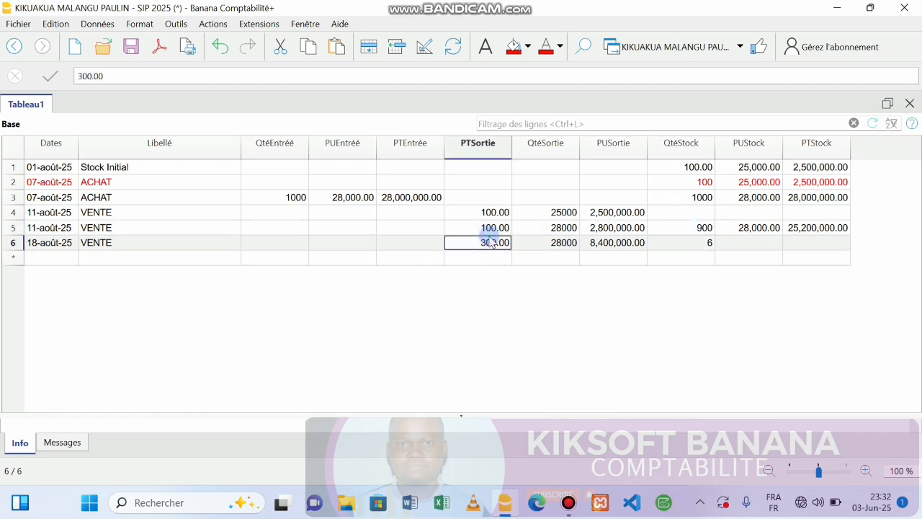
pyautogui.click(697, 243)
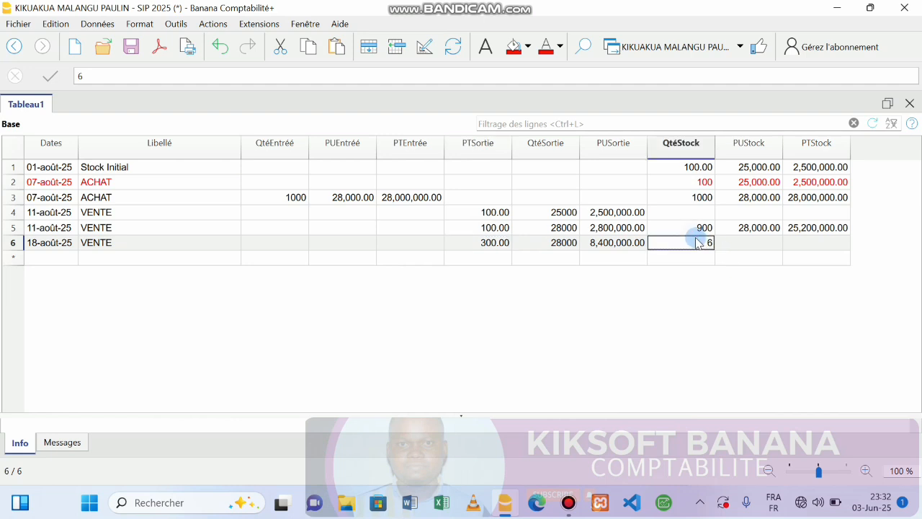
pyautogui.write('600')
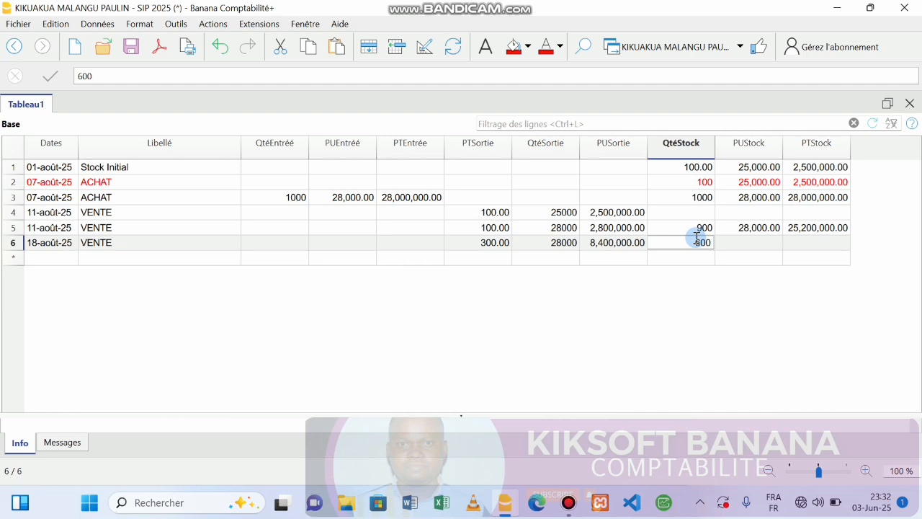
pyautogui.press('Return')
pyautogui.write('28000')
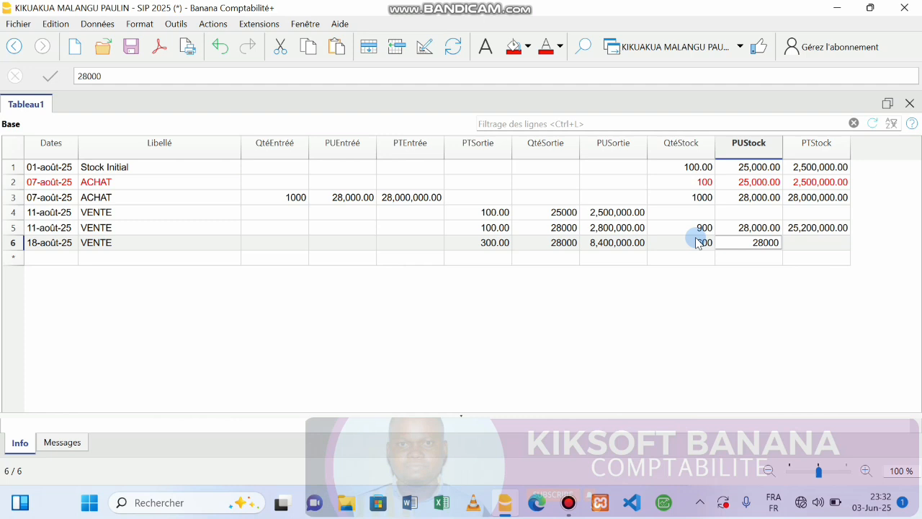
pyautogui.press('Return')
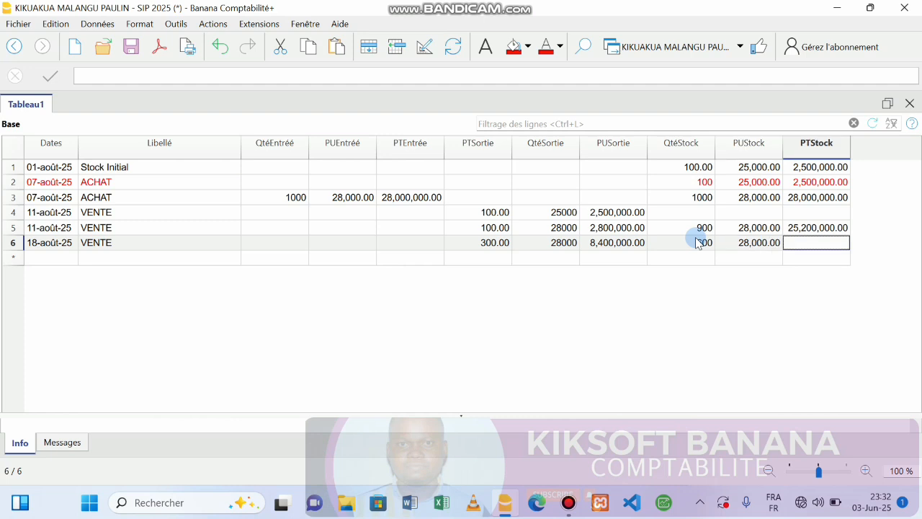
pyautogui.write('*')
pyautogui.write('+')
pyautogui.write('600')
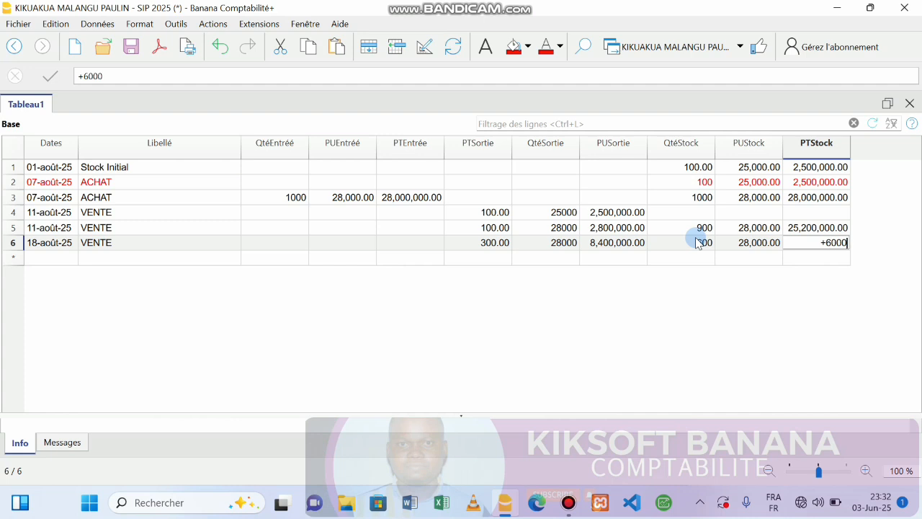
pyautogui.write('*28000')
pyautogui.press('Return')
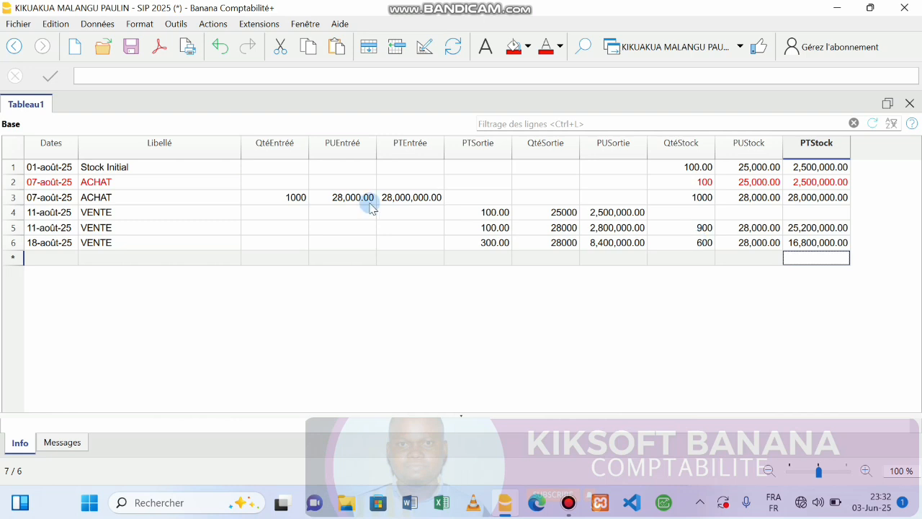
# Step: Start row 7 with date 25-août-25 and label ACHAT
pyautogui.click(52, 259)
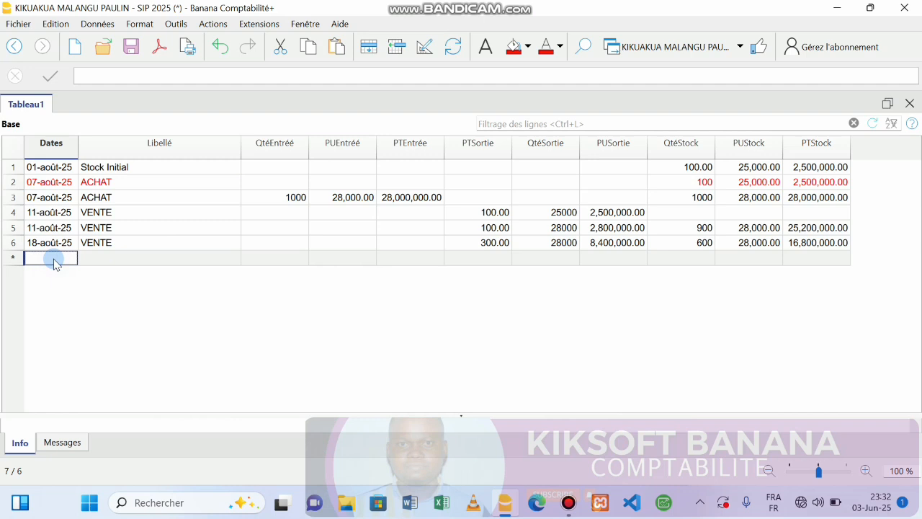
pyautogui.write('25')
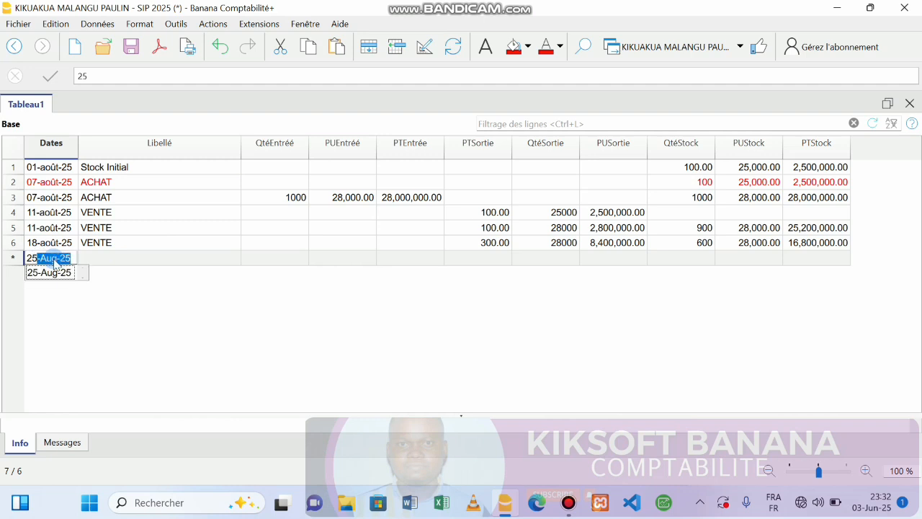
pyautogui.press('Return')
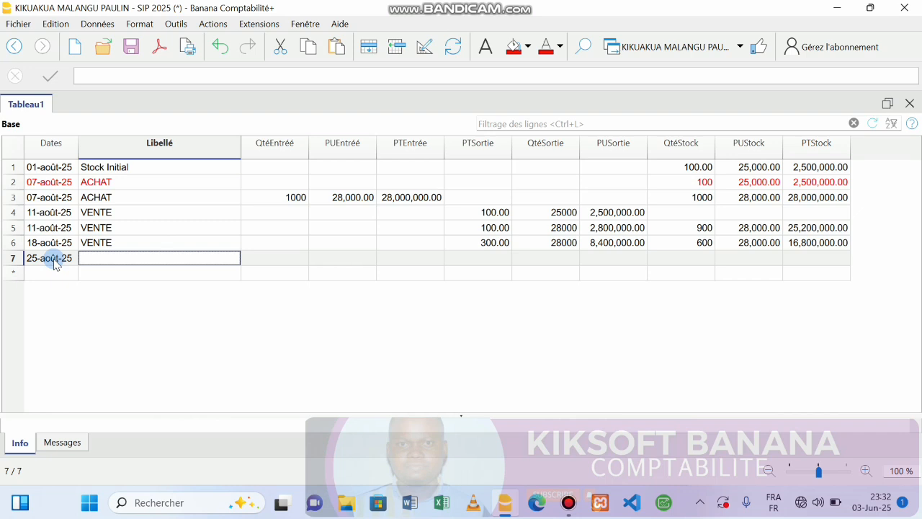
pyautogui.write('ACHAT')
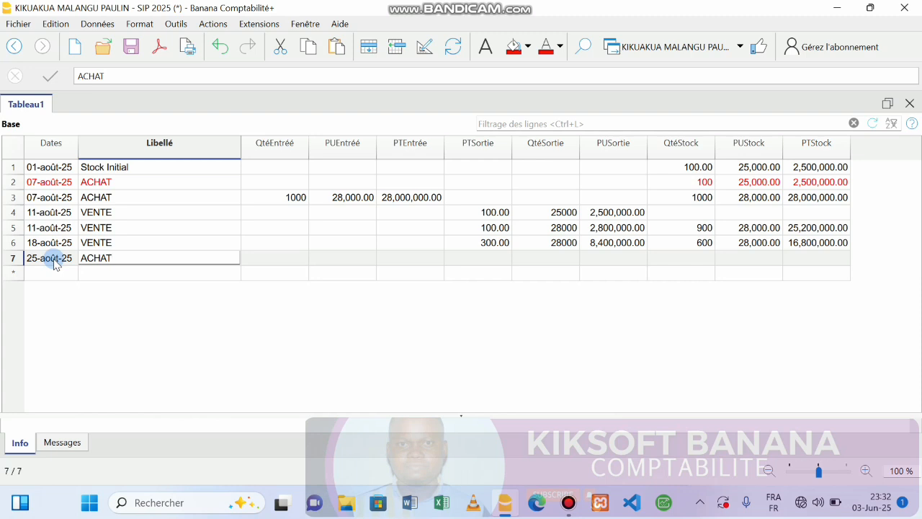
pyautogui.press('Tab')
pyautogui.press('Tab')
pyautogui.hotkey('shift', 'Tab')
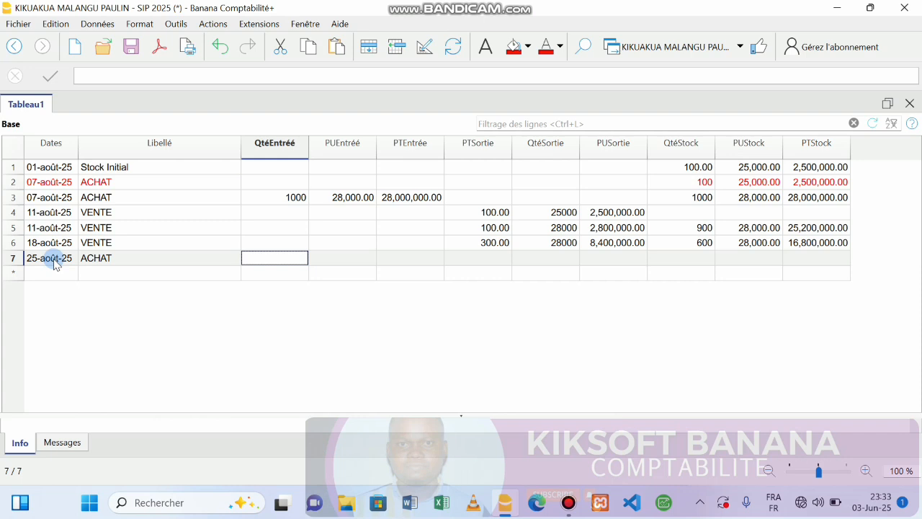
# Step: Enter the purchase of 380 at 28000, totalling +380*28000 = 10,640,000.00
pyautogui.write('380')
pyautogui.press('Tab')
pyautogui.write('28000')
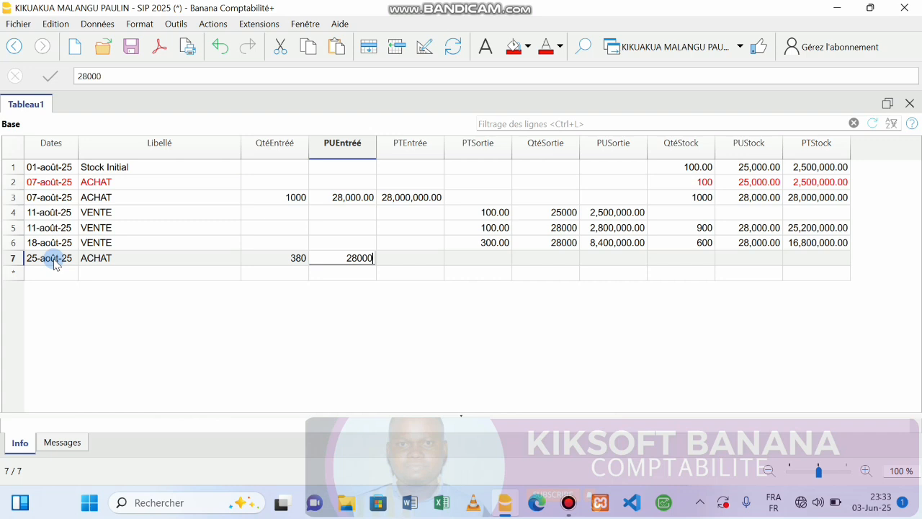
pyautogui.press('Tab')
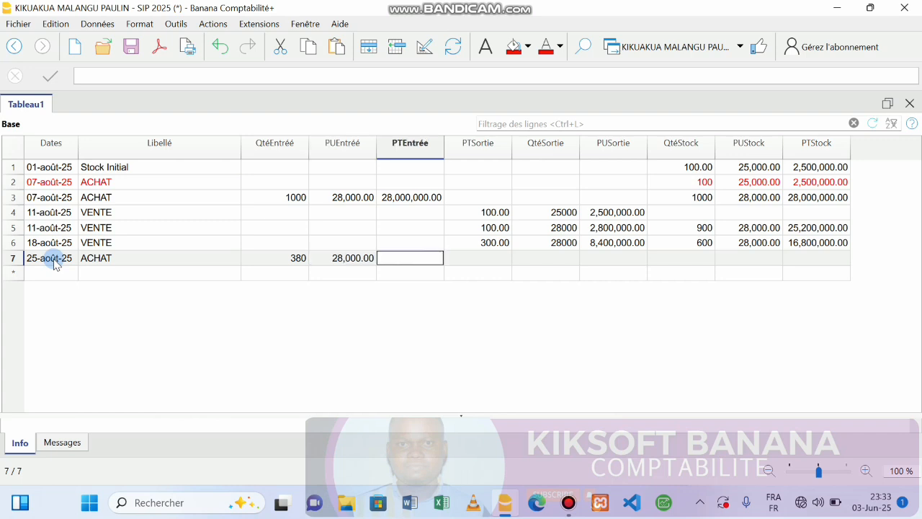
pyautogui.press('F2')
pyautogui.write('+380*280000.00')
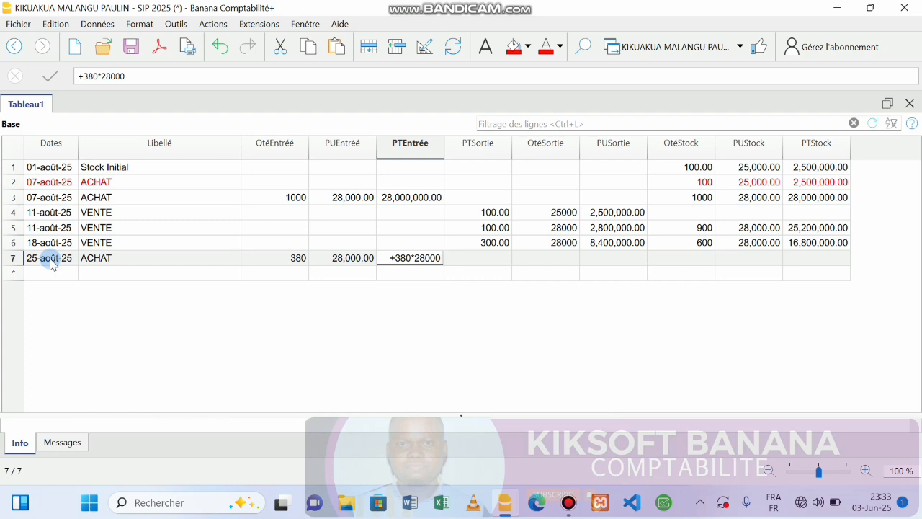
pyautogui.press('Return')
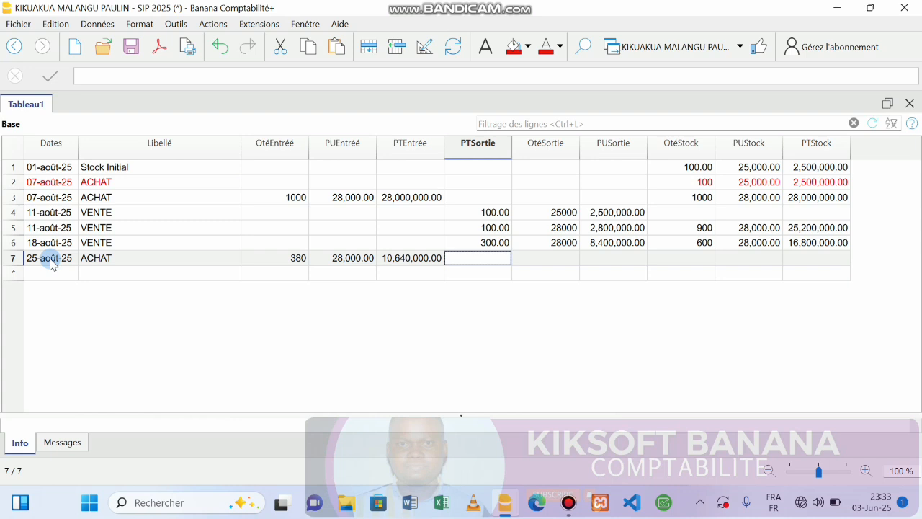
# Step: Set row 7's stock to 600 at 28000, valued +600*28000 = 16,800,000.00
pyautogui.press('Right')
pyautogui.press('Right')
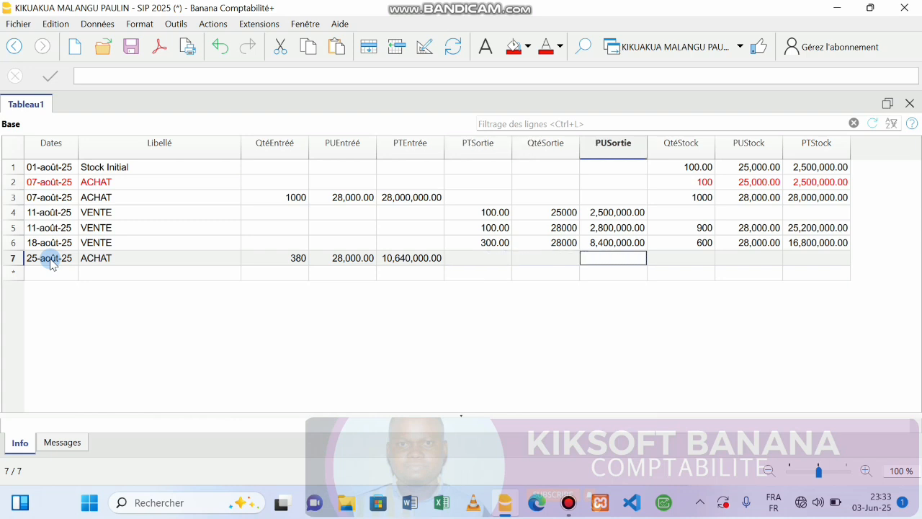
pyautogui.press('Right')
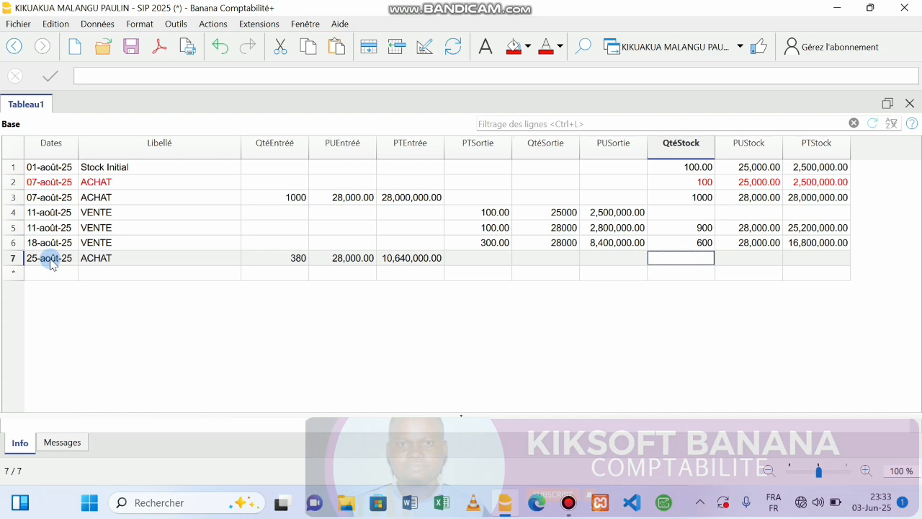
pyautogui.write('600')
pyautogui.press('Return')
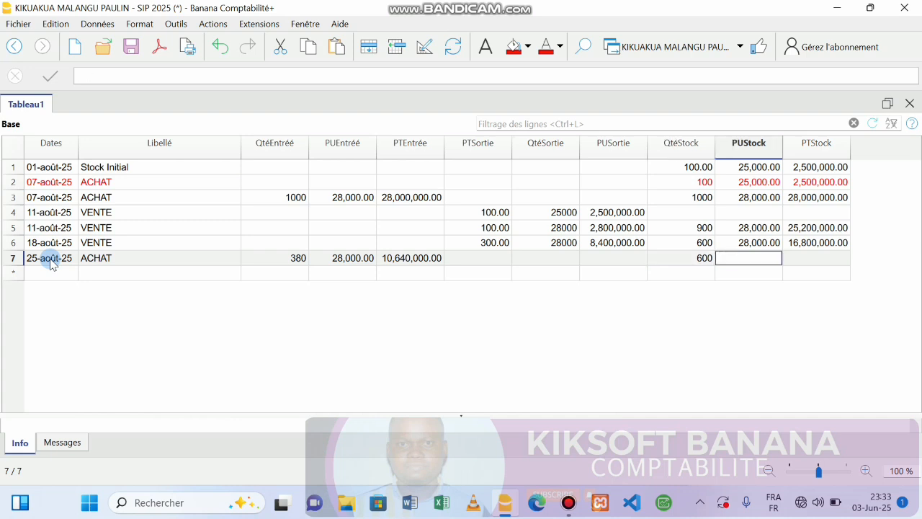
pyautogui.write('28000')
pyautogui.press('Return')
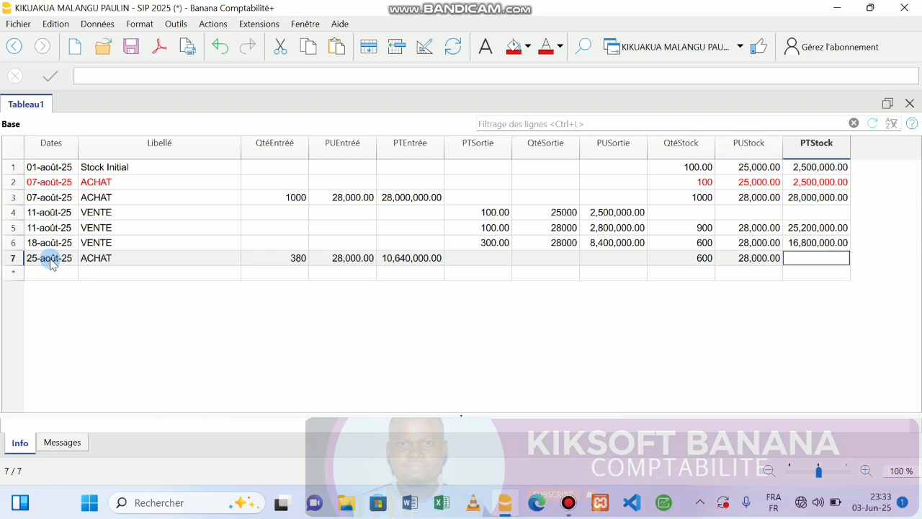
pyautogui.press('F2')
pyautogui.write('+600*')
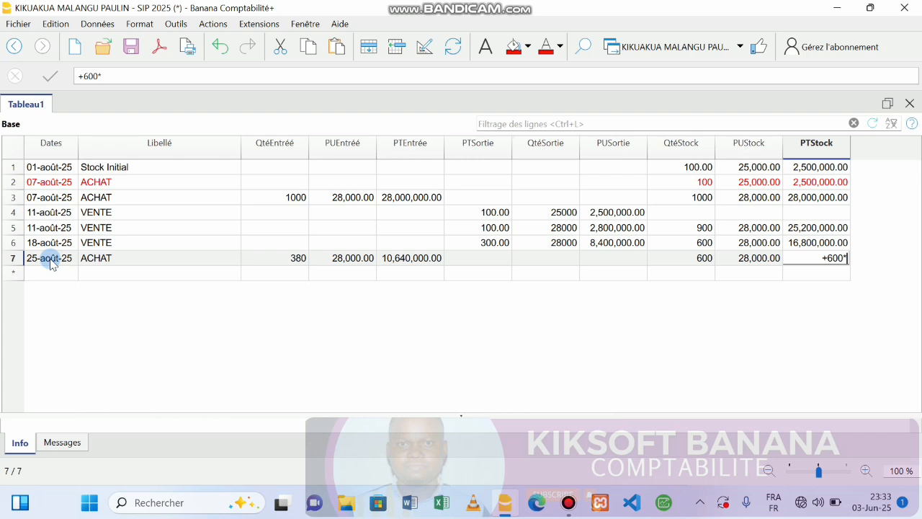
pyautogui.write('28000')
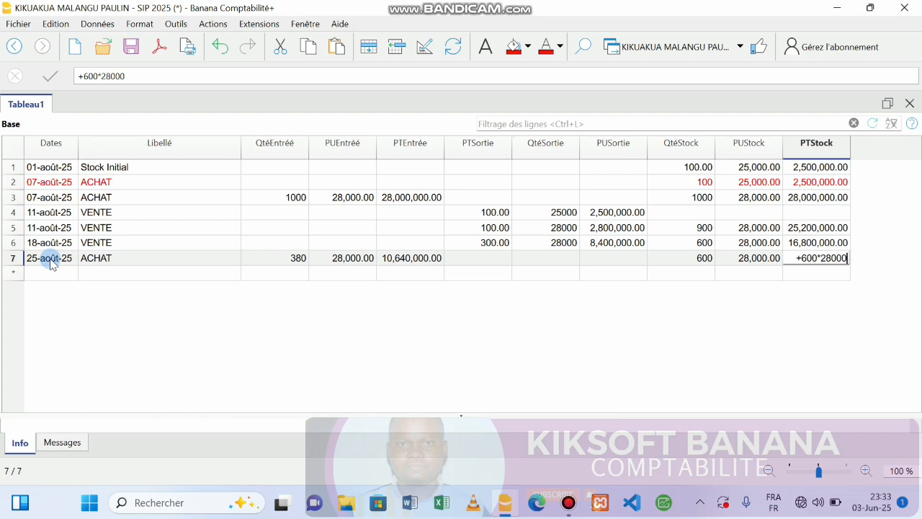
pyautogui.press('Return')
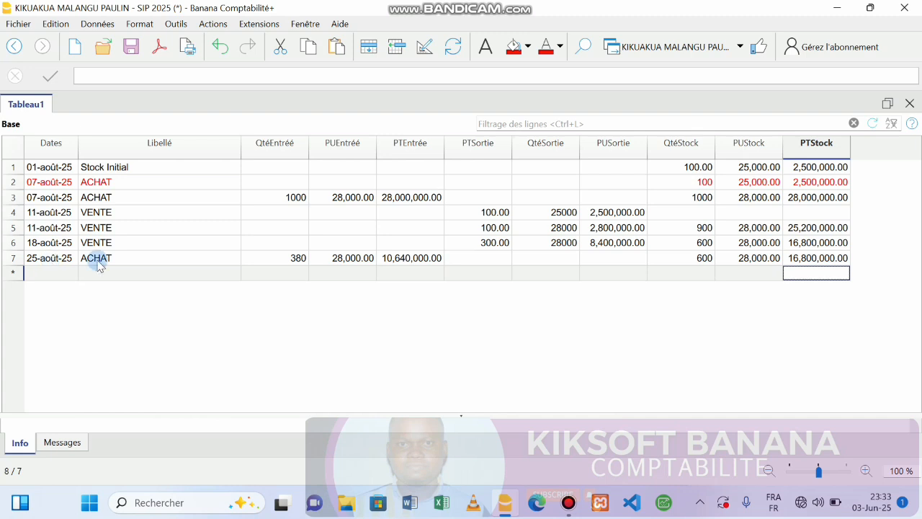
# Step: Start row 8 with date 25-août-25 and label ACHAT
pyautogui.click(64, 274)
pyautogui.write('25')
pyautogui.press('Return')
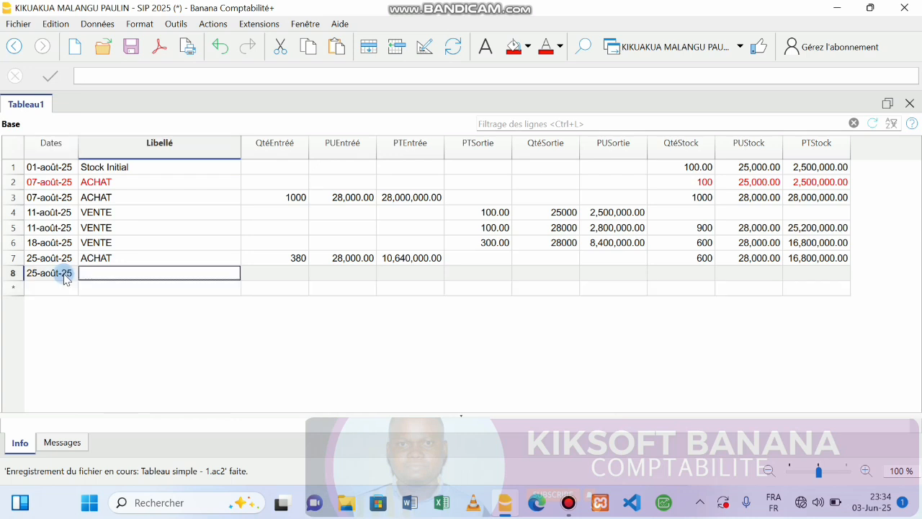
pyautogui.write('AC')
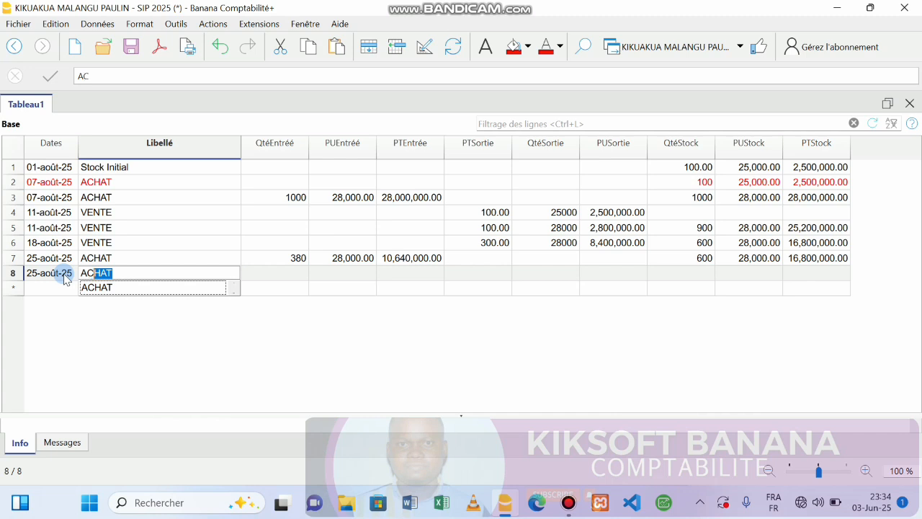
pyautogui.write('HAT')
pyautogui.press('Return')
pyautogui.press('Return')
# Step: Set row 8's stock layer to 380 at 28000, valued +380*28000 = 10,640,000.00
pyautogui.press('Return')
pyautogui.press('Return')
pyautogui.press('Return')
pyautogui.press('Return')
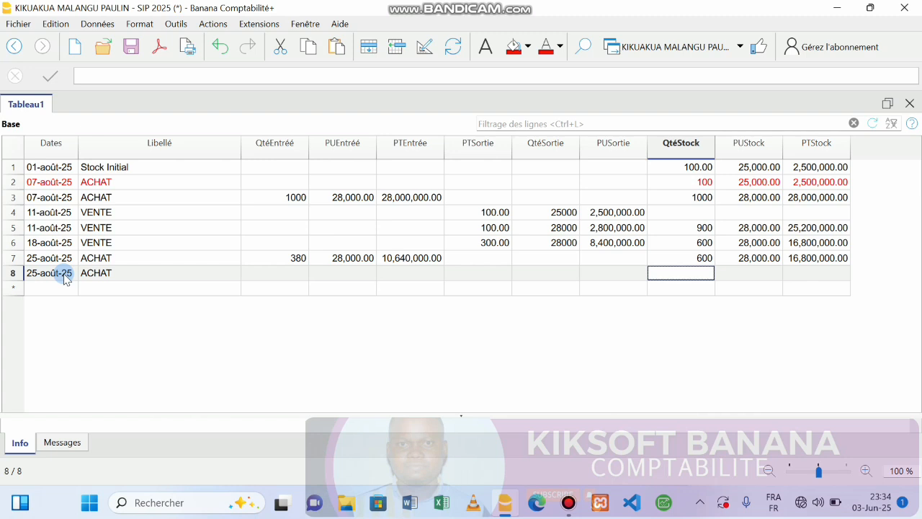
pyautogui.write('380')
pyautogui.press('Return')
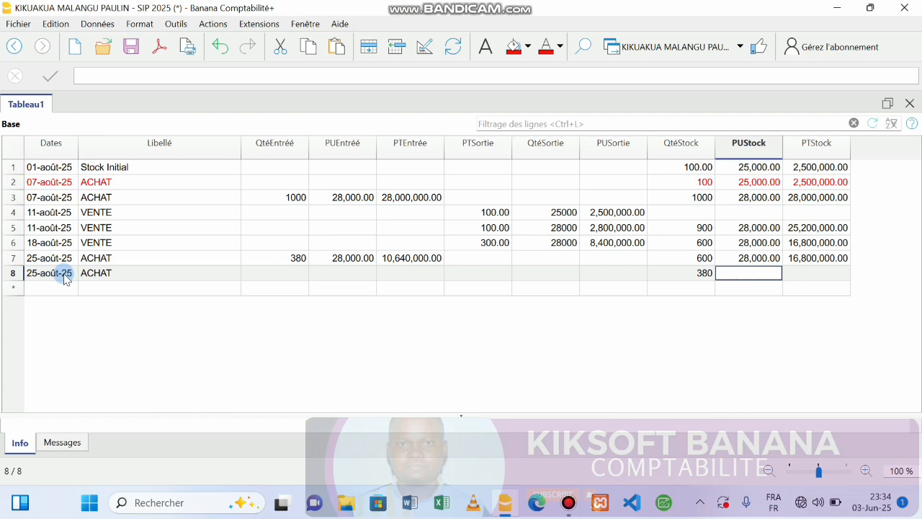
pyautogui.write('28000')
pyautogui.press('Return')
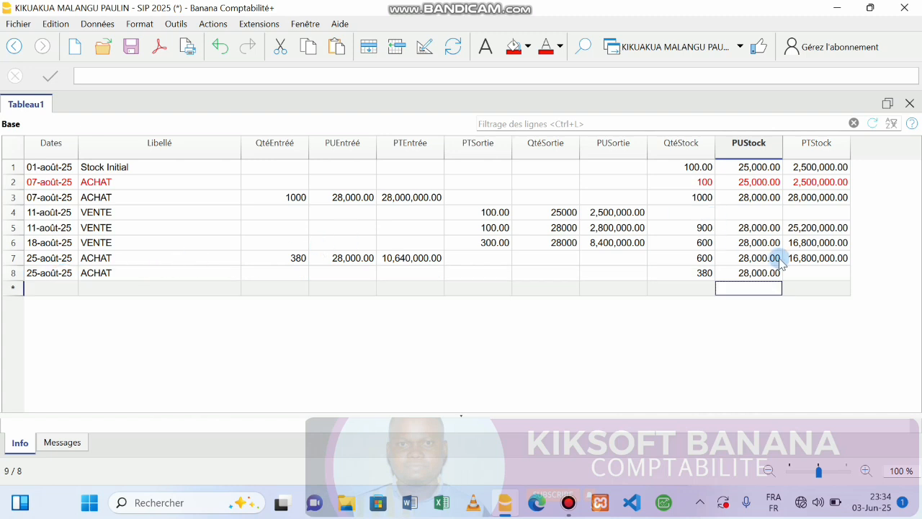
pyautogui.click(792, 273)
pyautogui.click(792, 273)
pyautogui.write('+380')
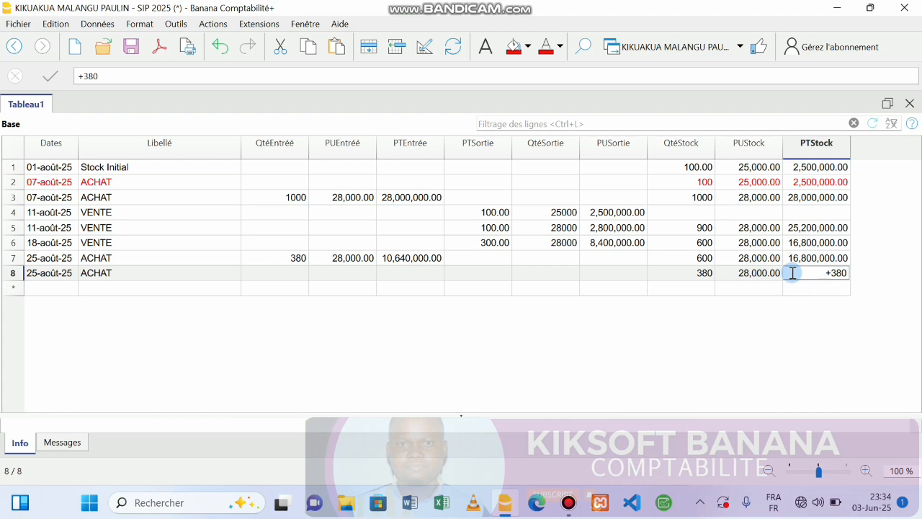
pyautogui.write('*28000')
pyautogui.press('Return')
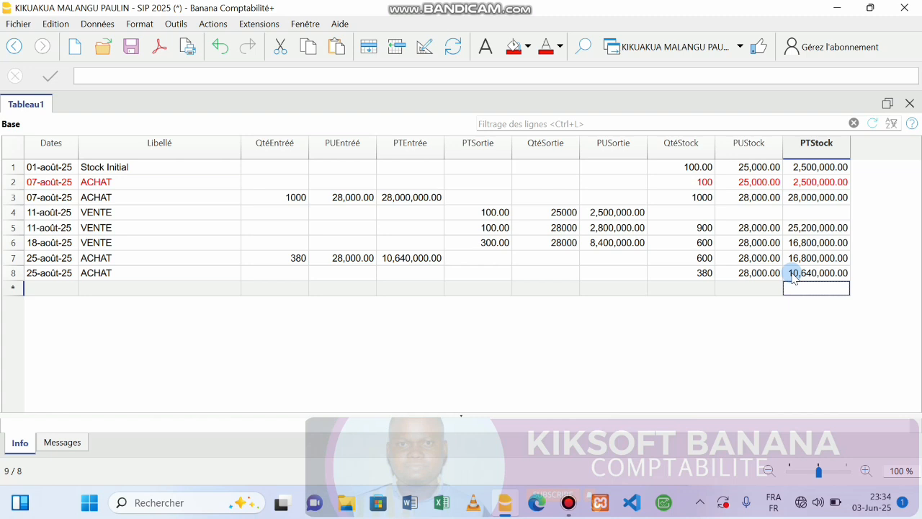
# Step: Start row 9 with date 31-août-25 and label TOTAL, saving the file
pyautogui.click(54, 291)
pyautogui.write('31')
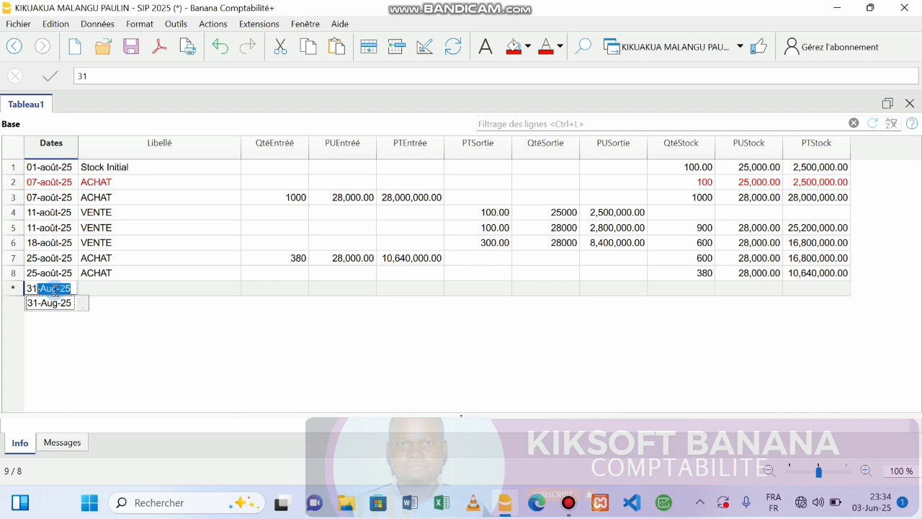
pyautogui.press('Return')
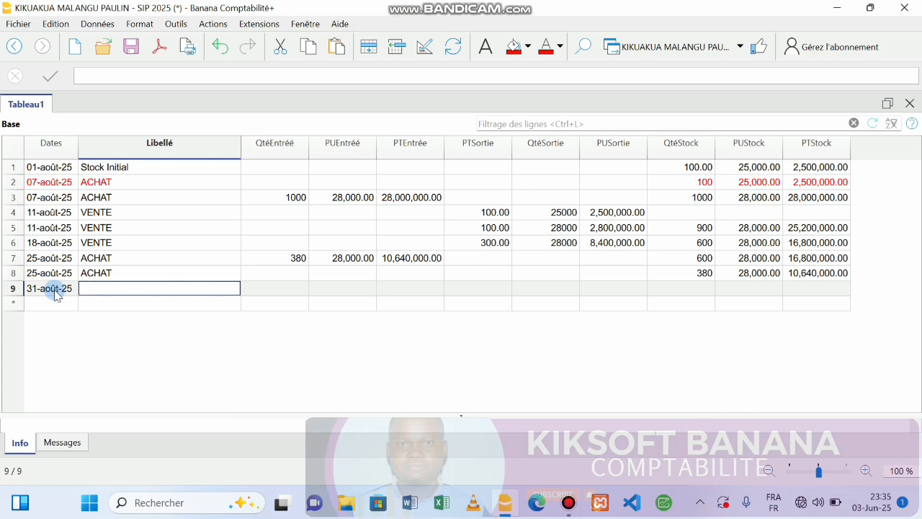
pyautogui.hotkey('ctrl', 's')
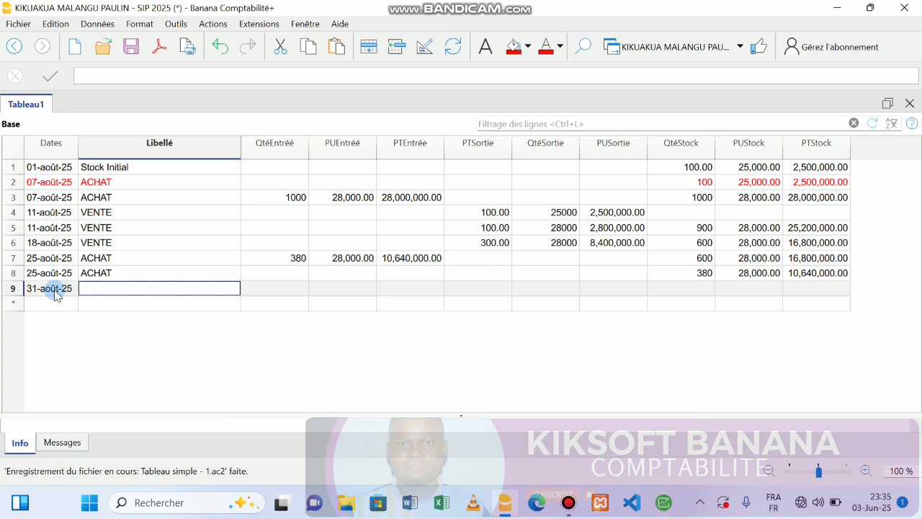
pyautogui.write('TOTAL')
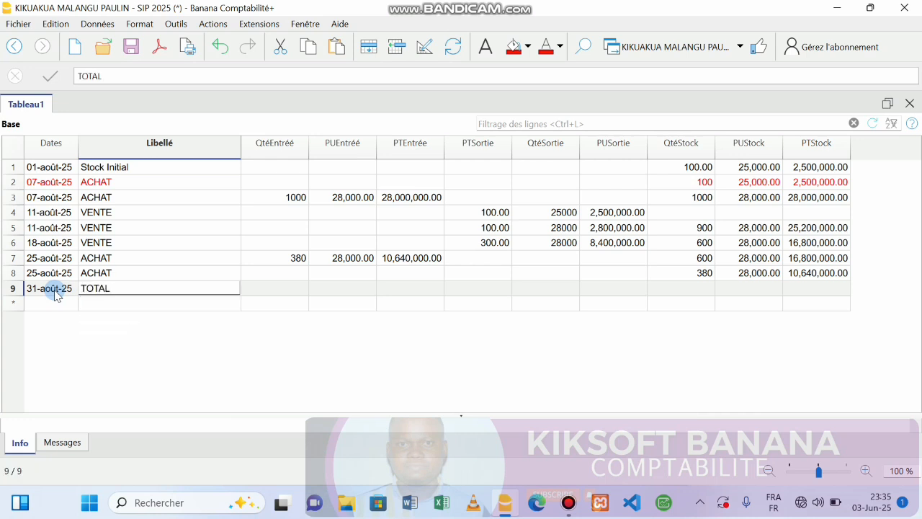
pyautogui.press('Return')
# Step: Enter the total incoming quantity as +1000+380, giving 1380
pyautogui.press('F2')
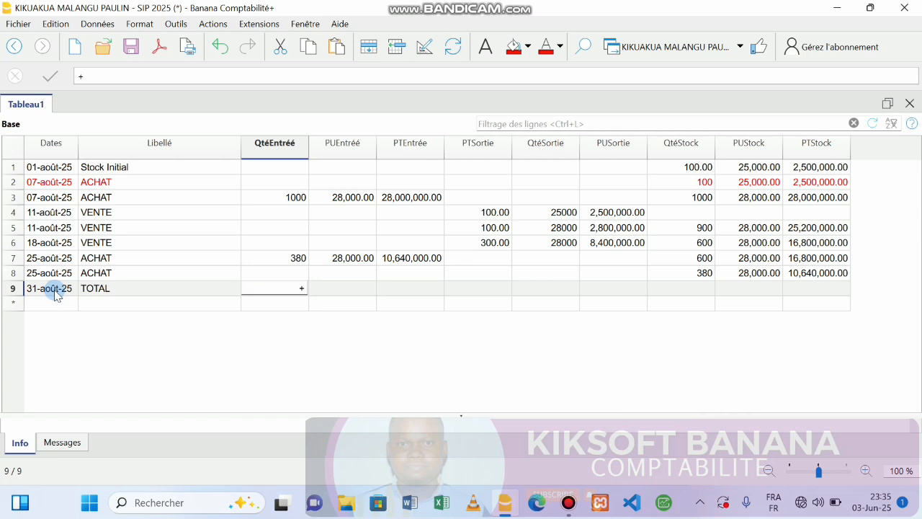
pyautogui.write('+1000')
pyautogui.press('BackSpace')
pyautogui.write('+')
pyautogui.press('BackSpace')
pyautogui.write('0+380')
pyautogui.press('Return')
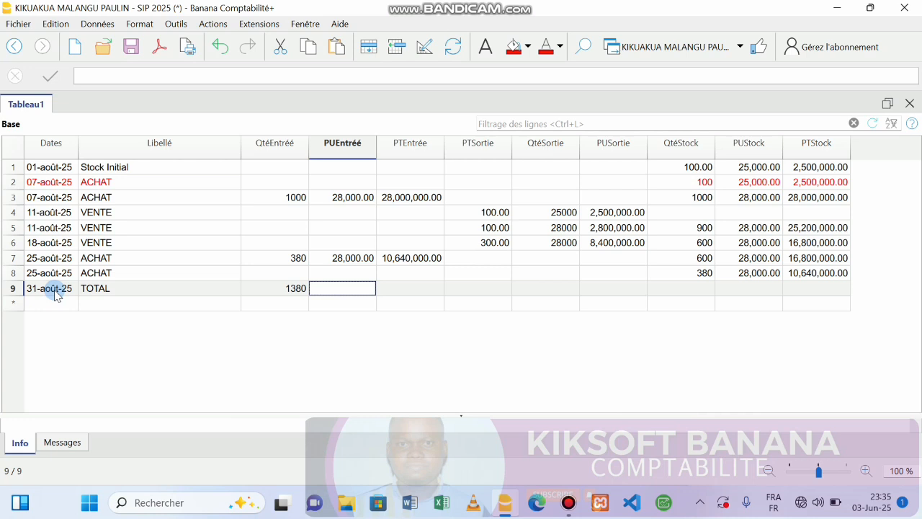
# Step: Enter +28000+10640000 in the TOTAL row's PTEntrée, showing 10,668,000.00
pyautogui.press('Right')
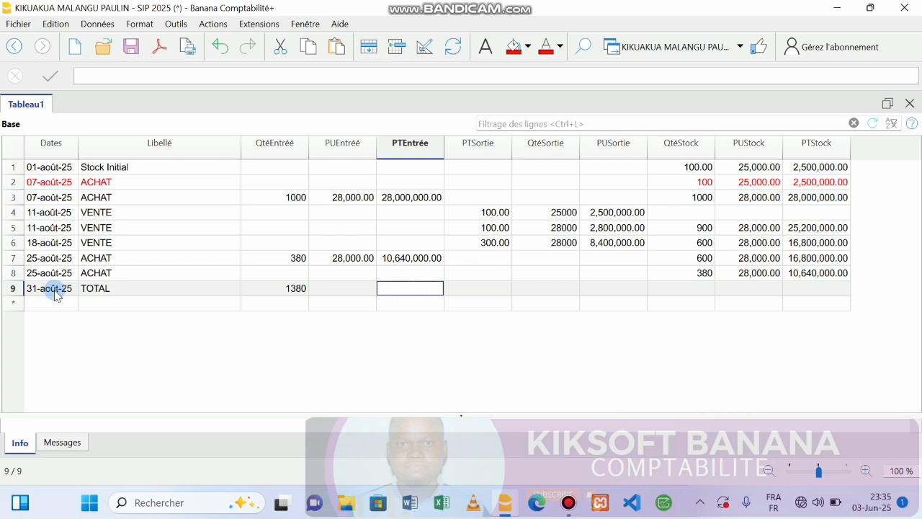
pyautogui.press('F2')
pyautogui.write('+28000')
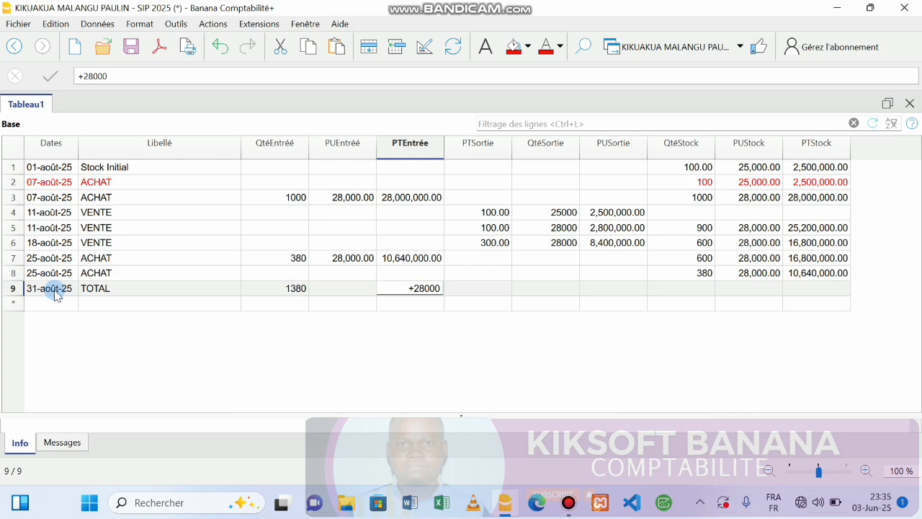
pyautogui.write('+10640')
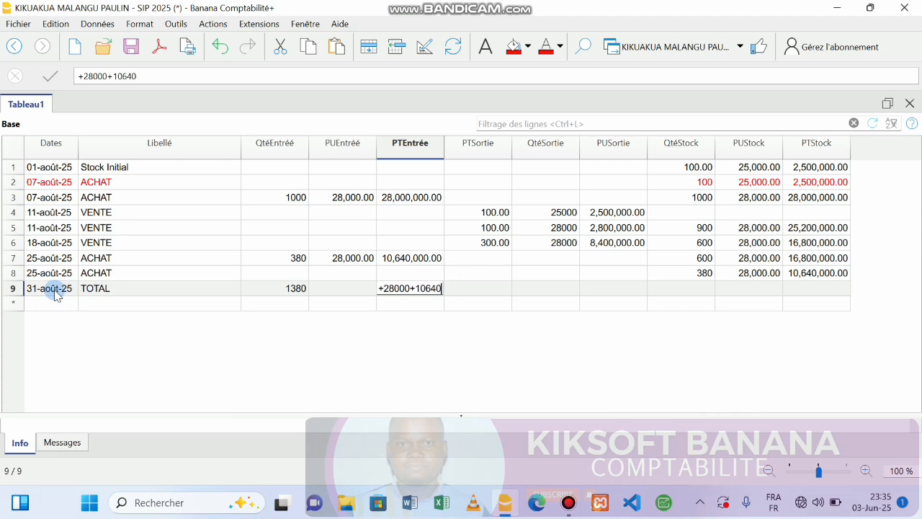
pyautogui.write('000')
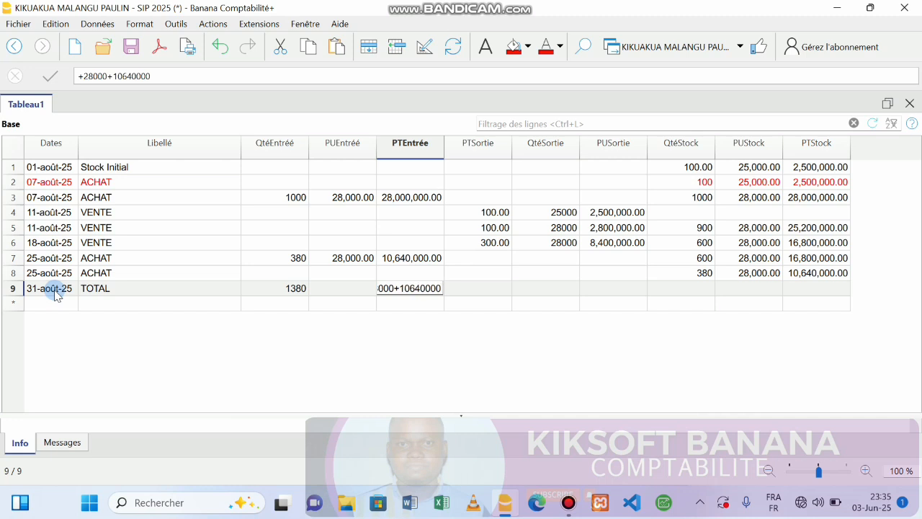
pyautogui.press('Return')
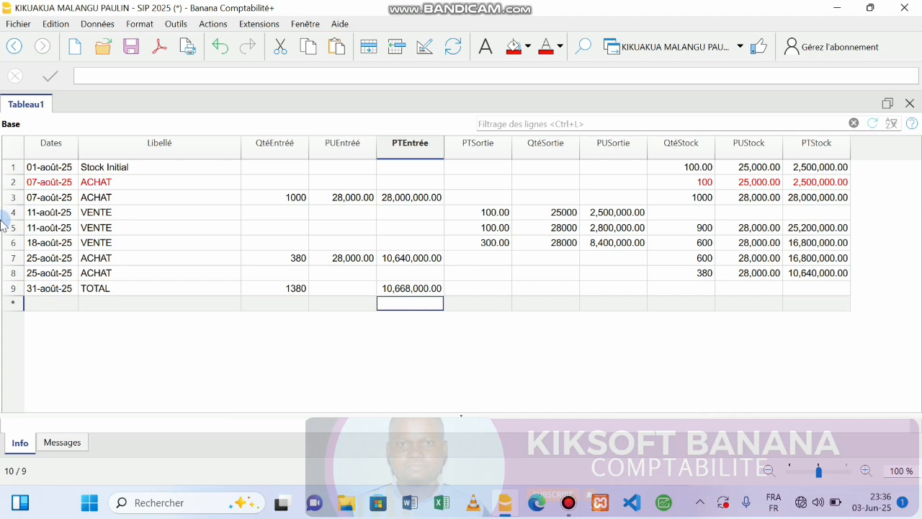
pyautogui.click(404, 289)
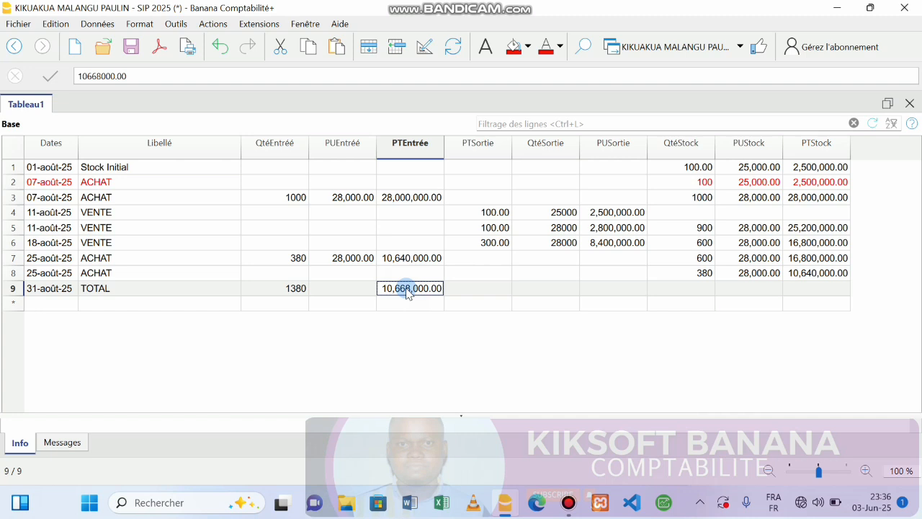
pyautogui.doubleClick(408, 291)
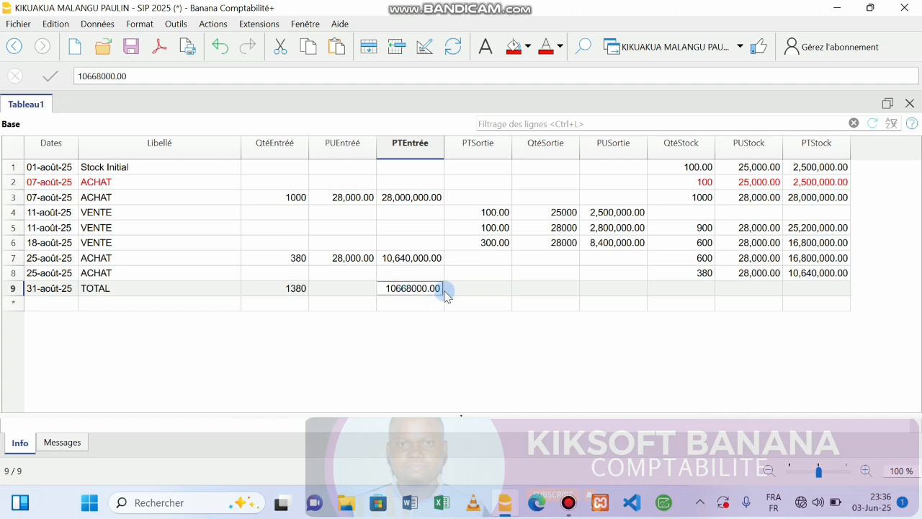
pyautogui.click(441, 289)
pyautogui.press('BackSpace')
pyautogui.press('BackSpace')
pyautogui.press('BackSpace')
pyautogui.press('BackSpace')
pyautogui.press('BackSpace')
pyautogui.press('BackSpace')
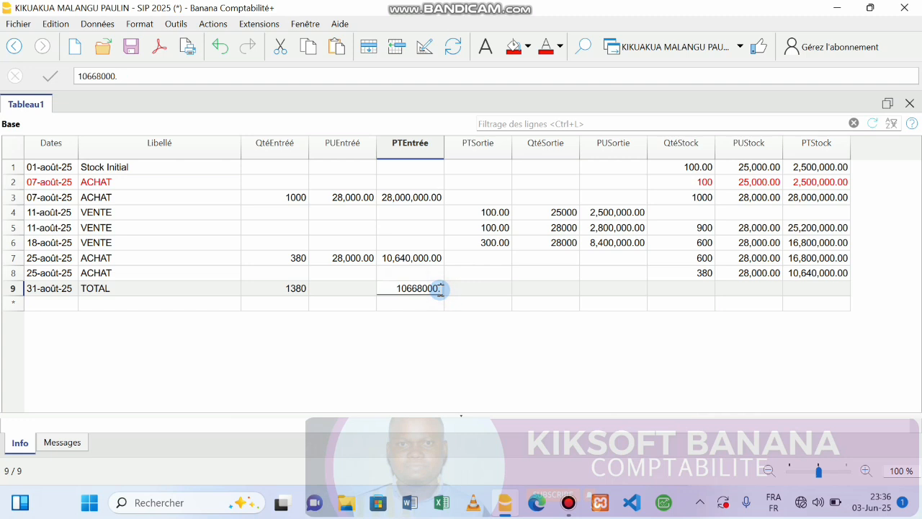
pyautogui.press('BackSpace')
pyautogui.press('BackSpace')
pyautogui.press('BackSpace')
pyautogui.press('BackSpace')
pyautogui.press('BackSpace')
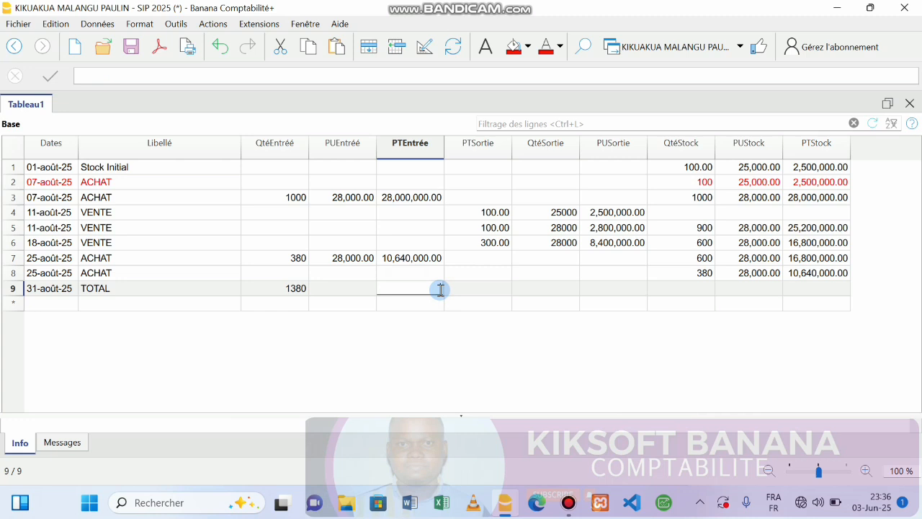
pyautogui.hotkey('ctrl', 's')
pyautogui.write('+')
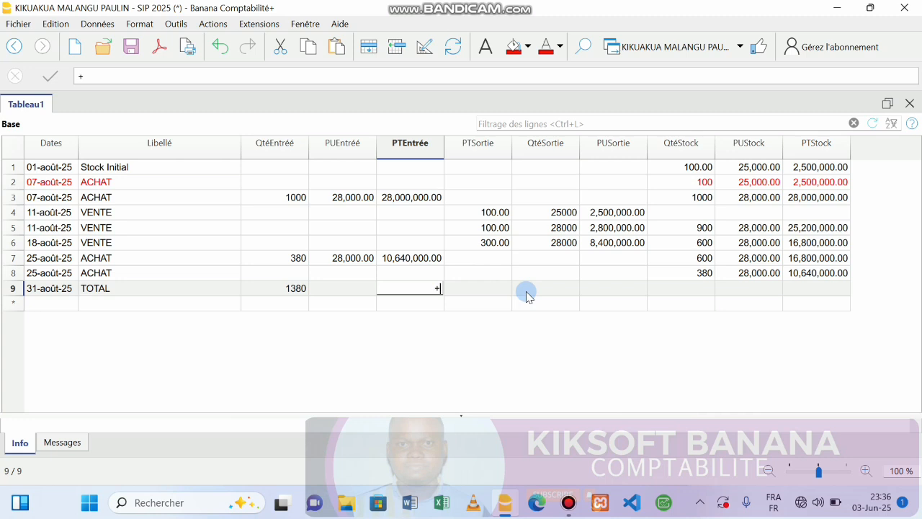
pyautogui.write('28000000')
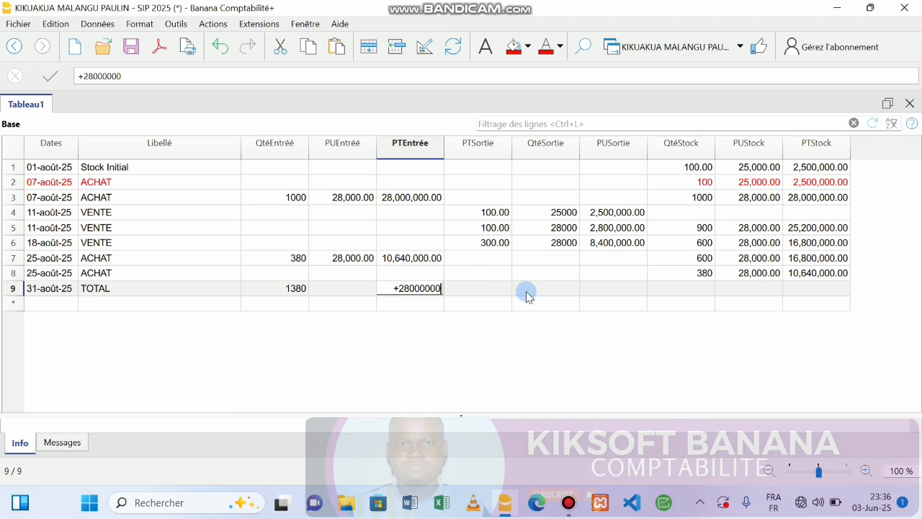
pyautogui.write('+')
pyautogui.write('1064')
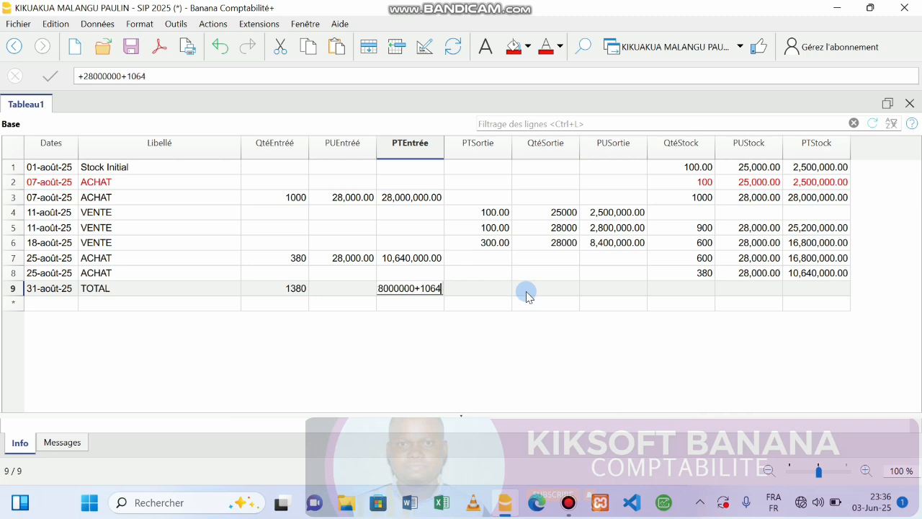
pyautogui.write('000')
pyautogui.press('Return')
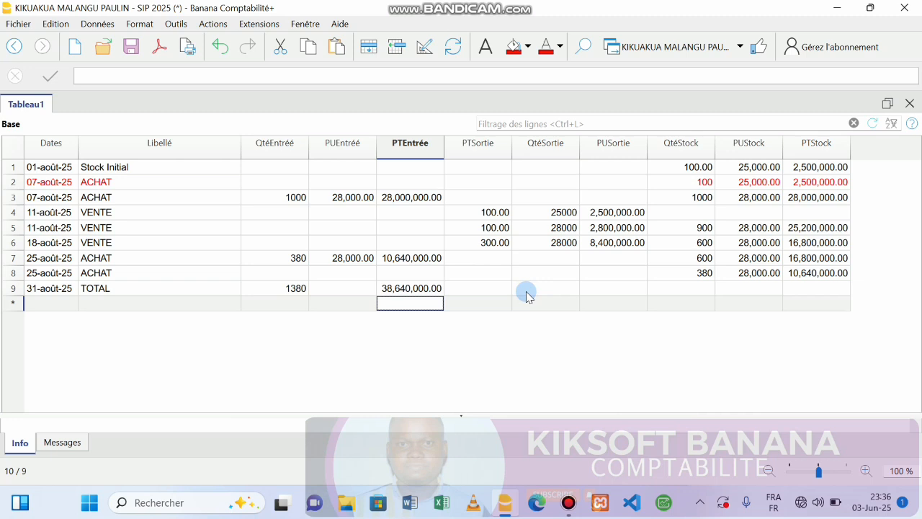
pyautogui.click(488, 289)
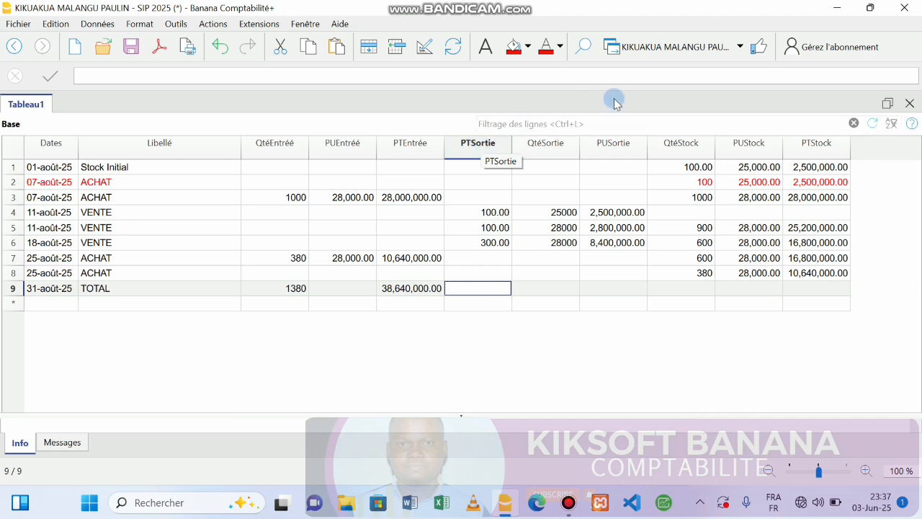
# Step: In Organiser colonnes, move PTSortie below PUSortie in the column order
pyautogui.click(485, 148)
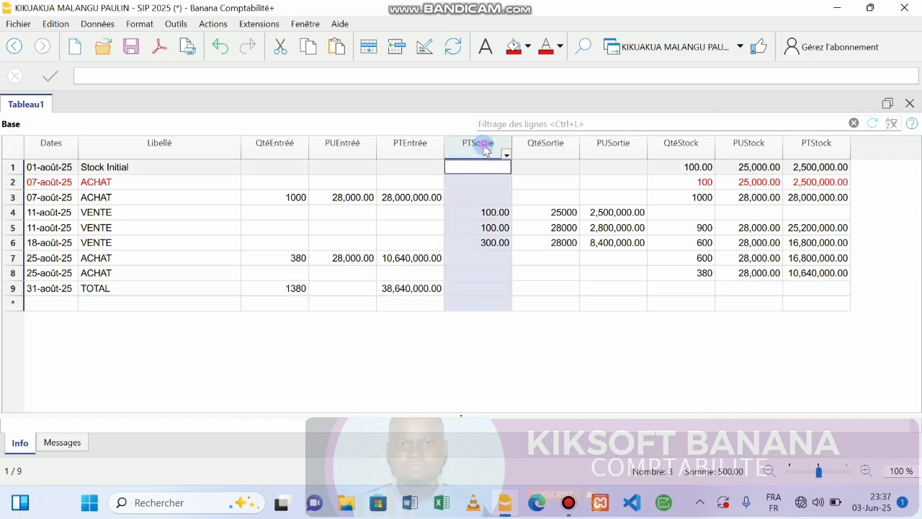
pyautogui.doubleClick(484, 148)
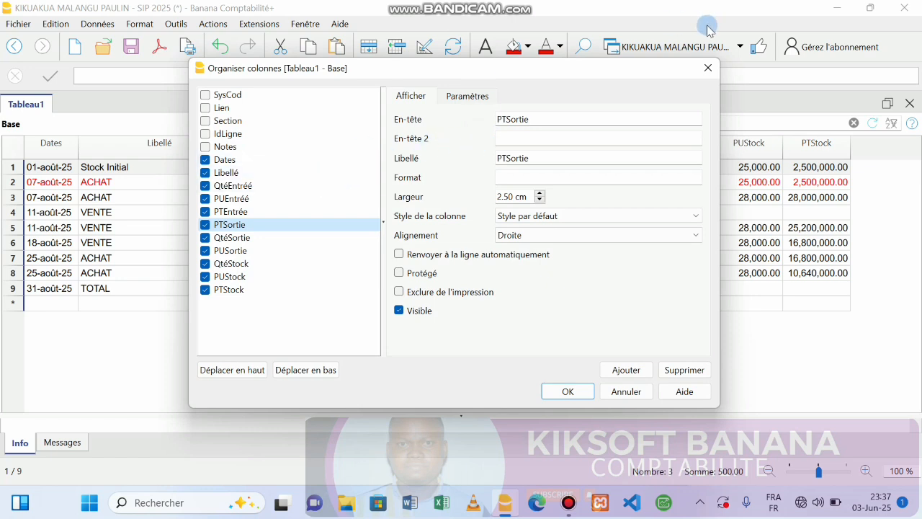
pyautogui.click(708, 68)
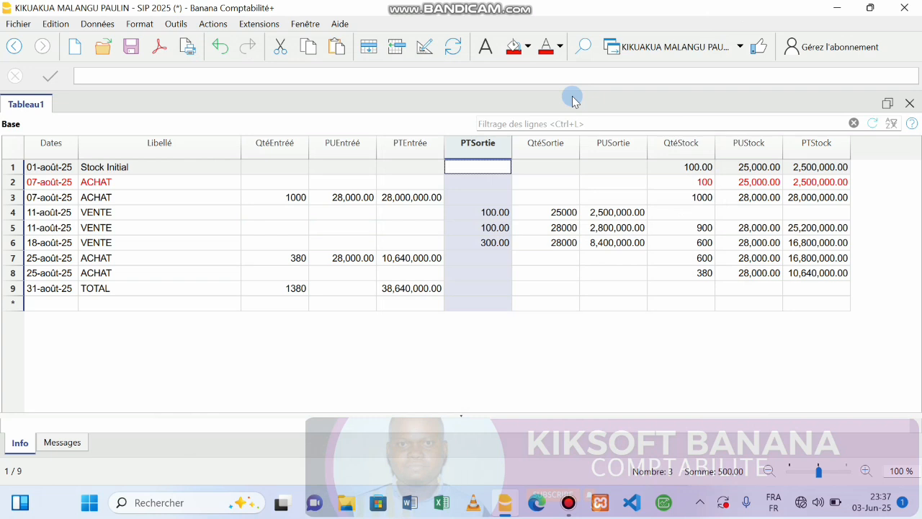
pyautogui.doubleClick(472, 147)
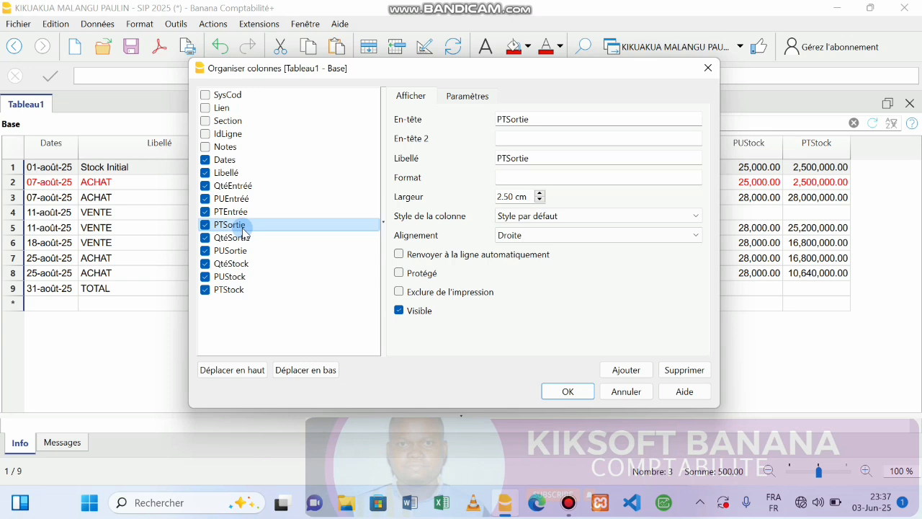
pyautogui.moveTo(243, 231); pyautogui.dragTo(237, 250)
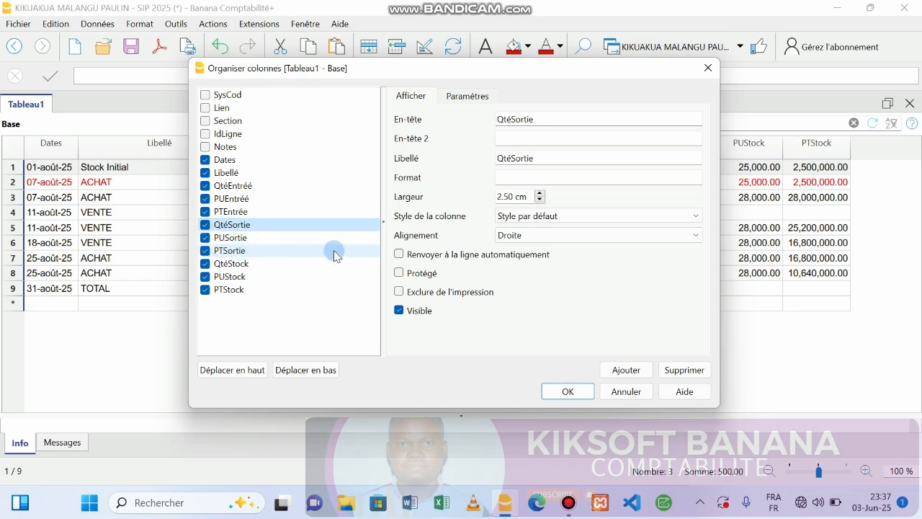
pyautogui.click(567, 390)
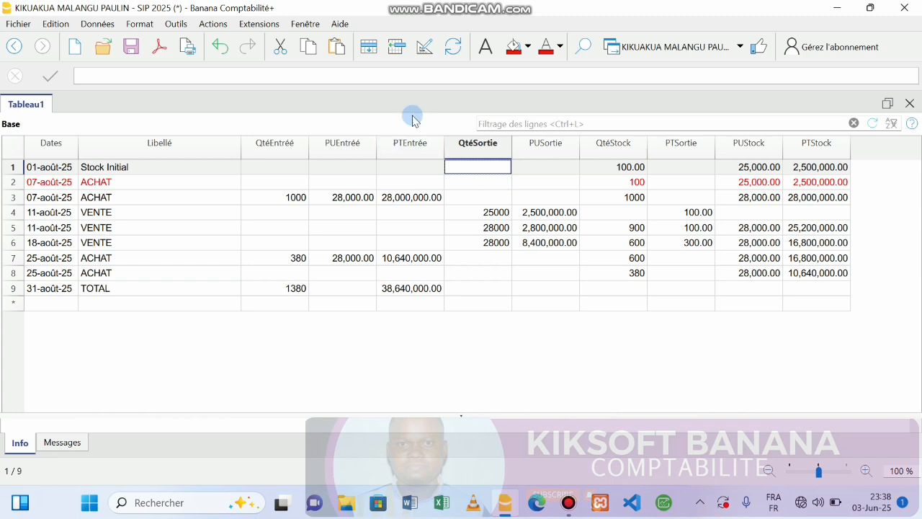
# Step: Undo the PTSortie move, then reopen the column settings and check PrixUnitSortie's options
pyautogui.click(216, 49)
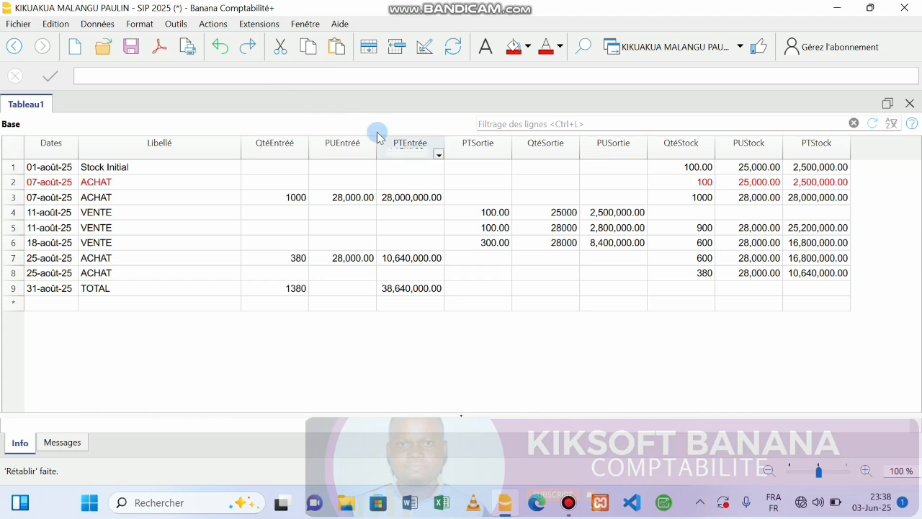
pyautogui.doubleClick(478, 148)
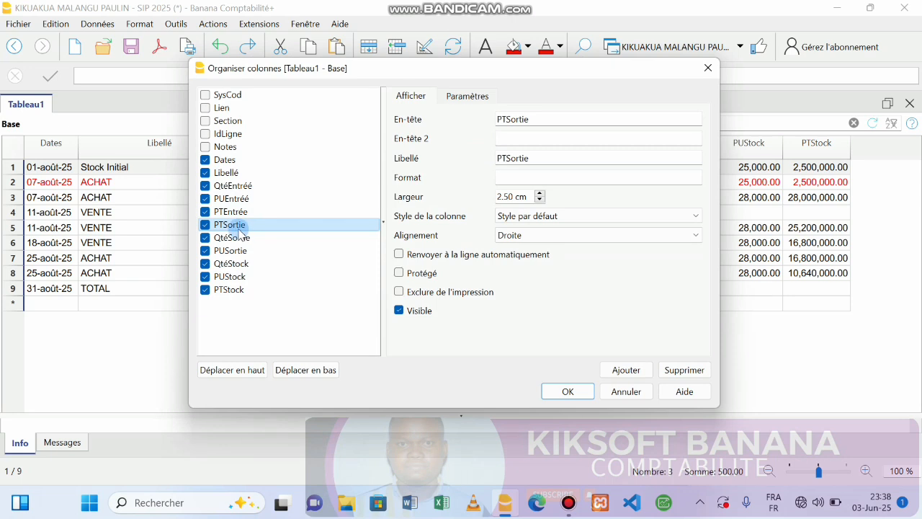
pyautogui.moveTo(538, 73); pyautogui.dragTo(595, 257)
pyautogui.moveTo(569, 500)
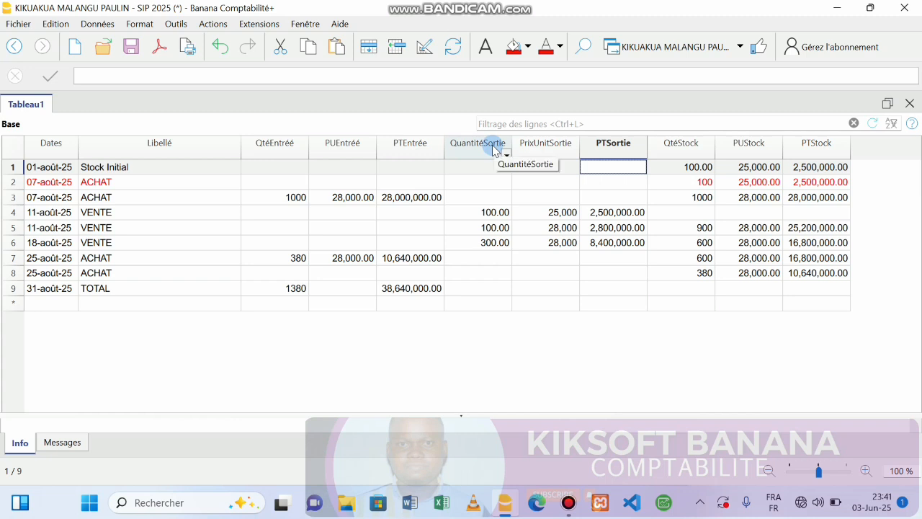
pyautogui.click(577, 157)
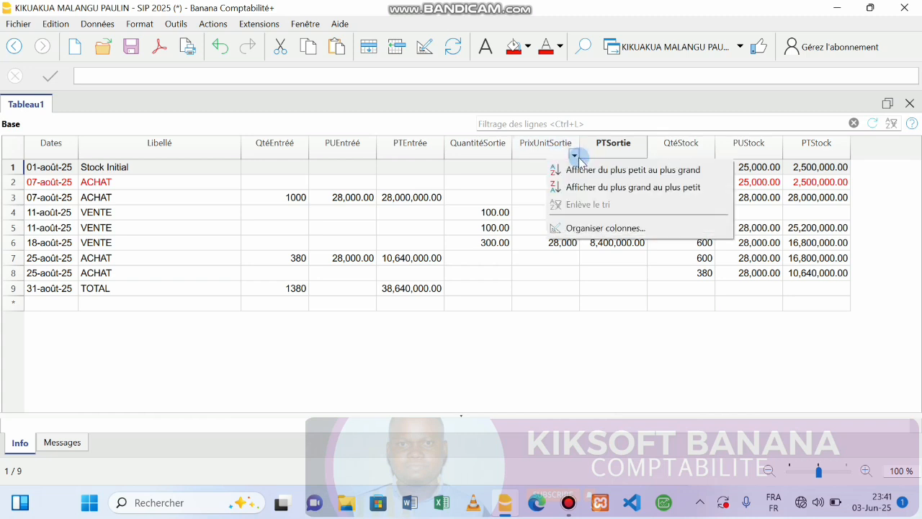
pyautogui.click(546, 150)
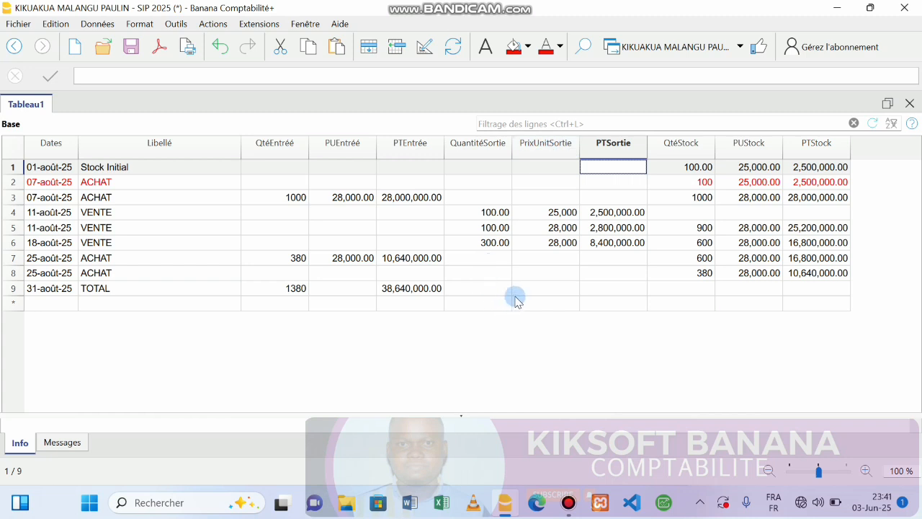
# Step: Enter the TOTAL row's exit quantity as +100+100+300, giving 500.00
pyautogui.click(477, 288)
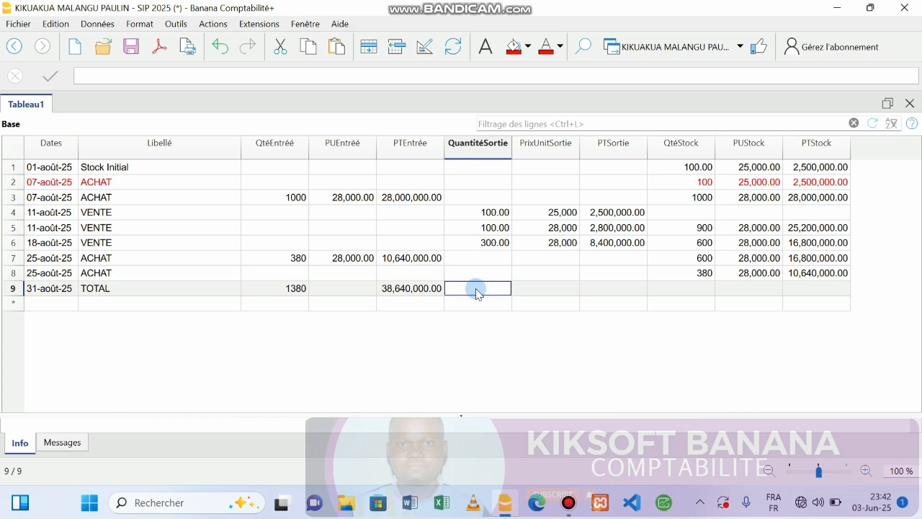
pyautogui.hotkey('ctrl', 's')
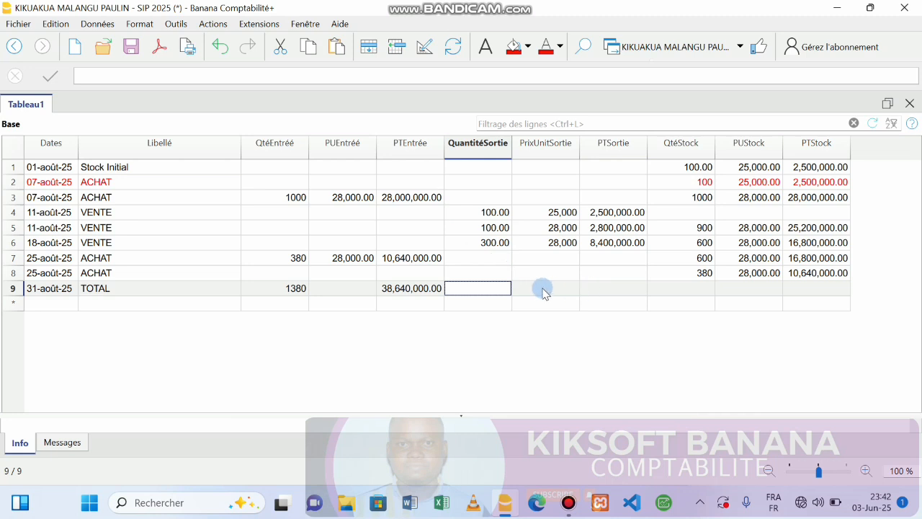
pyautogui.doubleClick(496, 290)
pyautogui.write('+')
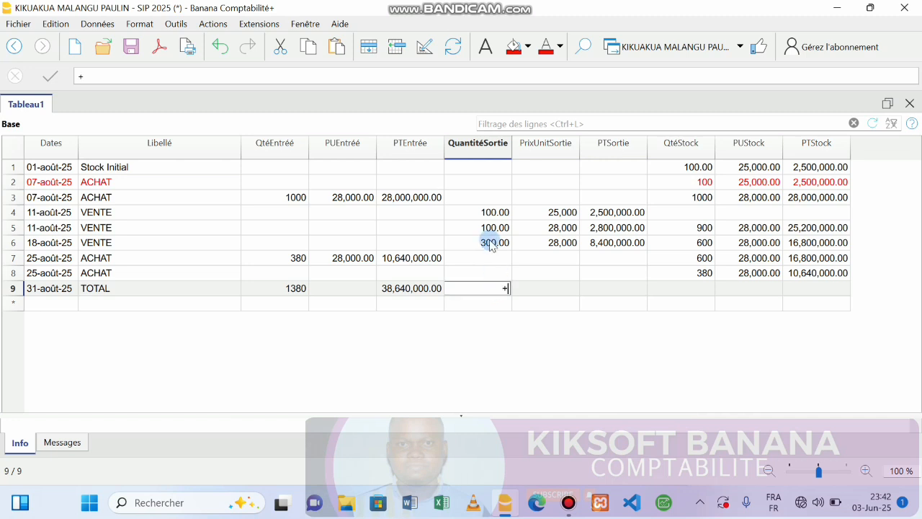
pyautogui.write('00+100')
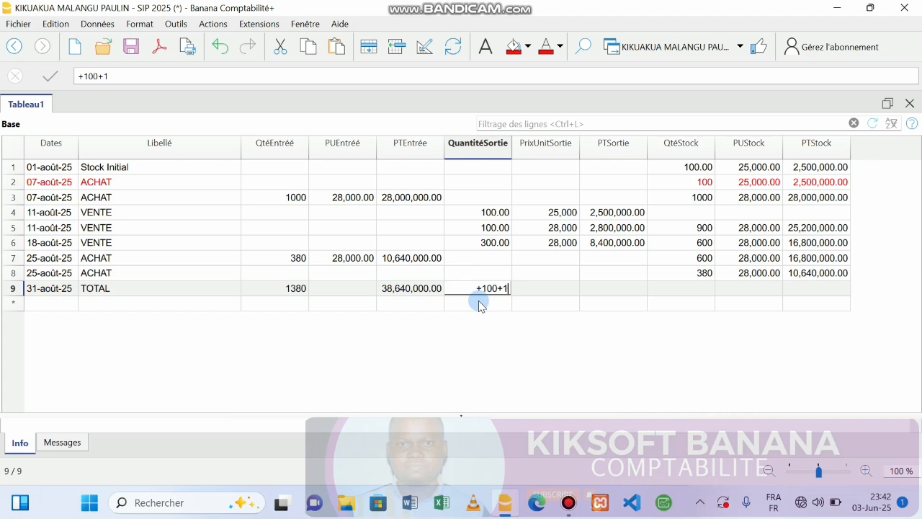
pyautogui.write('+300')
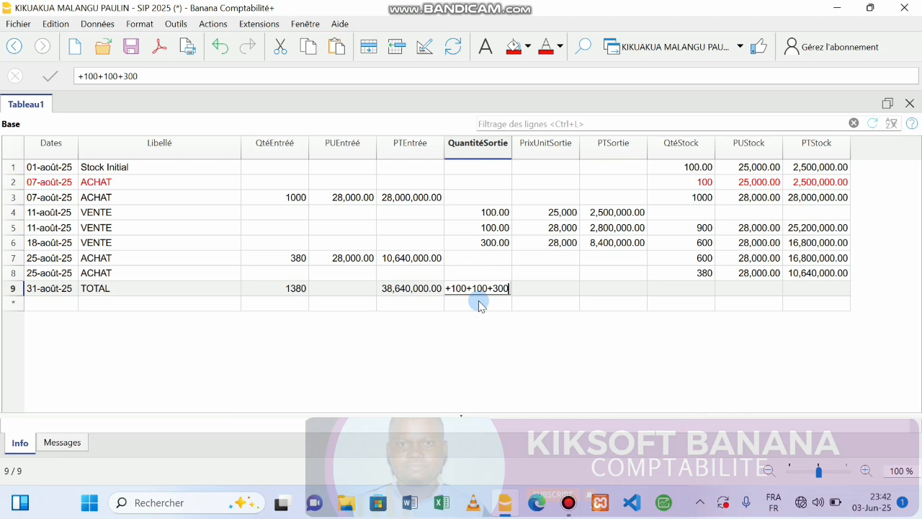
pyautogui.press('Return')
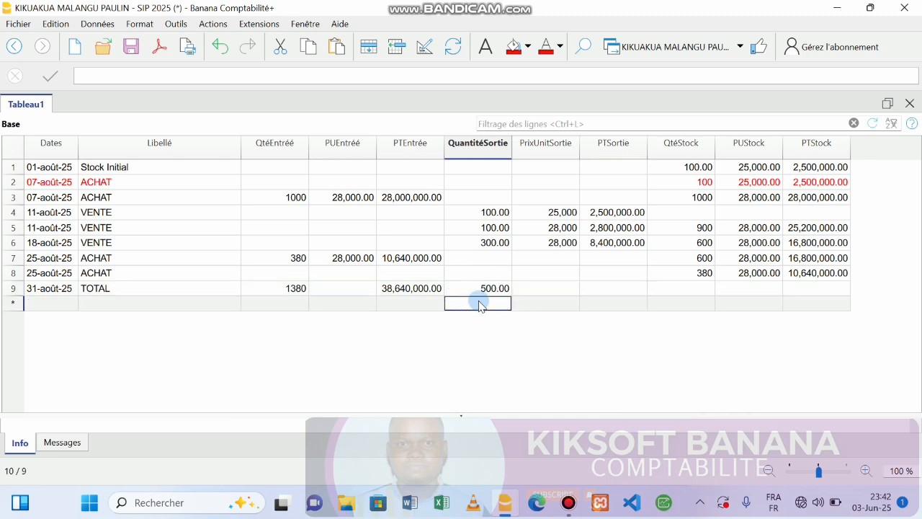
# Step: Enter the TOTAL row's exit value as +2500000+2800000+8400000, giving 13,700,000.00
pyautogui.click(547, 290)
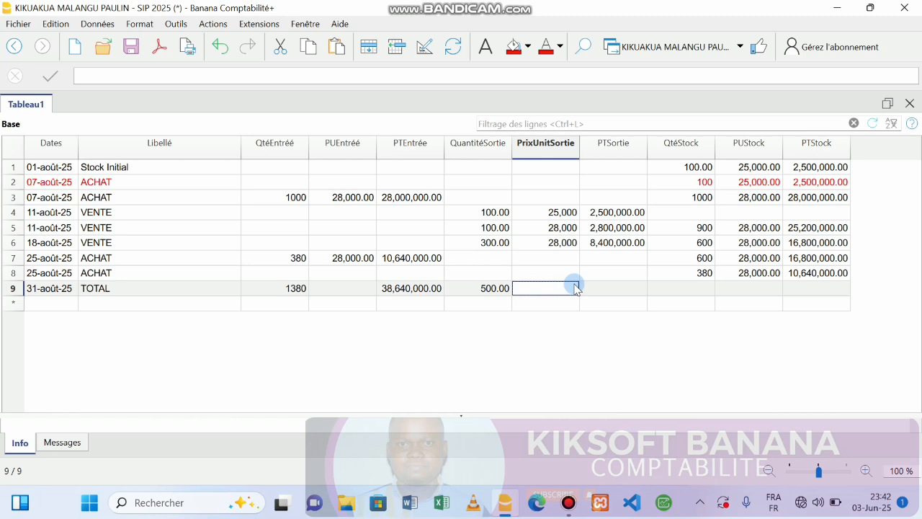
pyautogui.click(604, 288)
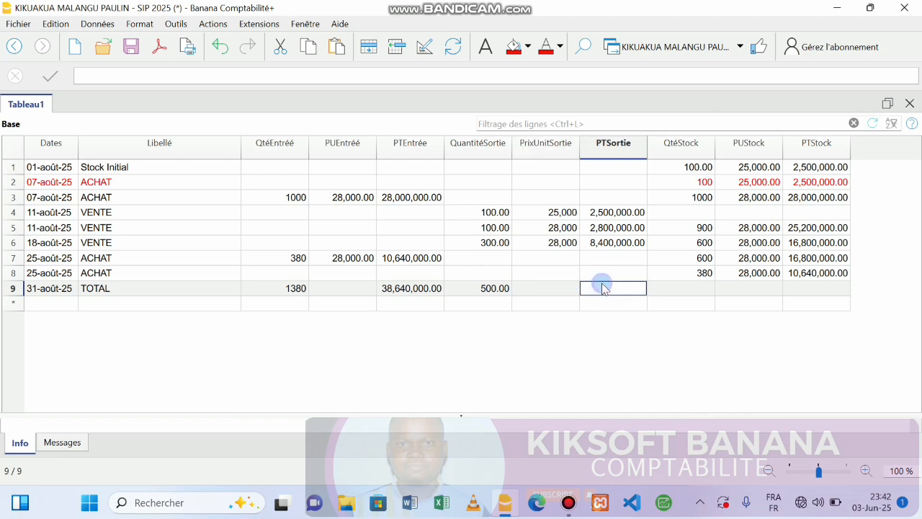
pyautogui.doubleClick(604, 288)
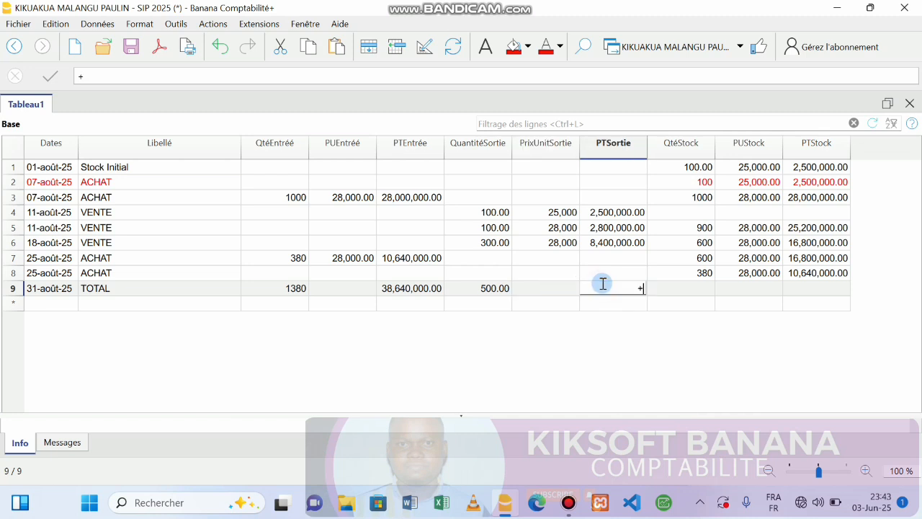
pyautogui.write('+2500000')
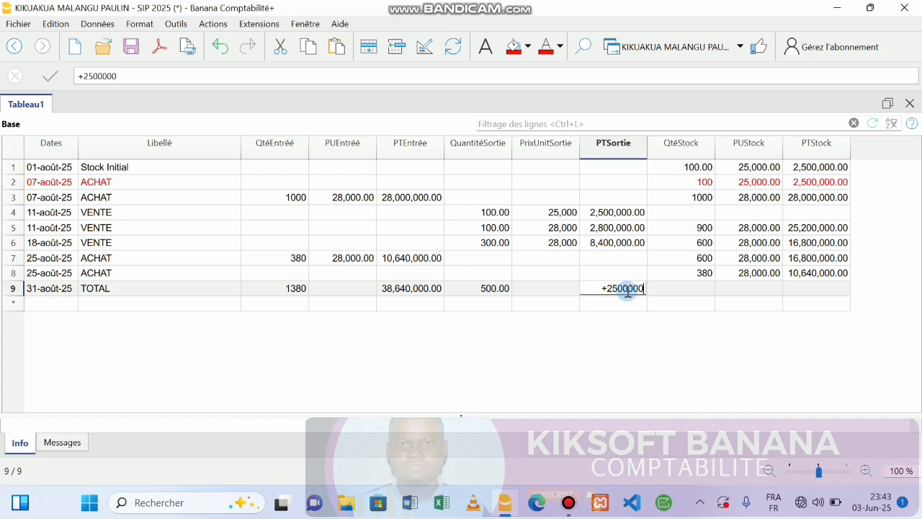
pyautogui.write('+')
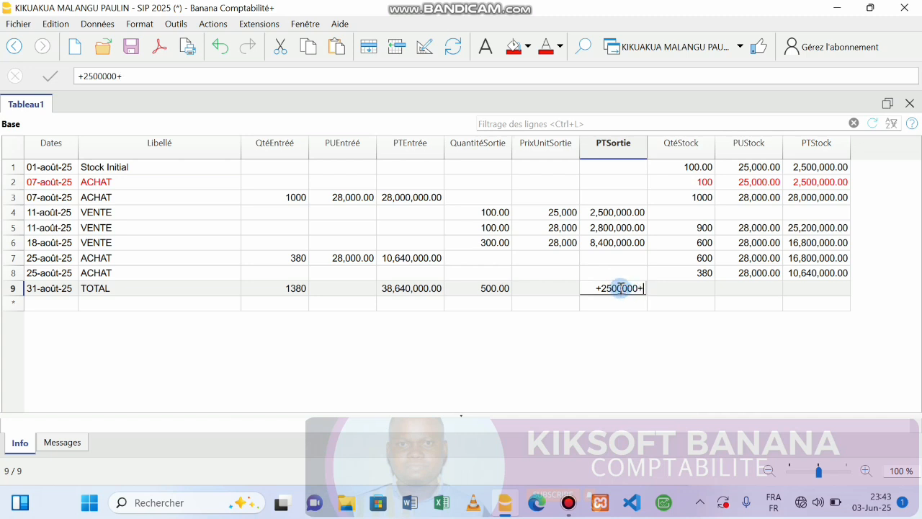
pyautogui.write('28000')
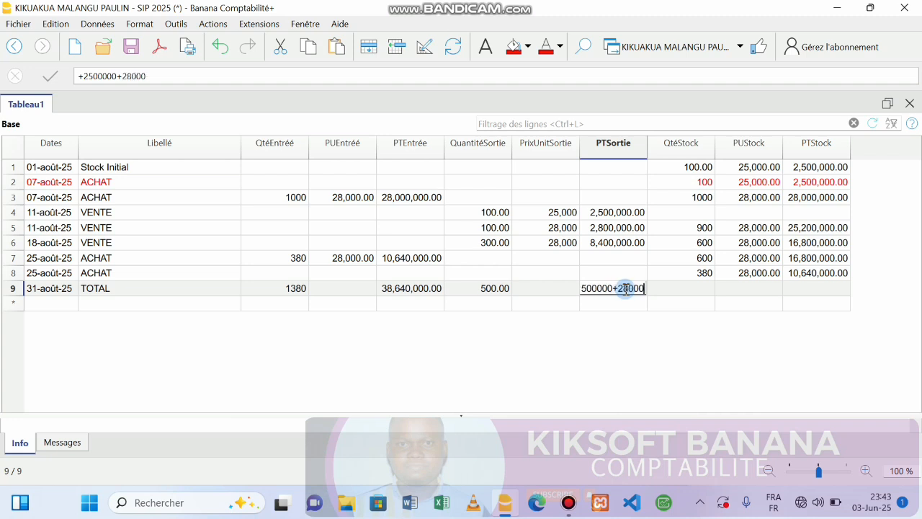
pyautogui.write('00')
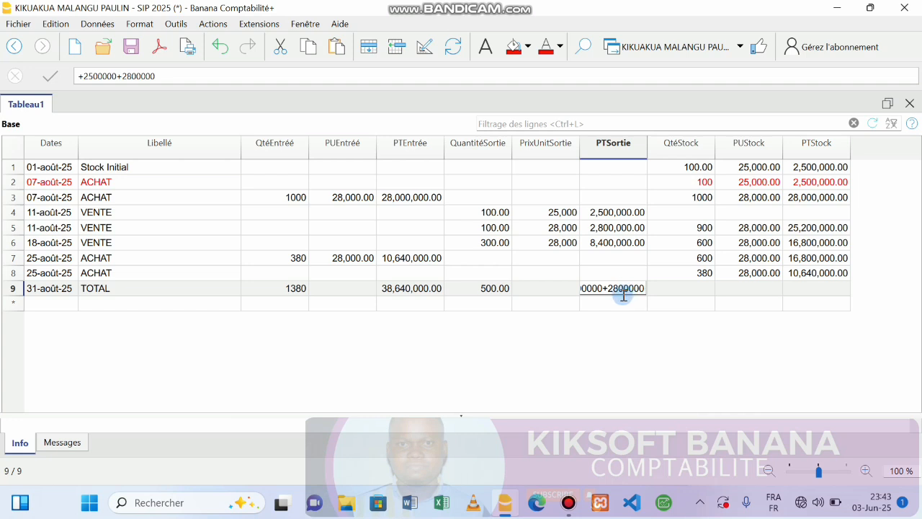
pyautogui.write('+')
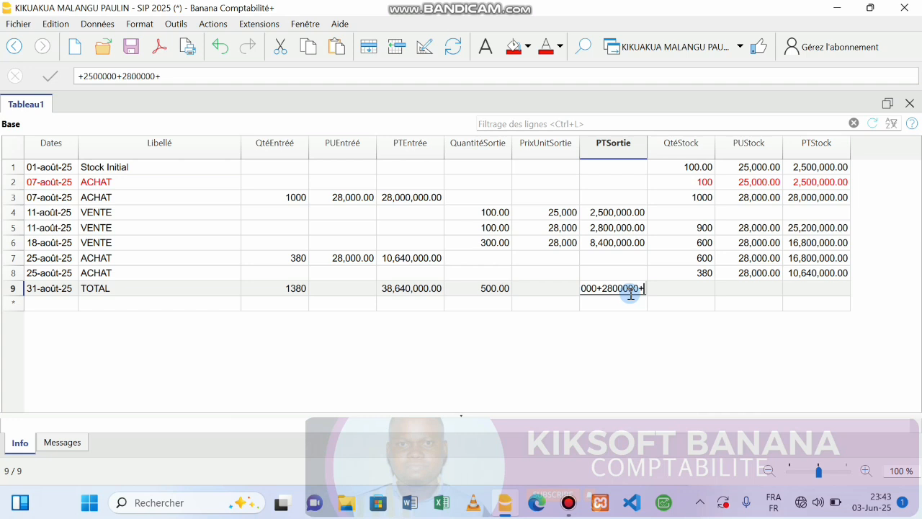
pyautogui.write('8400000')
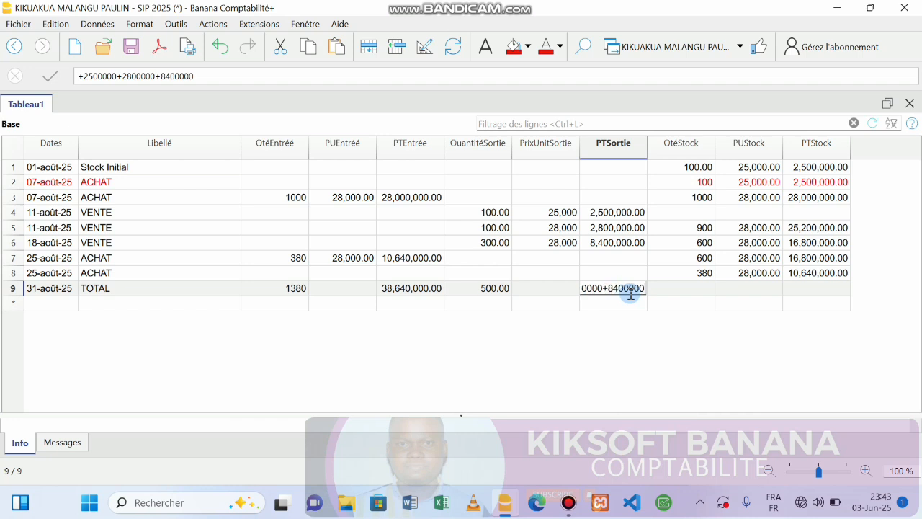
pyautogui.press('Return')
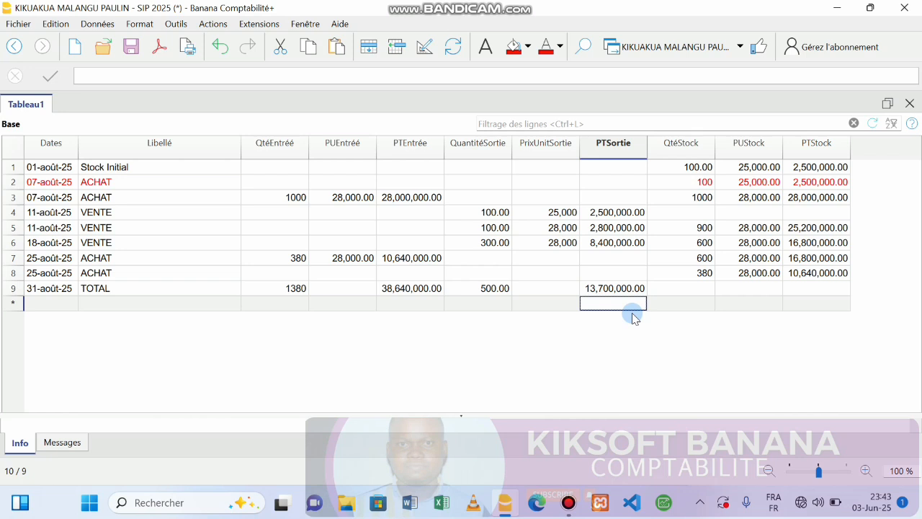
# Step: Enter 600 as the TOTAL row's stock quantity
pyautogui.click(682, 288)
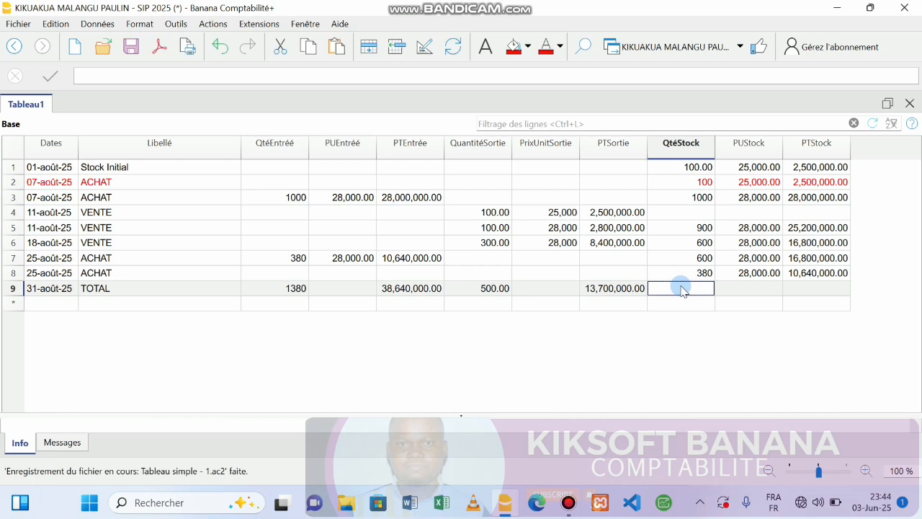
pyautogui.write('500')
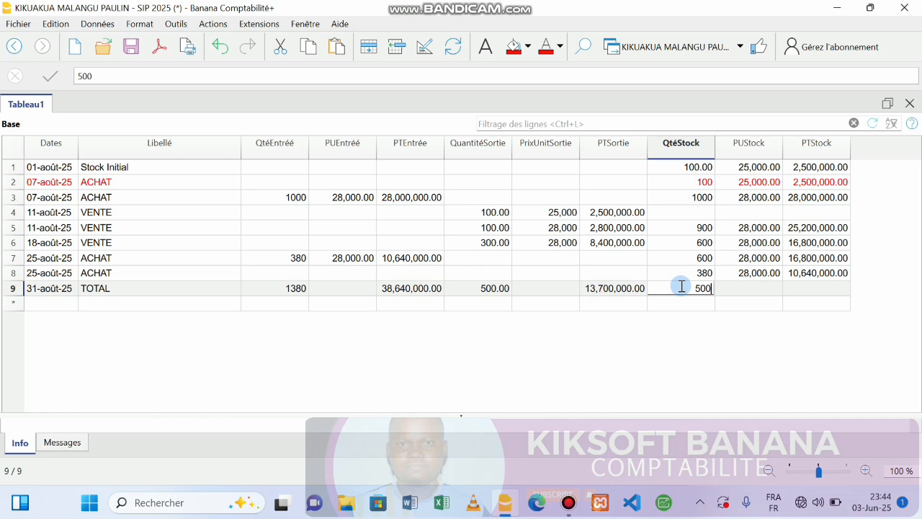
pyautogui.press('BackSpace')
pyautogui.press('BackSpace')
pyautogui.press('BackSpace')
pyautogui.write('600')
pyautogui.press('Return')
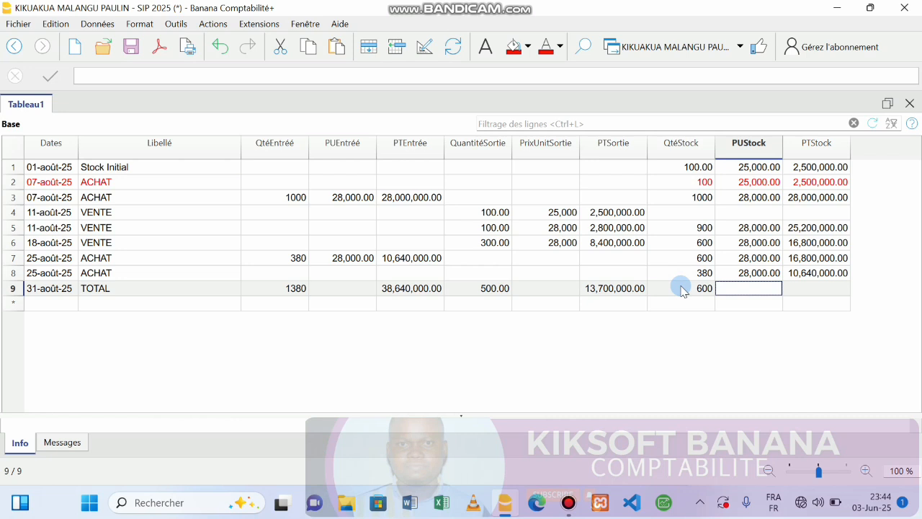
# Step: Set the TOTAL row's unit price to 28,000.00 and stock value to +600*28000 (16,800,000.00)
pyautogui.write('28')
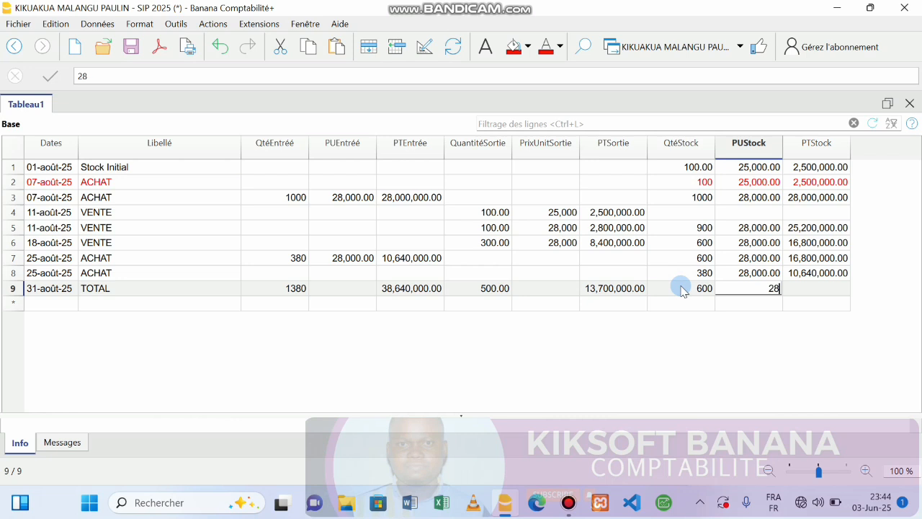
pyautogui.write('00')
pyautogui.press('Return')
pyautogui.press('F2')
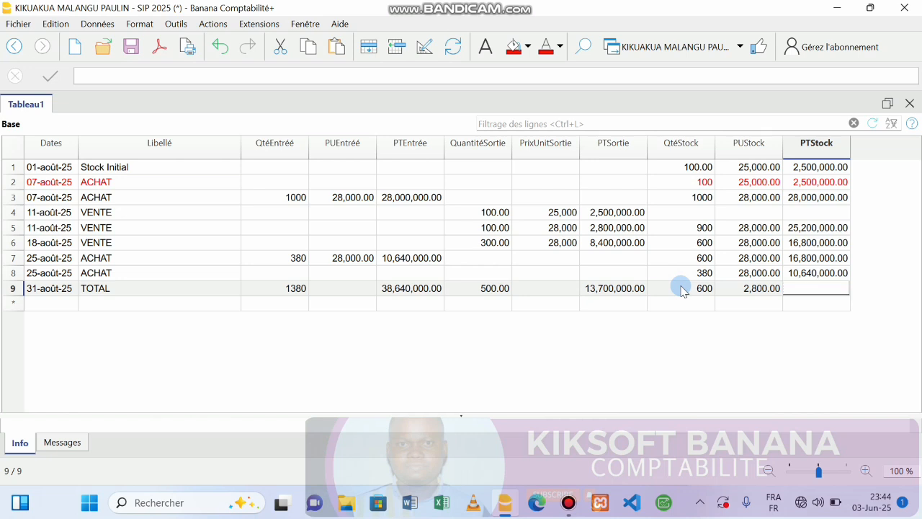
pyautogui.click(760, 292)
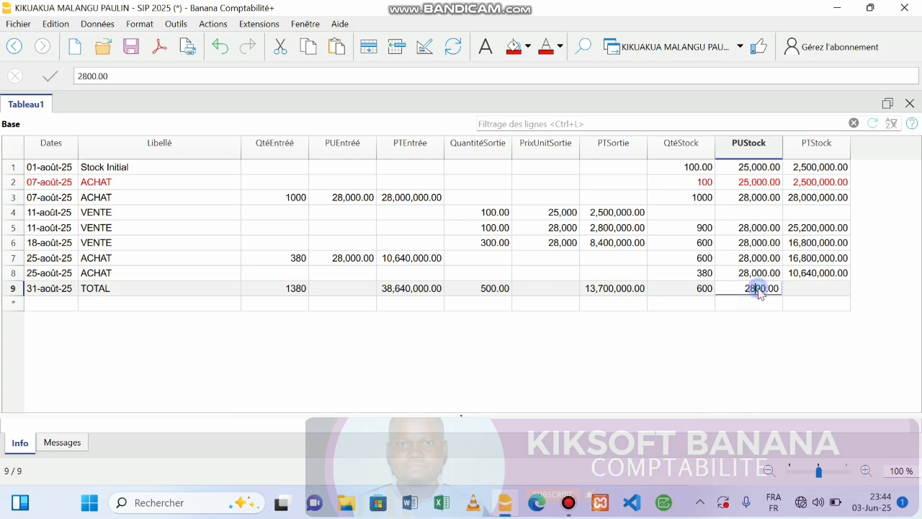
pyautogui.write('0')
pyautogui.press('Tab')
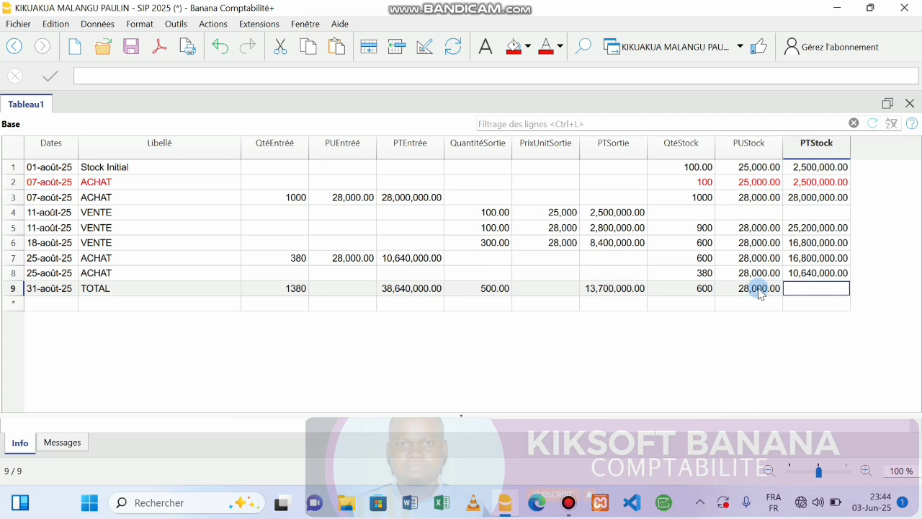
pyautogui.write('+600*')
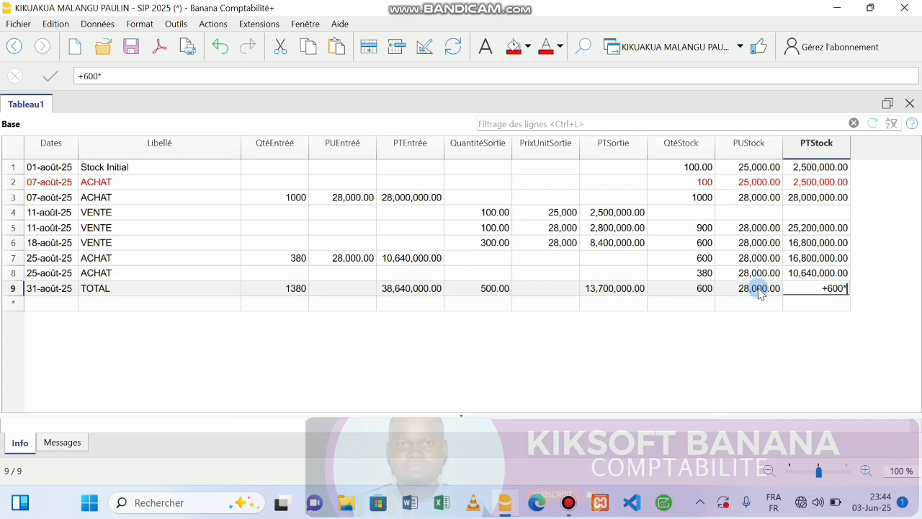
pyautogui.write('28000')
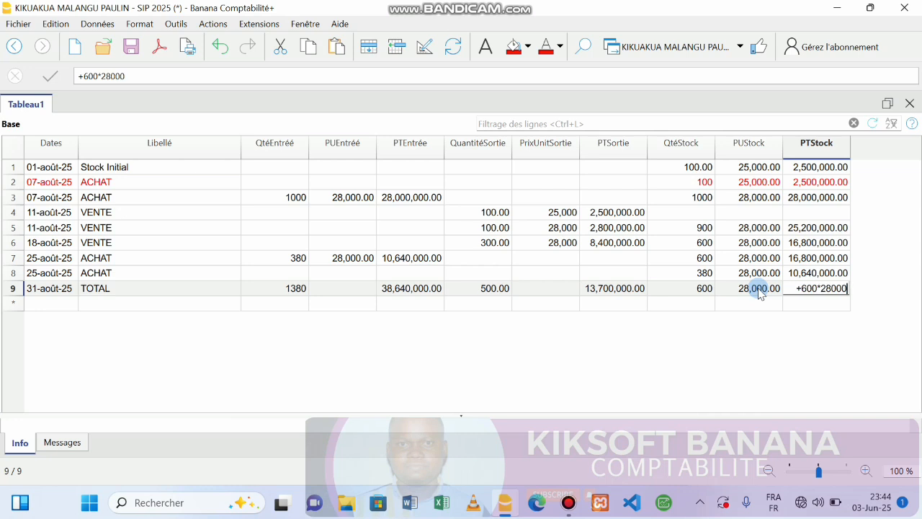
pyautogui.press('Return')
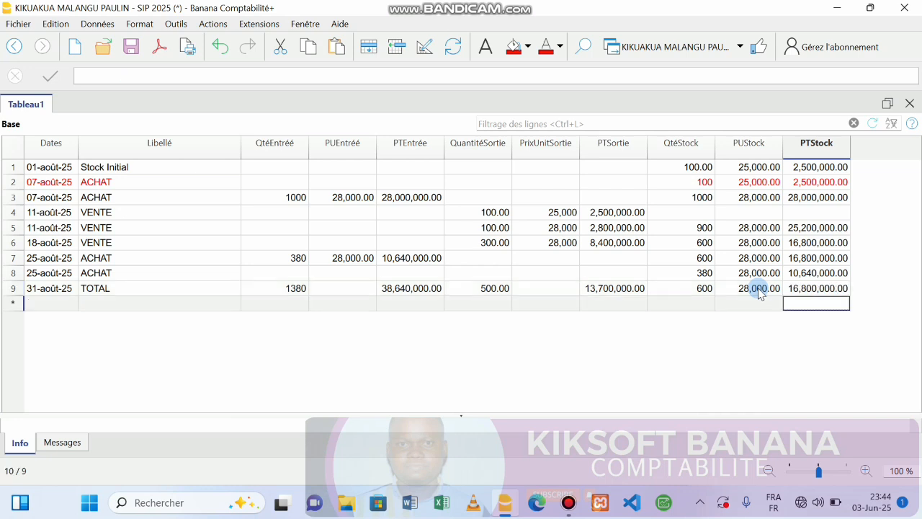
pyautogui.doubleClick(65, 304)
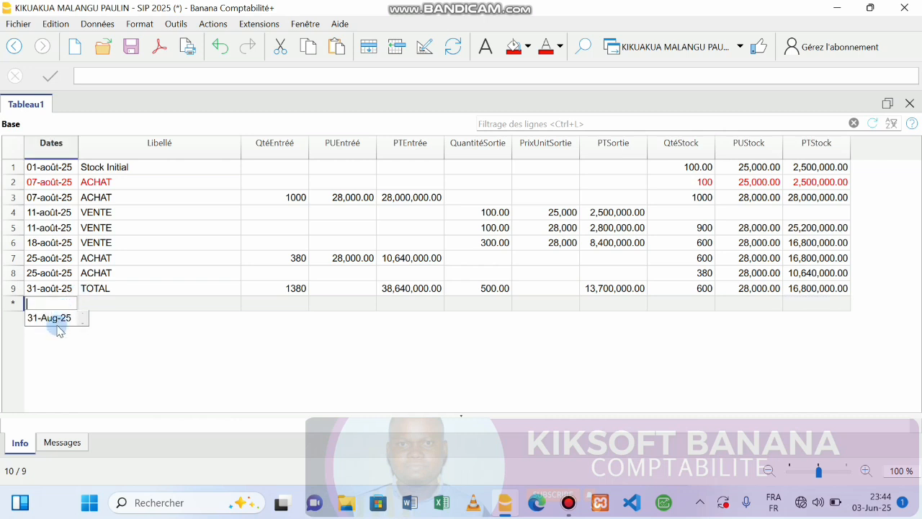
# Step: Date the new row 31-août-25, label it TOTAL, and insert a blank row above TOTAL row 9
pyautogui.click(52, 319)
pyautogui.doubleClick(112, 303)
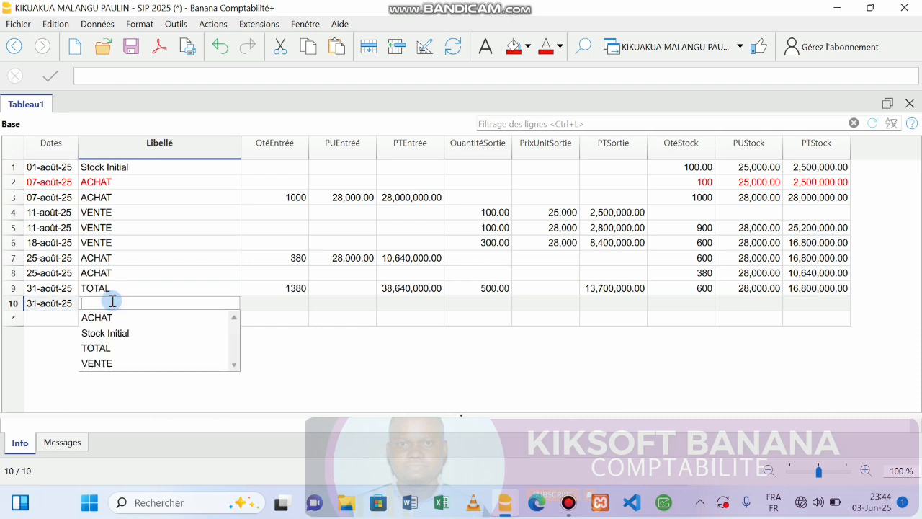
pyautogui.click(96, 348)
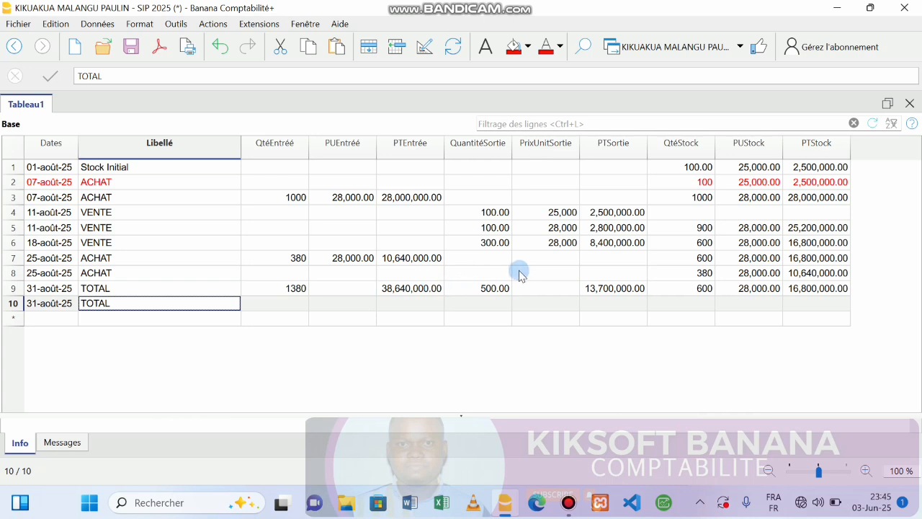
pyautogui.click(12, 289)
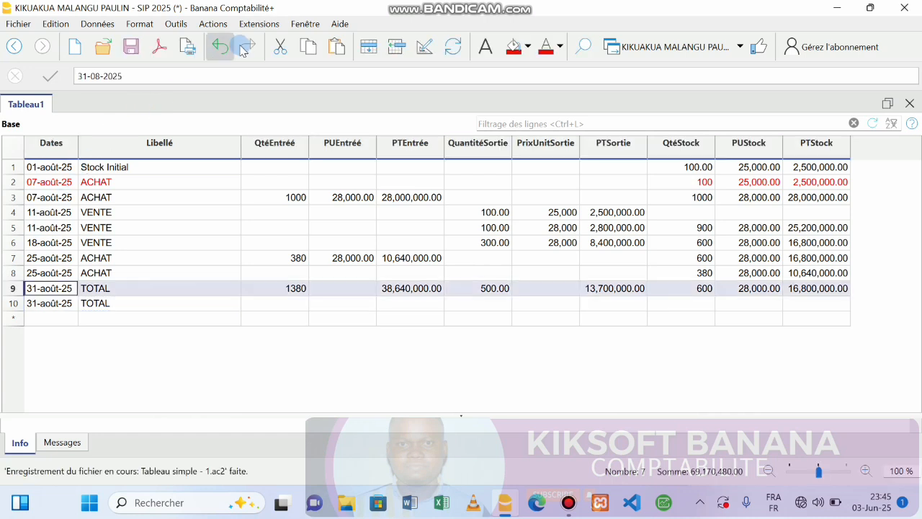
pyautogui.click(48, 273)
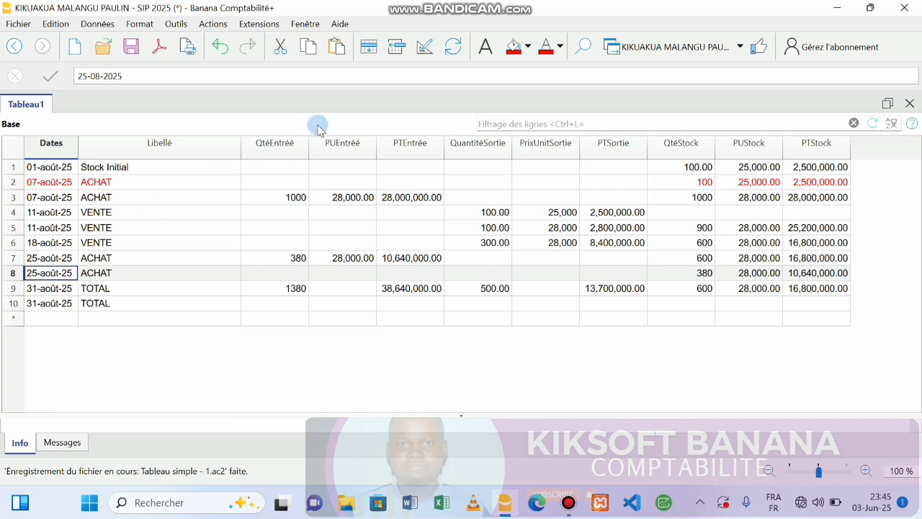
pyautogui.click(397, 47)
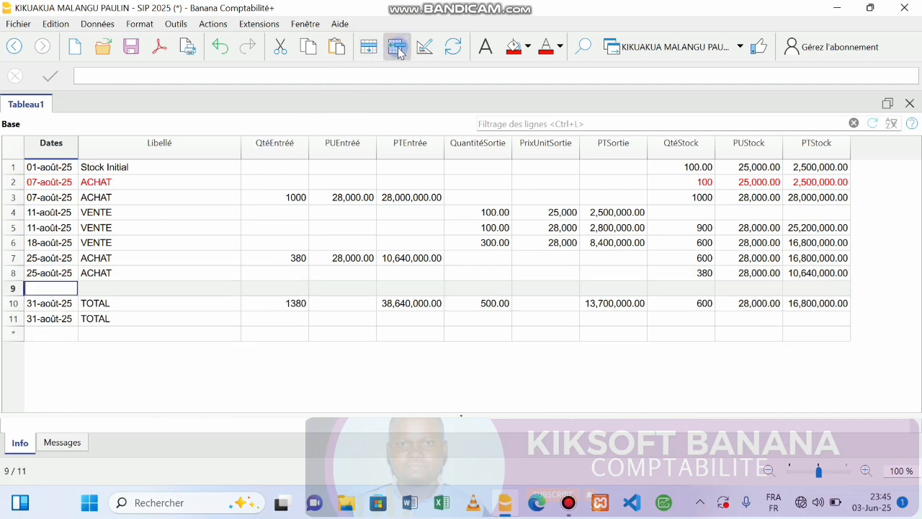
# Step: Clear the duplicate date and TOTAL label from row 11
pyautogui.click(50, 320)
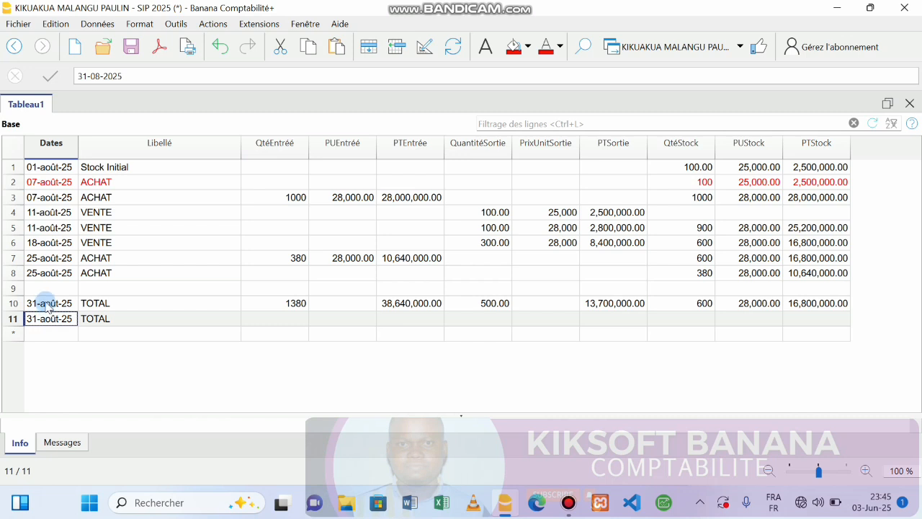
pyautogui.press('BackSpace')
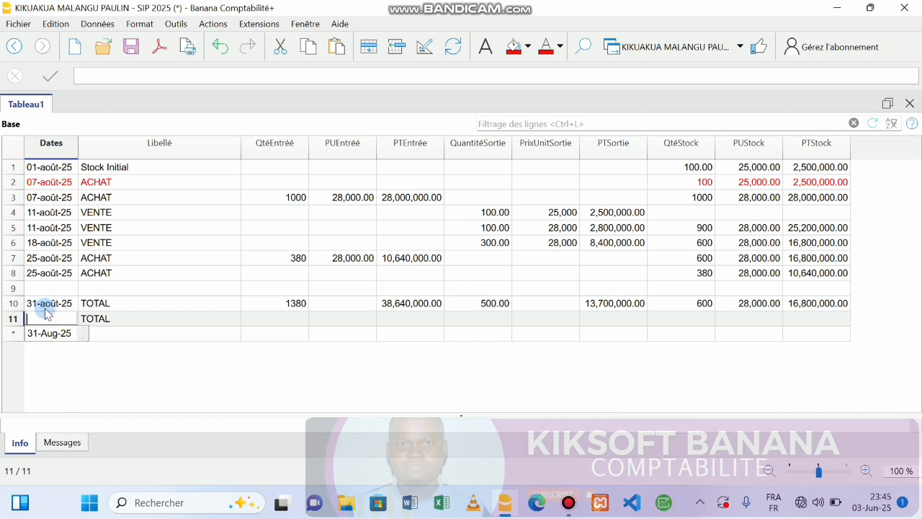
pyautogui.click(108, 321)
pyautogui.press('BackSpace')
# Step: Give blank row 9 the date 31-août-25 and the label TOTAL
pyautogui.click(45, 289)
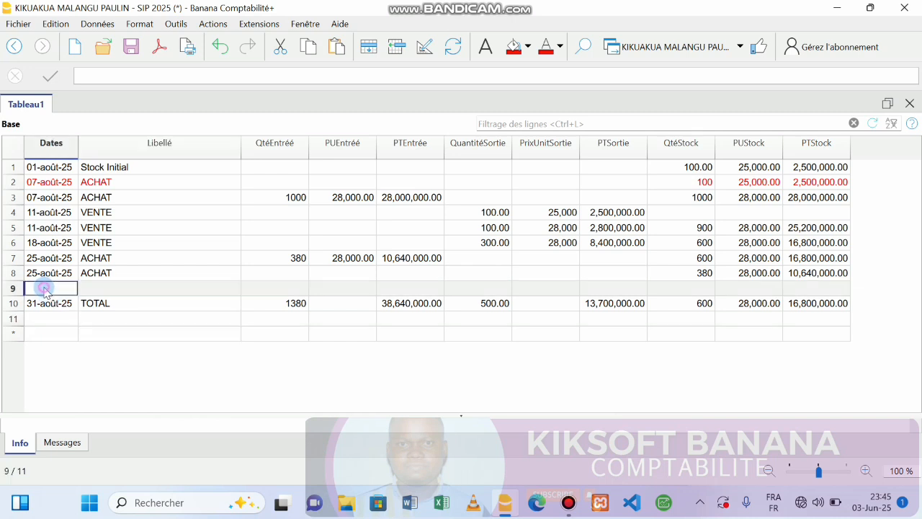
pyautogui.write('31')
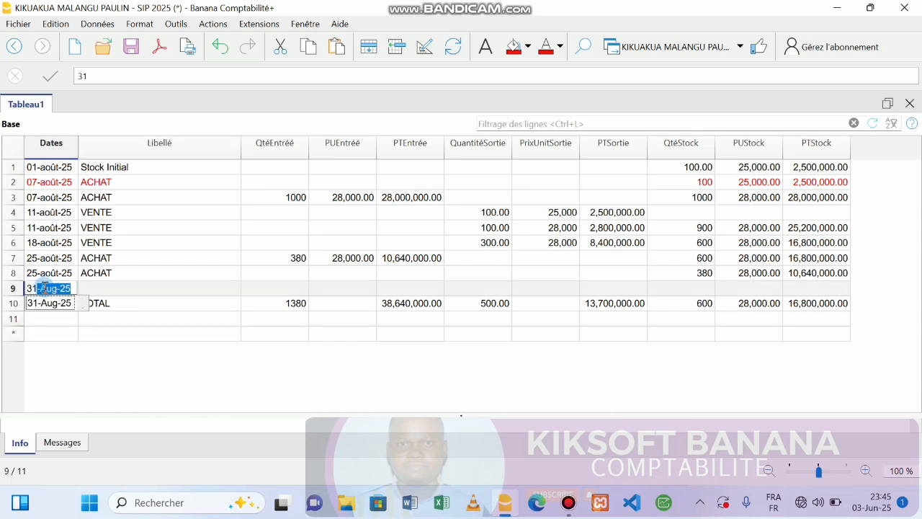
pyautogui.press('Return')
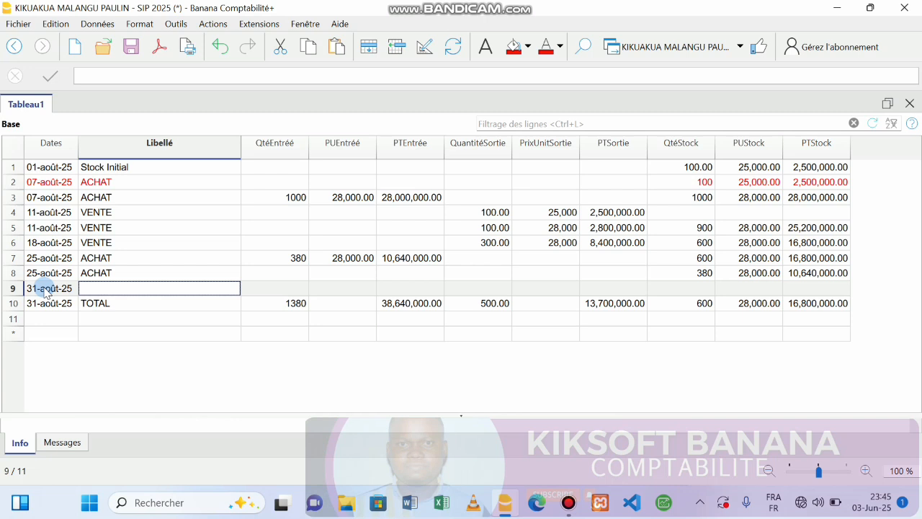
pyautogui.write('TO')
pyautogui.press('Return')
pyautogui.press('Tab')
pyautogui.press('Tab')
pyautogui.press('Tab')
pyautogui.press('Tab')
pyautogui.press('Tab')
pyautogui.press('Tab')
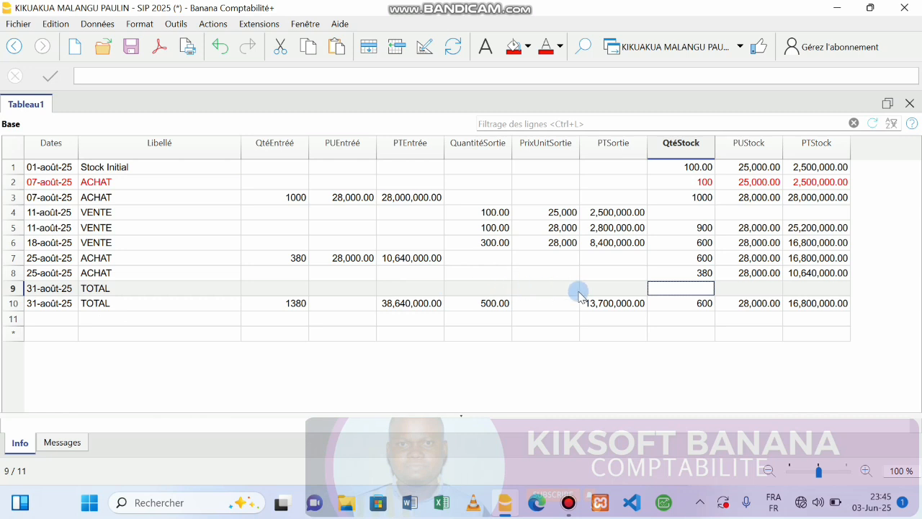
# Step: Delete row 10's stock quantity, unit price and total, then begin typing 6 in row 9's quantity
pyautogui.click(704, 306)
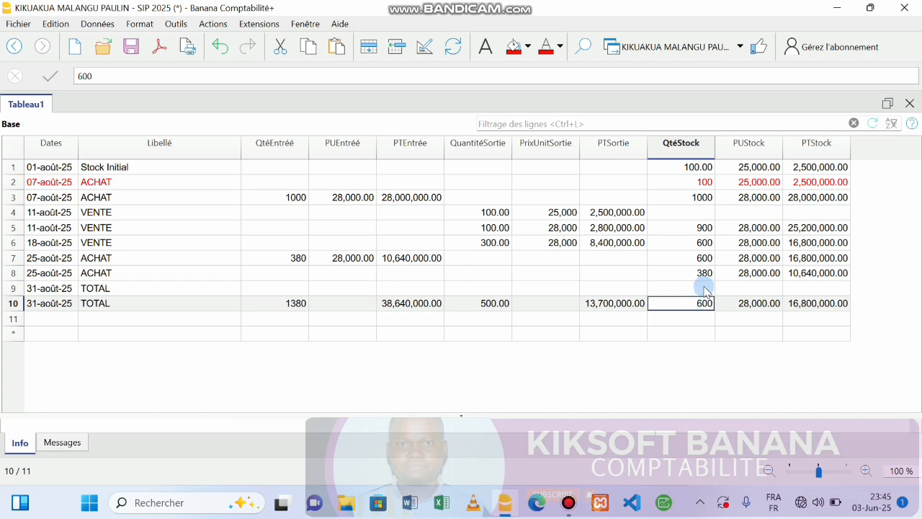
pyautogui.press('Up')
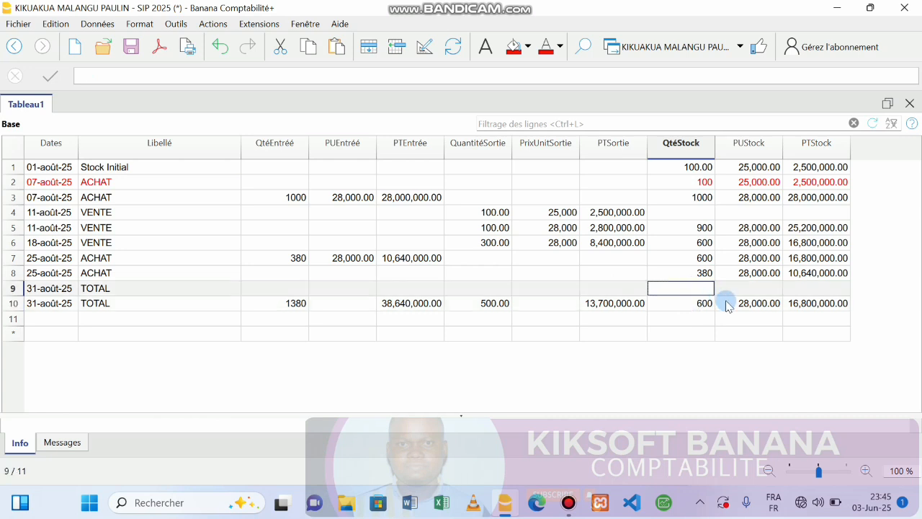
pyautogui.click(690, 307)
pyautogui.moveTo(690, 310); pyautogui.dragTo(816, 308)
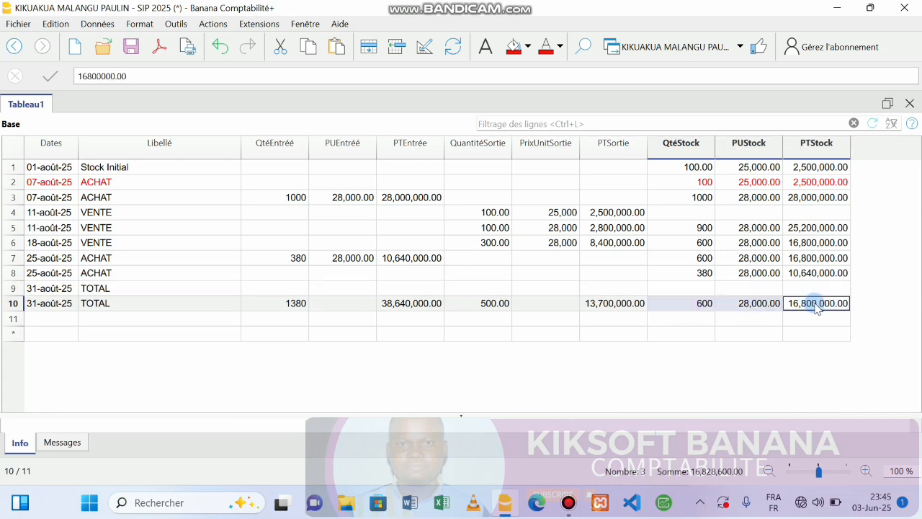
pyautogui.press('Delete')
pyautogui.click(690, 286)
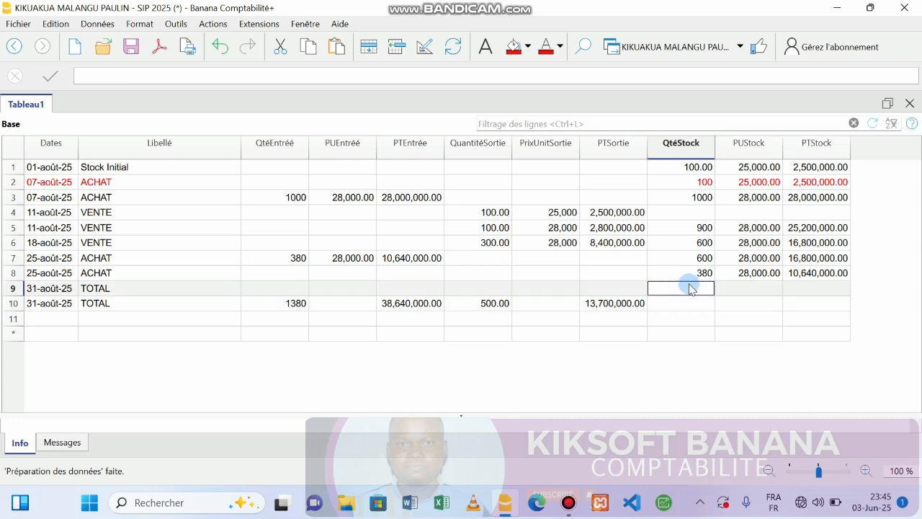
pyautogui.write('6')
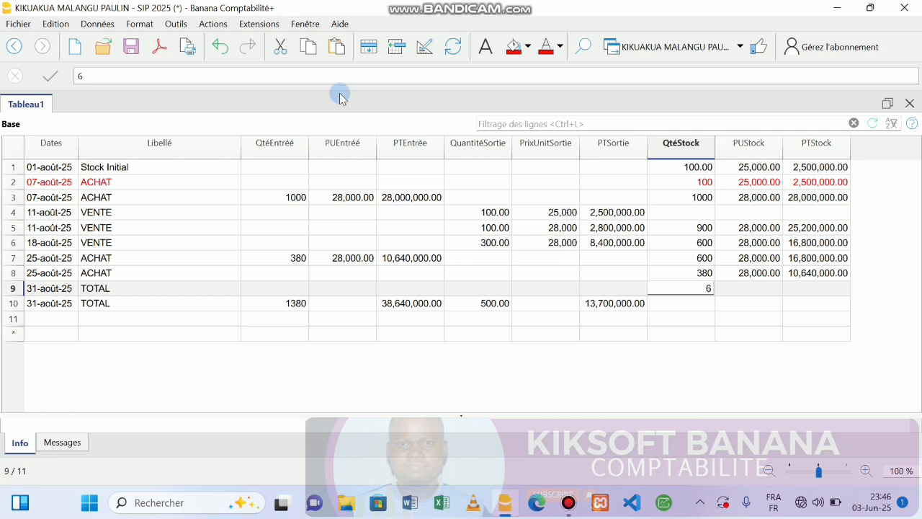
pyautogui.click(55, 24)
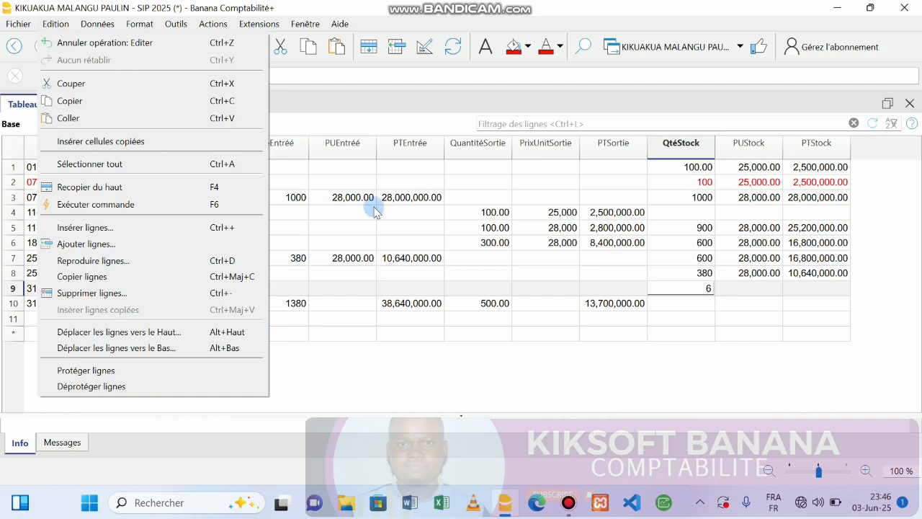
# Step: Give row 9 a stock of 600 at 28,000.00 with a computed total of 16,800,000.00
pyautogui.click(699, 292)
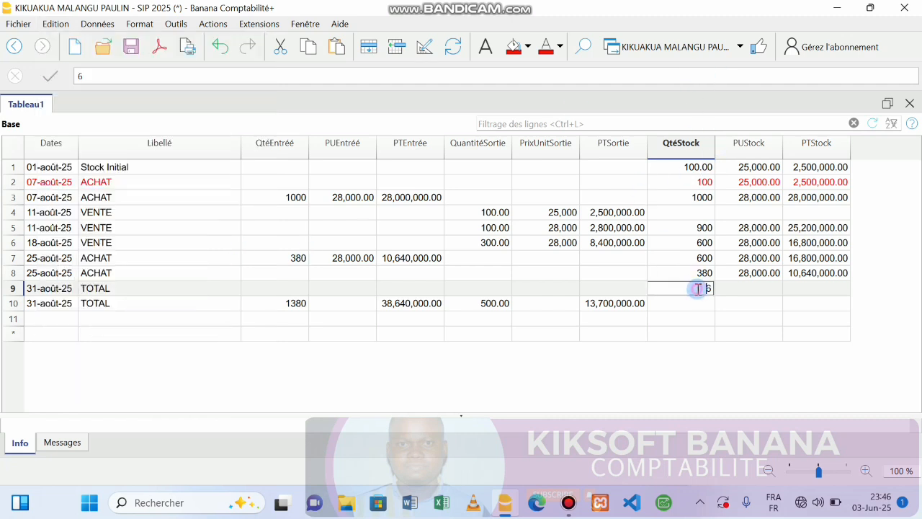
pyautogui.write('00')
pyautogui.press('Return')
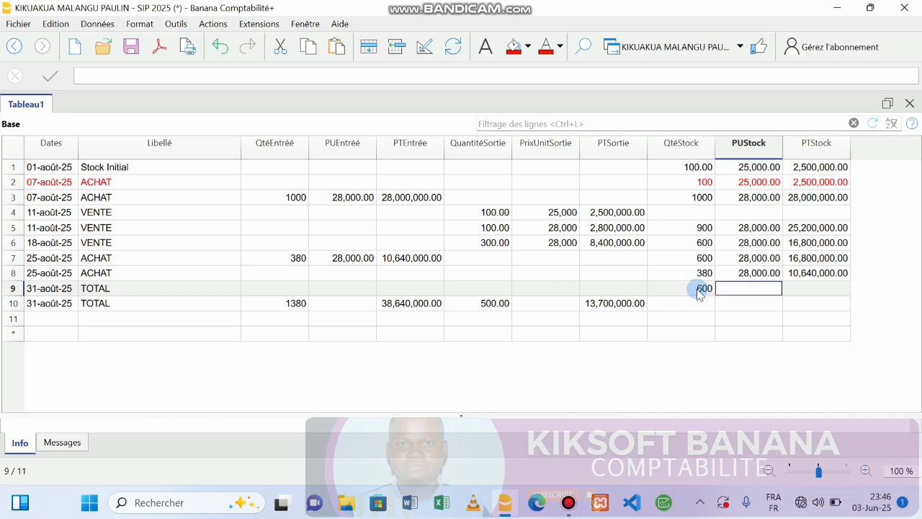
pyautogui.write('28000')
pyautogui.press('Return')
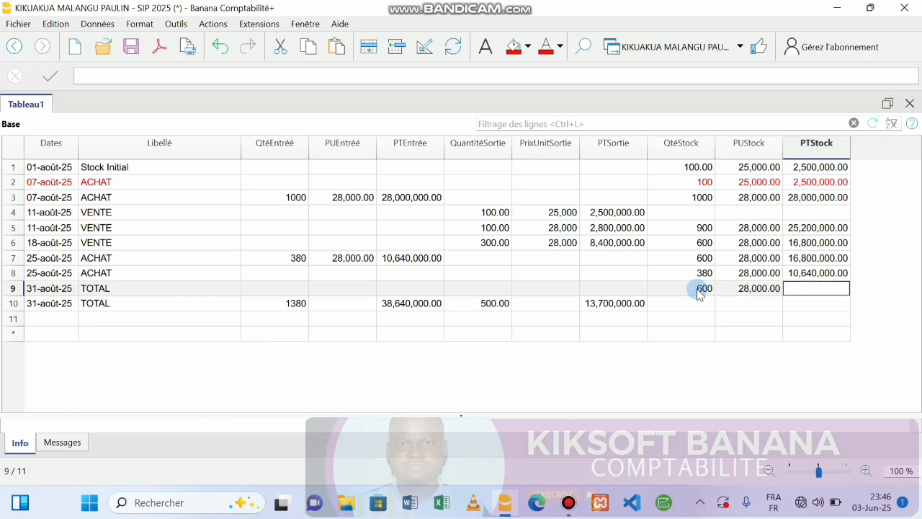
pyautogui.press('F2')
pyautogui.write('+600')
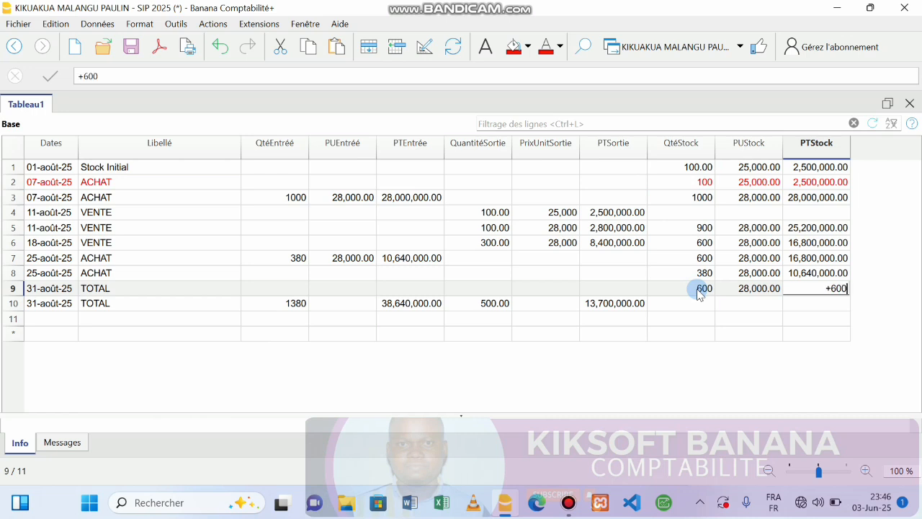
pyautogui.write('*2800')
pyautogui.press('Return')
# Step: Give row 10 a stock of 380 at 28,000 totalling 10,640,000.00, then save the file
pyautogui.click(695, 303)
pyautogui.write('380')
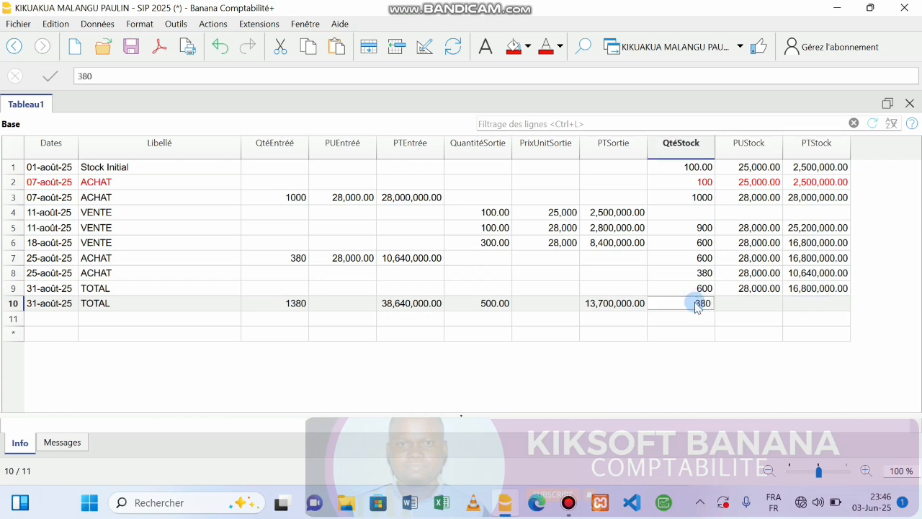
pyautogui.press('Tab')
pyautogui.write('28,000')
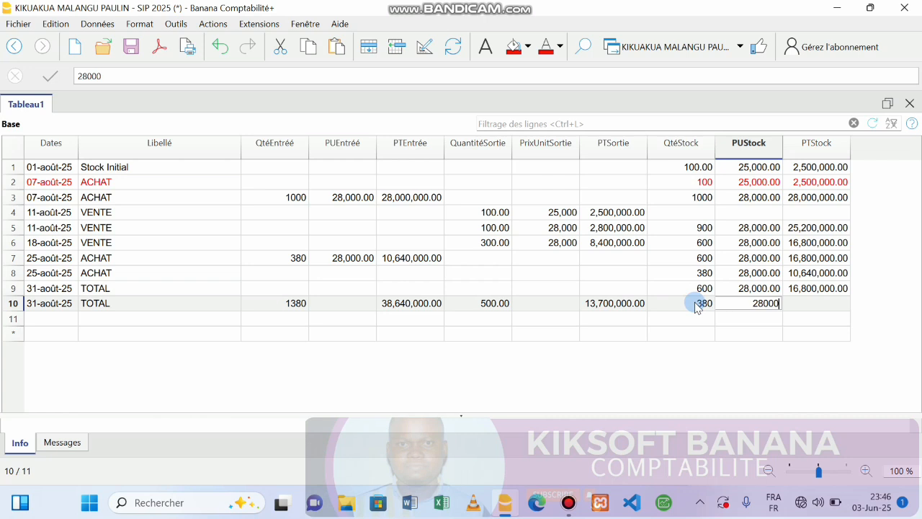
pyautogui.press('Tab')
pyautogui.press('F2')
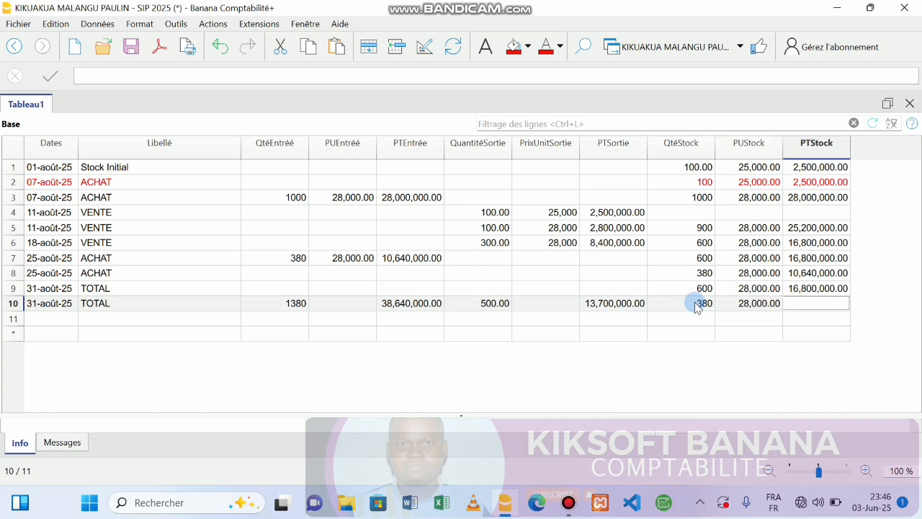
pyautogui.write('+2')
pyautogui.press('BackSpace')
pyautogui.write('380')
pyautogui.press('BackSpace')
pyautogui.write('*')
pyautogui.press('BackSpace')
pyautogui.write('0*28000')
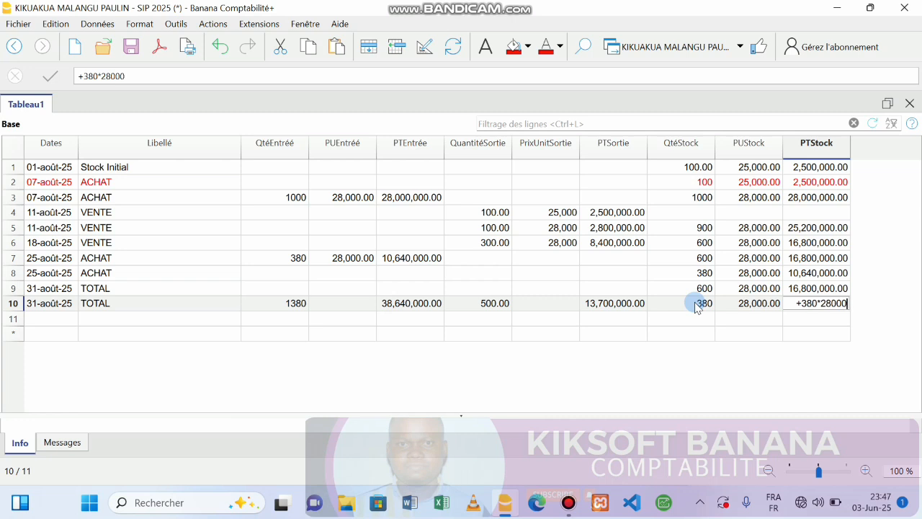
pyautogui.press('Return')
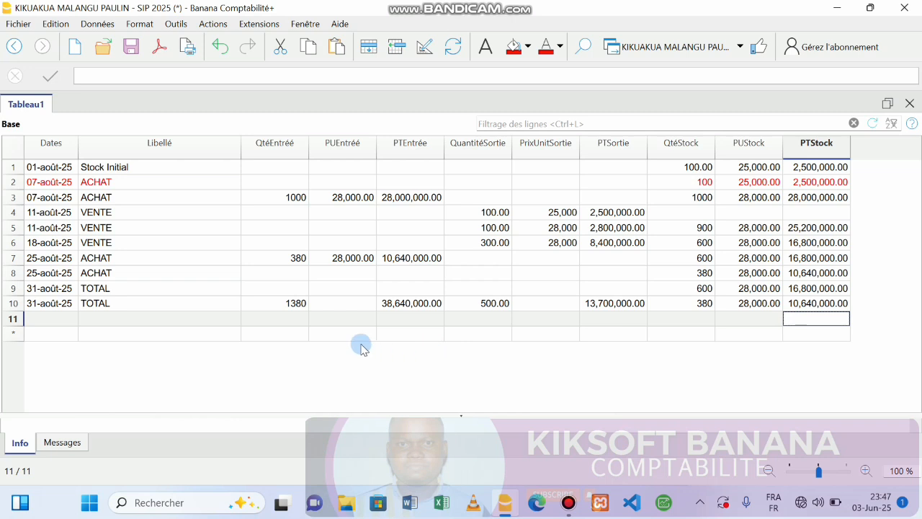
pyautogui.hotkey('ctrl', 's')
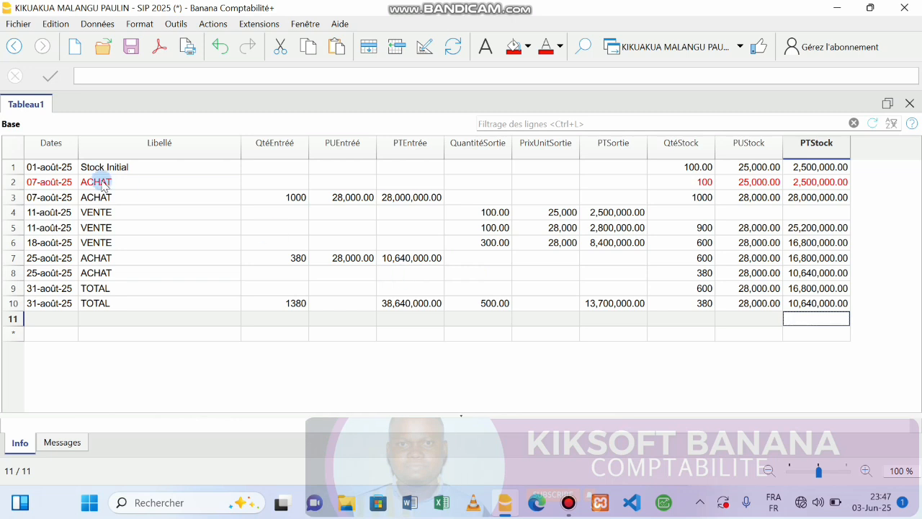
# Step: Show Tableau1's print preview and open its Mise en page settings
pyautogui.click(188, 54)
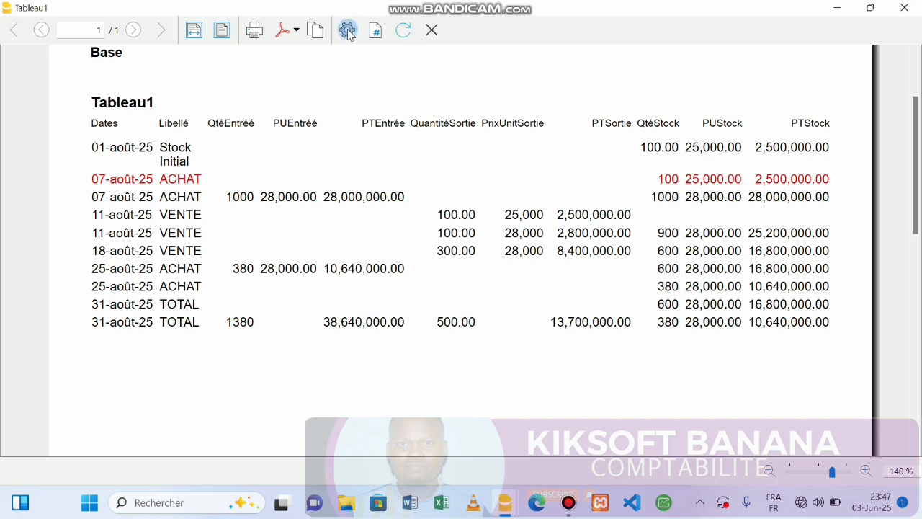
pyautogui.scroll(3, 913, 65)
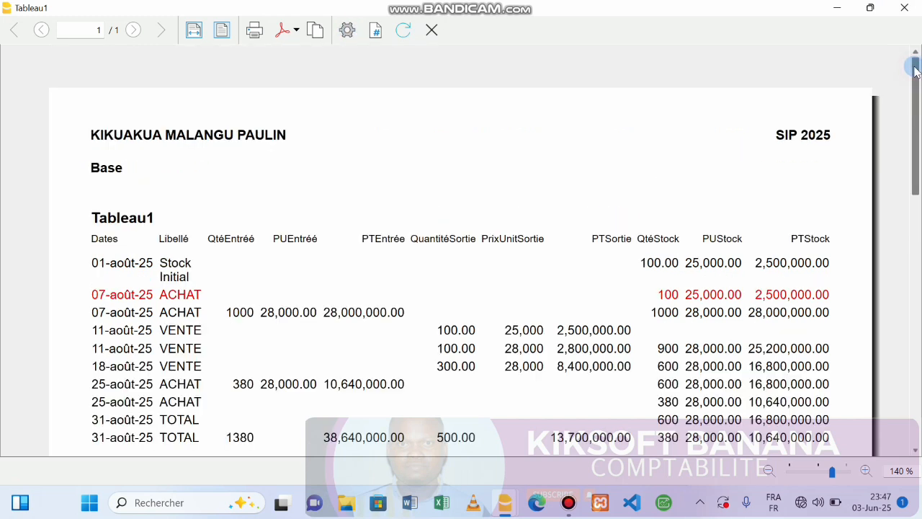
pyautogui.click(347, 30)
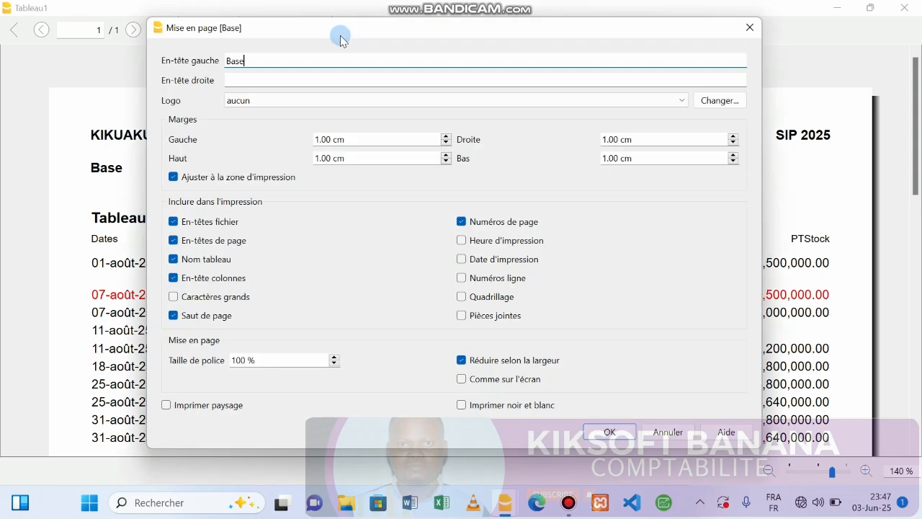
# Step: Turn off page breaks and print with the date, time and gridlines
pyautogui.click(174, 315)
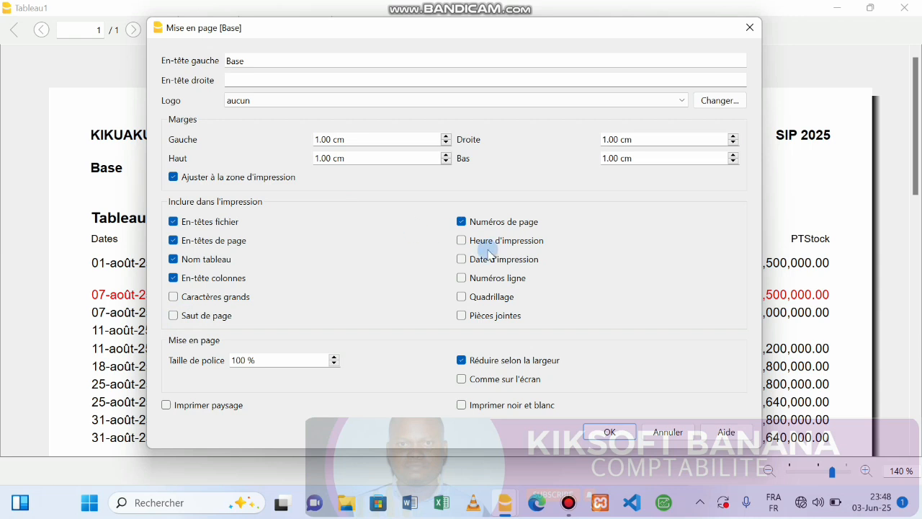
pyautogui.click(462, 259)
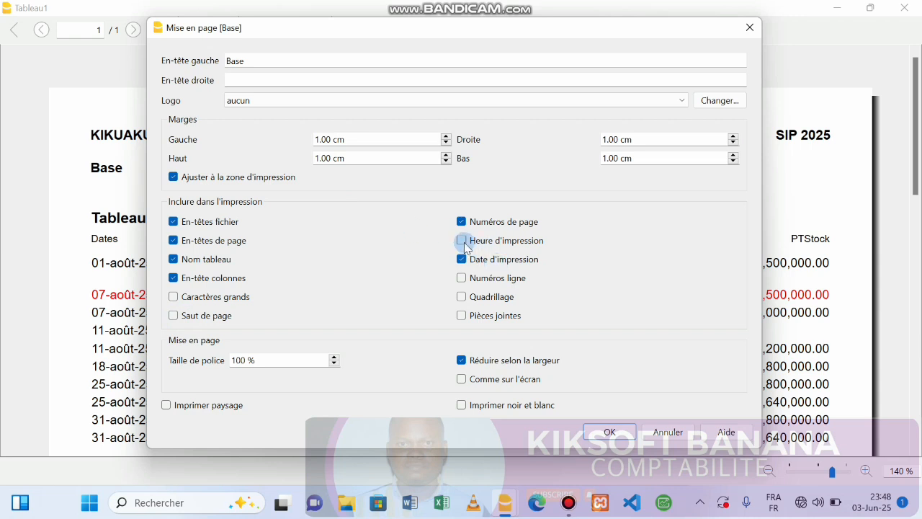
pyautogui.click(461, 241)
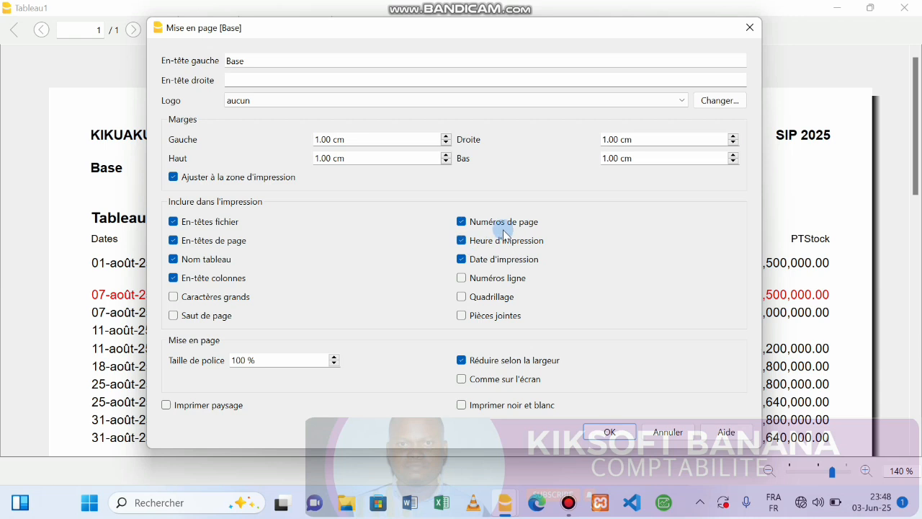
pyautogui.click(460, 297)
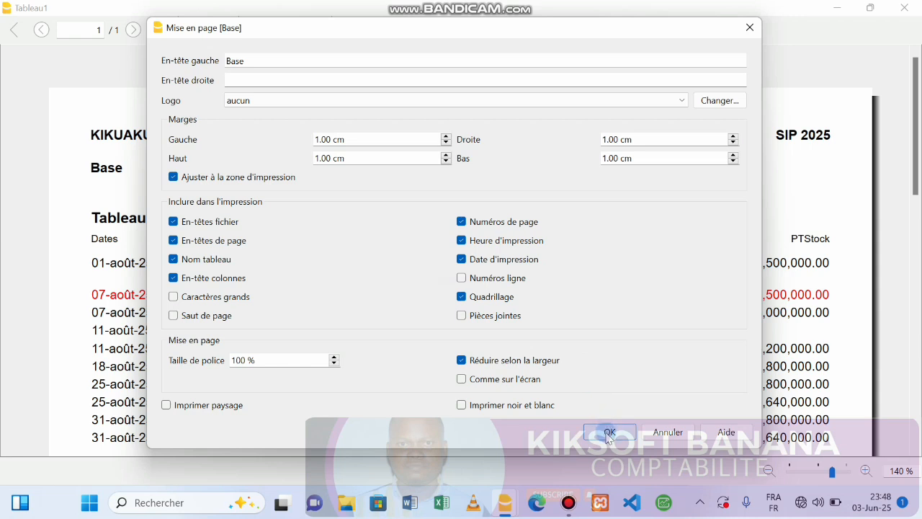
# Step: Set the left header to the reference number and the right header to CENTRE LUBUMBASHI15
pyautogui.click(255, 62)
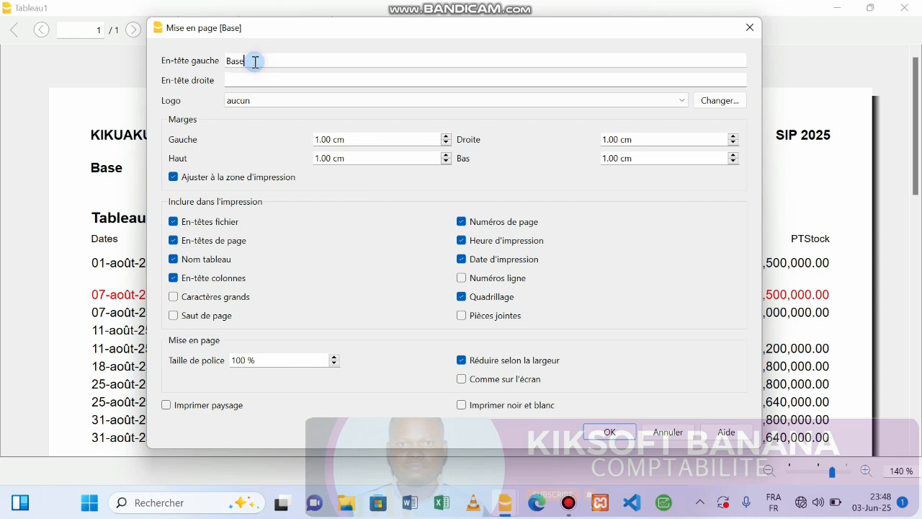
pyautogui.press('BackSpace')
pyautogui.press('BackSpace')
pyautogui.press('BackSpace')
pyautogui.click(267, 78)
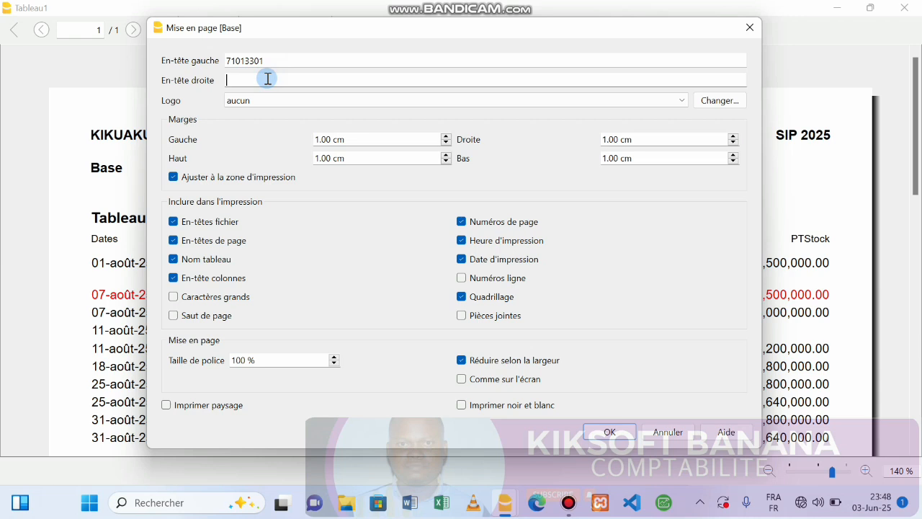
pyautogui.write('CENTRE LUBUMBASHI')
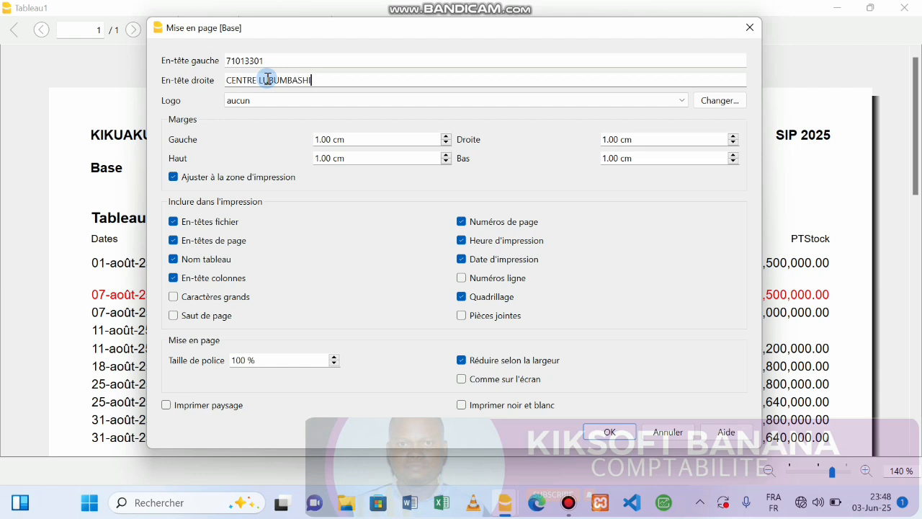
pyautogui.write('15')
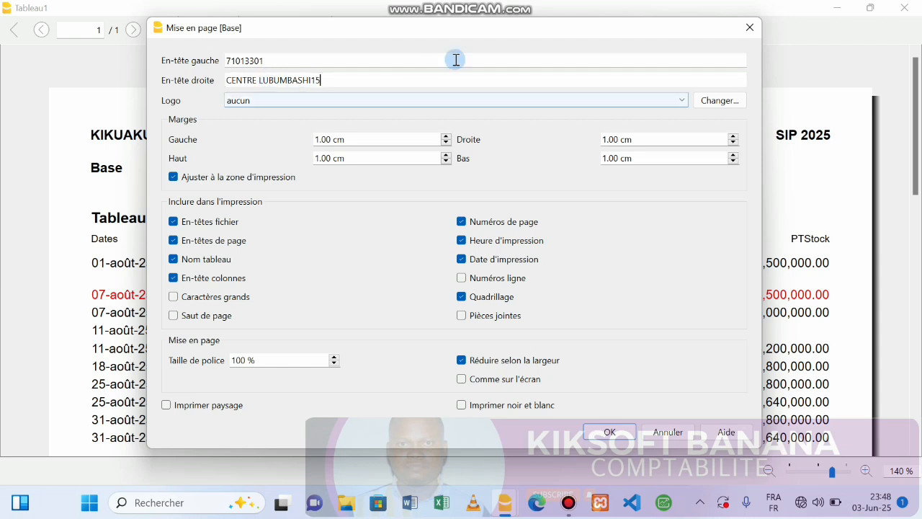
pyautogui.click(607, 431)
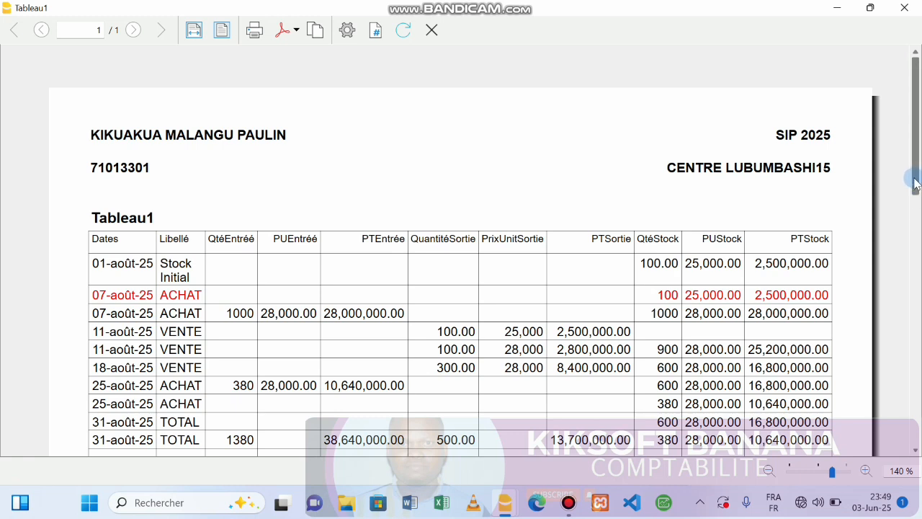
# Step: Review the full preview, reopen and close Mise en page unchanged, then close the preview
pyautogui.click(916, 248)
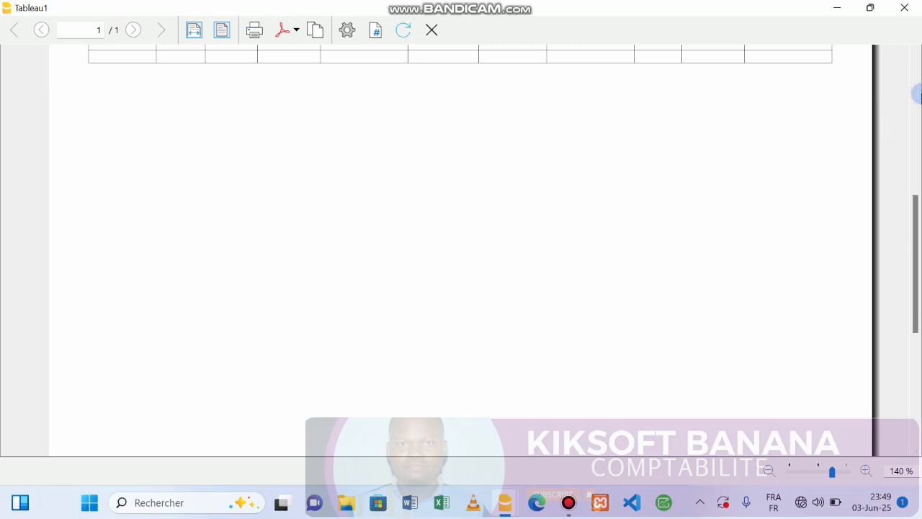
pyautogui.click(916, 90)
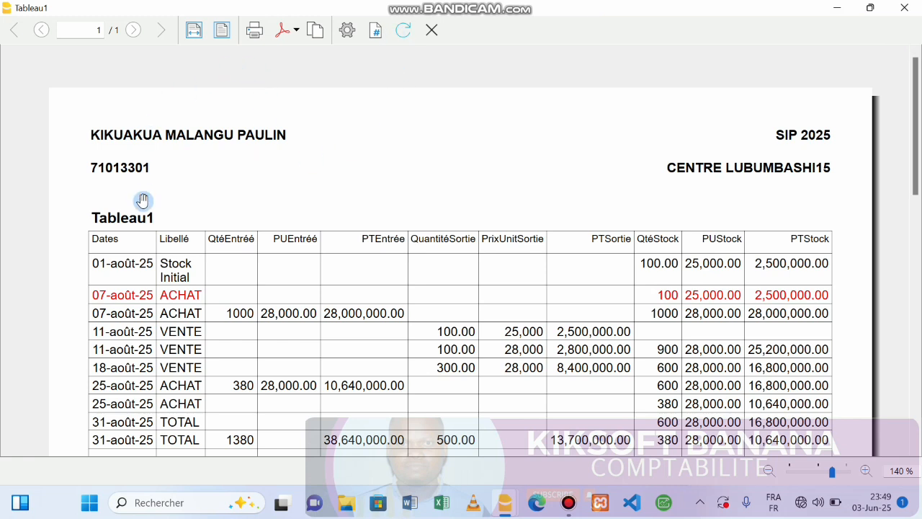
pyautogui.click(349, 30)
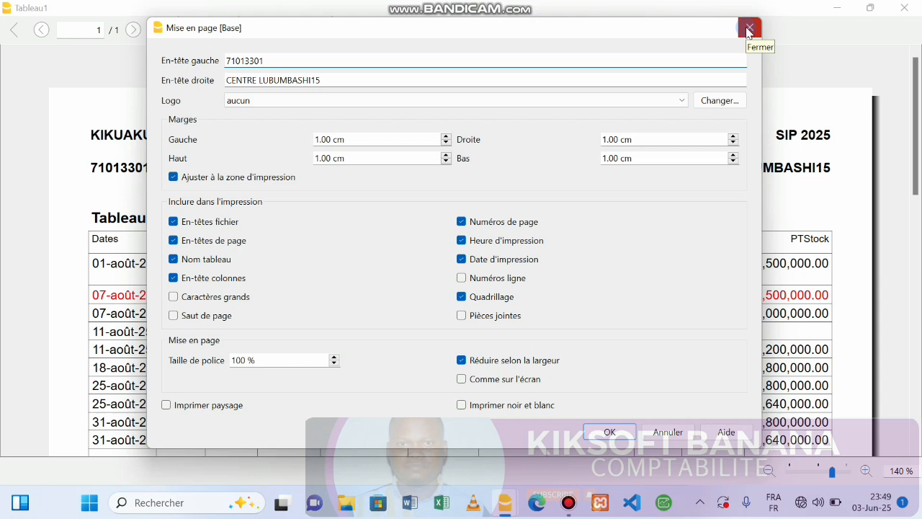
pyautogui.click(749, 28)
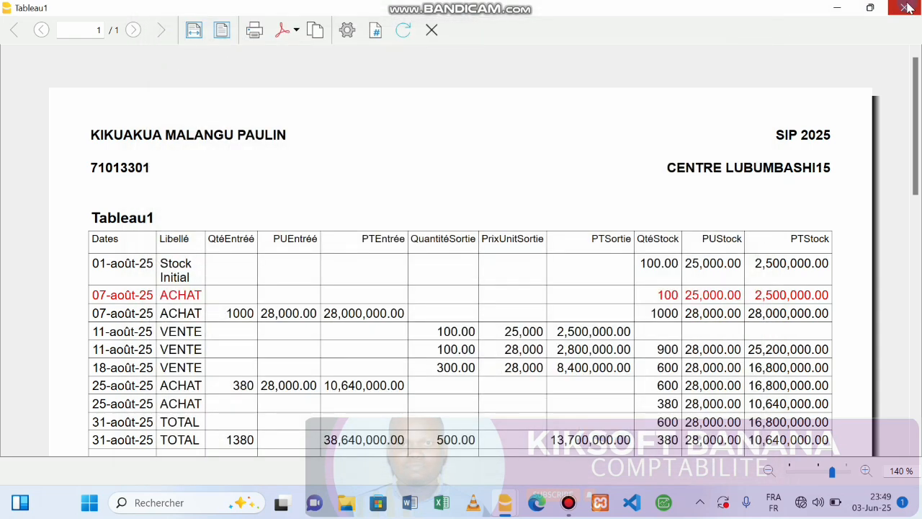
pyautogui.click(431, 29)
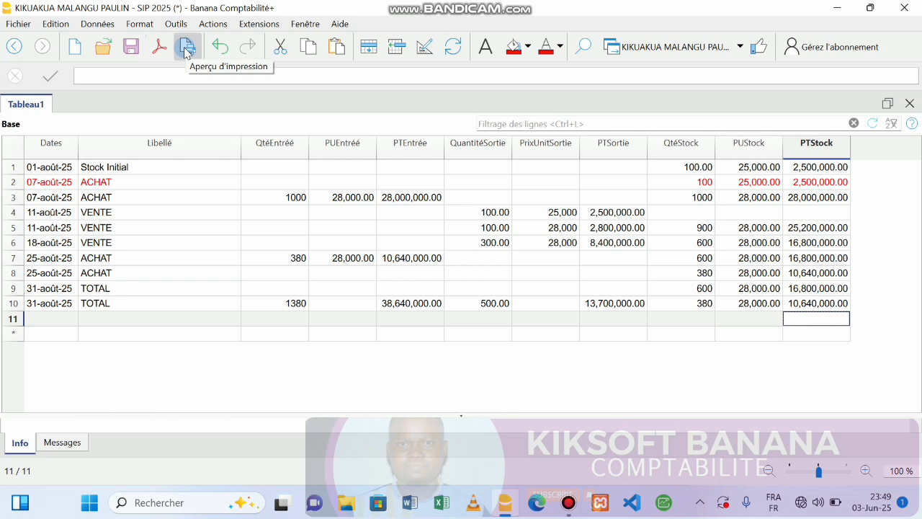
pyautogui.click(19, 24)
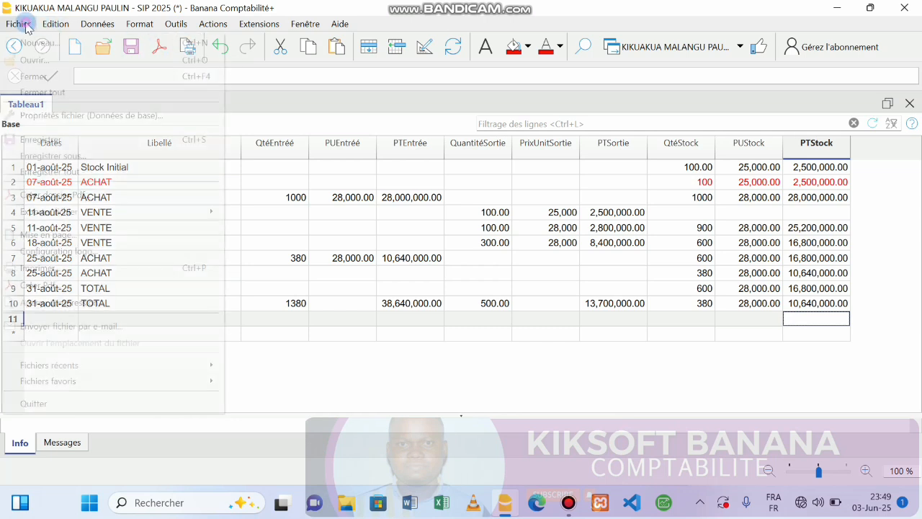
pyautogui.click(39, 115)
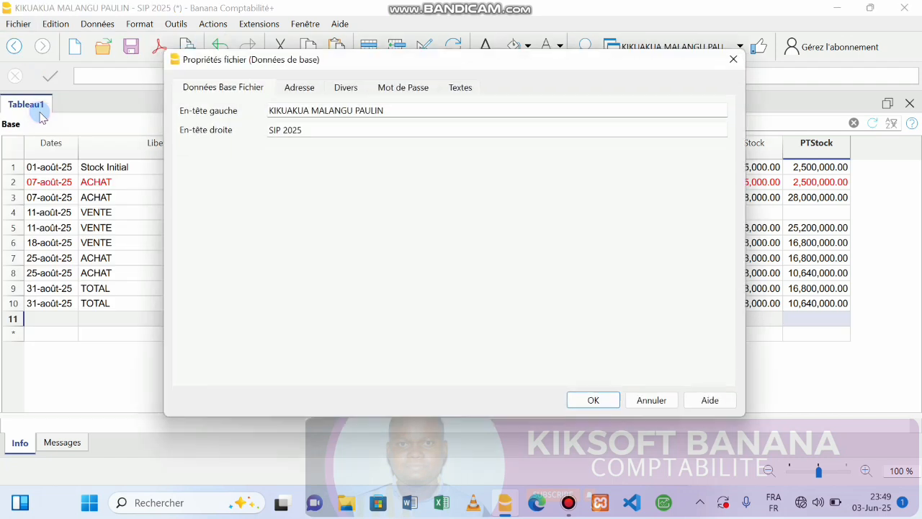
pyautogui.click(297, 90)
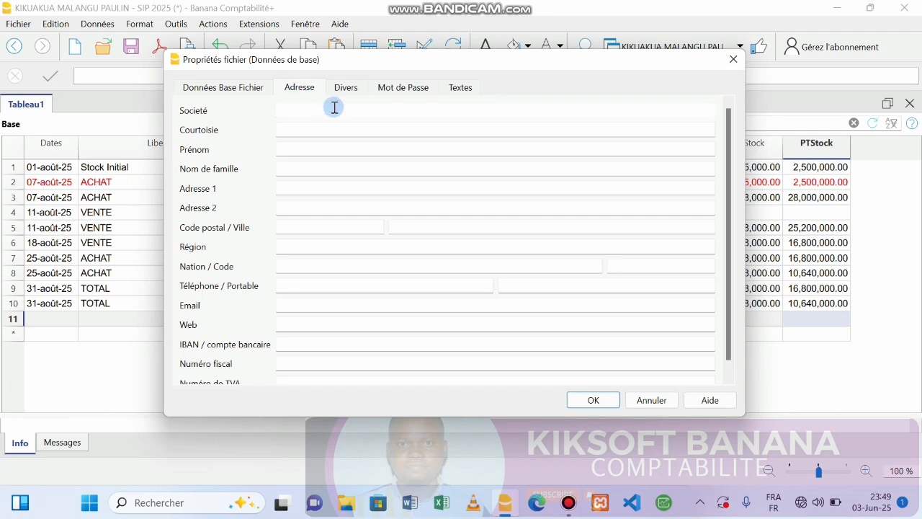
pyautogui.click(731, 60)
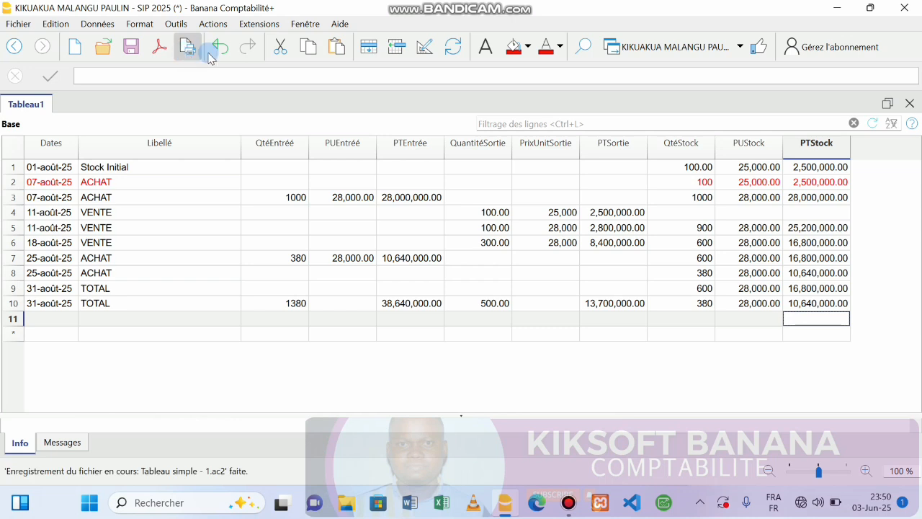
pyautogui.moveTo(505, 504)
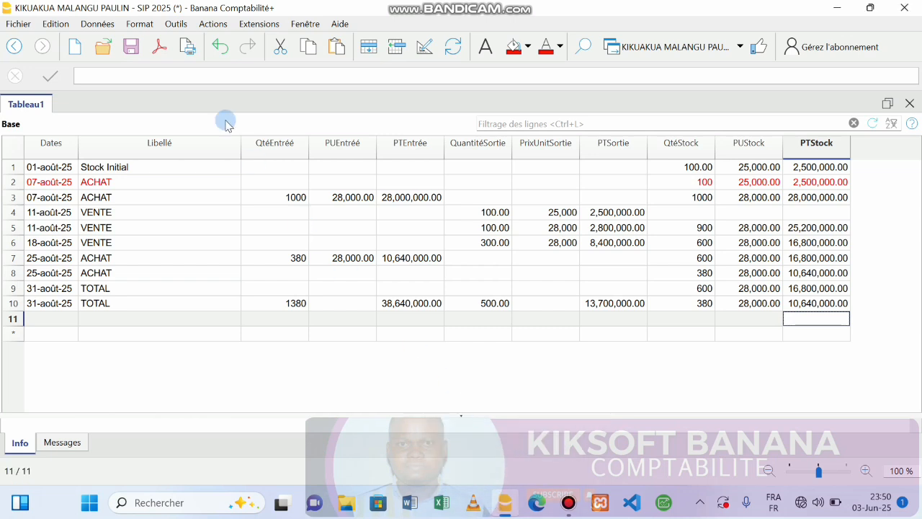
# Step: Export Tableau1 to Excel as Tableau1.xls and open it despite the format warning
pyautogui.click(188, 48)
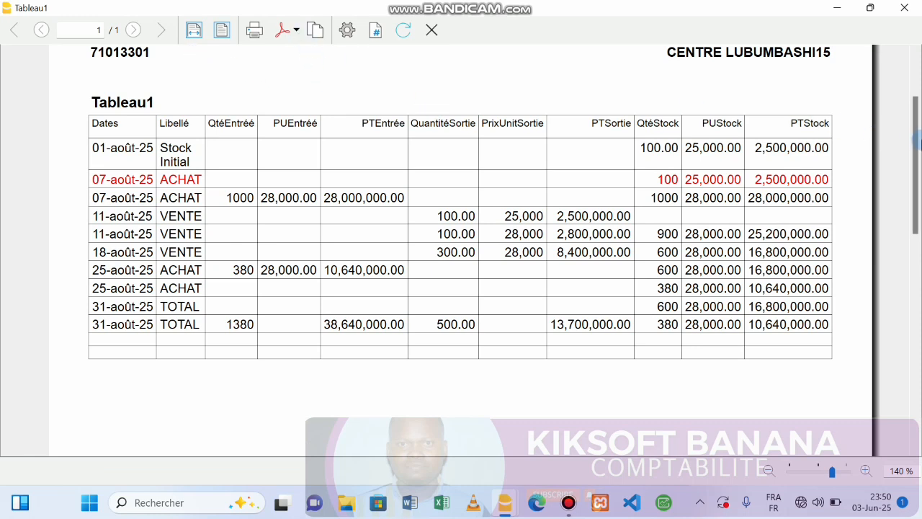
pyautogui.click(296, 33)
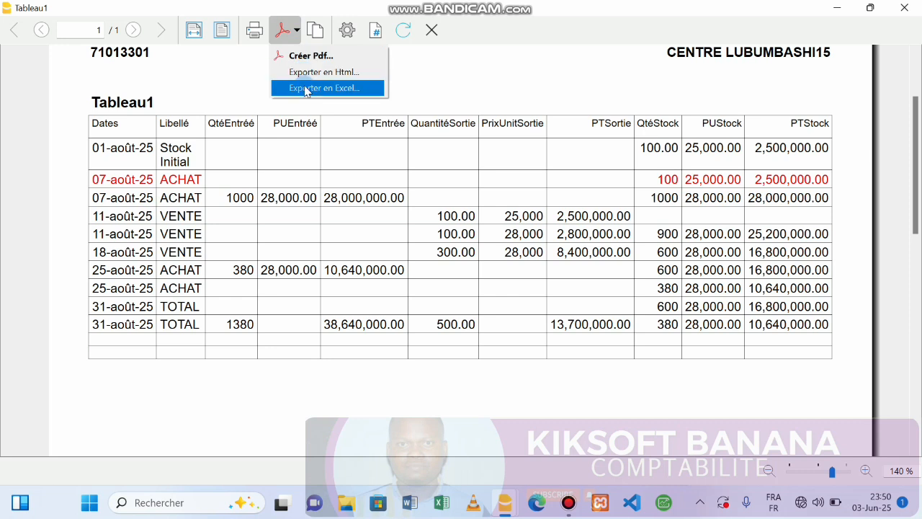
pyautogui.click(305, 88)
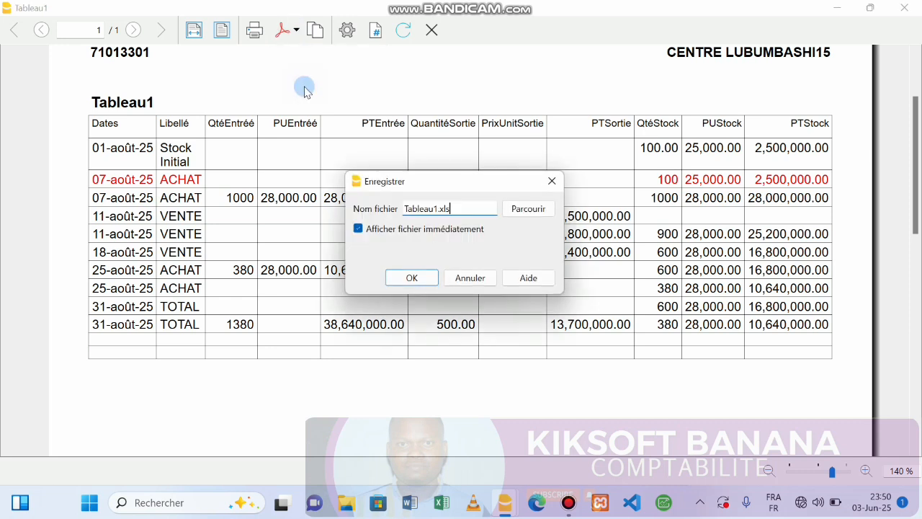
pyautogui.click(421, 281)
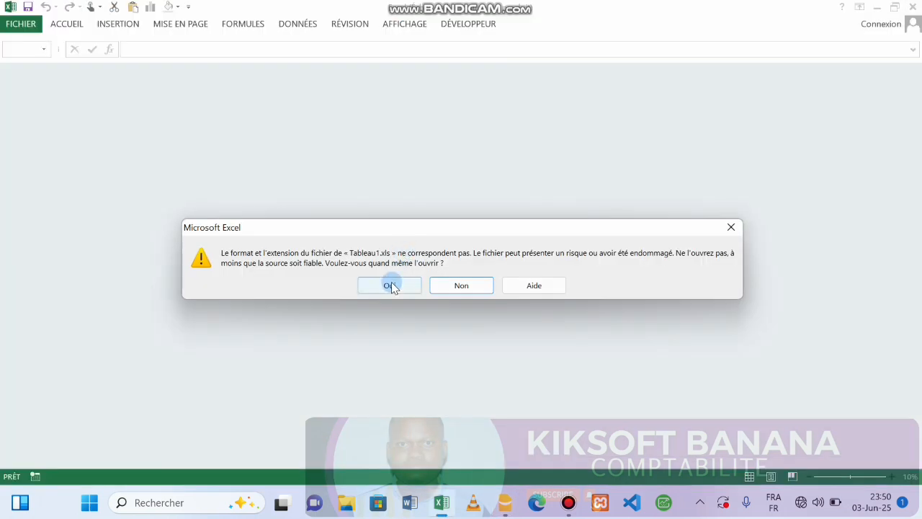
pyautogui.click(391, 283)
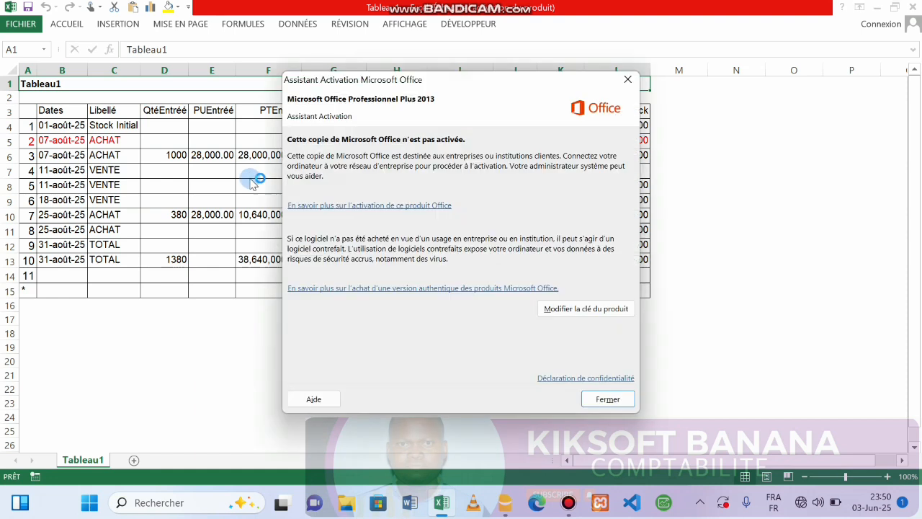
# Step: Dismiss the activation notice and insert a blank row above the Tableau1 title
pyautogui.click(628, 80)
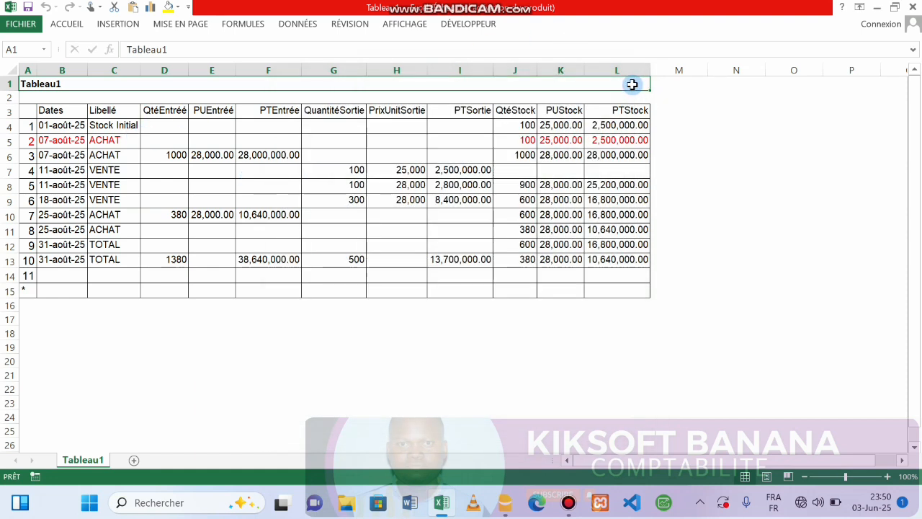
pyautogui.click(48, 98)
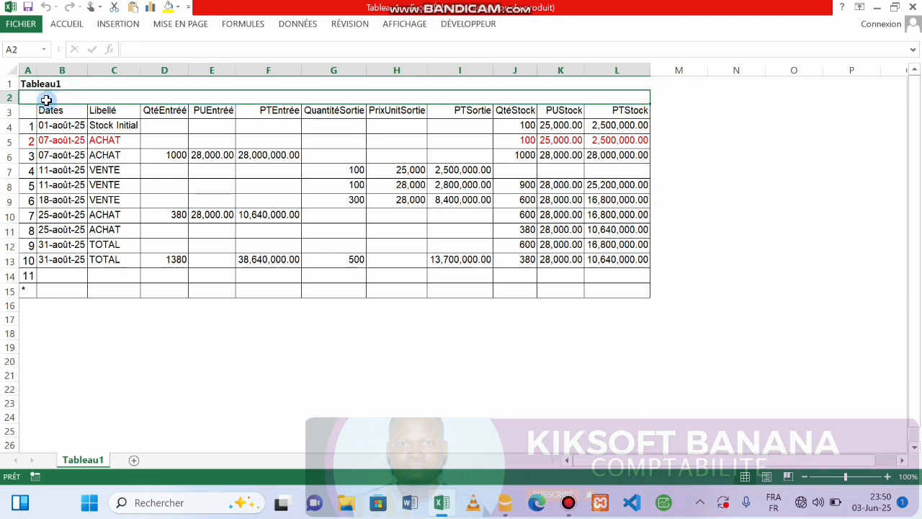
pyautogui.click(5, 94)
pyautogui.rightClick(4, 93)
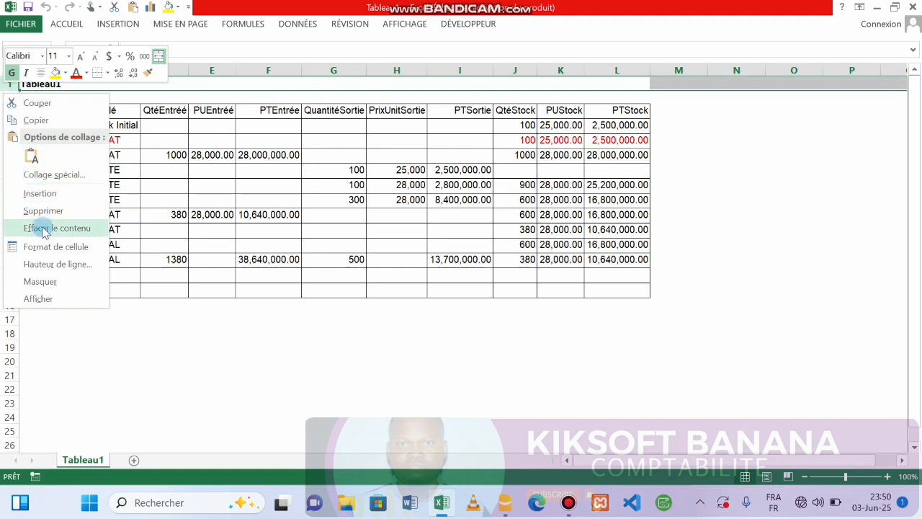
pyautogui.click(36, 193)
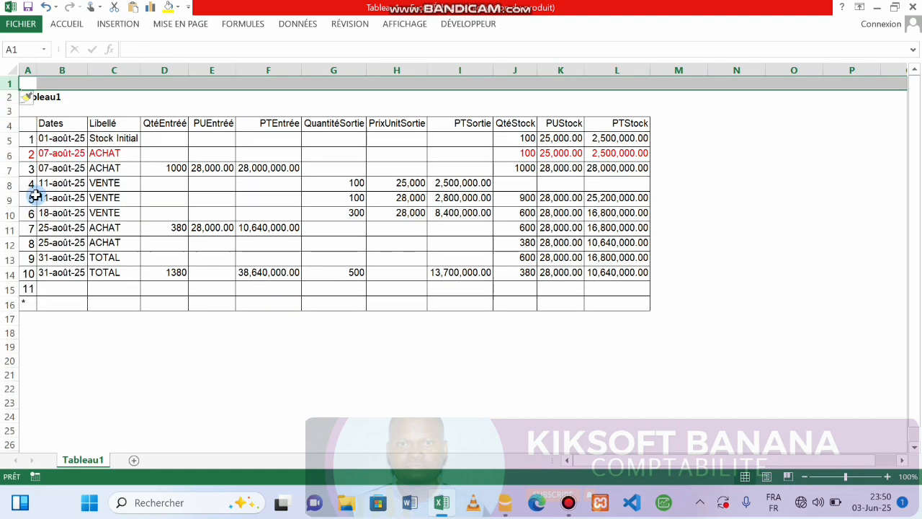
pyautogui.click(25, 111)
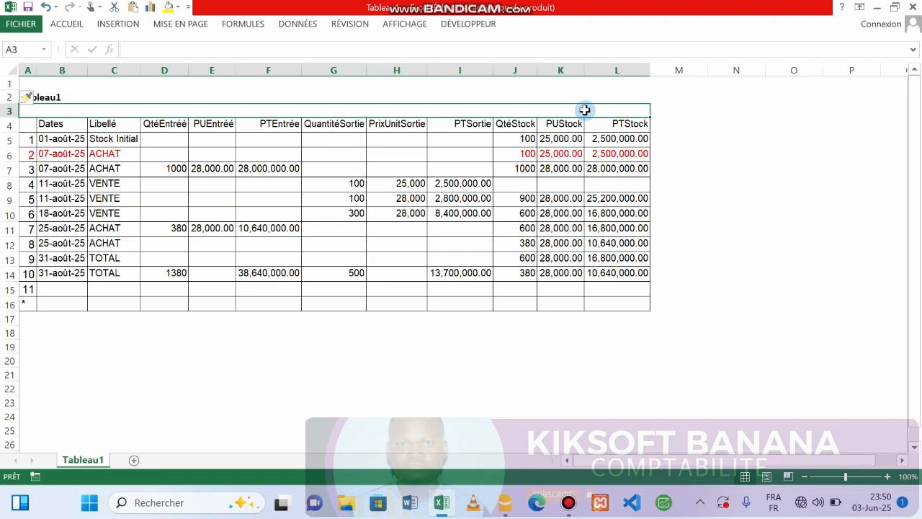
pyautogui.click(70, 24)
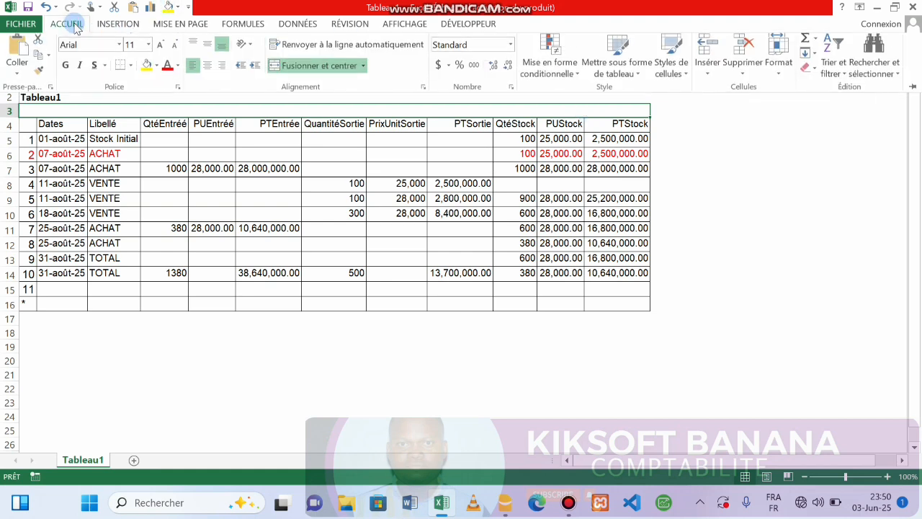
# Step: Merge and centre D3:F3 and enter the ENTREE heading
pyautogui.click(363, 69)
pyautogui.click(298, 137)
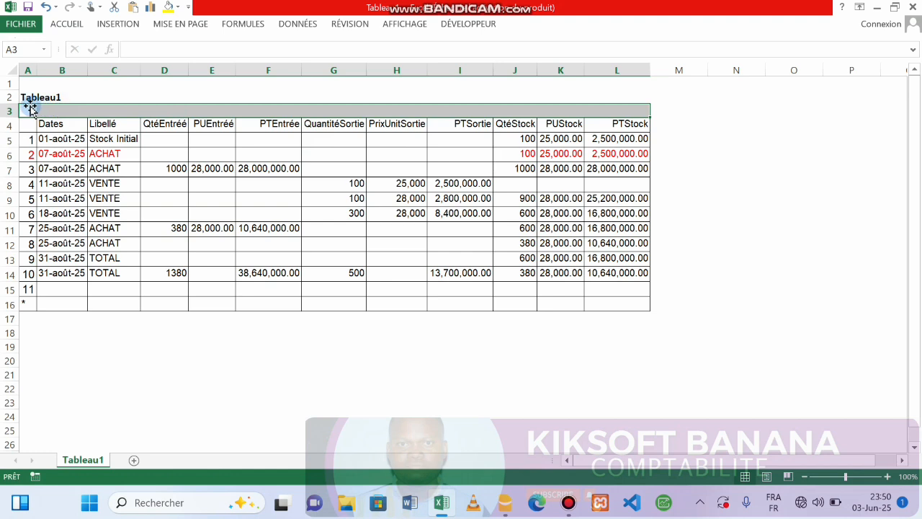
pyautogui.moveTo(24, 109); pyautogui.dragTo(126, 105)
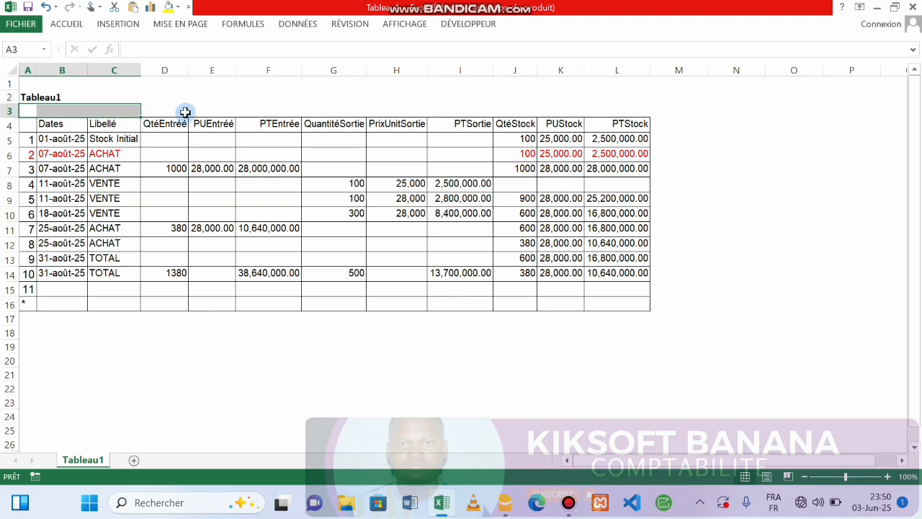
pyautogui.click(143, 110)
pyautogui.moveTo(144, 111); pyautogui.dragTo(272, 107)
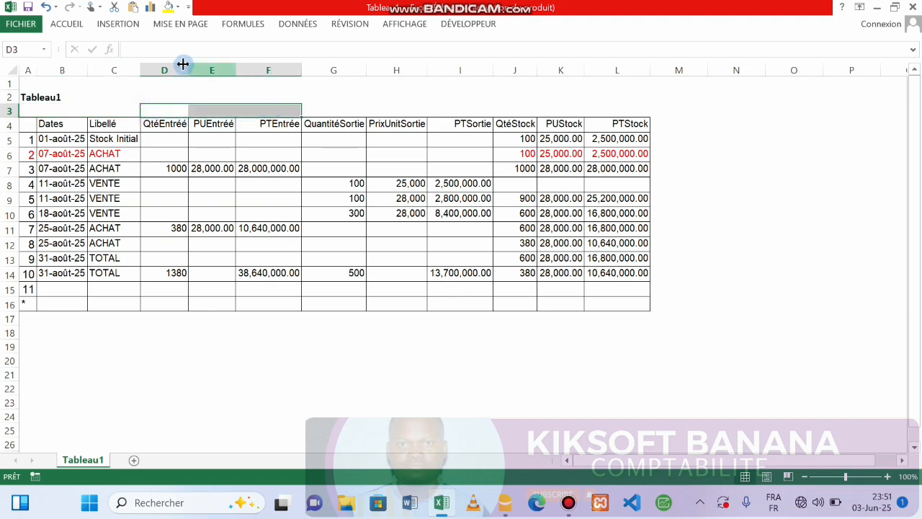
pyautogui.click(67, 24)
pyautogui.click(281, 68)
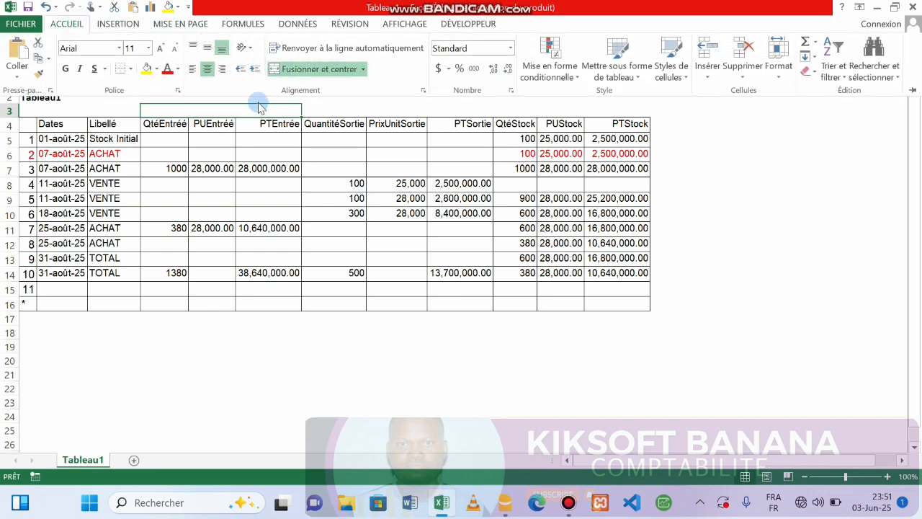
pyautogui.write('ENTREE')
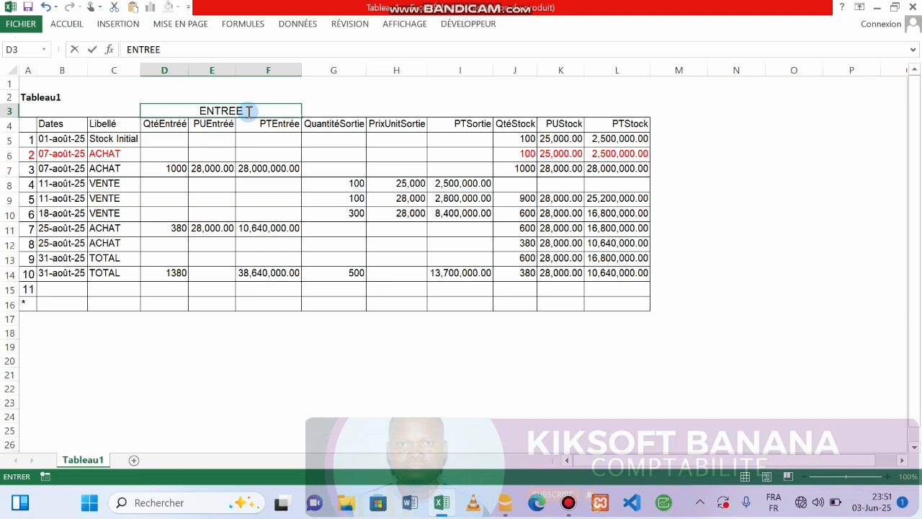
pyautogui.press('Tab')
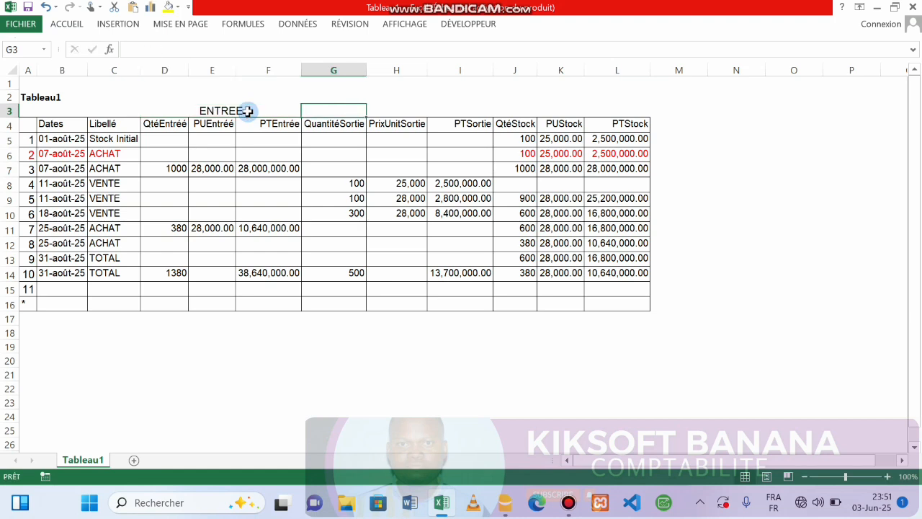
# Step: Copy the merged heading format across G3:L3 and enter the SORTIE and STOCK headings
pyautogui.click(218, 110)
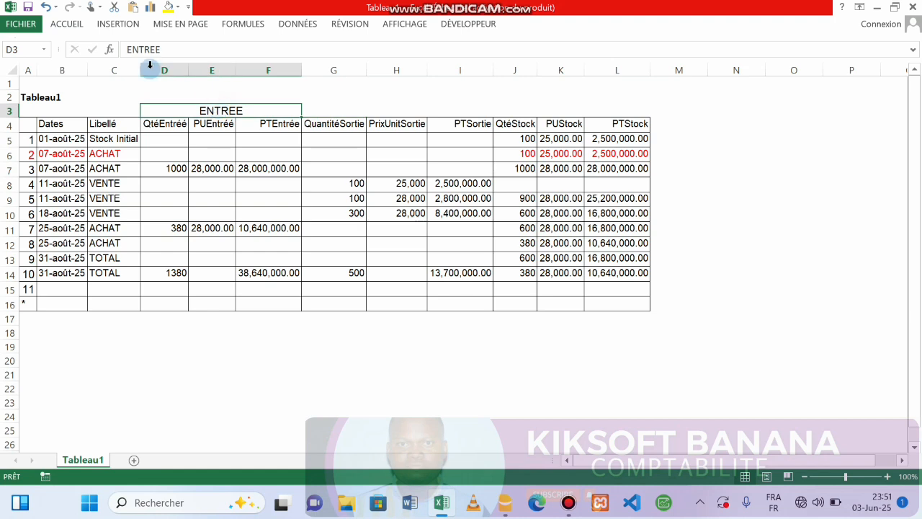
pyautogui.click(115, 24)
pyautogui.click(67, 24)
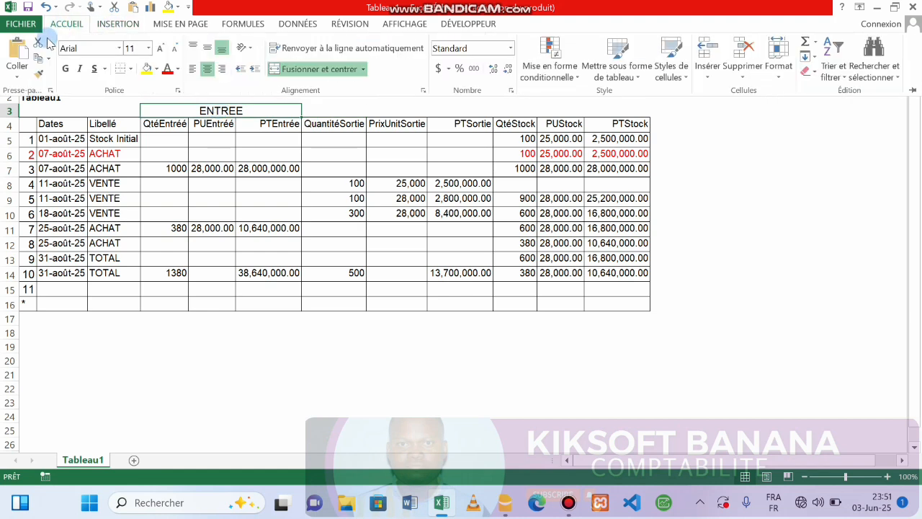
pyautogui.click(38, 73)
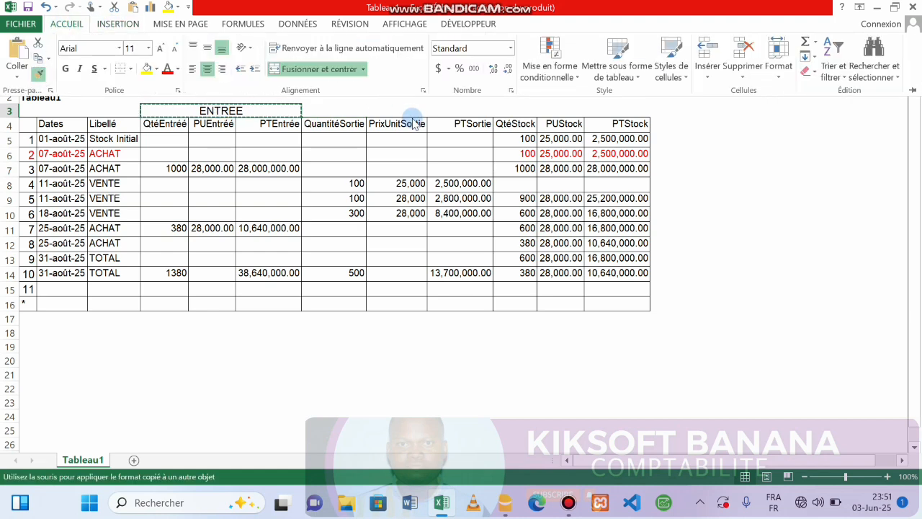
pyautogui.click(312, 108)
pyautogui.moveTo(312, 109)
pyautogui.mouseDown()
pyautogui.moveTo(646, 103)
pyautogui.moveTo(640, 116)
pyautogui.moveTo(492, 98)
pyautogui.moveTo(427, 112)
pyautogui.mouseUp()
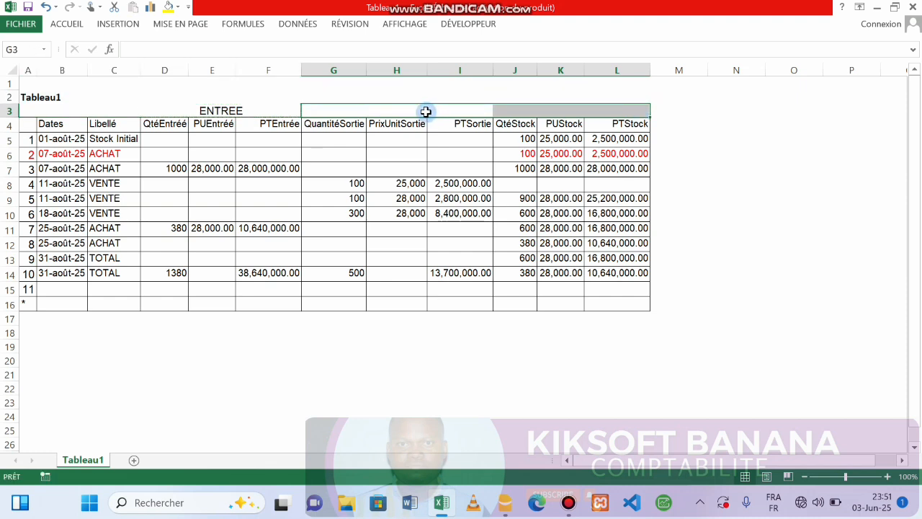
pyautogui.write('SORTIE')
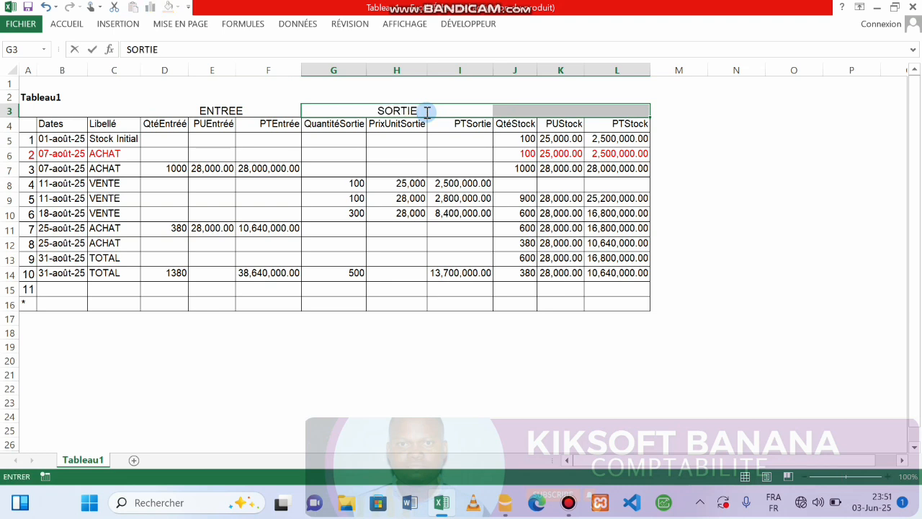
pyautogui.press('Return')
pyautogui.write('S')
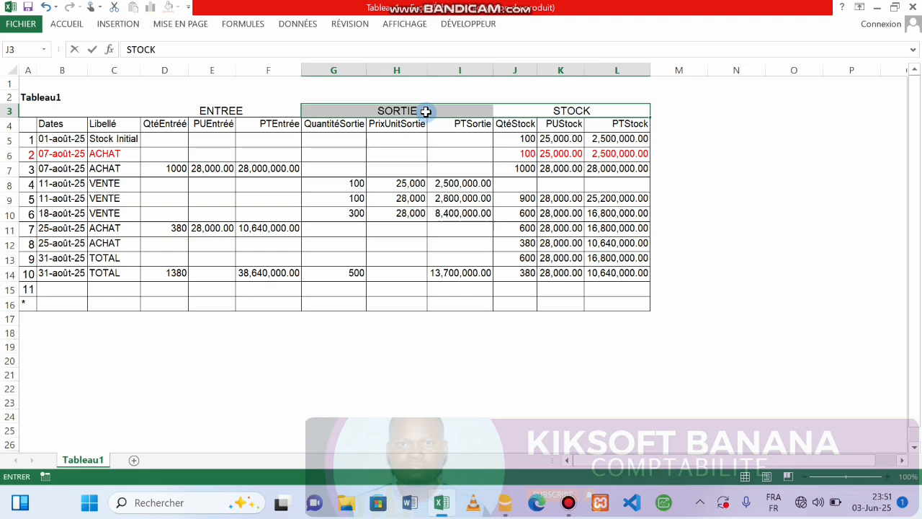
pyautogui.write('TOCK')
# Step: Confirm the STOCK heading and merge the Dates header across B3:B4
pyautogui.click(60, 120)
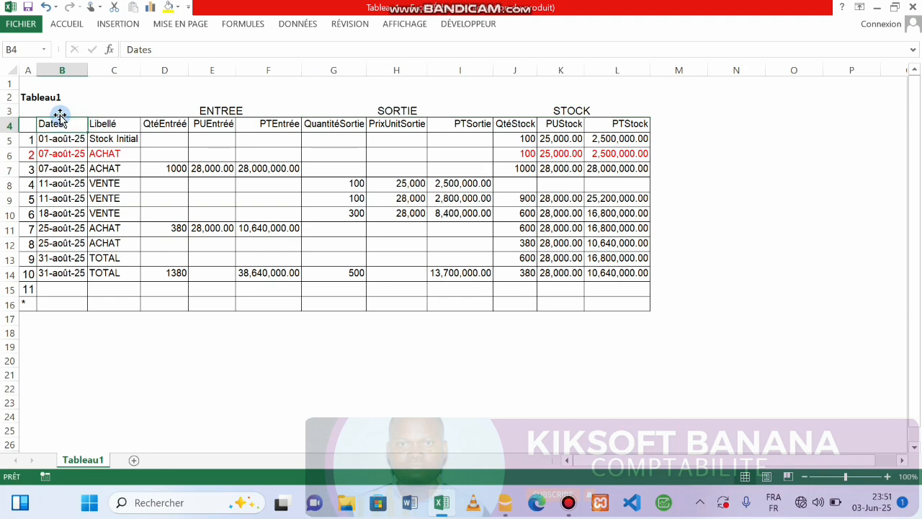
pyautogui.click(56, 109)
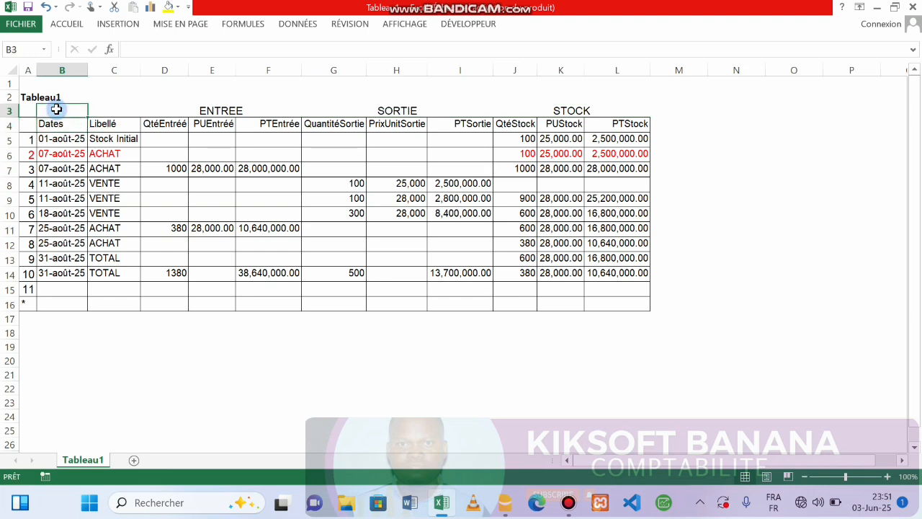
pyautogui.click(61, 122)
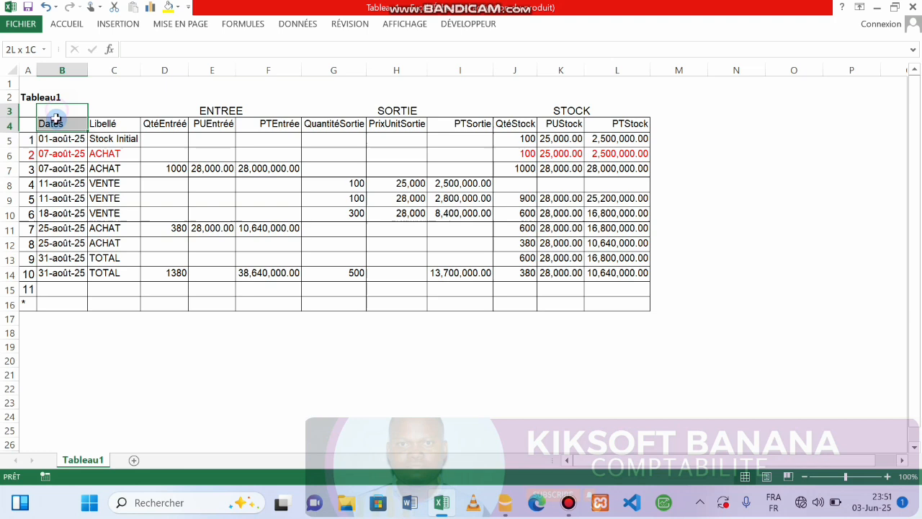
pyautogui.click(67, 24)
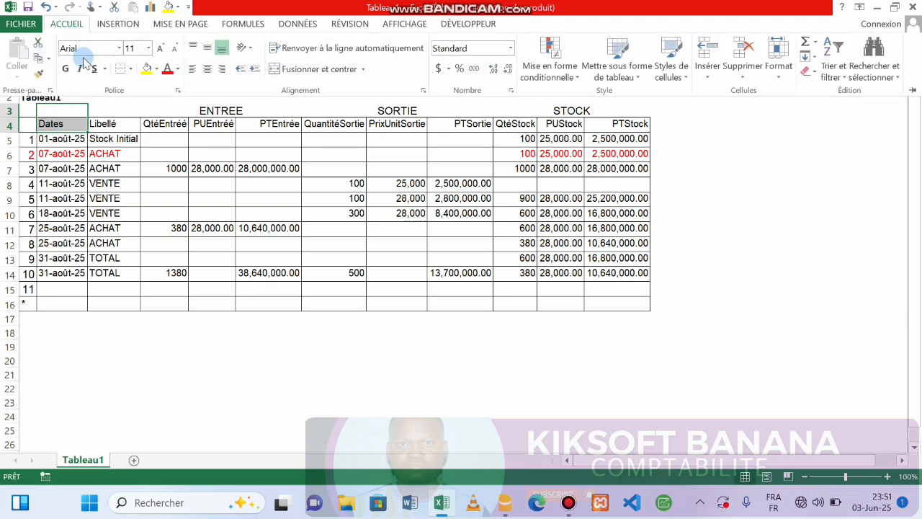
pyautogui.click(277, 69)
# Step: Merge the Libellé header across C3:C4
pyautogui.click(115, 107)
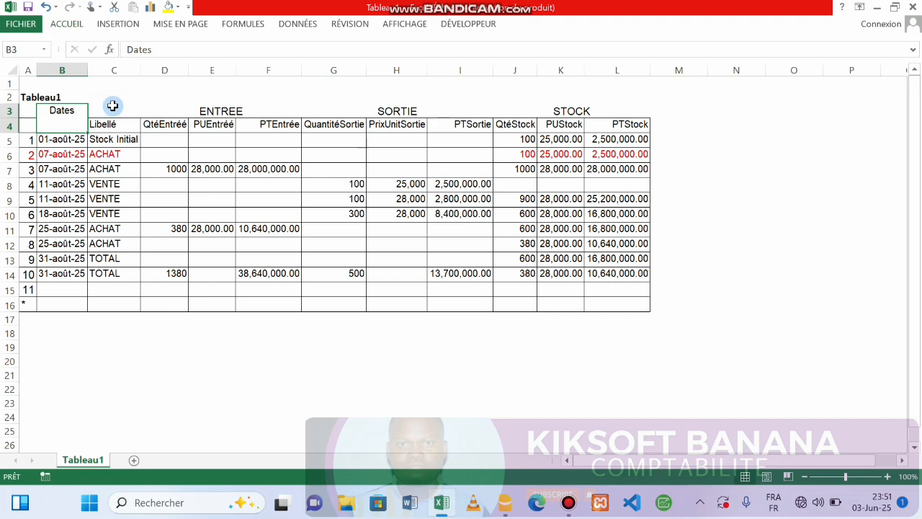
pyautogui.click(114, 108)
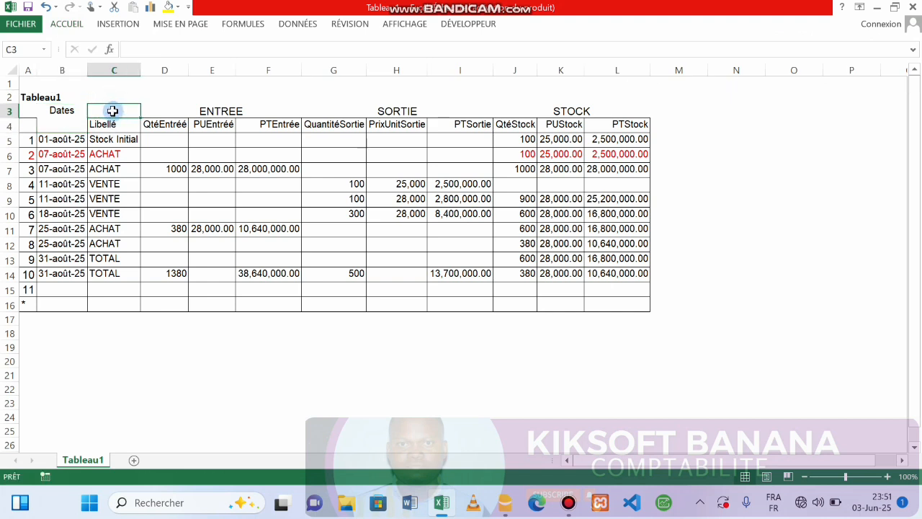
pyautogui.moveTo(112, 108); pyautogui.dragTo(108, 126)
pyautogui.click(66, 24)
pyautogui.click(292, 69)
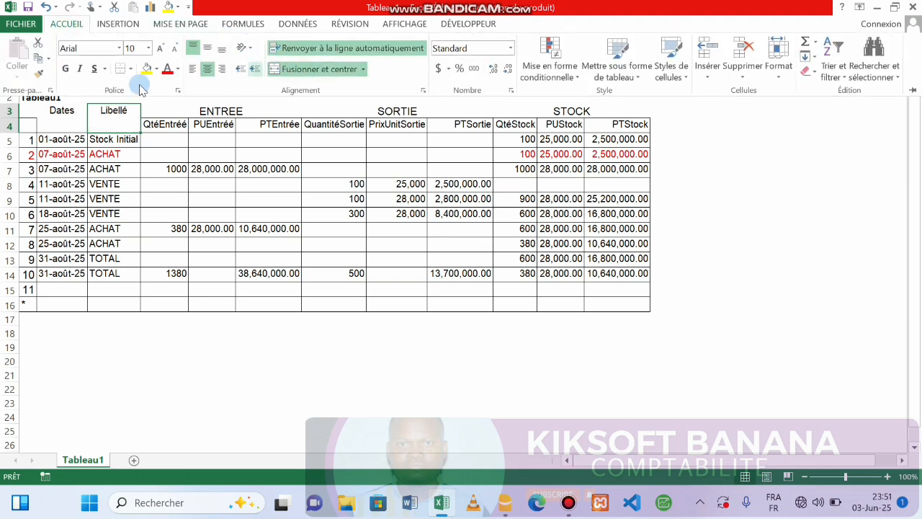
# Step: Merge A3 and A4 into one header cell, then select header rows A3:L4
pyautogui.click(29, 111)
pyautogui.rightClick(30, 117)
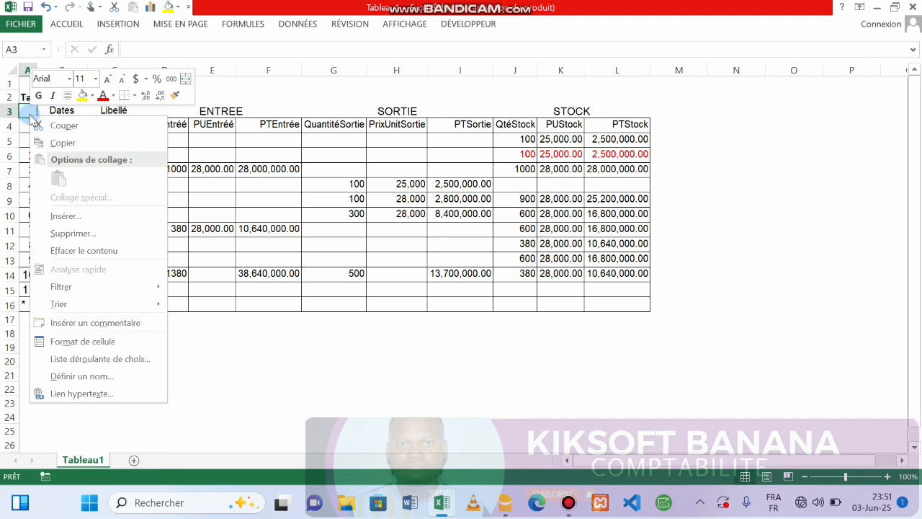
pyautogui.click(23, 108)
pyautogui.moveTo(23, 115); pyautogui.dragTo(24, 127)
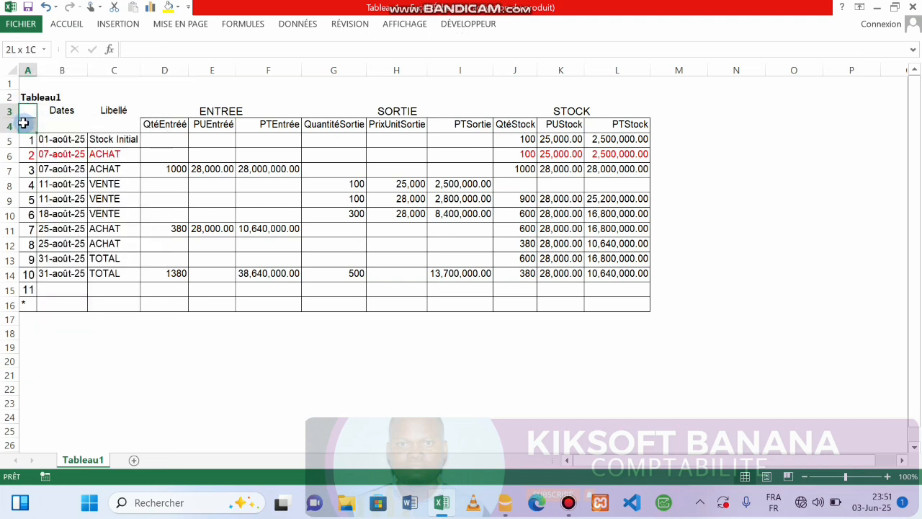
pyautogui.click(67, 23)
pyautogui.click(295, 69)
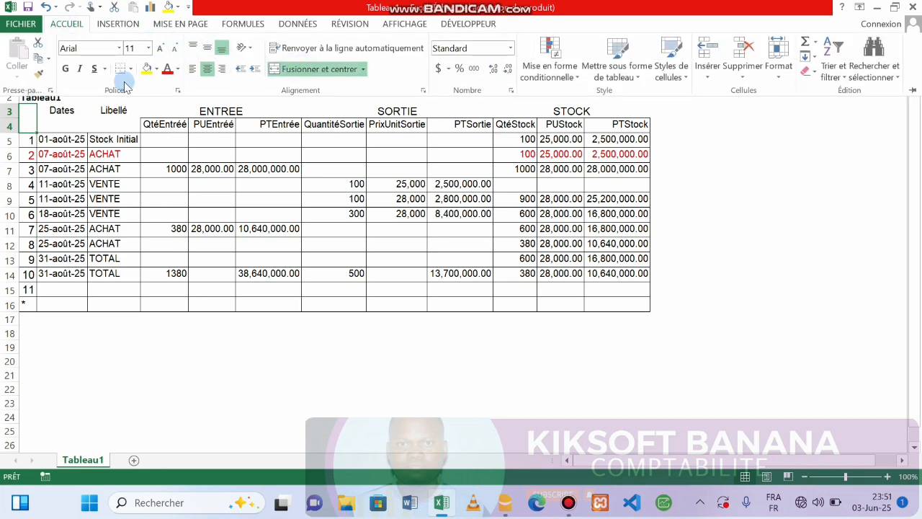
pyautogui.click(29, 121)
pyautogui.moveTo(29, 115)
pyautogui.mouseDown()
pyautogui.moveTo(406, 82)
pyautogui.moveTo(508, 94)
pyautogui.moveTo(517, 103)
pyautogui.moveTo(504, 111)
pyautogui.mouseUp()
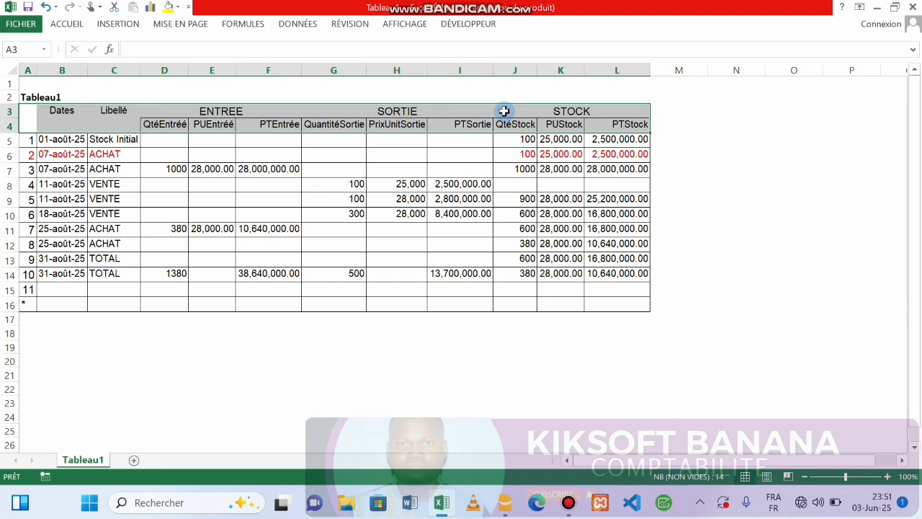
# Step: Apply Toutes les bordures to the selected A3:L4 header cells
pyautogui.click(70, 25)
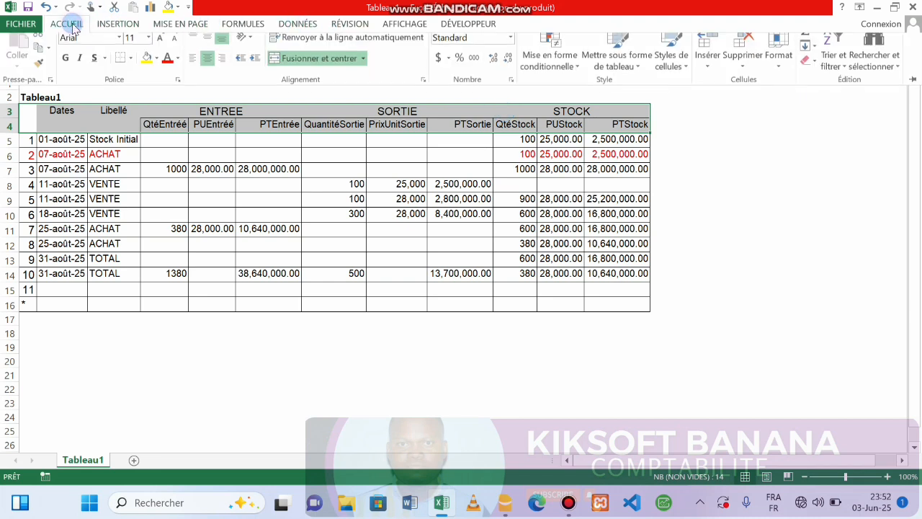
pyautogui.click(131, 69)
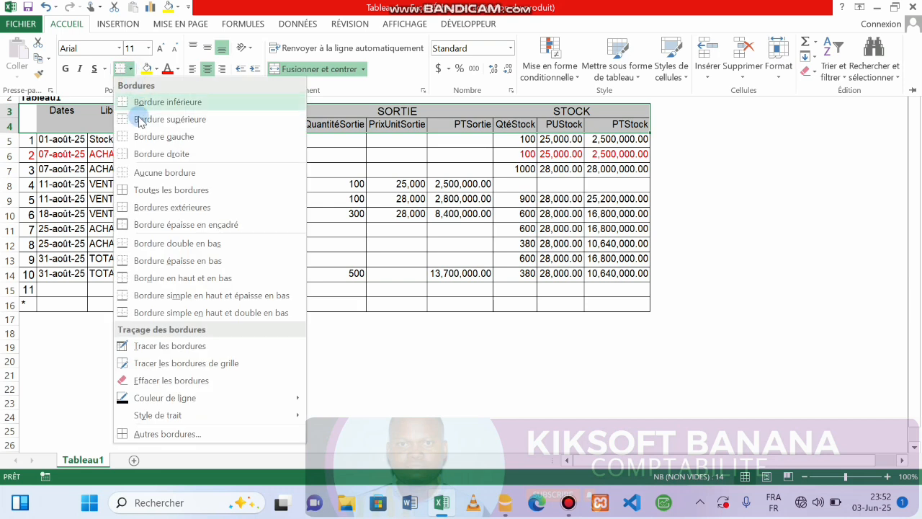
pyautogui.click(141, 197)
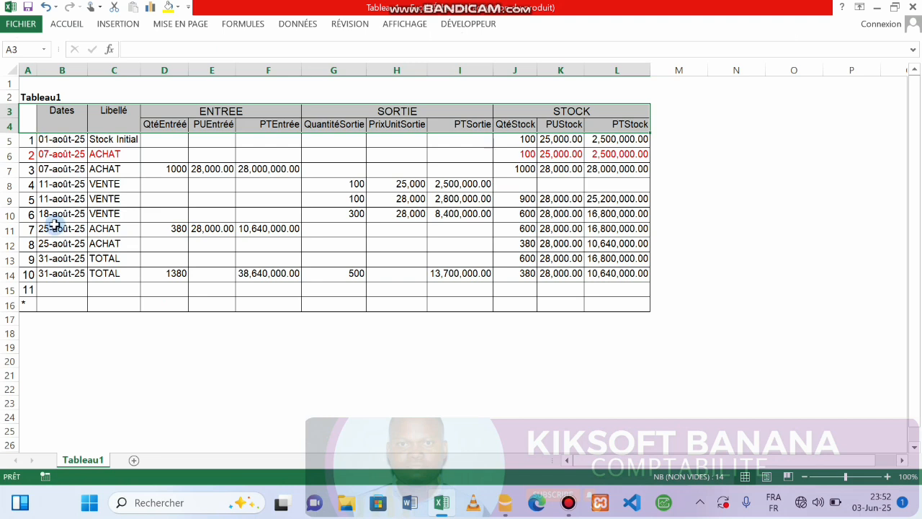
# Step: Delete the two empty rows 15–16 below the TOTAL line
pyautogui.moveTo(6, 294); pyautogui.dragTo(7, 319)
pyautogui.rightClick(7, 319)
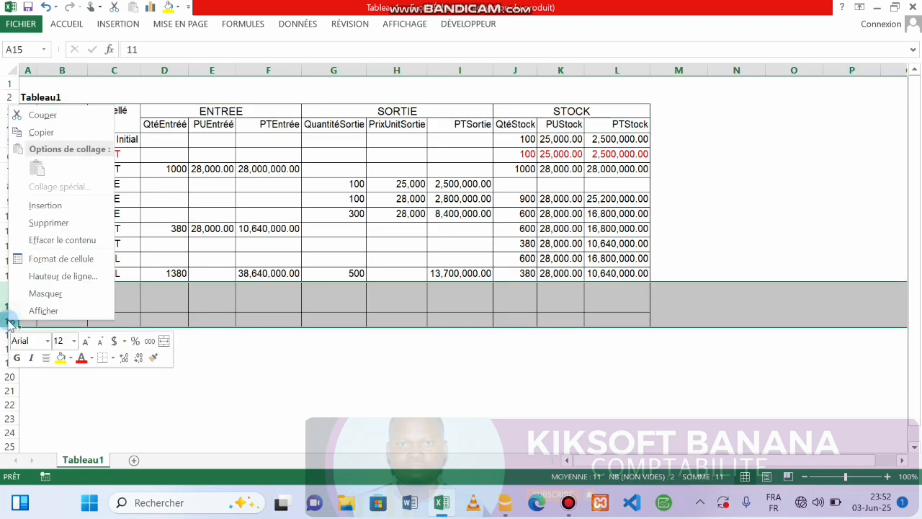
pyautogui.click(45, 220)
pyautogui.click(274, 343)
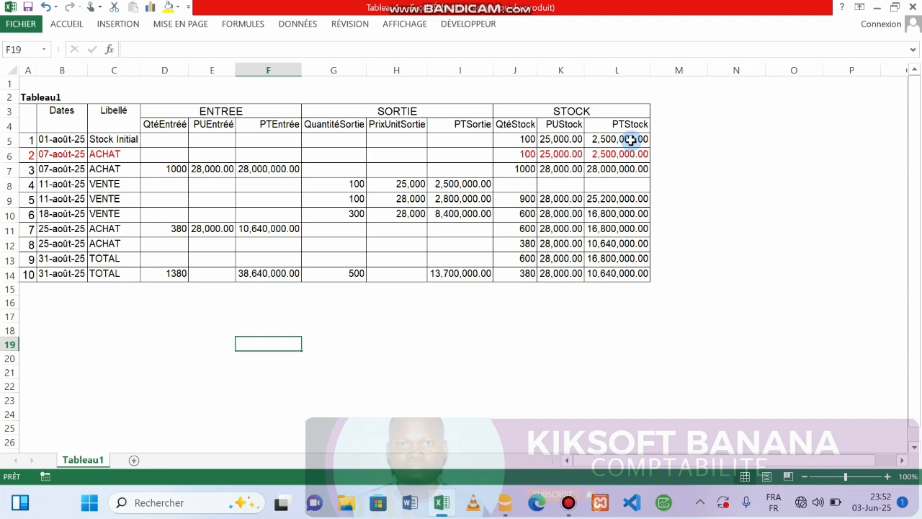
# Step: Select the amounts in columns L, I and F and open the Personnalisée number format category
pyautogui.moveTo(630, 139); pyautogui.dragTo(629, 271)
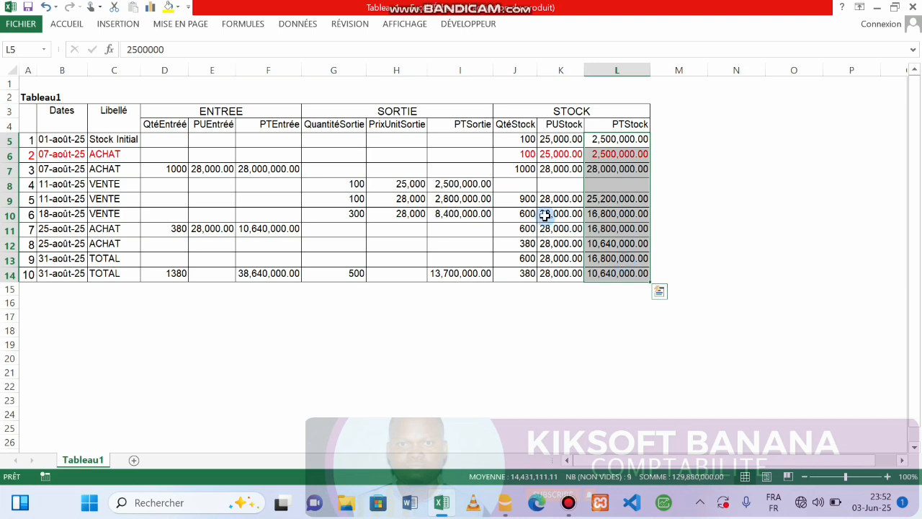
pyautogui.moveTo(469, 141); pyautogui.dragTo(457, 278)
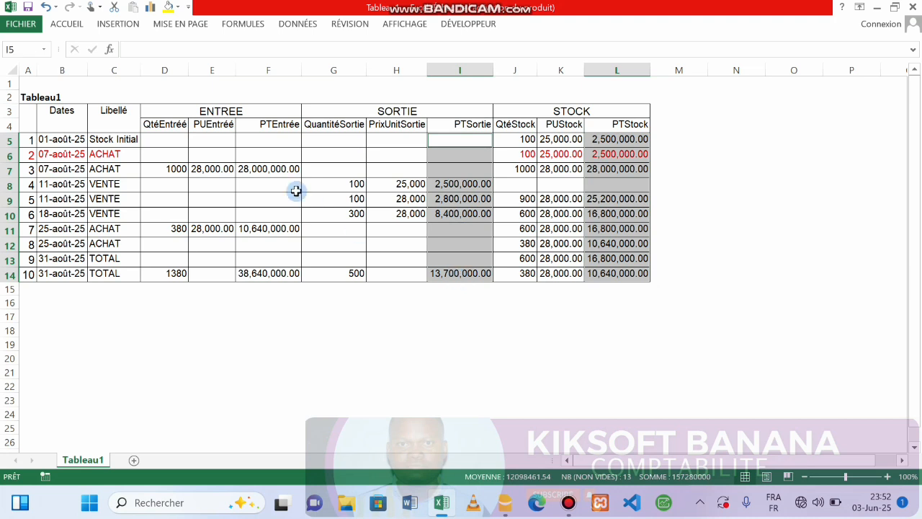
pyautogui.moveTo(271, 139); pyautogui.dragTo(265, 274)
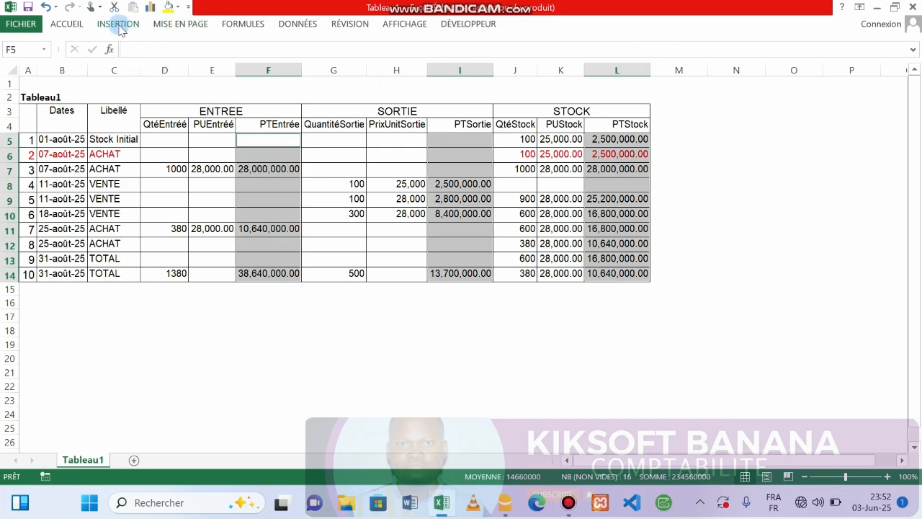
pyautogui.click(67, 27)
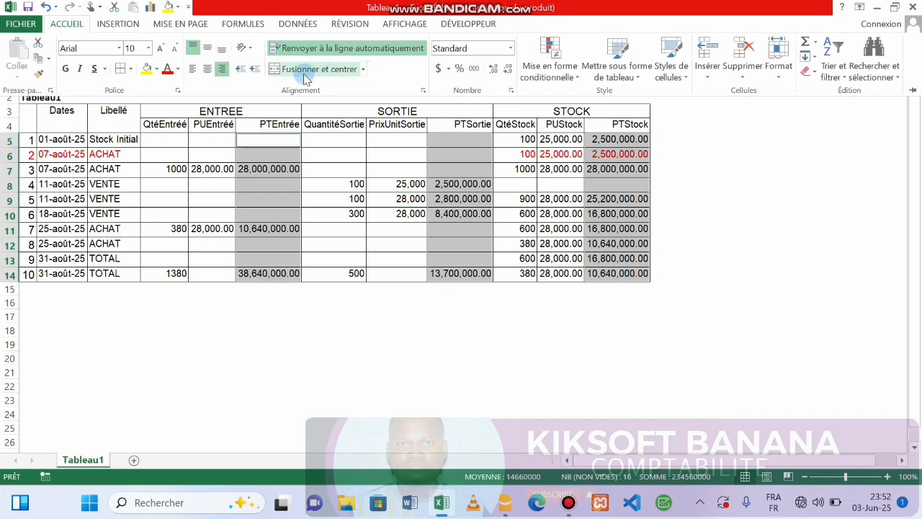
pyautogui.click(510, 49)
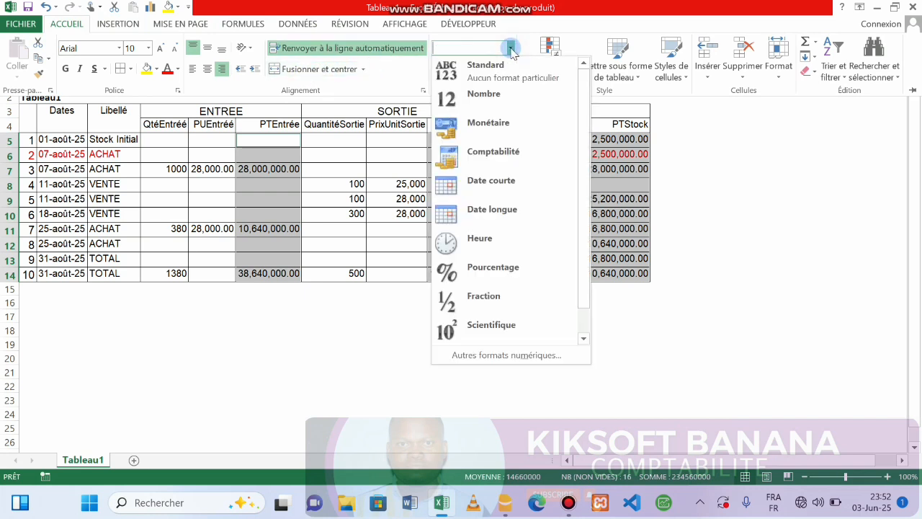
pyautogui.click(407, 80)
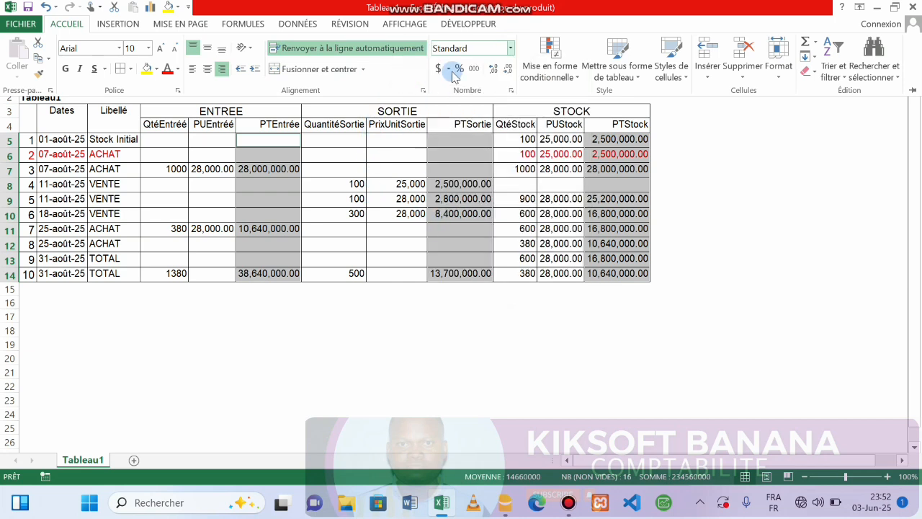
pyautogui.click(511, 48)
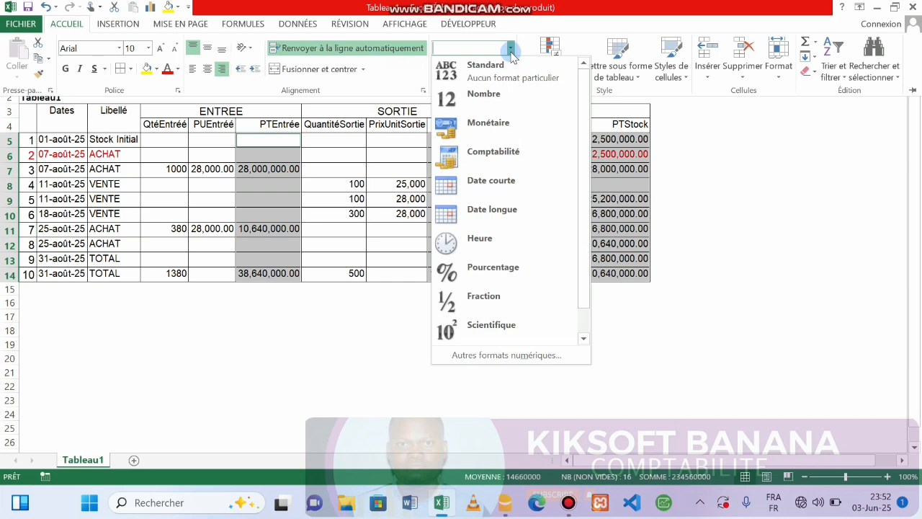
pyautogui.click(467, 355)
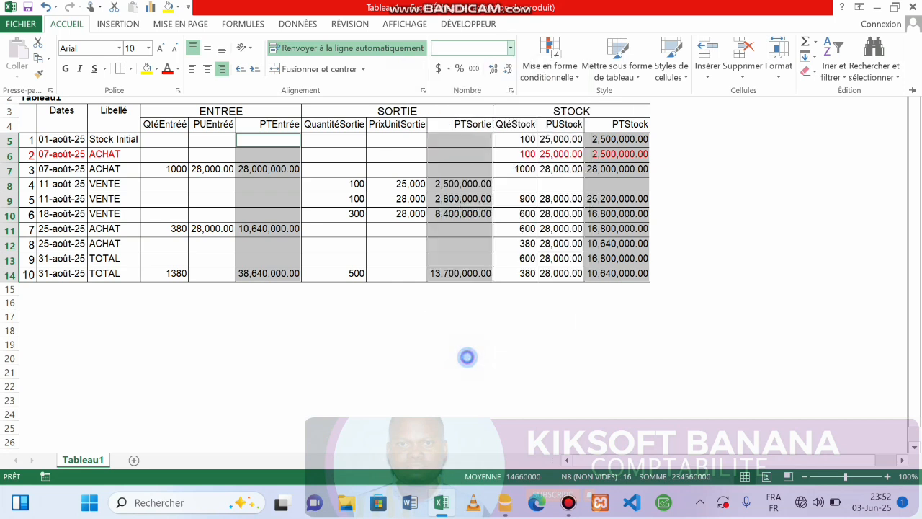
pyautogui.click(117, 238)
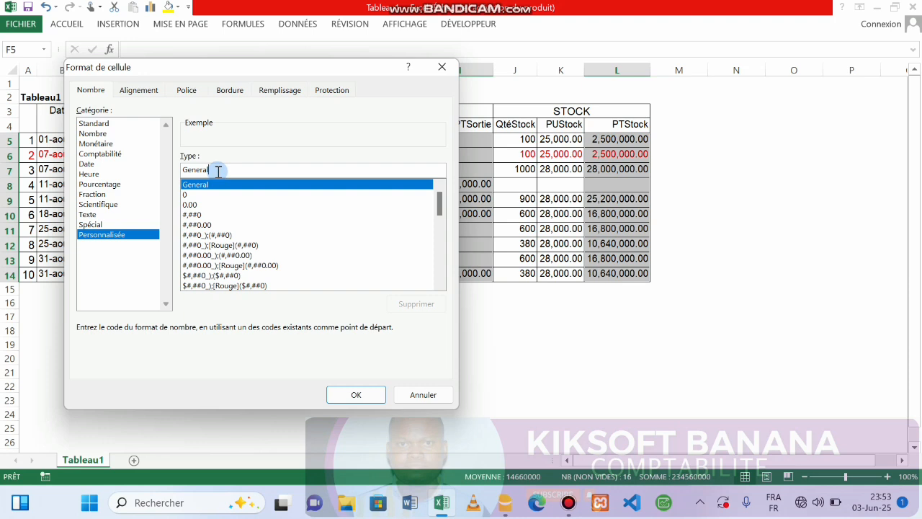
# Step: Format the amount columns as #,##0.00 " FC", e.g. 38,640,000.00 FC
pyautogui.press('BackSpace')
pyautogui.press('BackSpace')
pyautogui.press('BackSpace')
pyautogui.press('BackSpace')
pyautogui.press('BackSpace')
pyautogui.press('BackSpace')
pyautogui.press('BackSpace')
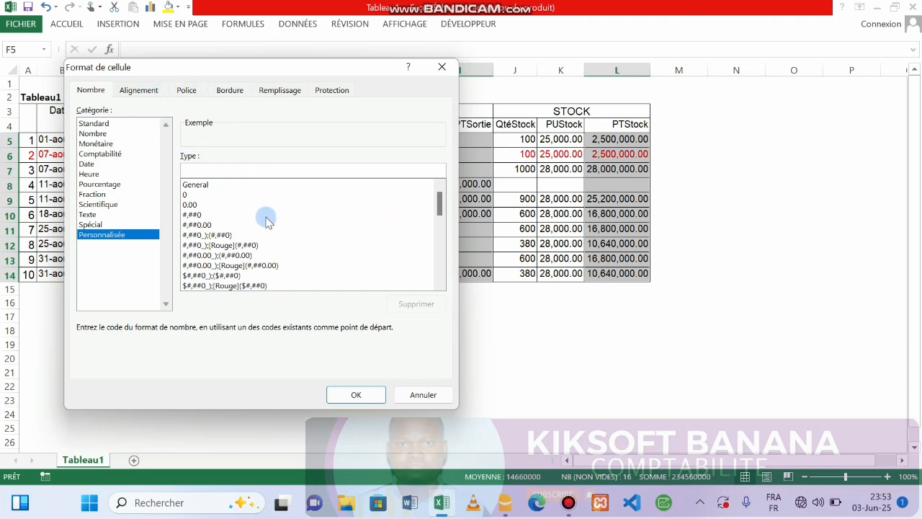
pyautogui.click(203, 226)
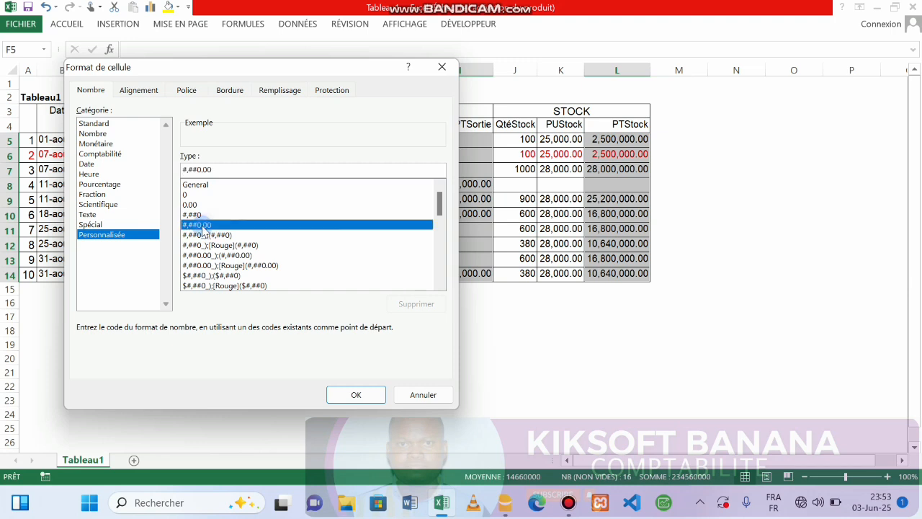
pyautogui.click(215, 175)
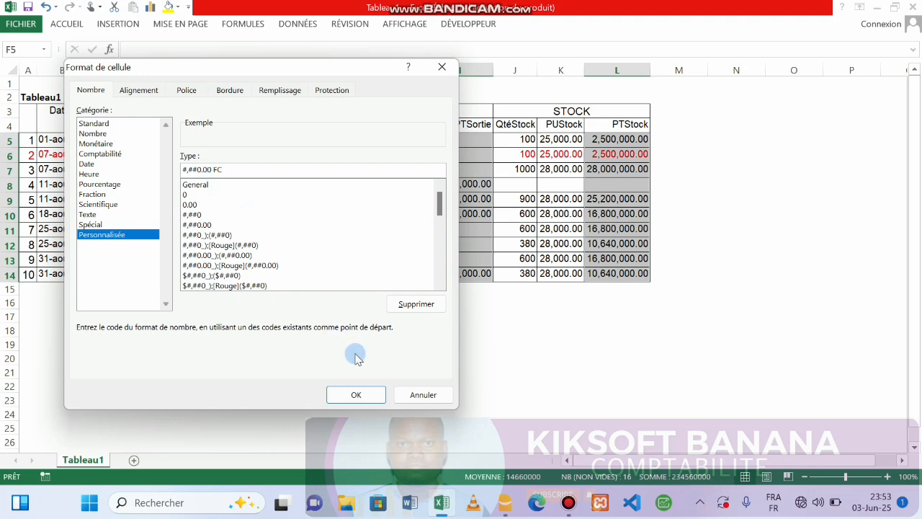
pyautogui.click(358, 392)
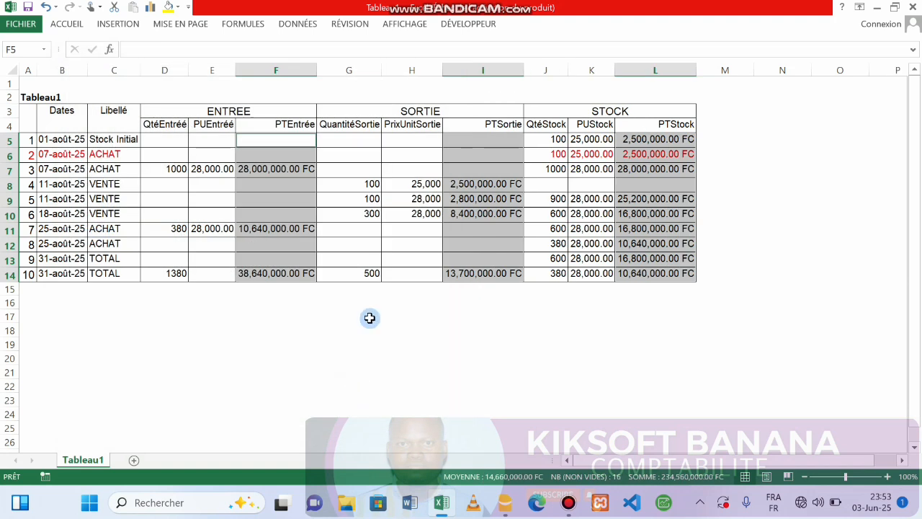
pyautogui.click(751, 228)
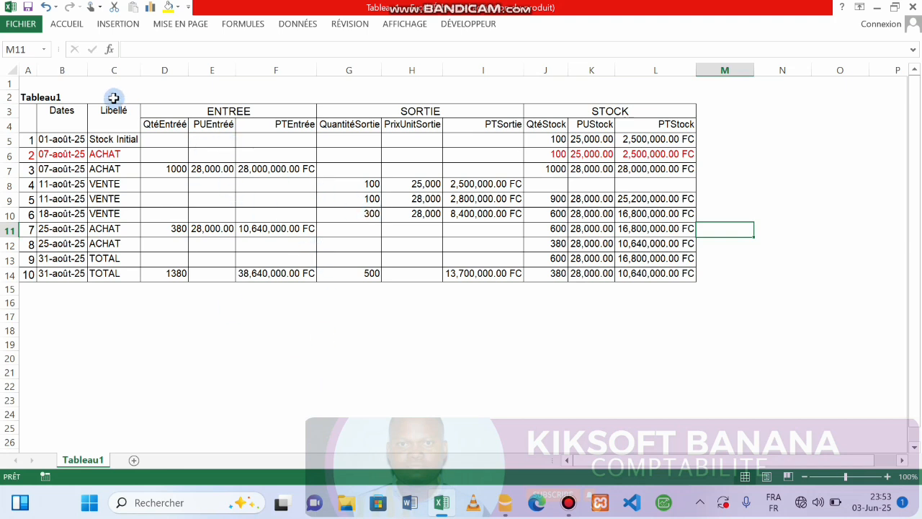
# Step: Replace the A2 title Tableau1 with FICHE DE STOCK FIFO
pyautogui.click(48, 96)
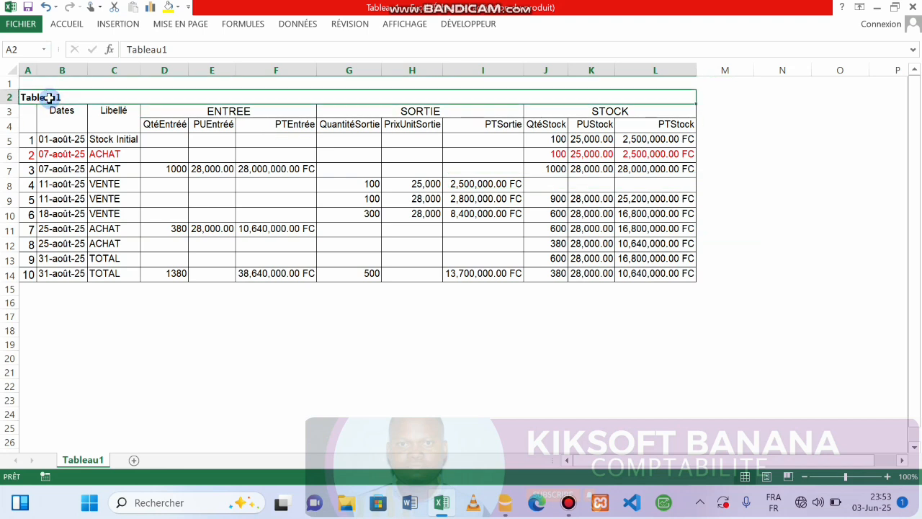
pyautogui.moveTo(69, 98); pyautogui.dragTo(3, 97)
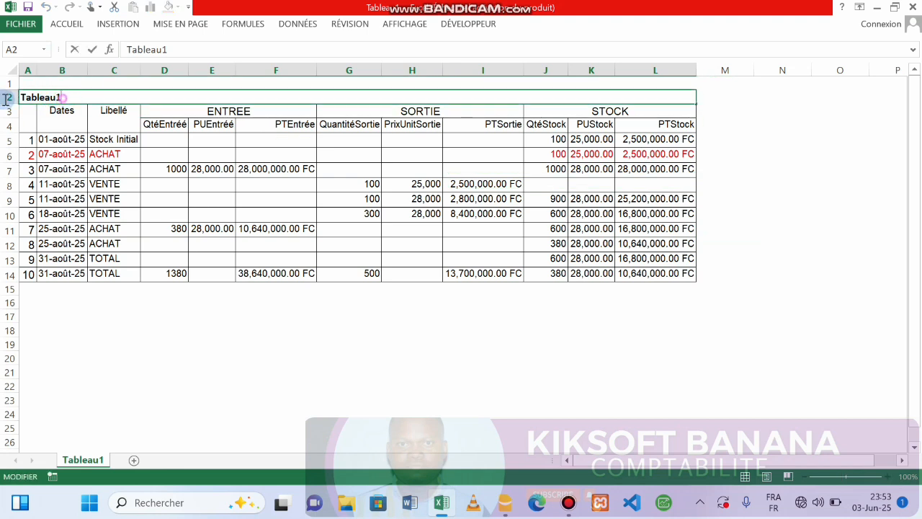
pyautogui.write('FICHE DE STOCK FIFO')
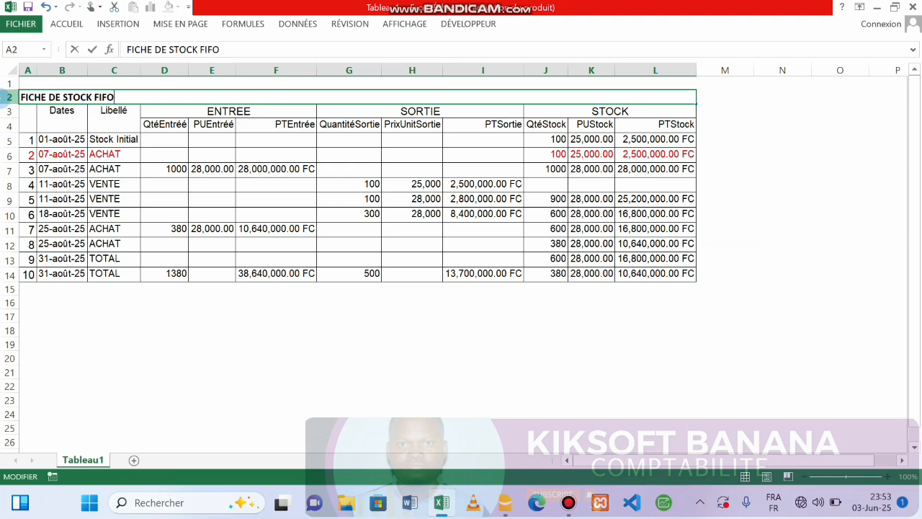
pyautogui.press('Return')
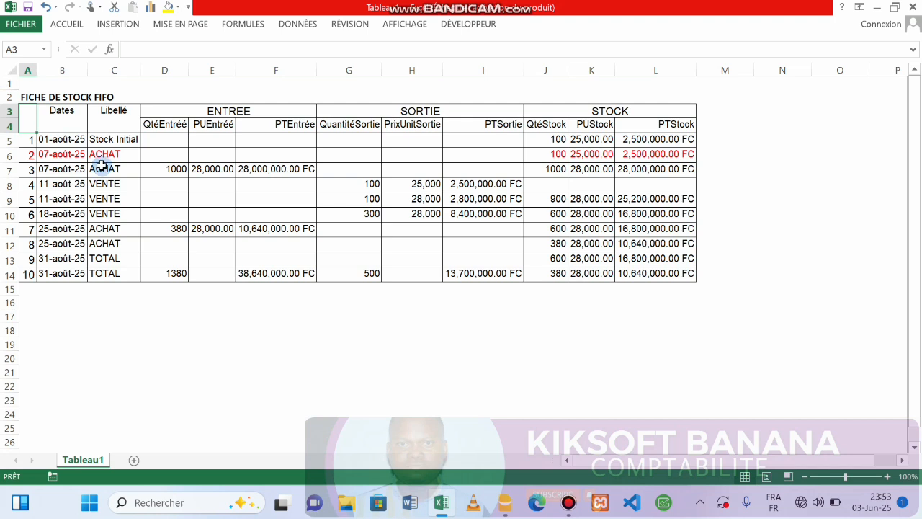
# Step: Set up Save As to Bureau with file name FICHE DE STOCK FIFO BANANA and PDF type
pyautogui.click(21, 24)
pyautogui.click(47, 145)
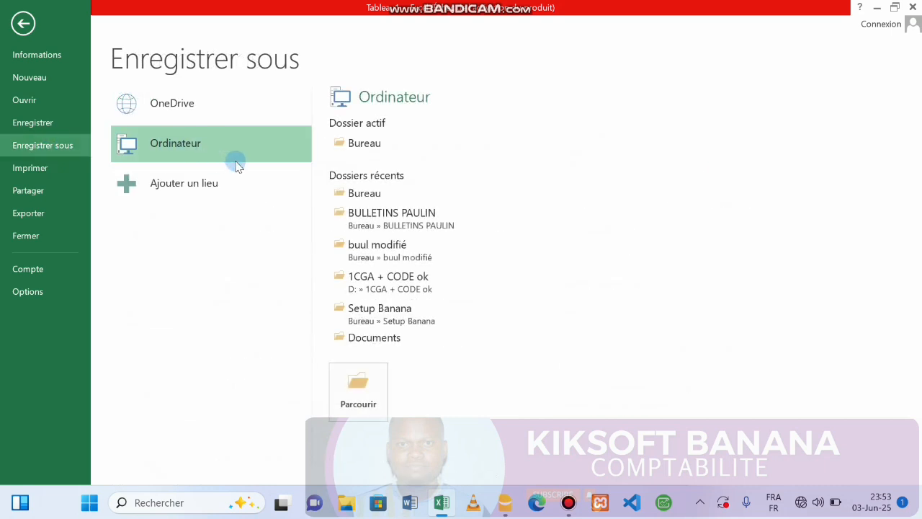
pyautogui.click(352, 148)
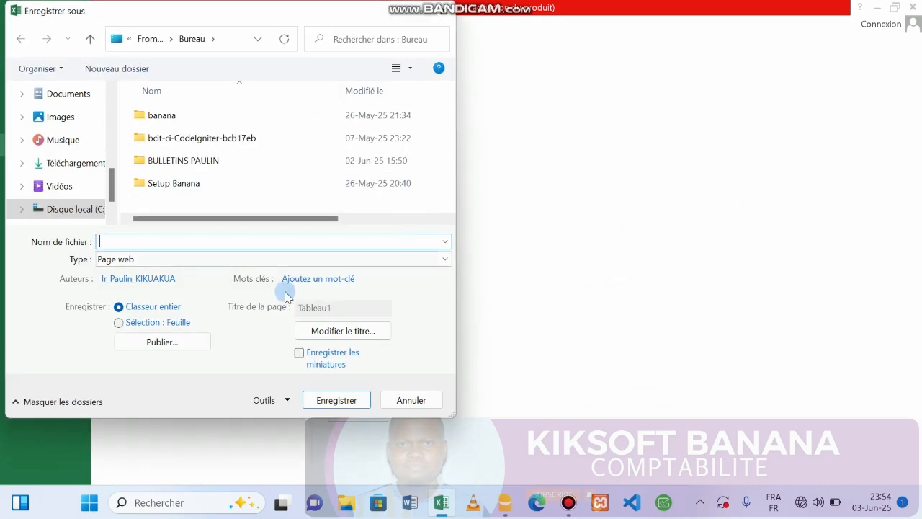
pyautogui.click(168, 244)
pyautogui.write('Fl')
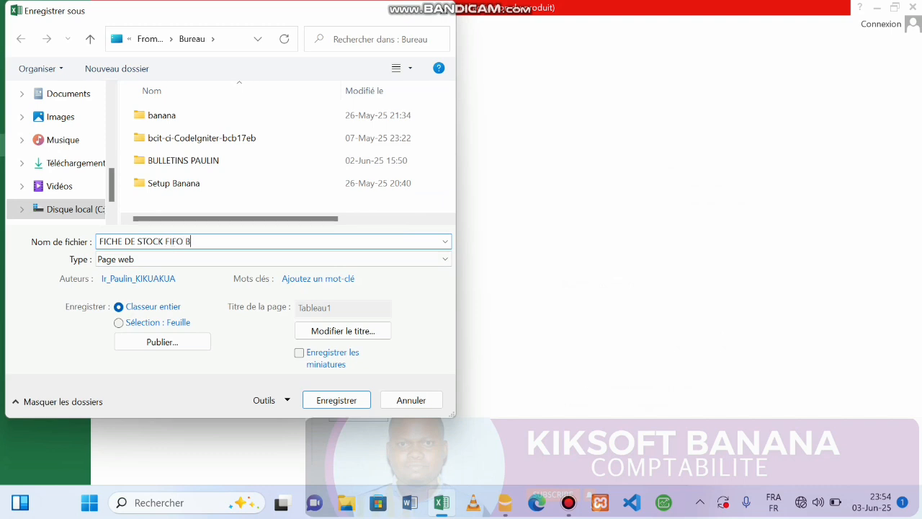
pyautogui.press('Return')
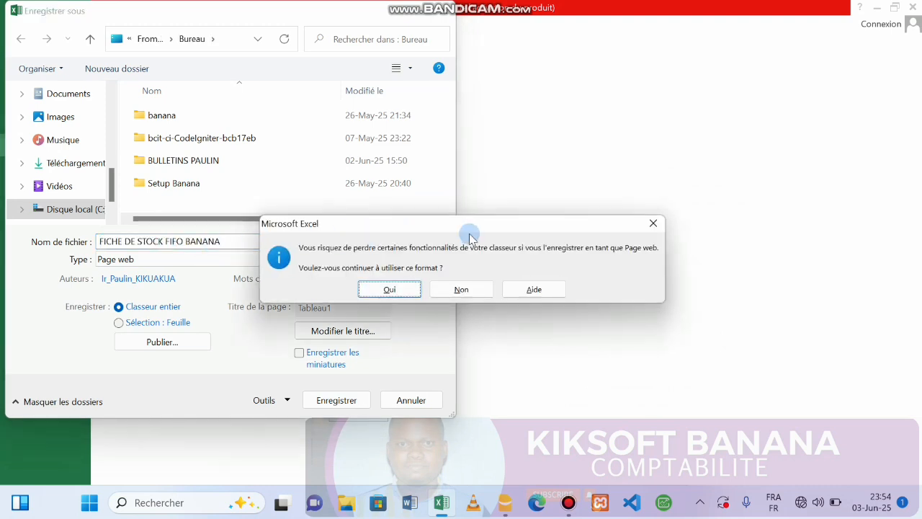
pyautogui.press('Escape')
pyautogui.click(415, 261)
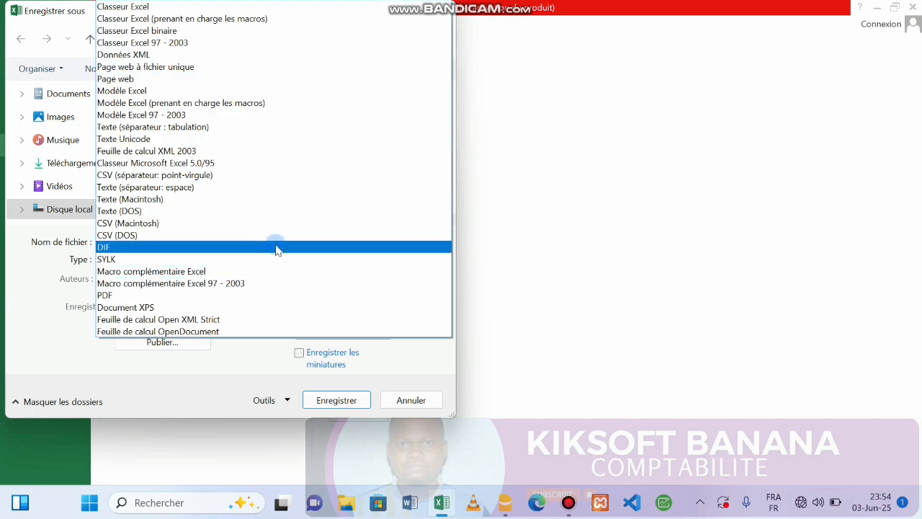
pyautogui.click(268, 295)
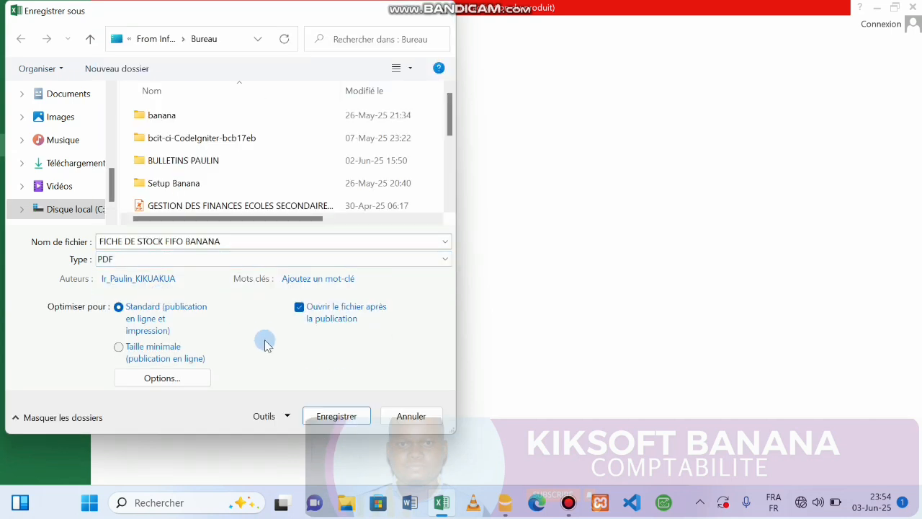
# Step: Publish FICHE DE STOCK FIFO BANANA.pdf, review it in Foxit, then close Foxit
pyautogui.click(334, 415)
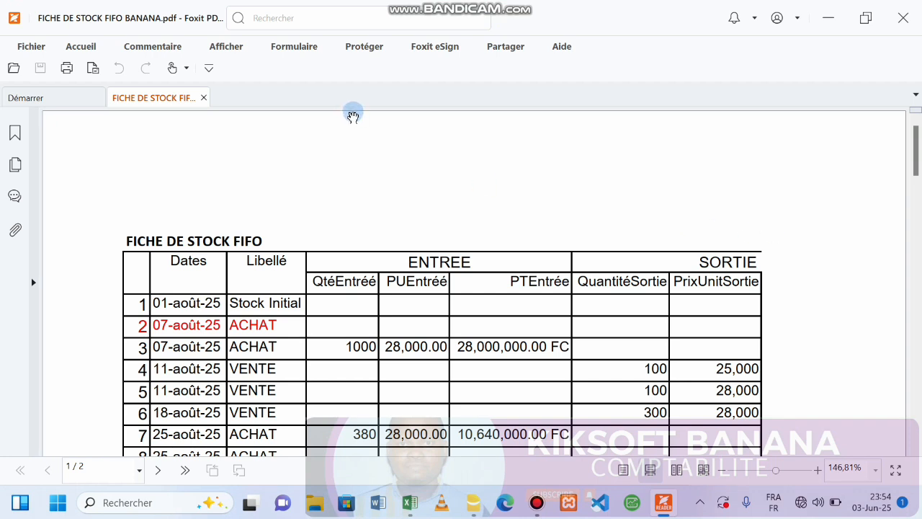
pyautogui.click(900, 20)
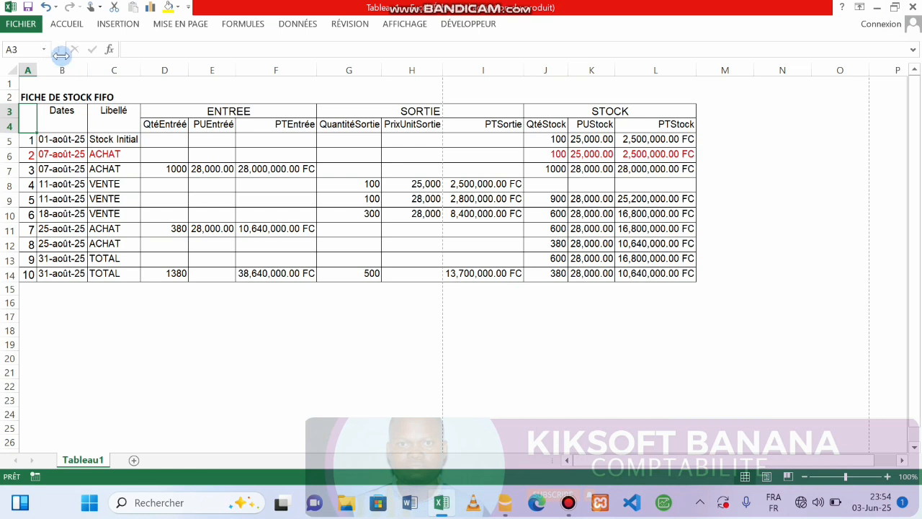
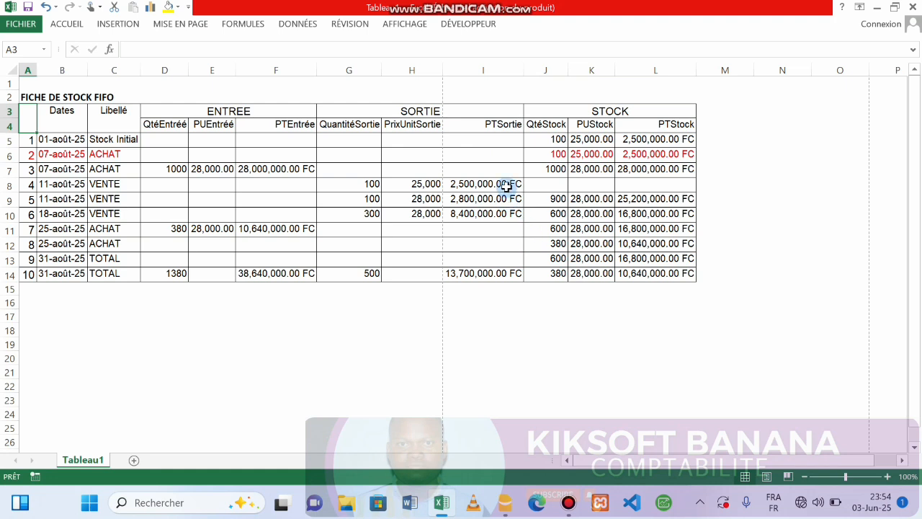
# Step: Start Save As to the Bureau with Classeur Excel as the file type
pyautogui.click(29, 23)
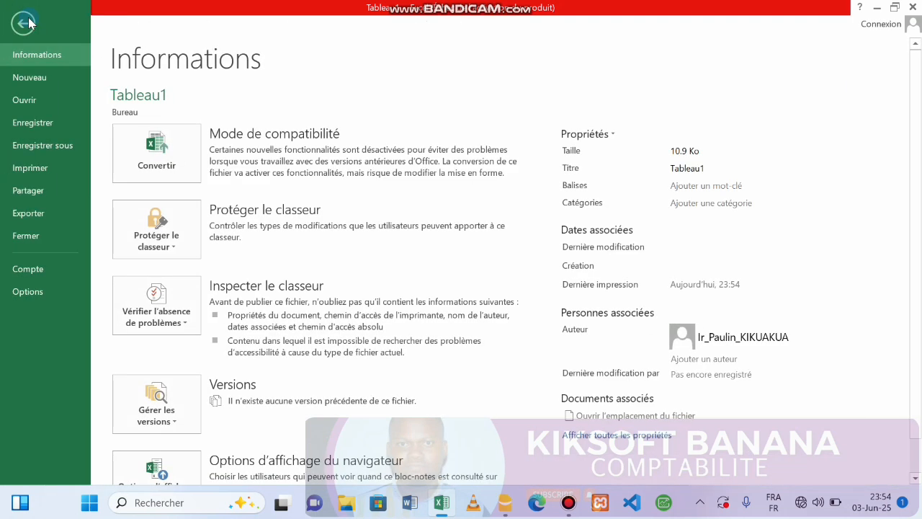
pyautogui.click(21, 146)
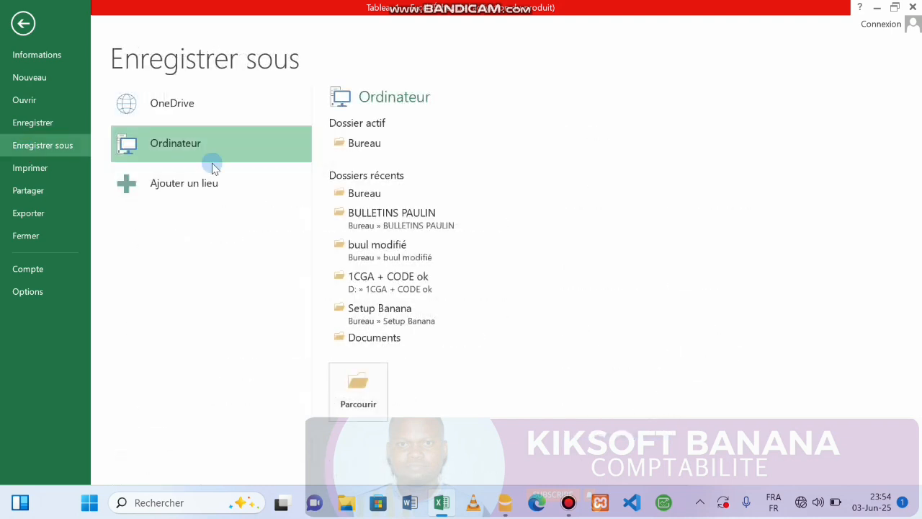
pyautogui.click(371, 143)
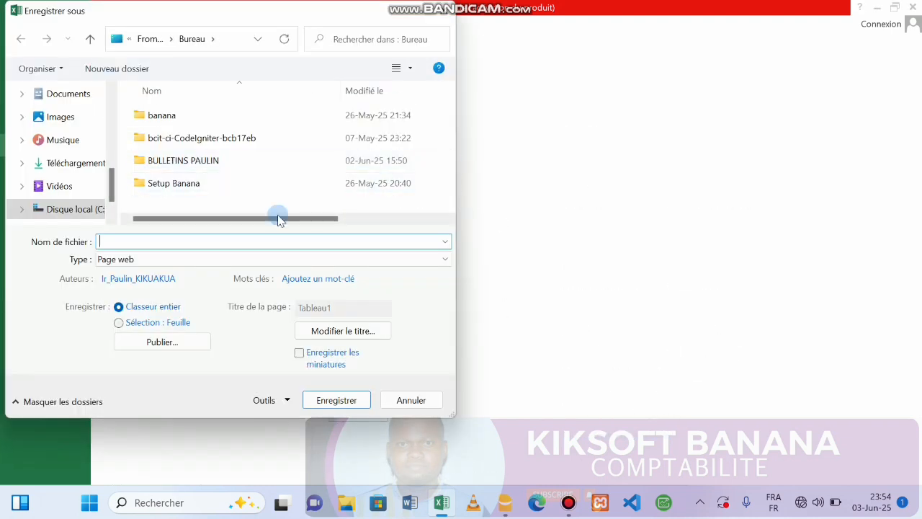
pyautogui.click(144, 260)
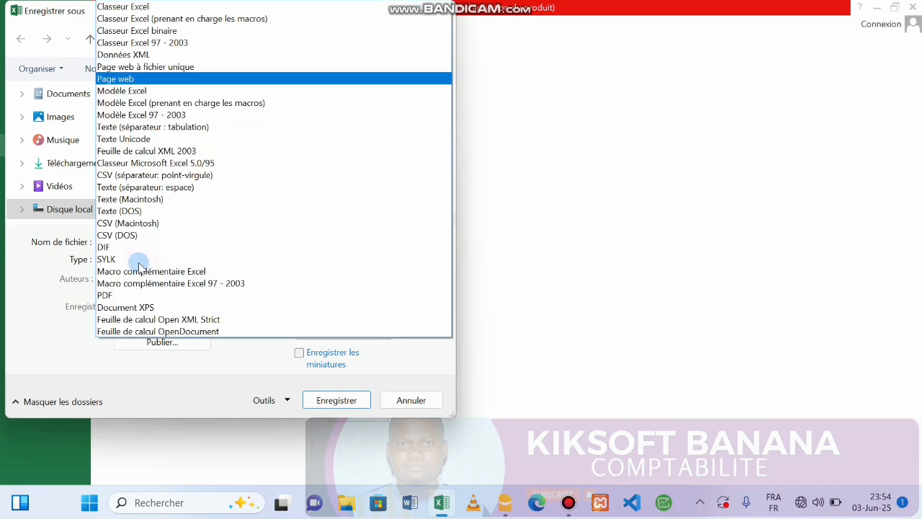
pyautogui.click(146, 7)
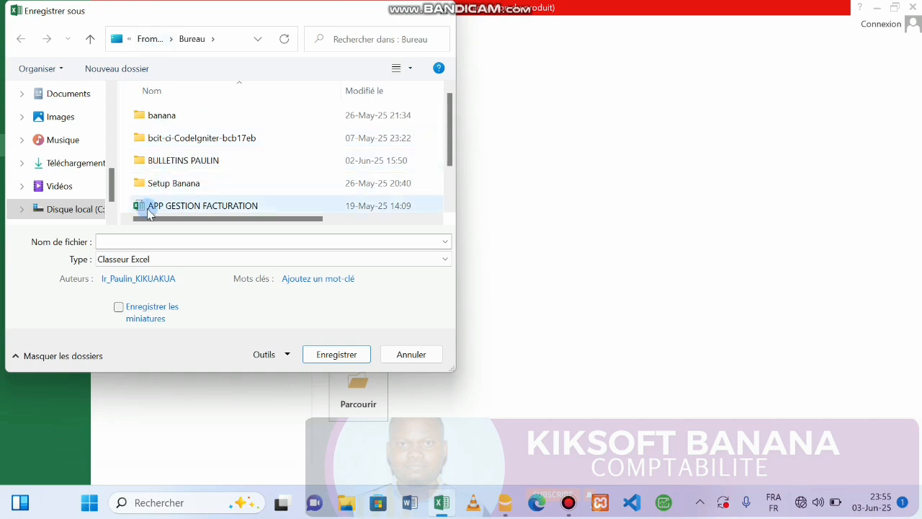
# Step: Name the file FICHE DE STOCK FIFO BANANA without the .pdf extension and save the workbook
pyautogui.click(128, 244)
pyautogui.write('FIC')
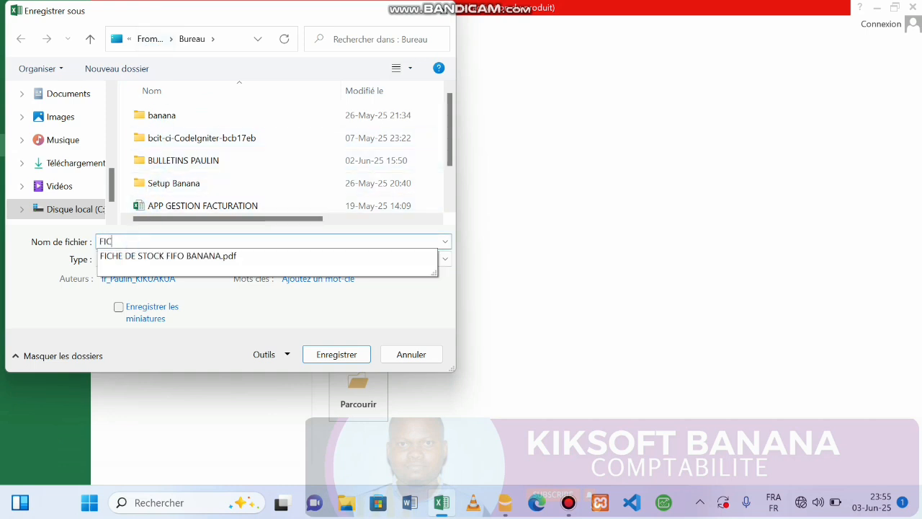
pyautogui.click(182, 256)
pyautogui.click(243, 242)
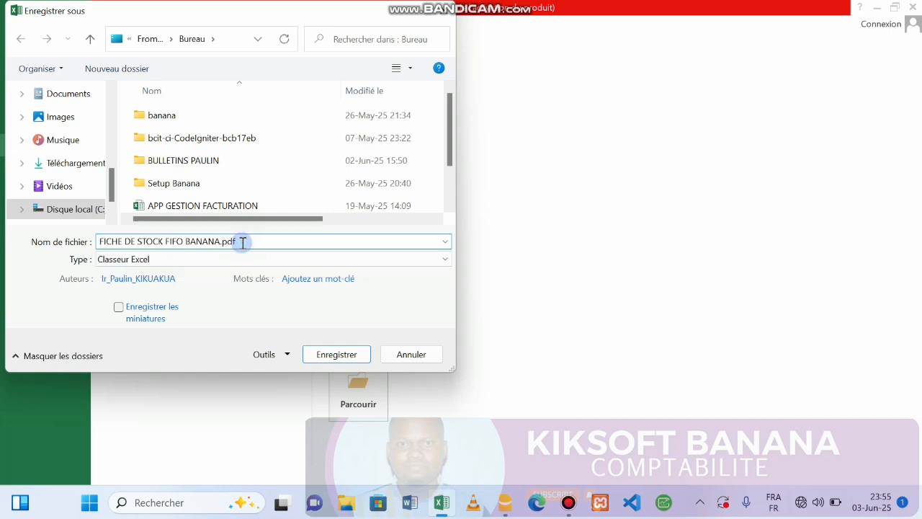
pyautogui.press('BackSpace')
pyautogui.press('BackSpace')
pyautogui.press('BackSpace')
pyautogui.press('BackSpace')
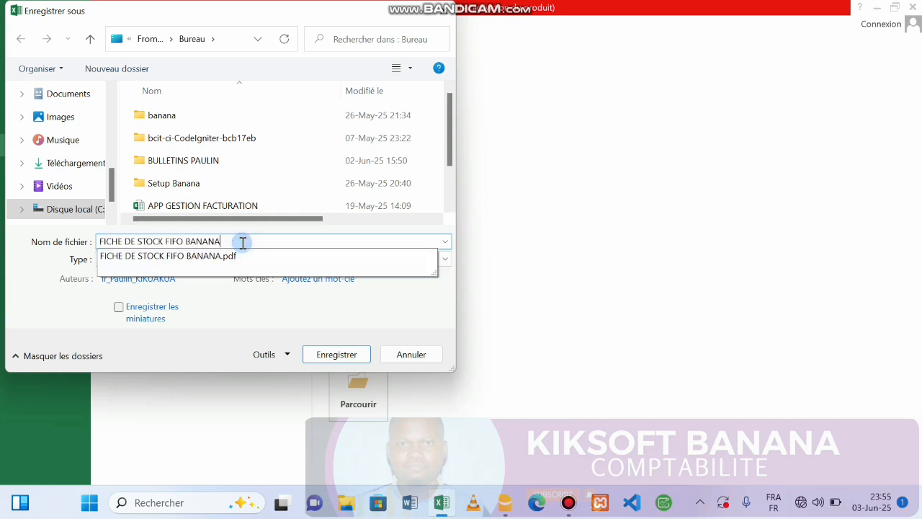
pyautogui.click(335, 355)
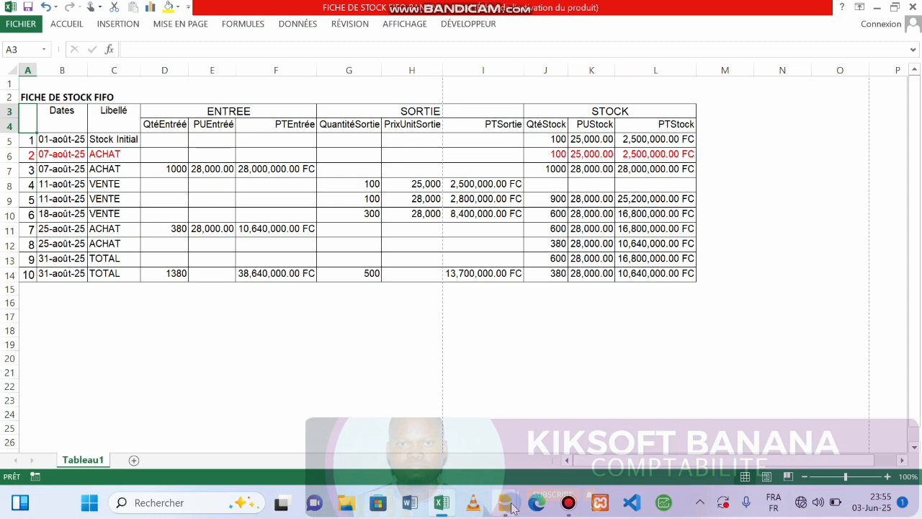
# Step: Switch back to Banana's FIFO stock table and browse the Actions, Outils, Extensions and Fichier menus
pyautogui.moveTo(512, 508)
pyautogui.click(472, 434)
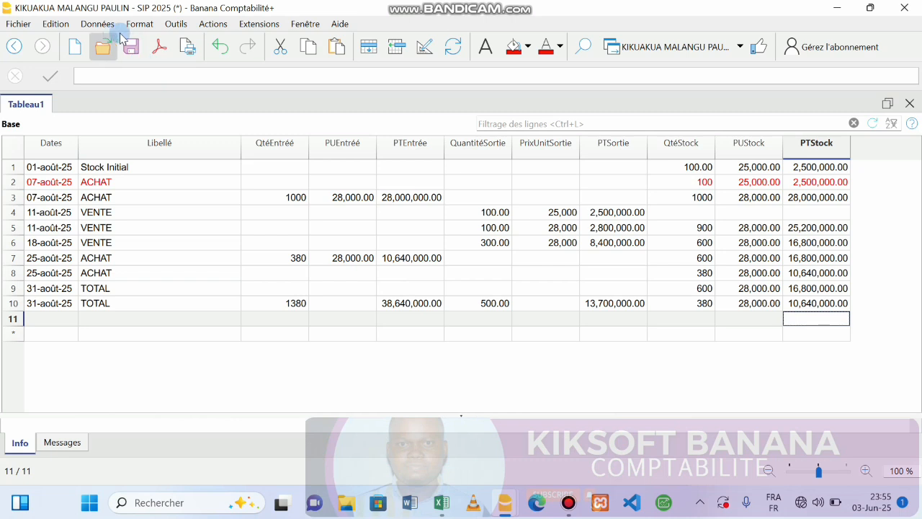
pyautogui.click(214, 27)
pyautogui.moveTo(182, 30)
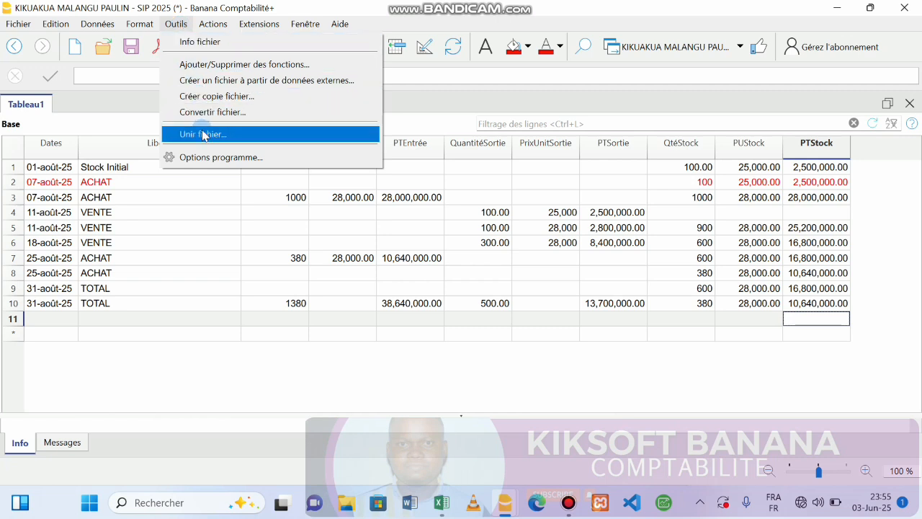
pyautogui.click(256, 26)
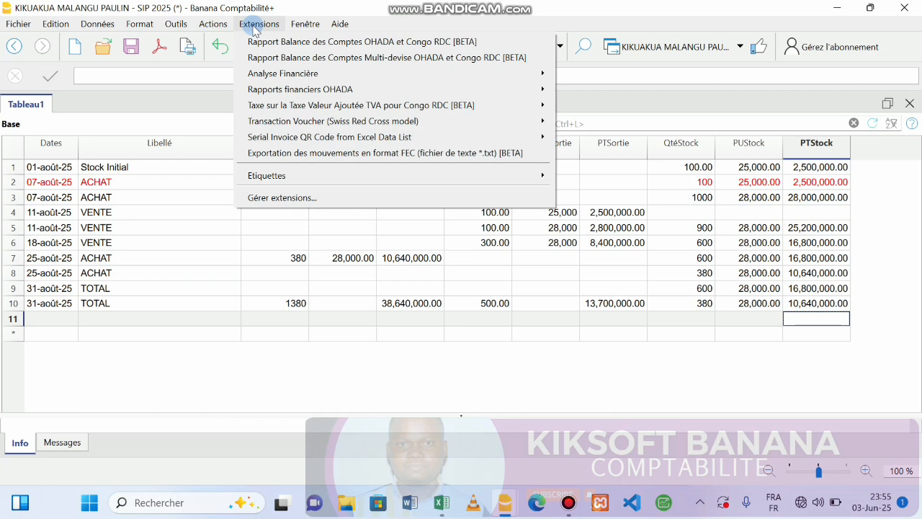
pyautogui.click(305, 24)
pyautogui.click(295, 25)
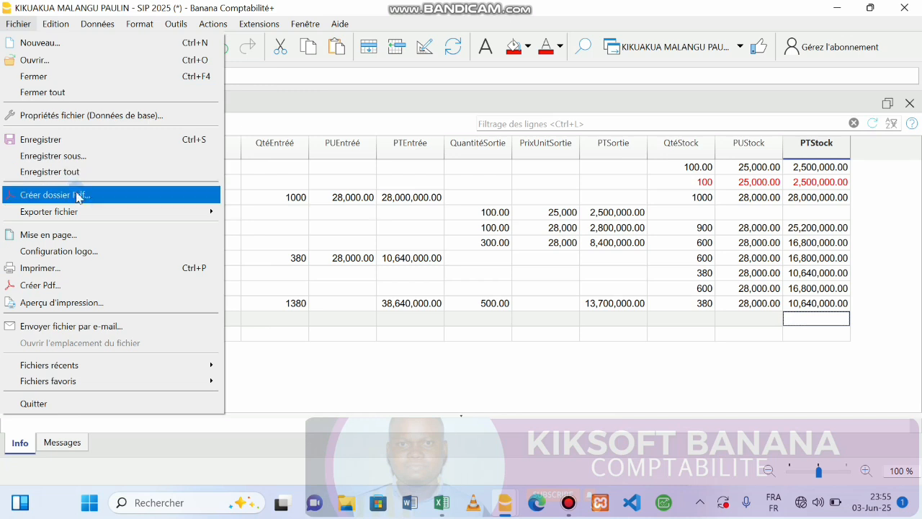
pyautogui.moveTo(84, 216)
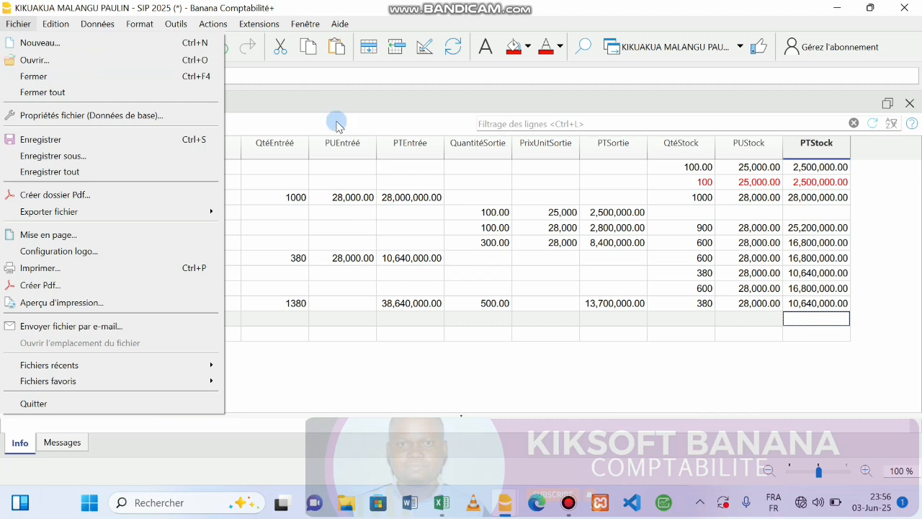
pyautogui.click(438, 197)
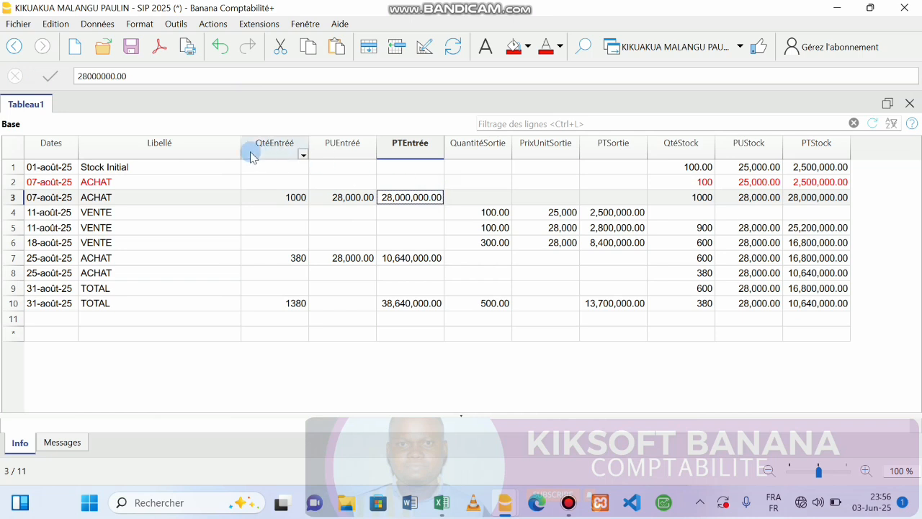
pyautogui.click(12, 23)
pyautogui.click(46, 62)
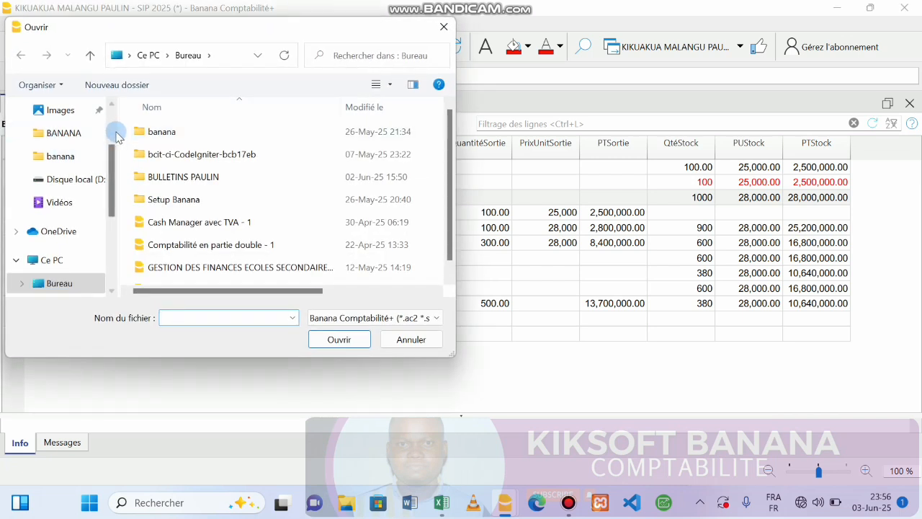
pyautogui.scroll(3, 113, 130)
pyautogui.click(76, 144)
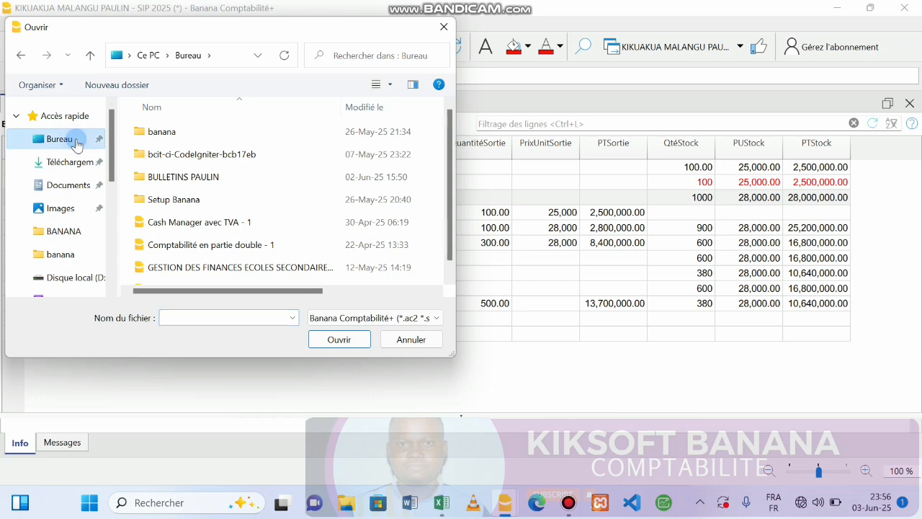
pyautogui.scroll(-1, 443, 277)
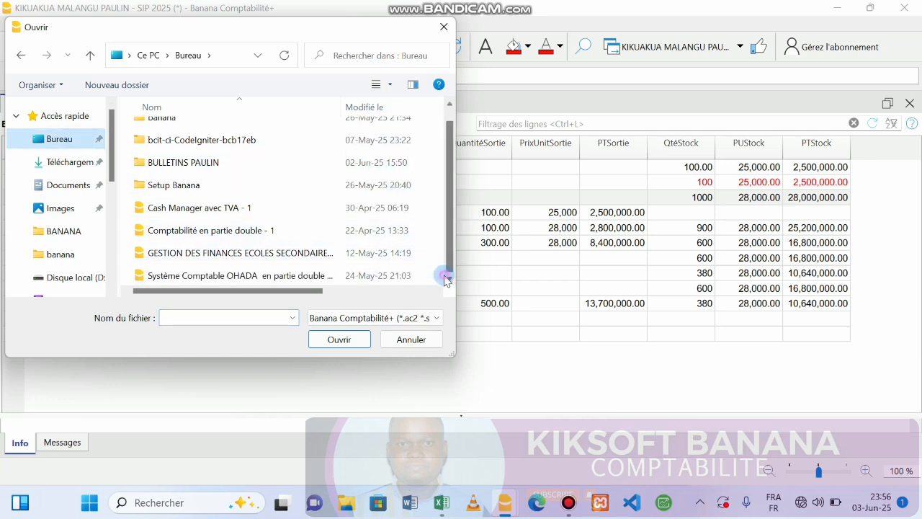
pyautogui.click(443, 28)
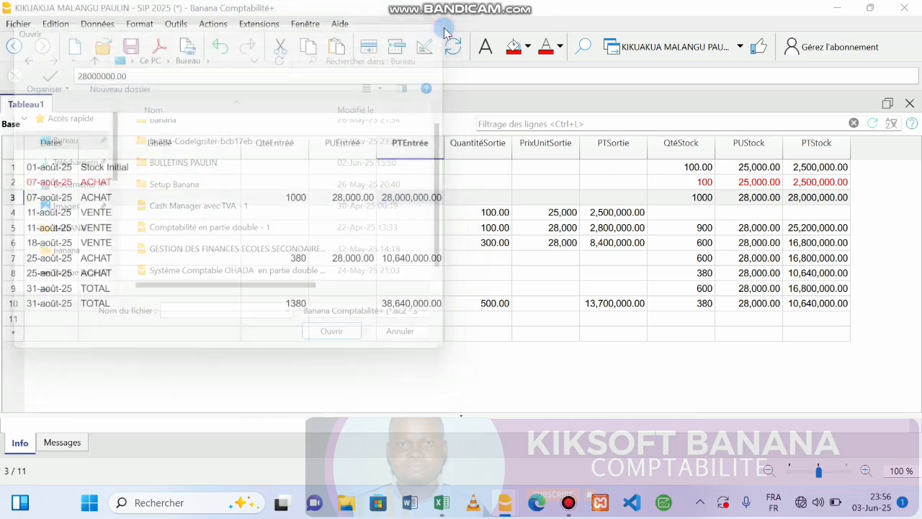
# Step: Select the row 2 stock quantity cell and open the Tableau1 print preview
pyautogui.click(650, 181)
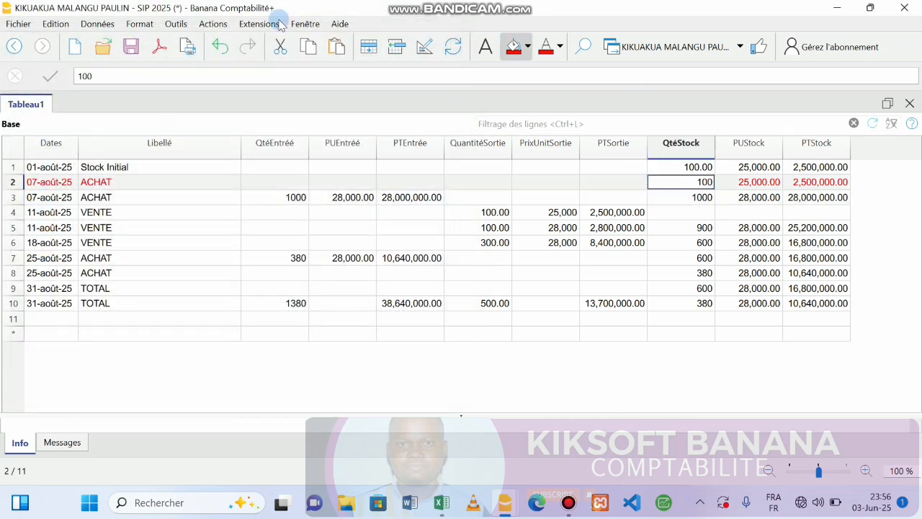
pyautogui.click(196, 51)
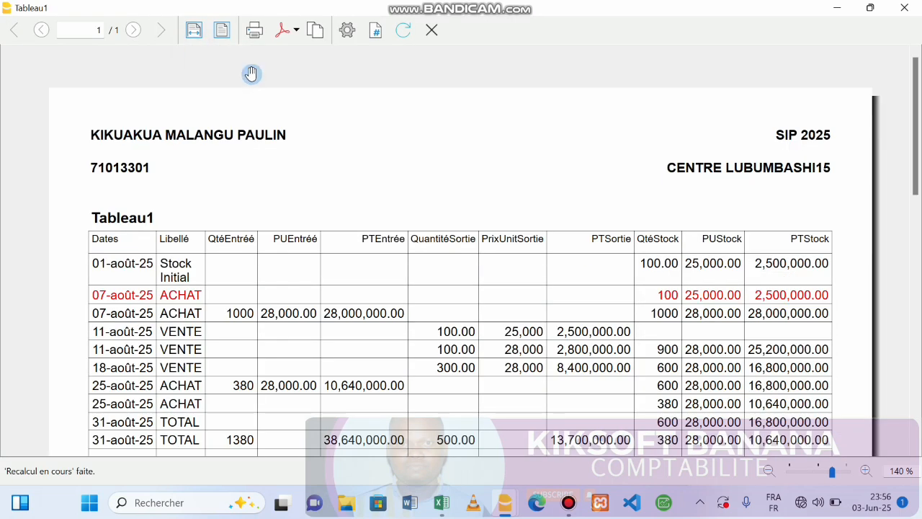